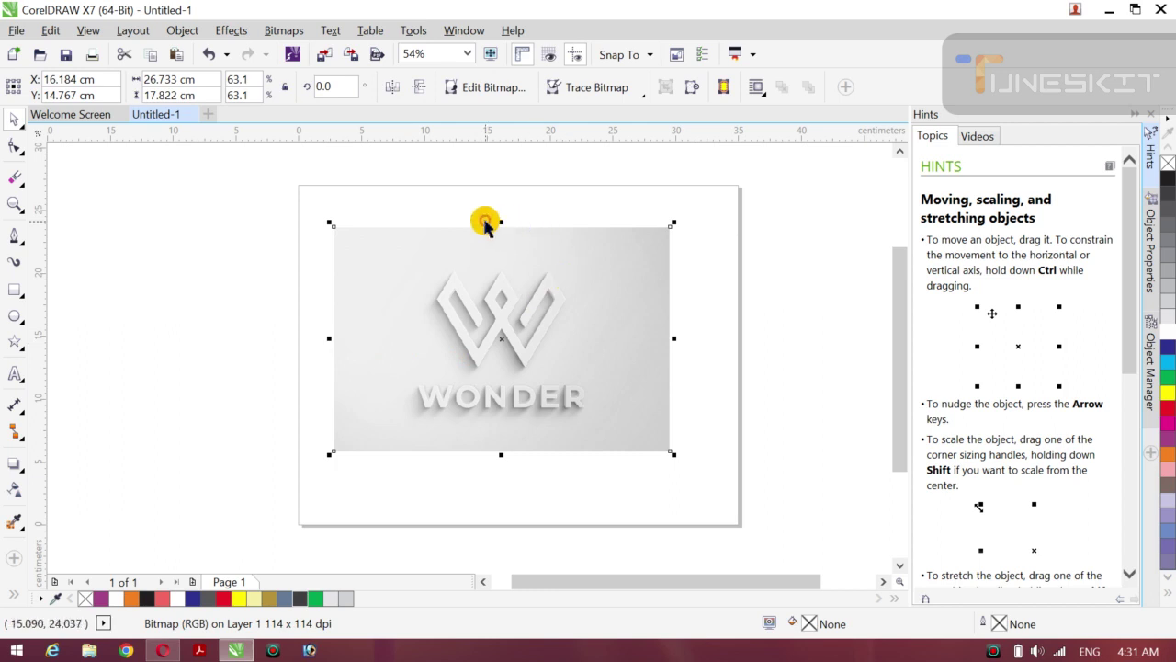
- Resize the WONDER logo bitmap to about 31.9 cm wide by 22.2 cm high and centre it on the page
{"action": "left_click_drag", "start_coordinate": [502, 220], "coordinate": [500, 193]}
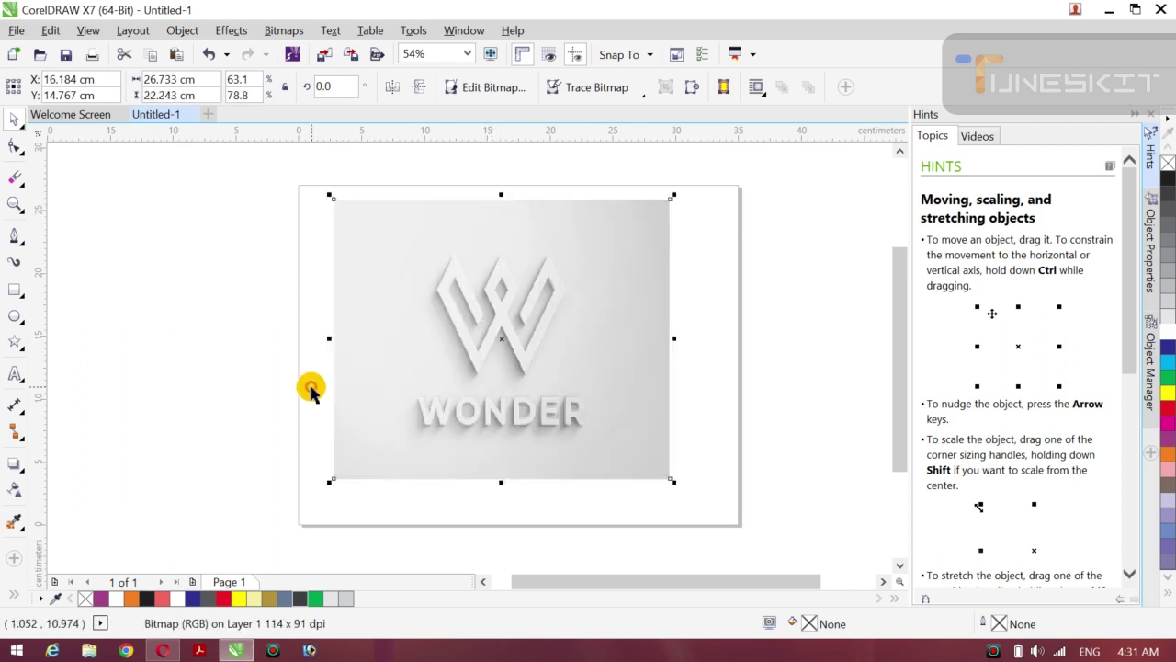
{"action": "key", "text": "p"}
{"action": "left_click", "coordinate": [123, 381]}
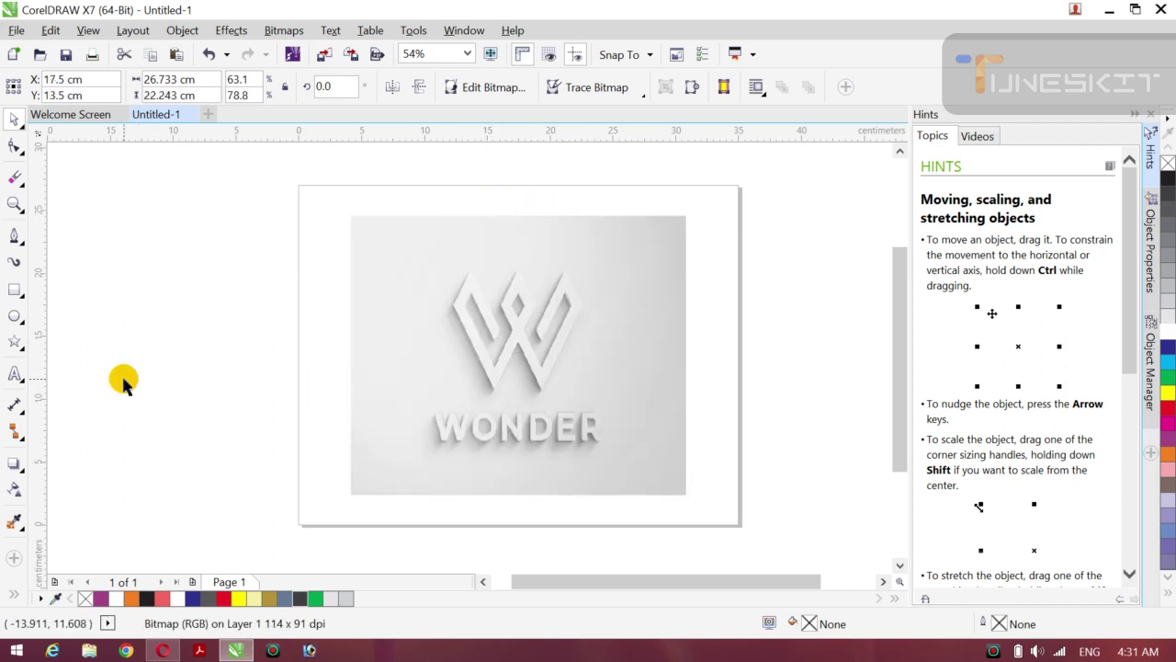
{"action": "left_click", "coordinate": [521, 410]}
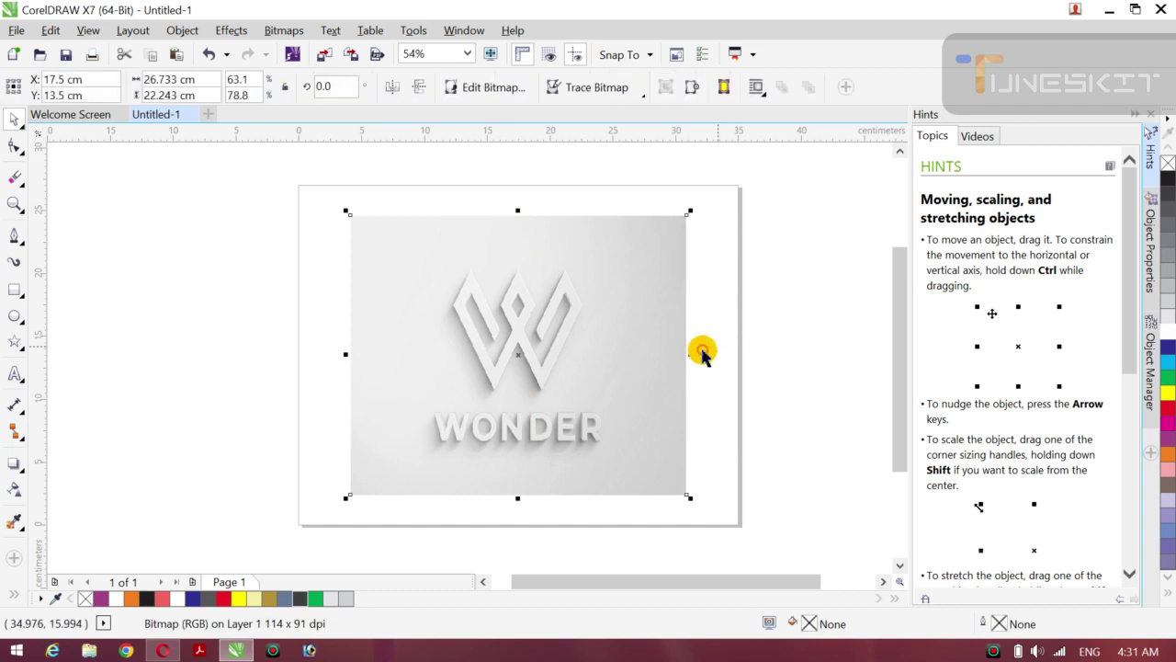
{"action": "left_click_drag", "start_coordinate": [693, 353], "coordinate": [726, 358]}
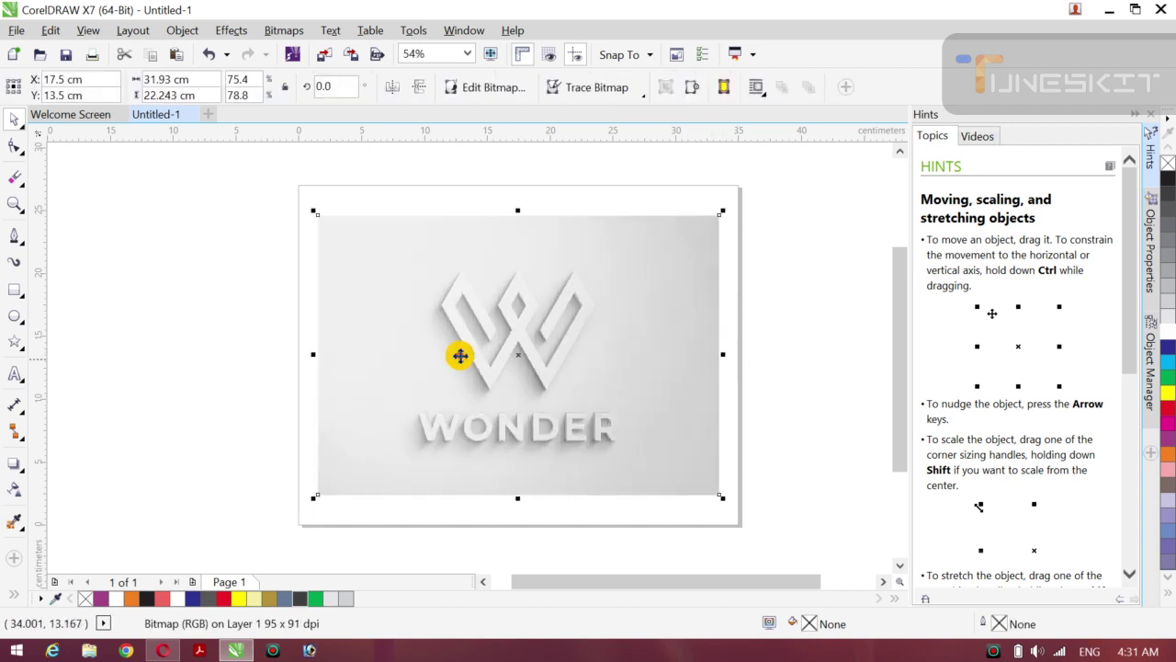
{"action": "left_click", "coordinate": [221, 382]}
- Widen the logo bitmap symmetrically to about 34.9 cm so it nearly spans the page width, and deselect it
{"action": "key", "text": "z"}
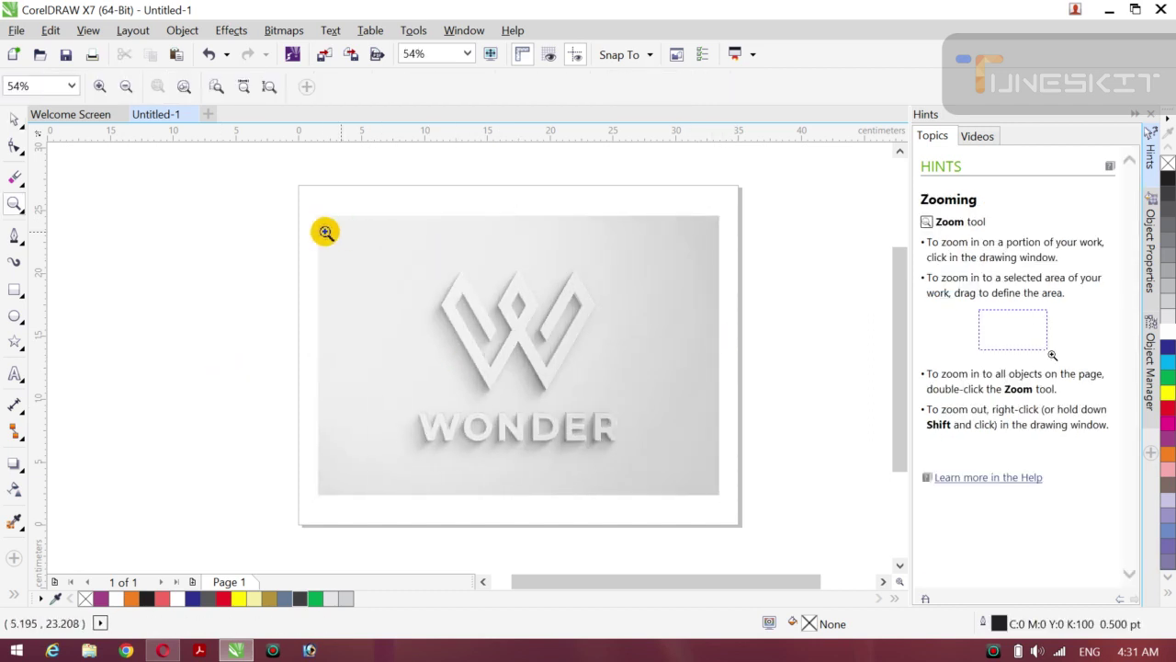
{"action": "left_click_drag", "start_coordinate": [309, 228], "coordinate": [720, 483]}
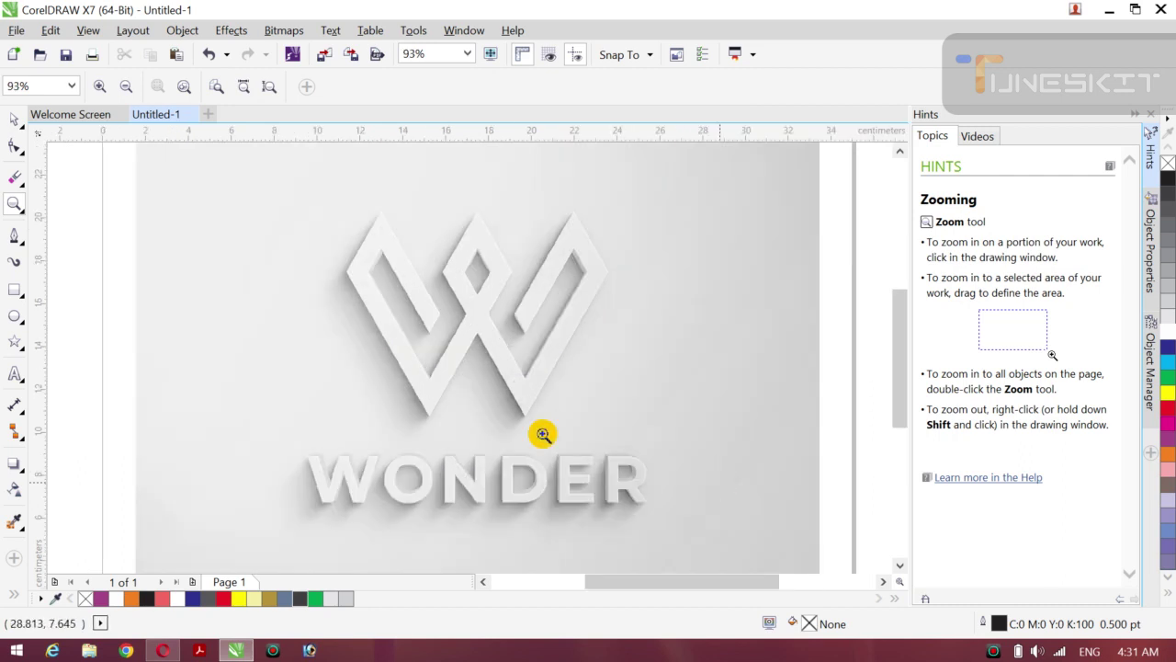
{"action": "left_click", "coordinate": [23, 134]}
{"action": "left_click", "coordinate": [63, 122]}
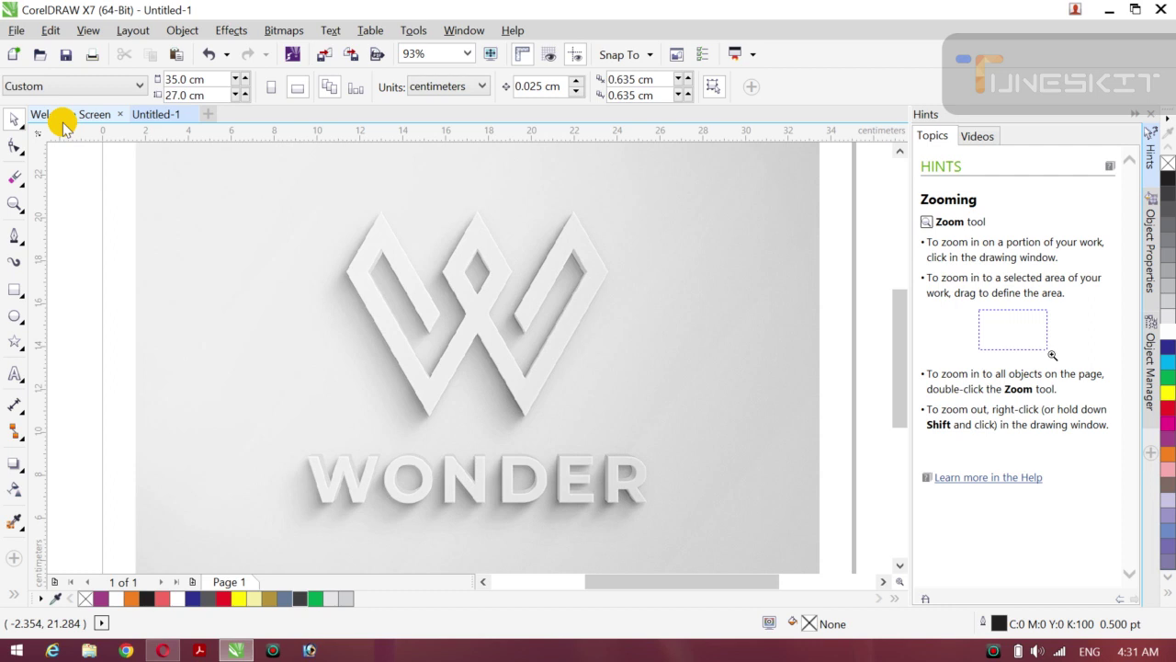
{"action": "left_click", "coordinate": [533, 312]}
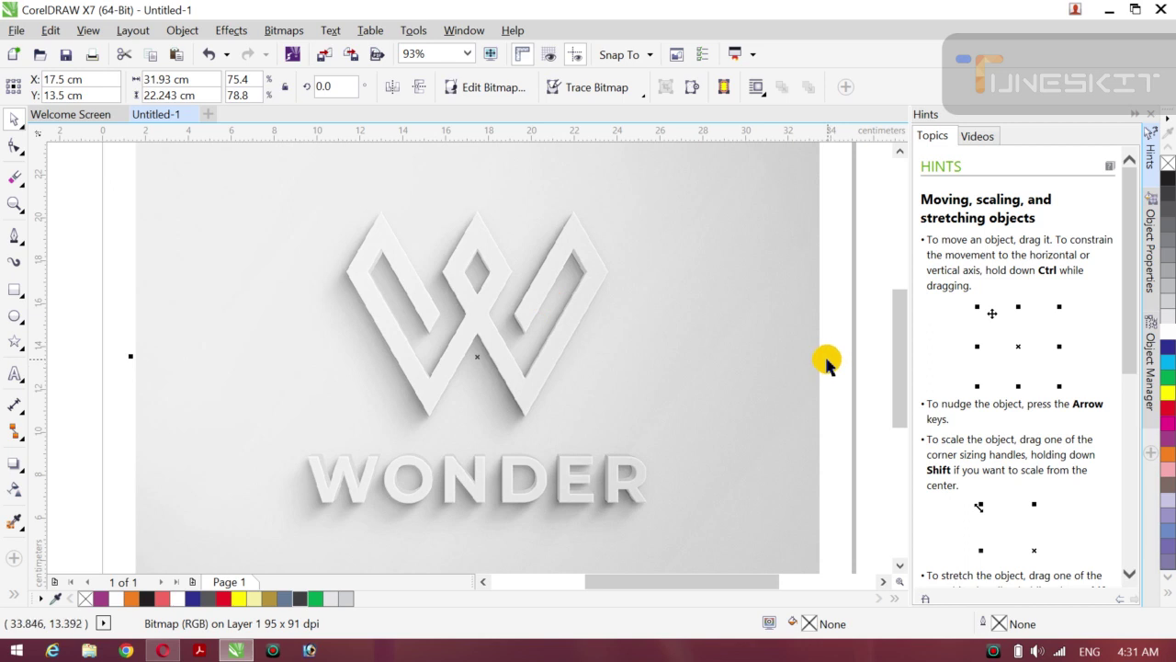
{"action": "left_click_drag", "start_coordinate": [825, 358], "coordinate": [852, 359]}
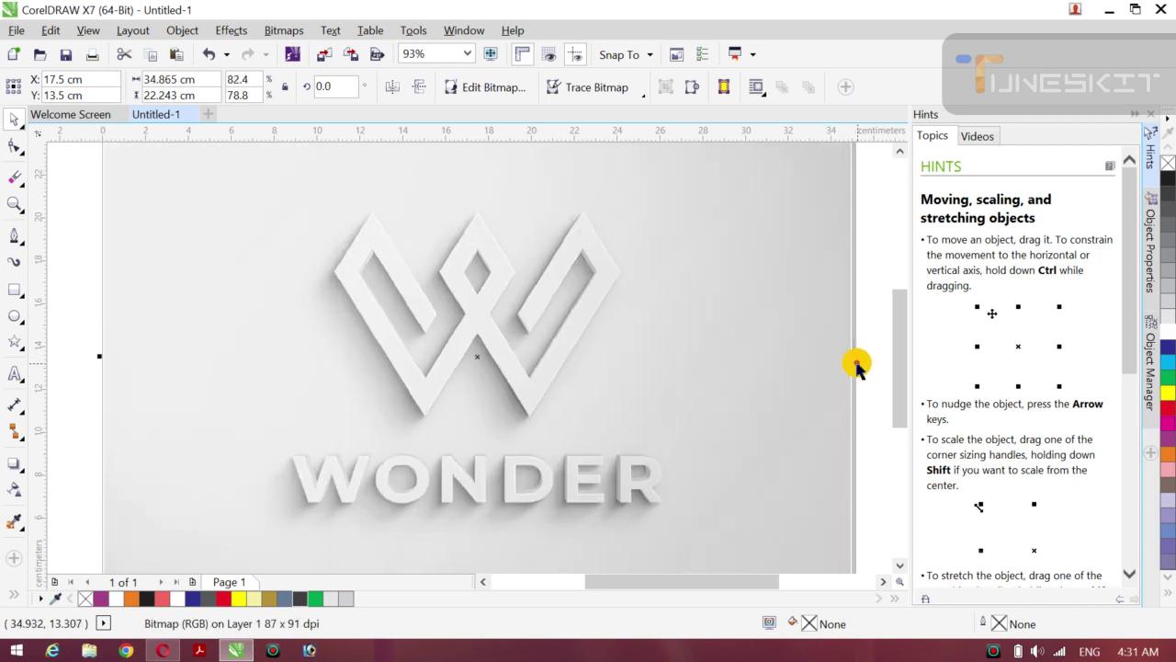
{"action": "left_click", "coordinate": [25, 131]}
{"action": "left_click", "coordinate": [37, 117]}
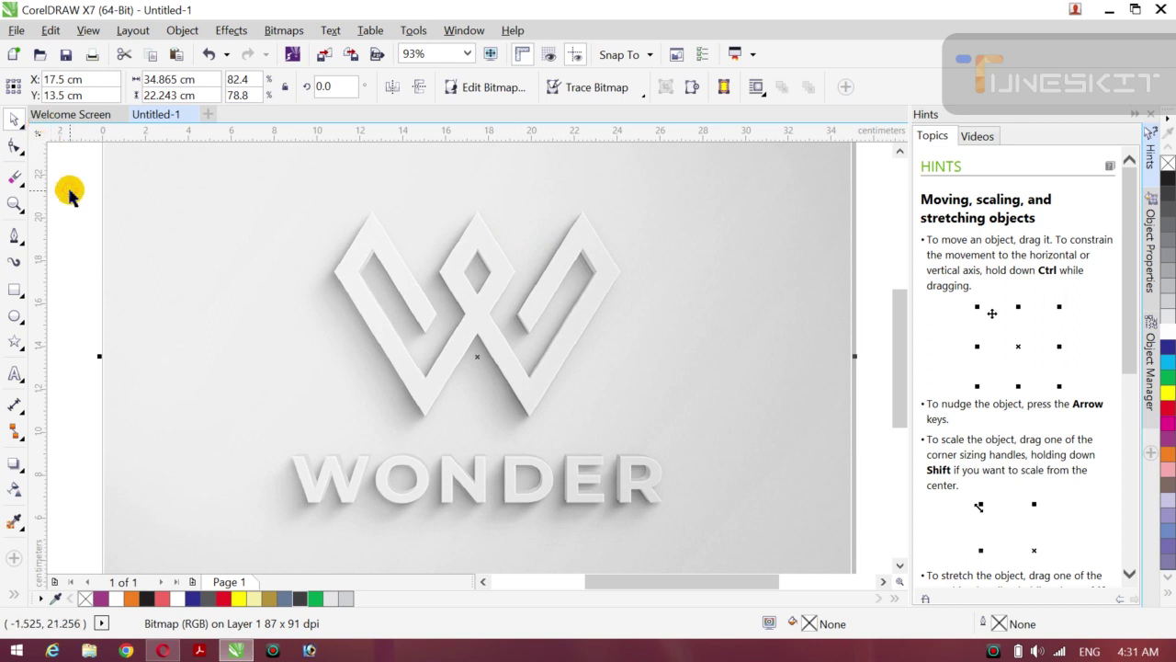
{"action": "left_click", "coordinate": [84, 229]}
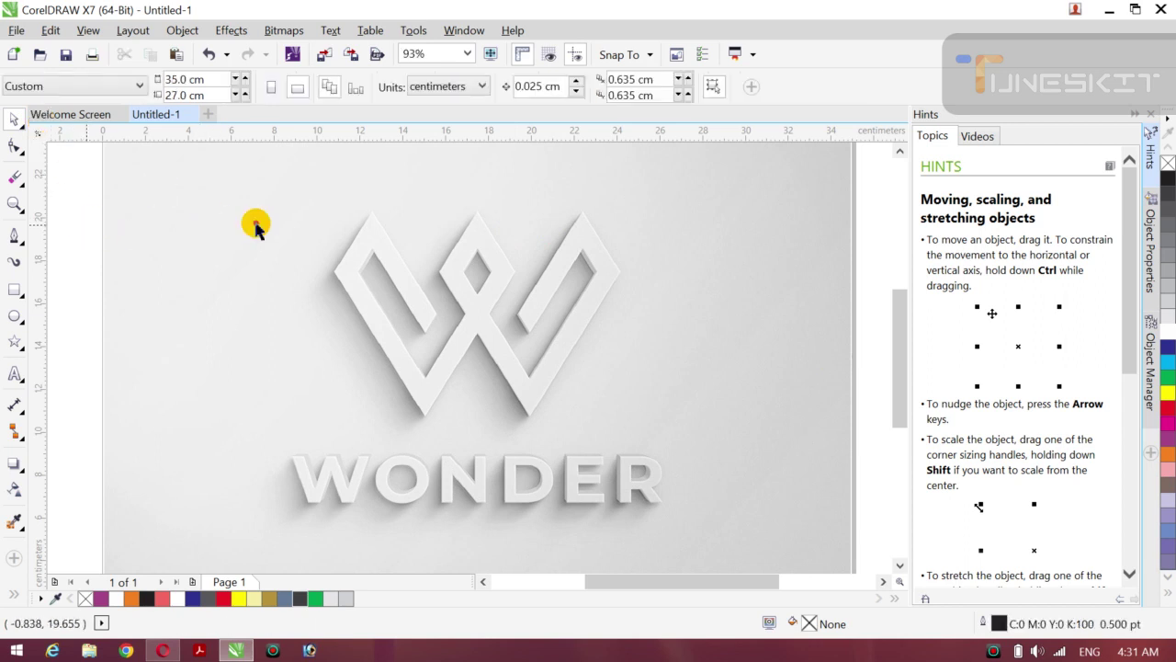
{"action": "left_click", "coordinate": [505, 299]}
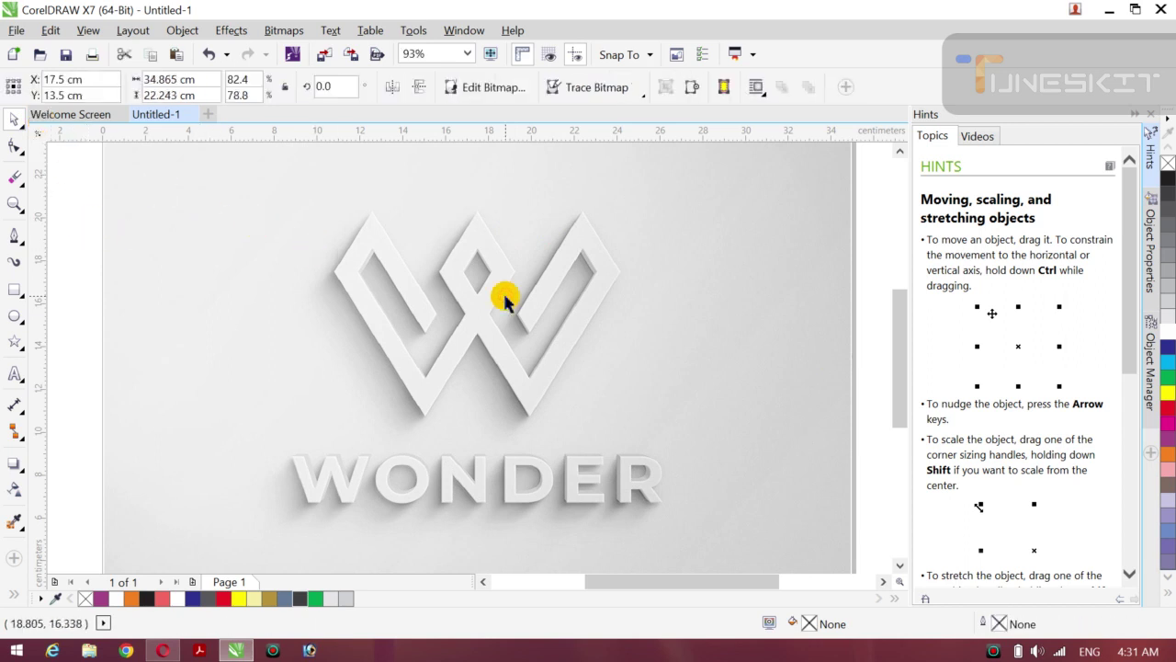
{"action": "left_click", "coordinate": [81, 204]}
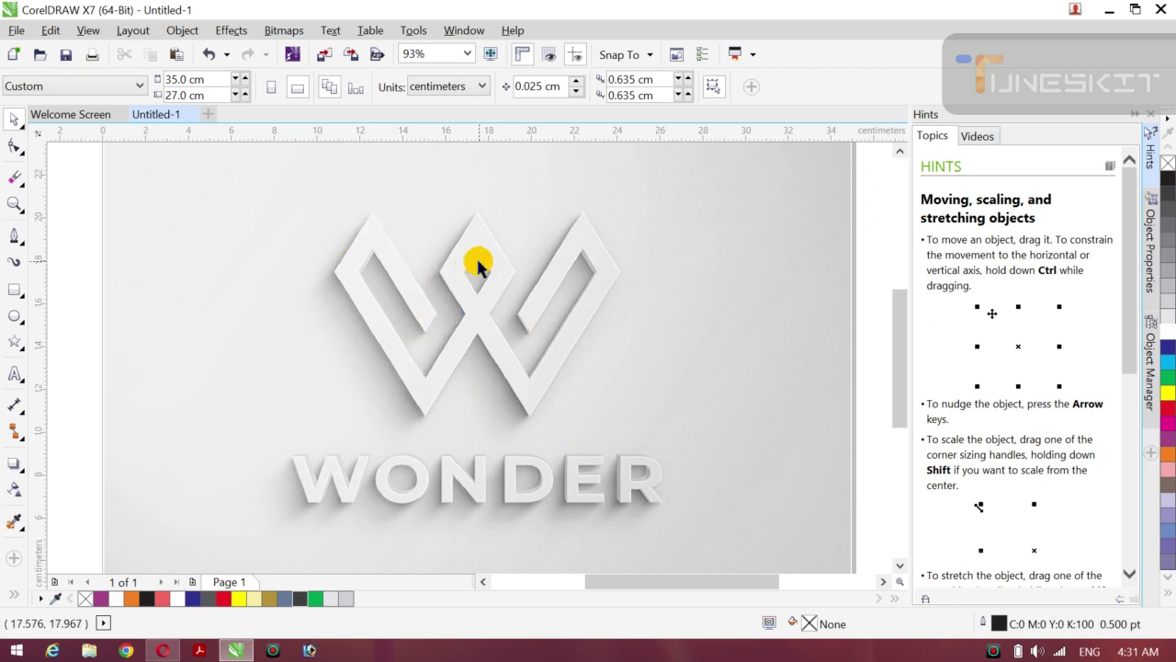
- Start a straight-segment Pen outline of the W from the left arm's outer lower tip over its peak to its outer left corner
{"action": "left_click", "coordinate": [21, 240]}
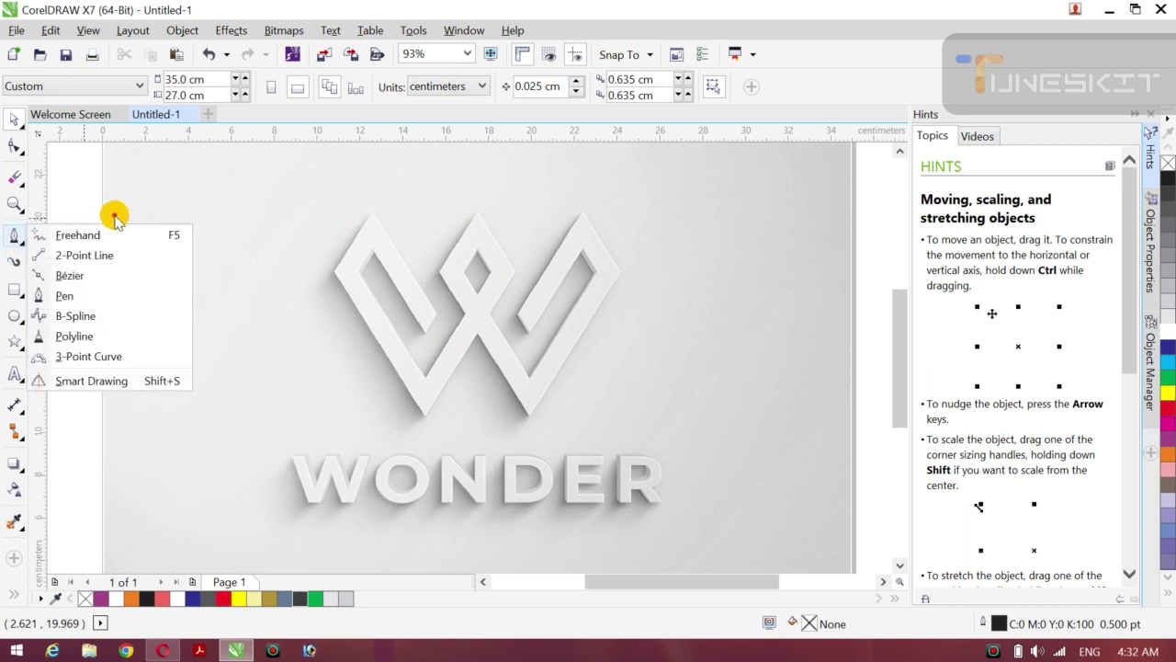
{"action": "left_click", "coordinate": [101, 297]}
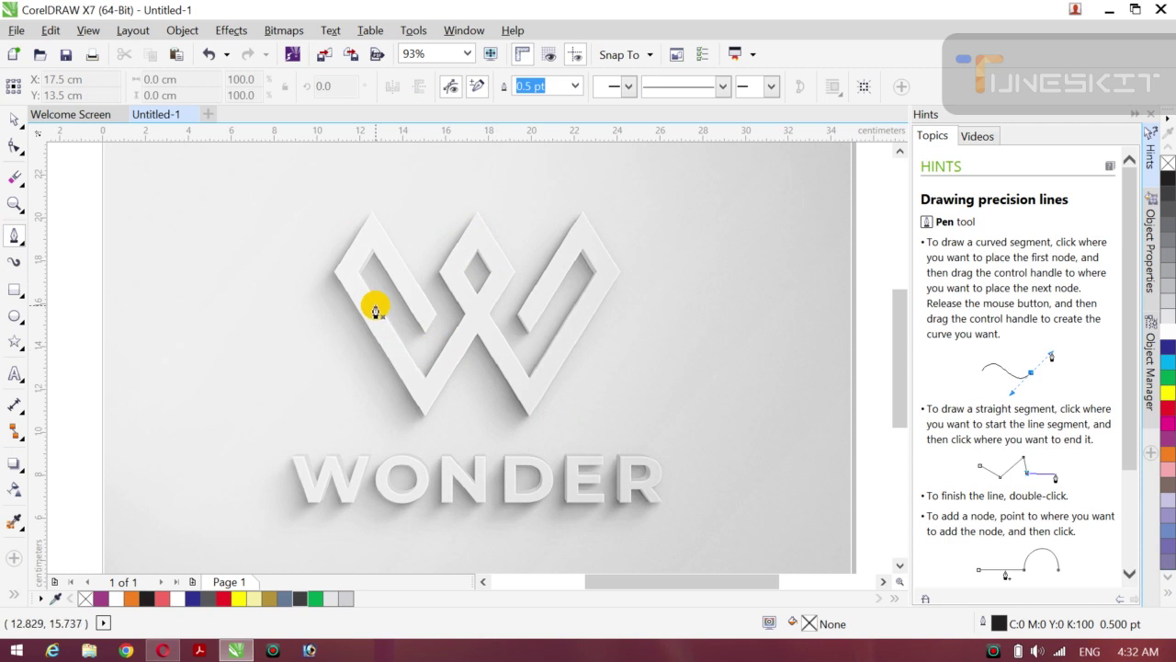
{"action": "key", "text": "z"}
{"action": "left_click_drag", "start_coordinate": [298, 195], "coordinate": [658, 425]}
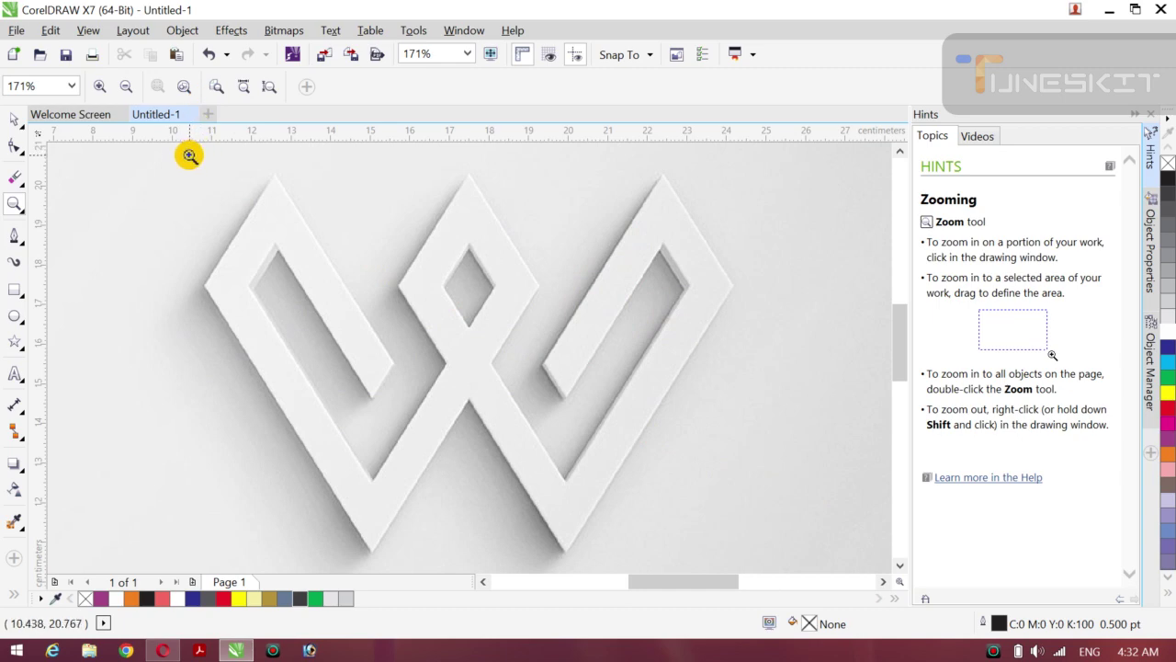
{"action": "left_click_drag", "start_coordinate": [189, 155], "coordinate": [744, 551]}
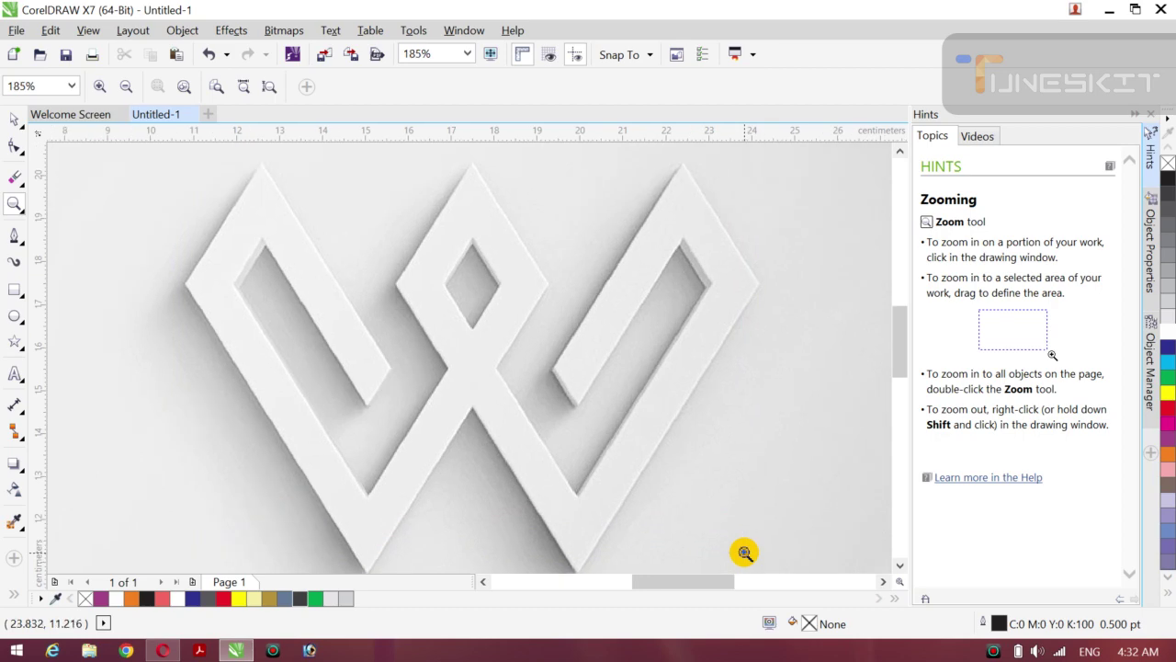
{"action": "left_click", "coordinate": [13, 237]}
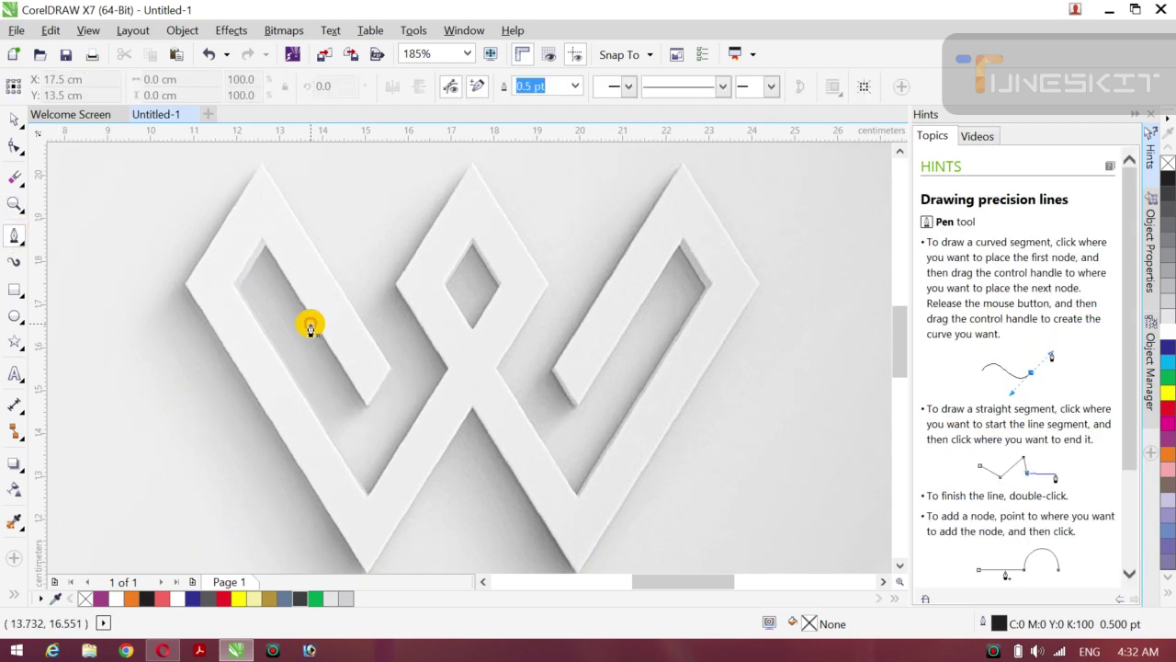
{"action": "left_click", "coordinate": [391, 368]}
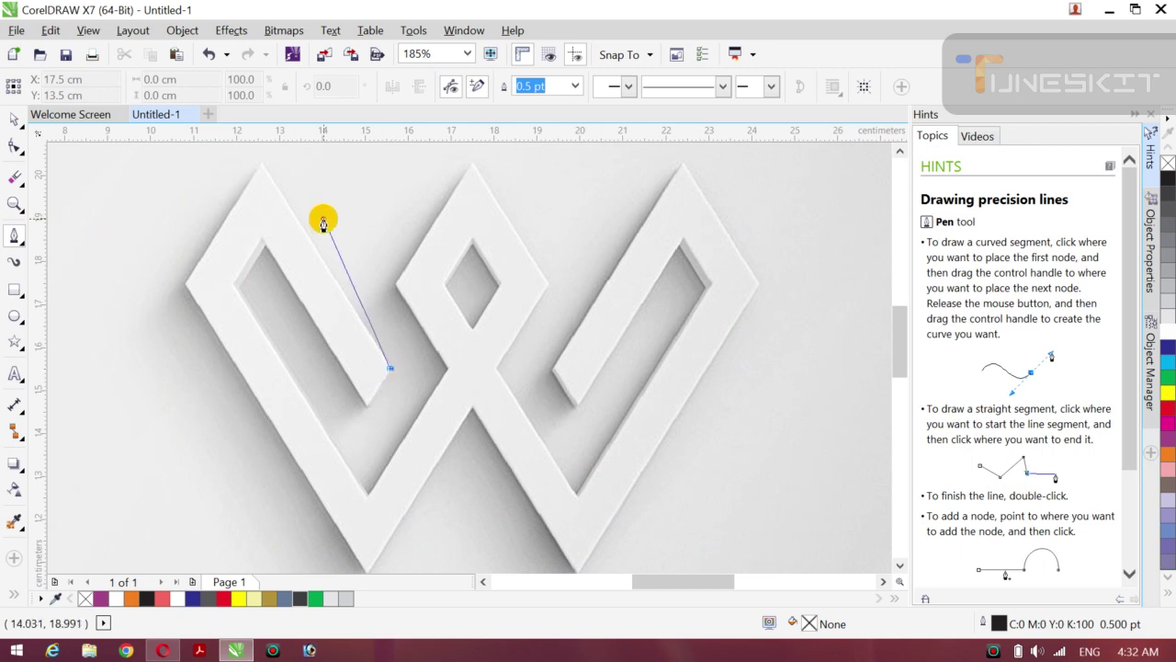
{"action": "left_click", "coordinate": [260, 165]}
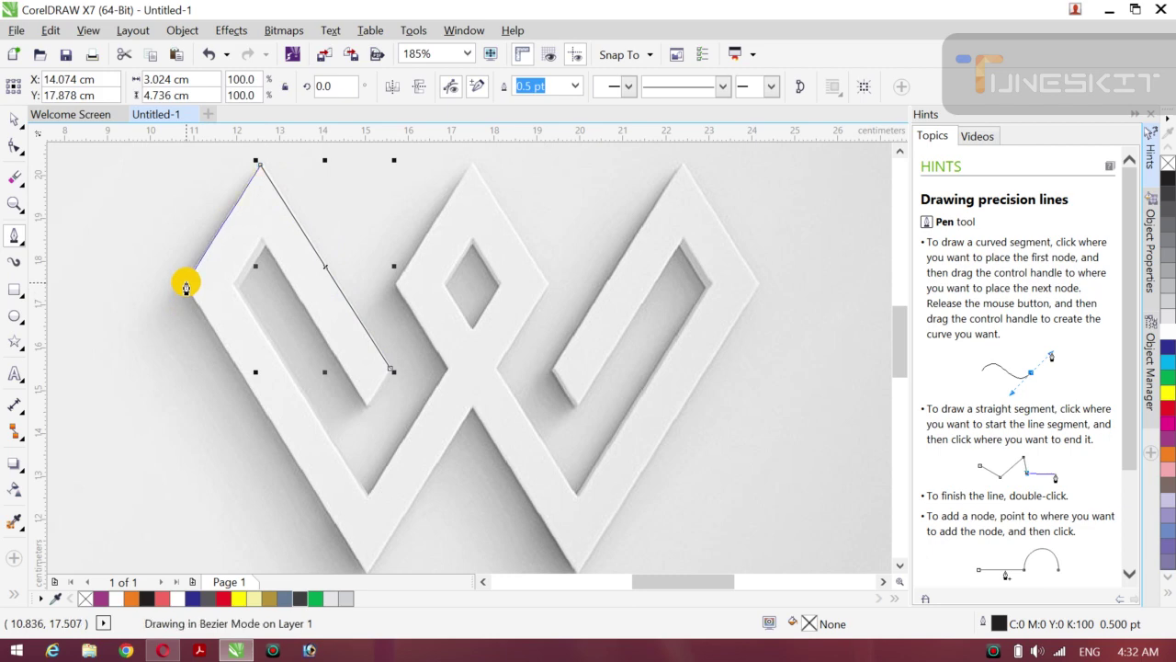
{"action": "left_click", "coordinate": [186, 284]}
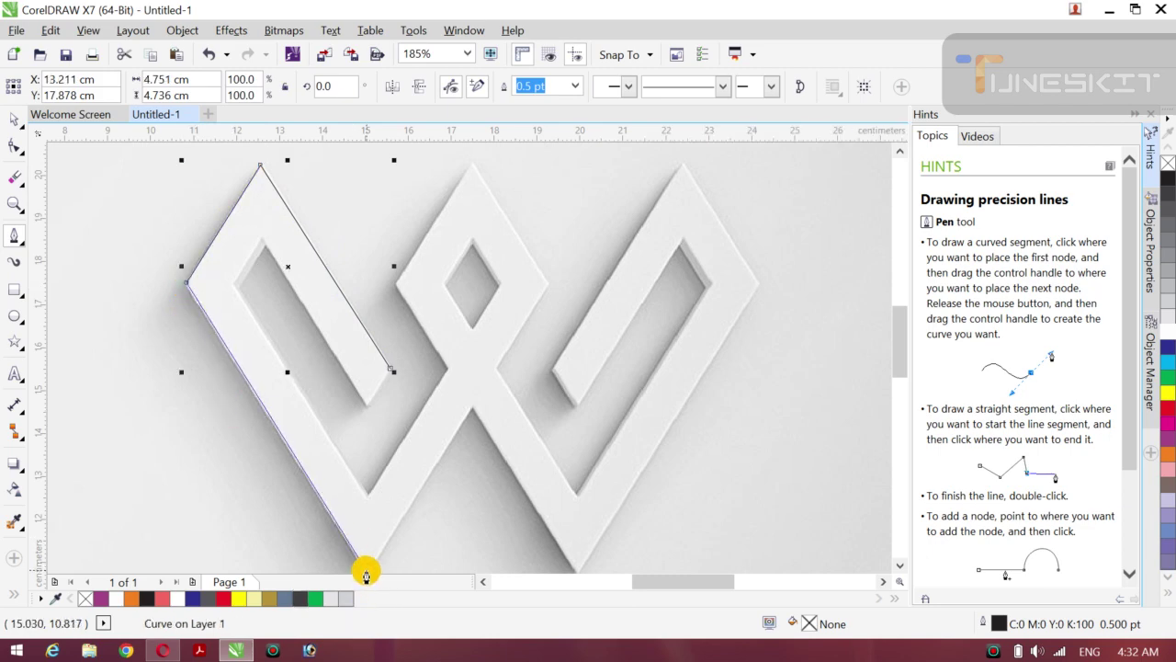
- Continue the outline with straight segments through the W's two bottom points and centre notch, up the right arm's outer corner to its peak
{"action": "left_click_drag", "start_coordinate": [366, 575], "coordinate": [457, 476]}
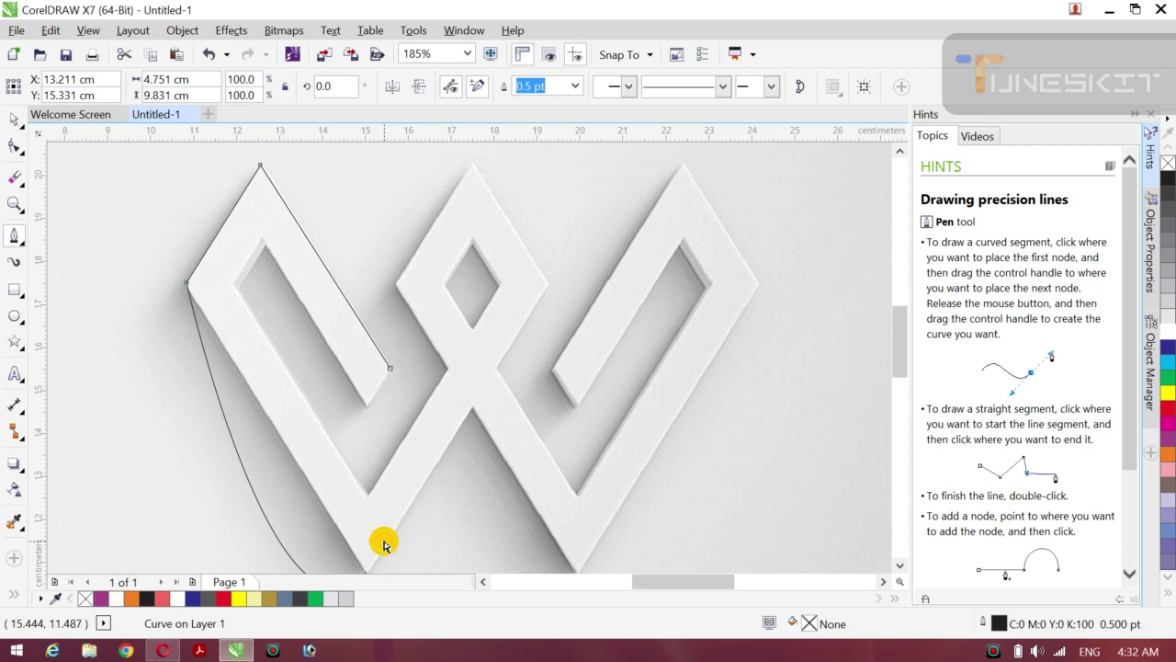
{"action": "key", "text": "ctrl+z"}
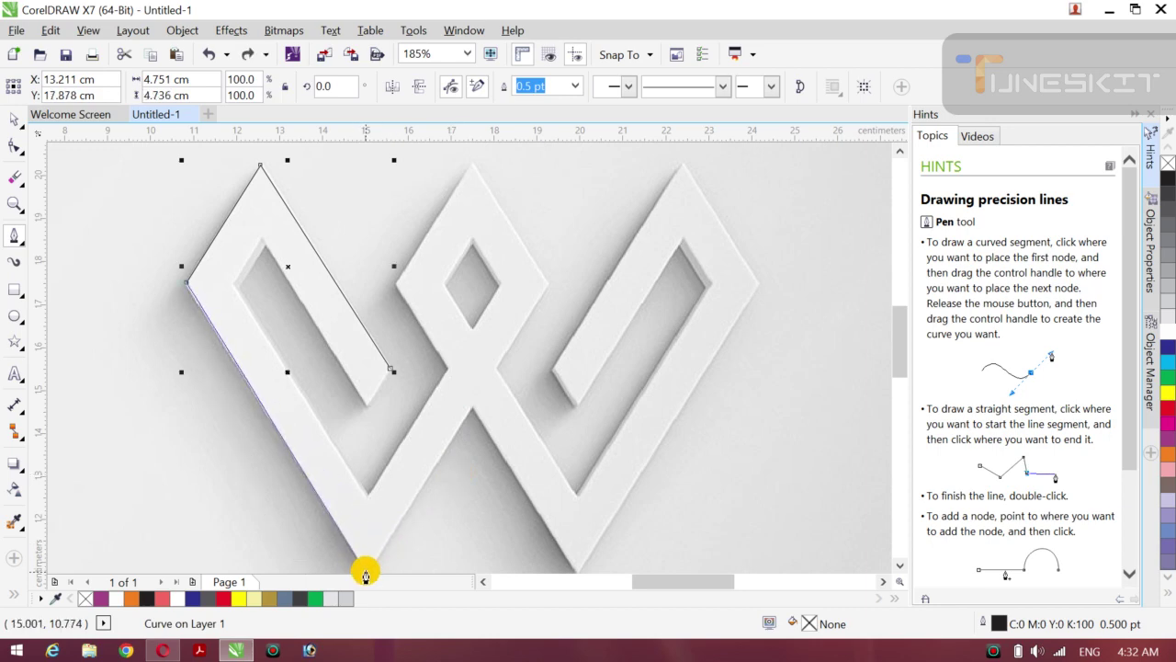
{"action": "left_click", "coordinate": [366, 573]}
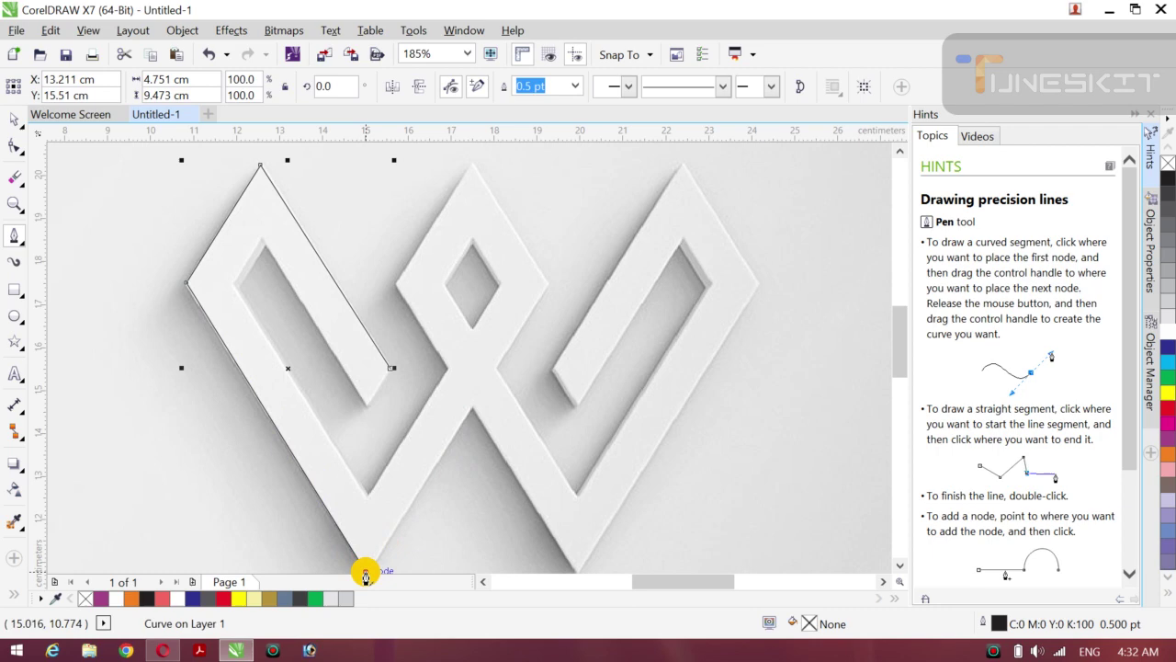
{"action": "left_click", "coordinate": [469, 409]}
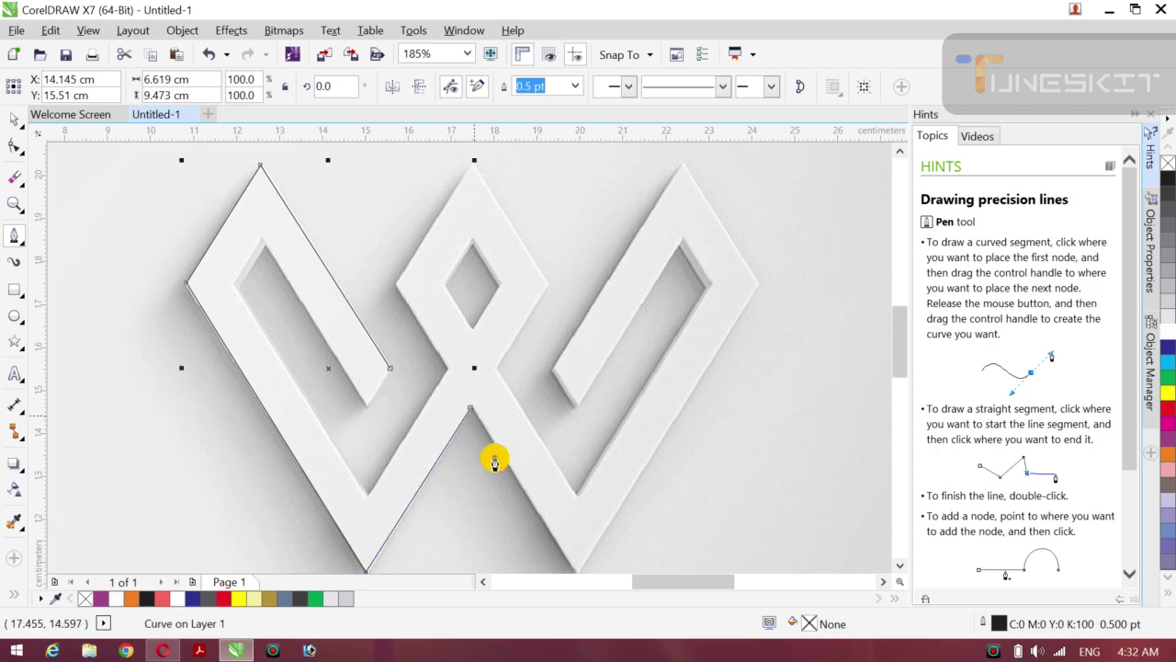
{"action": "left_click", "coordinate": [577, 572]}
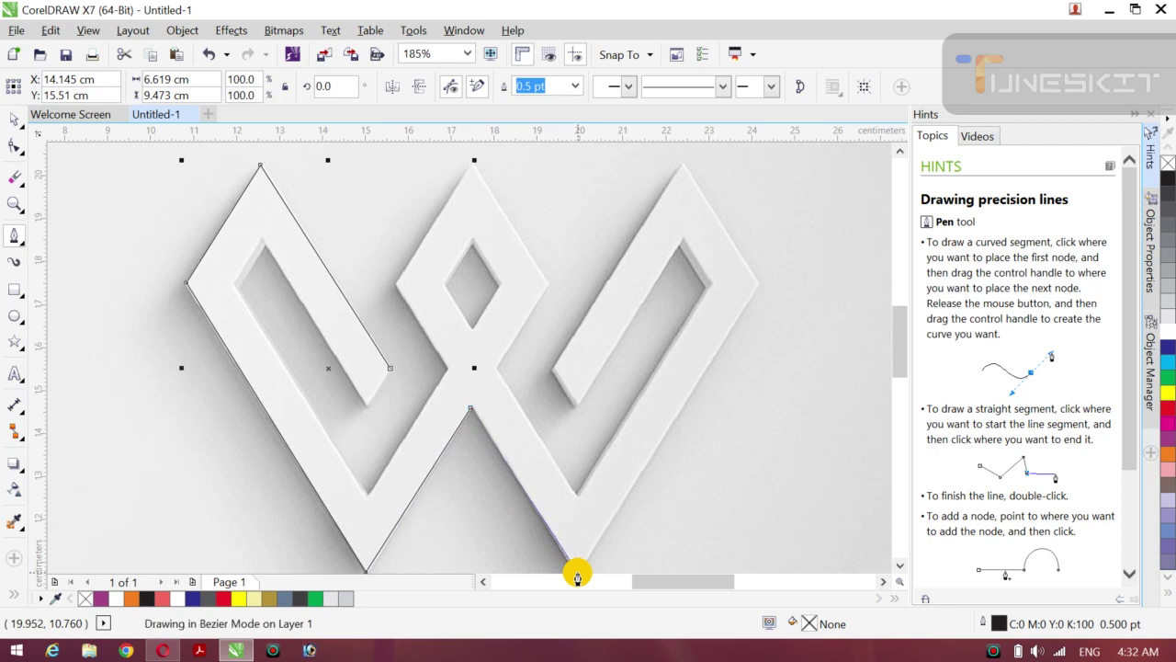
{"action": "left_click", "coordinate": [759, 285]}
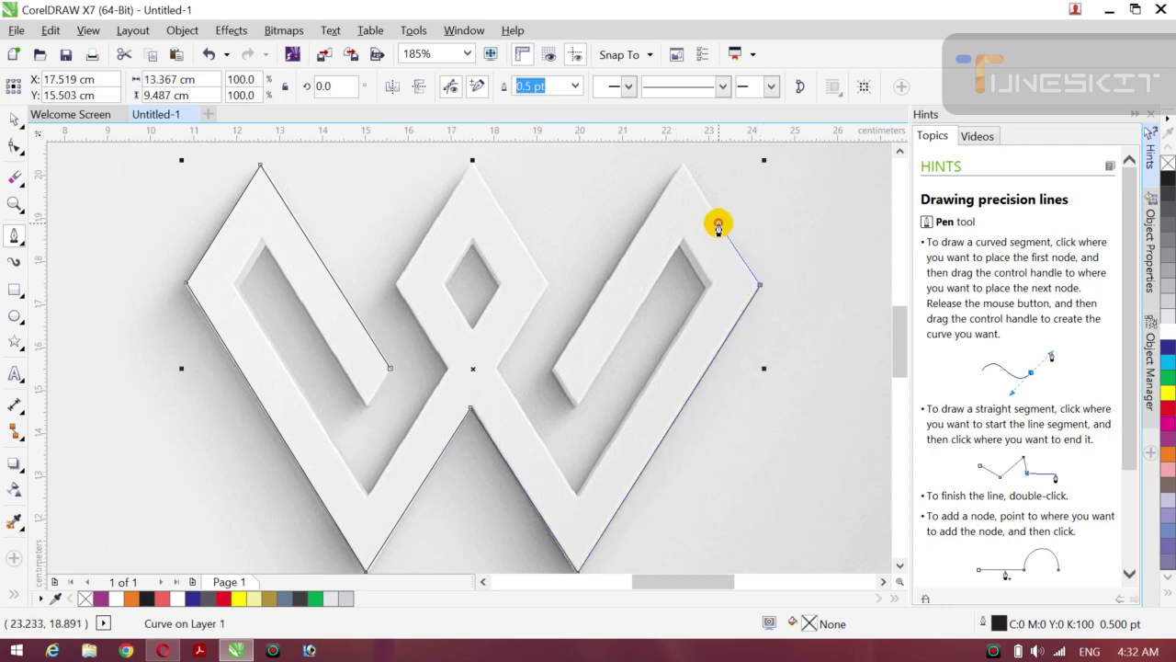
{"action": "left_click", "coordinate": [684, 165]}
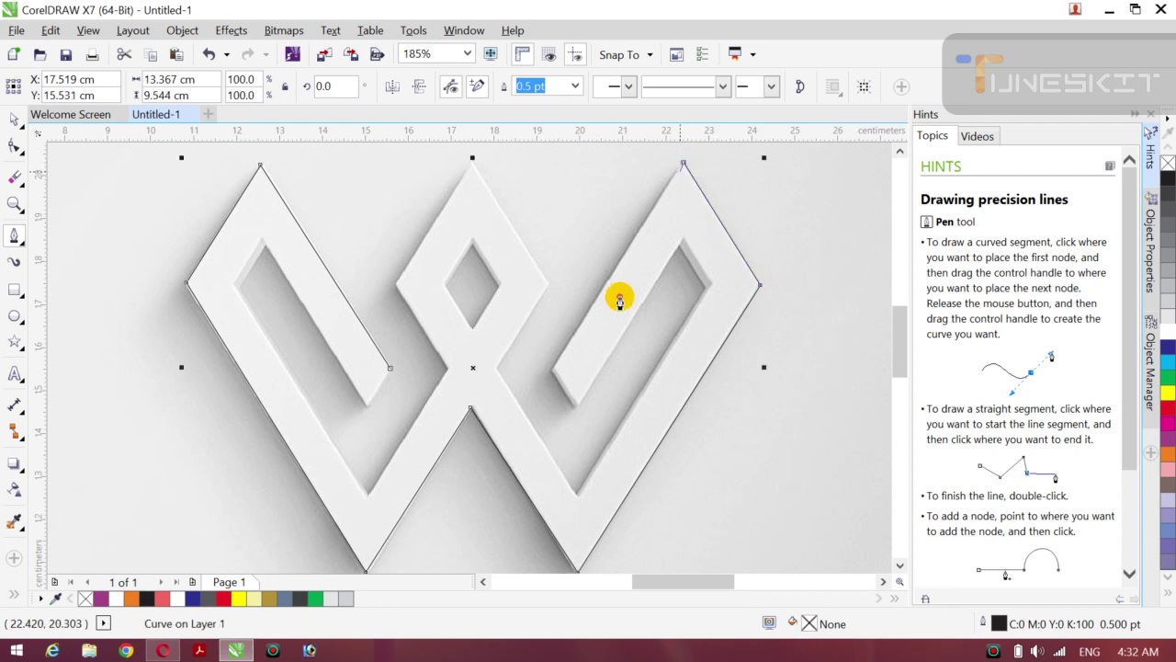
- Trace the right arm's inner side and short end, following its slot up and around to the inner bottom vertex
{"action": "left_click", "coordinate": [555, 368]}
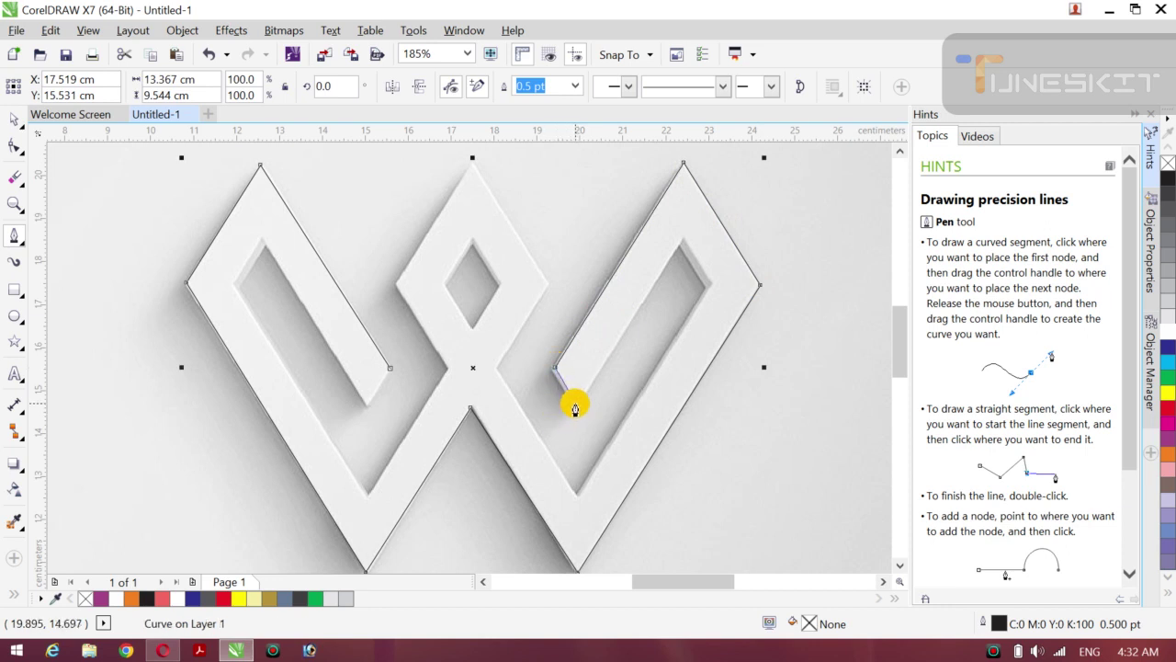
{"action": "left_click", "coordinate": [575, 403]}
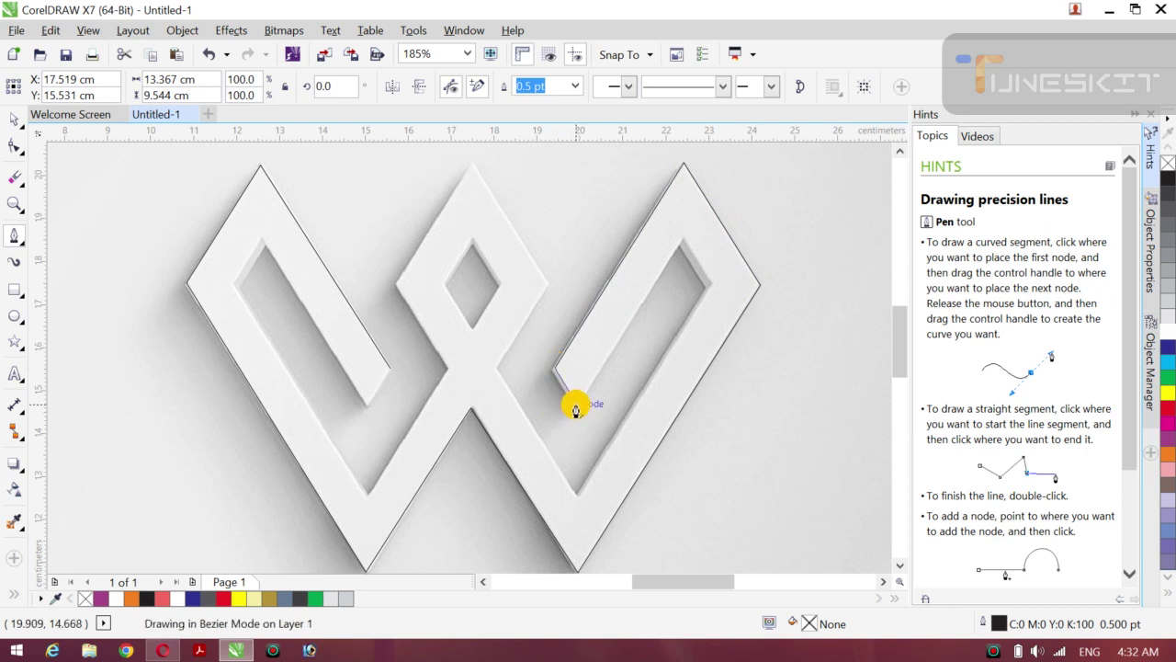
{"action": "left_click", "coordinate": [682, 241]}
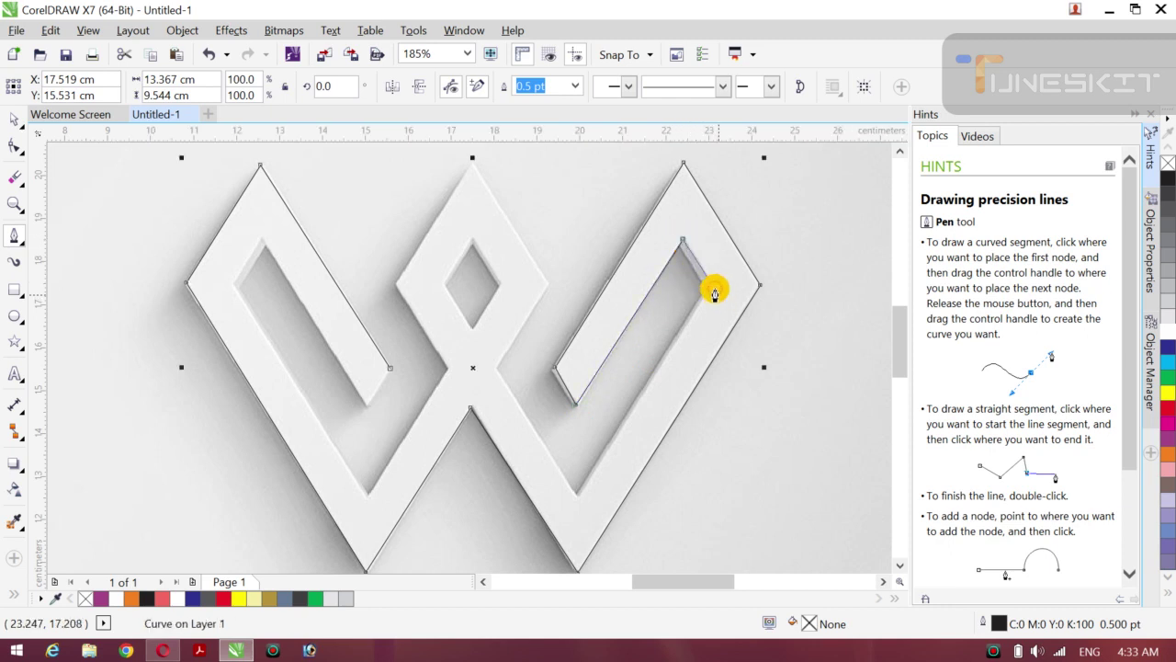
{"action": "left_click", "coordinate": [709, 284]}
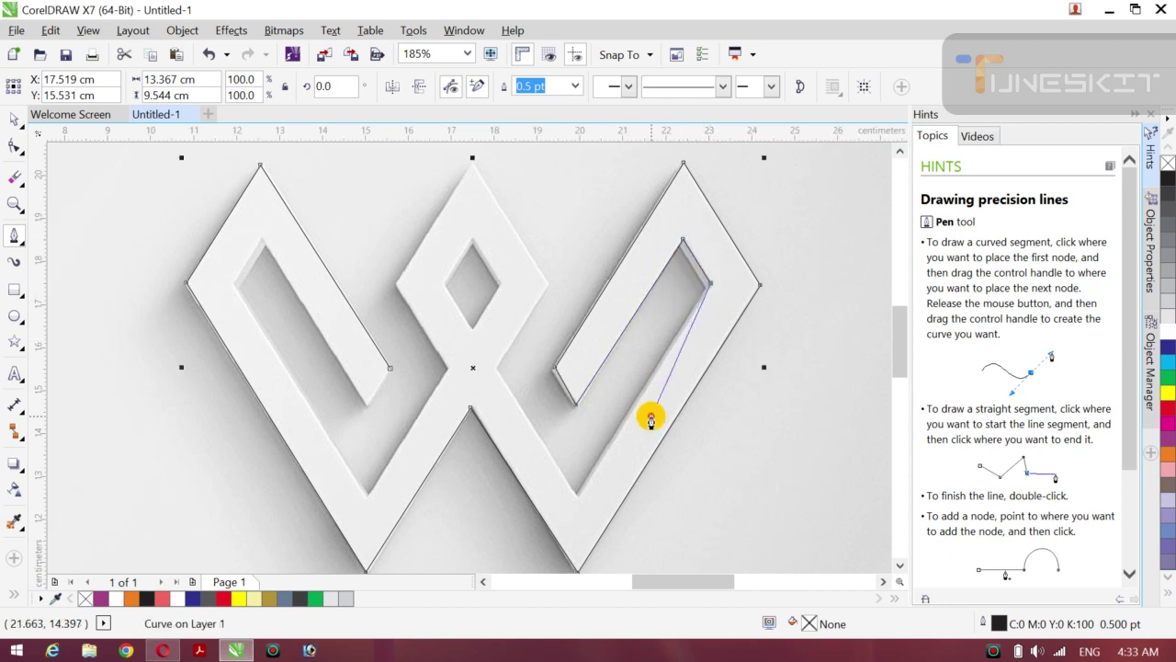
{"action": "left_click", "coordinate": [578, 495]}
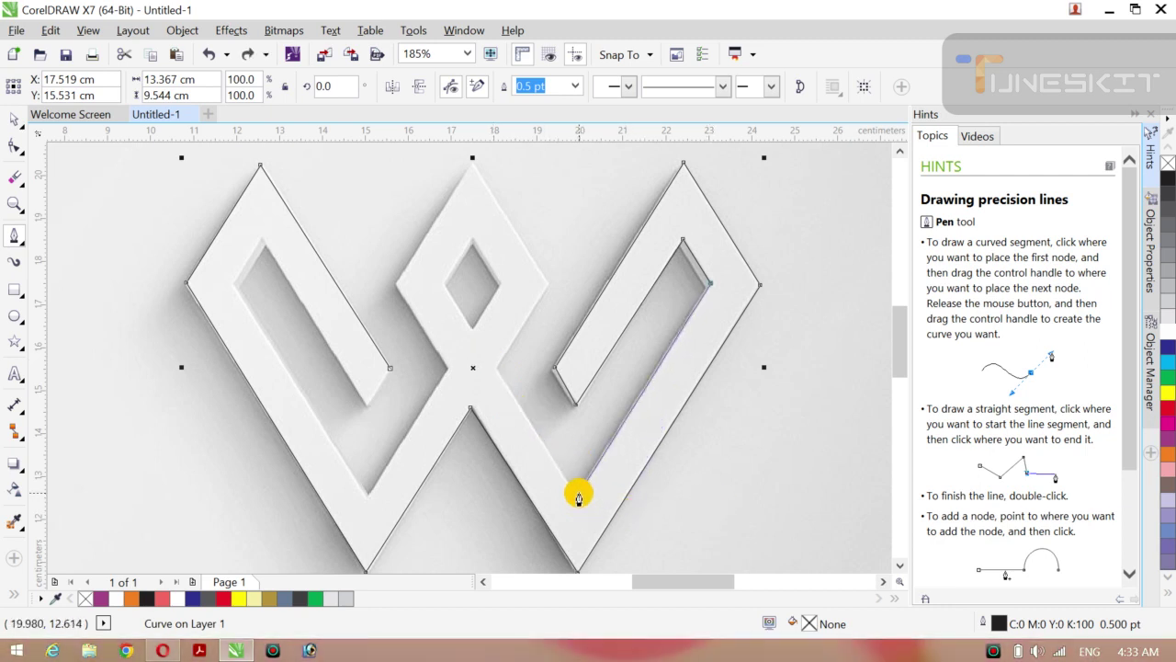
- Continue the Pen outline from the inner bottom vertex around the centre diamond's outer corners, ending at the crossing's left corner
{"action": "left_click", "coordinate": [496, 370]}
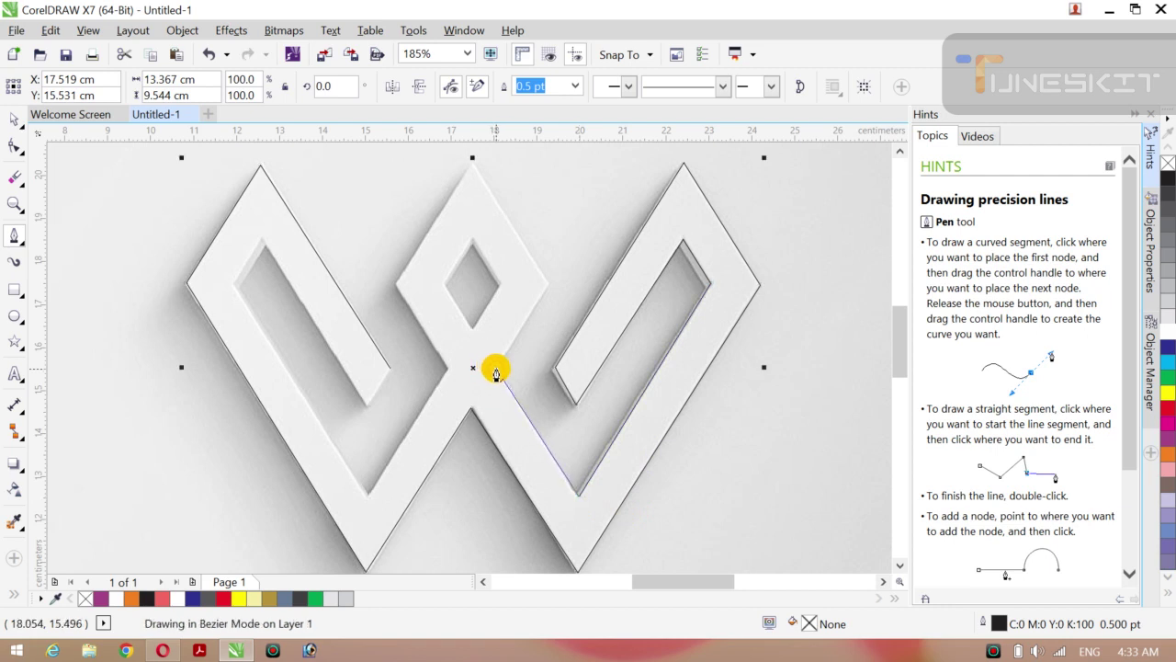
{"action": "left_click", "coordinate": [548, 285]}
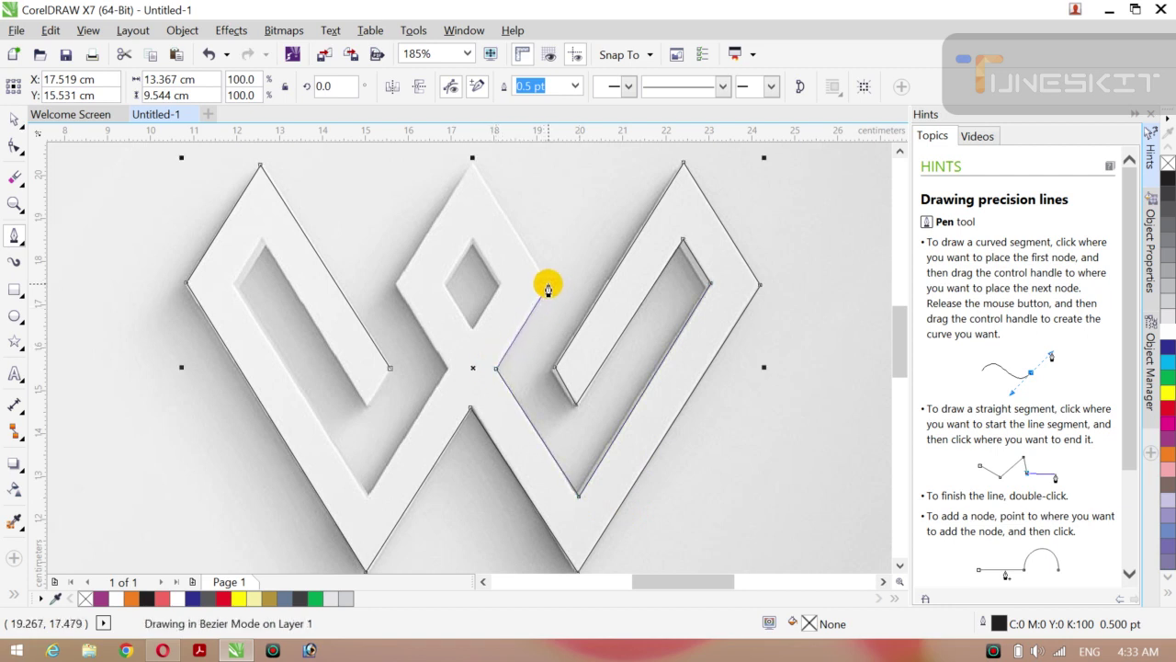
{"action": "left_click", "coordinate": [471, 162]}
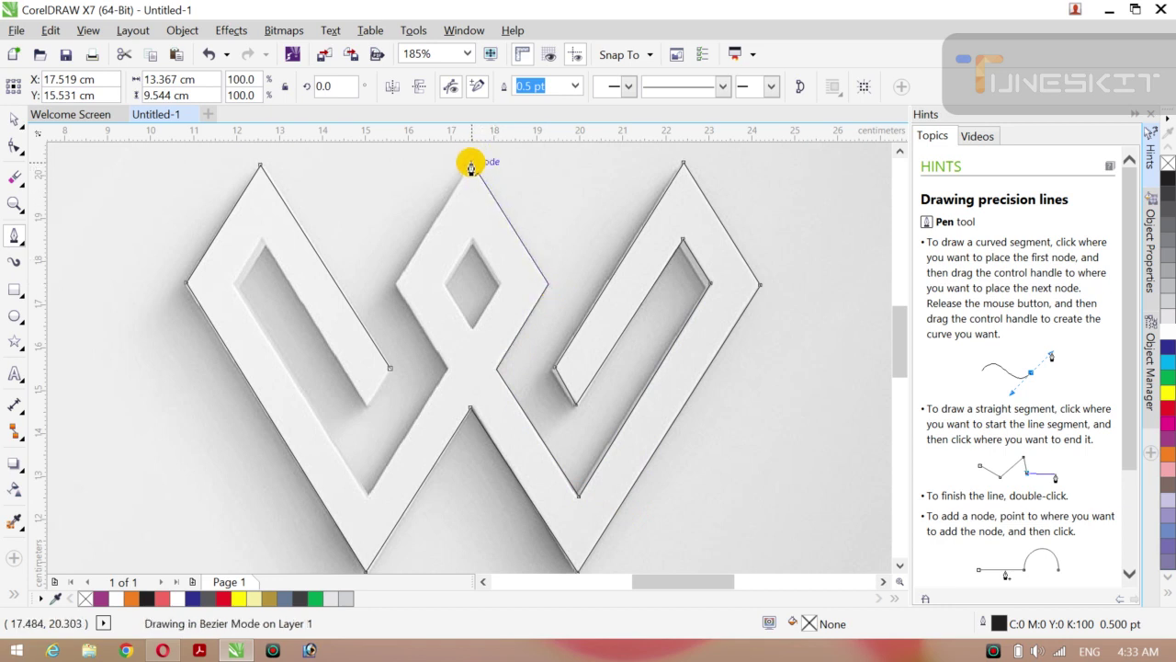
{"action": "left_click", "coordinate": [396, 284]}
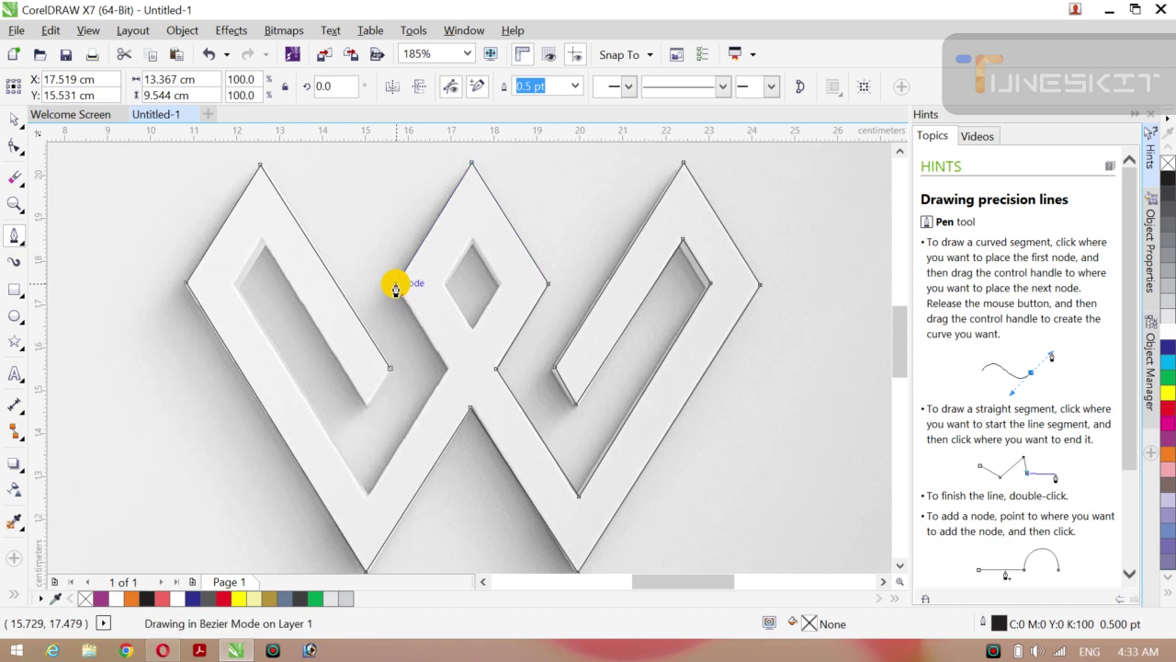
{"action": "left_click", "coordinate": [446, 370]}
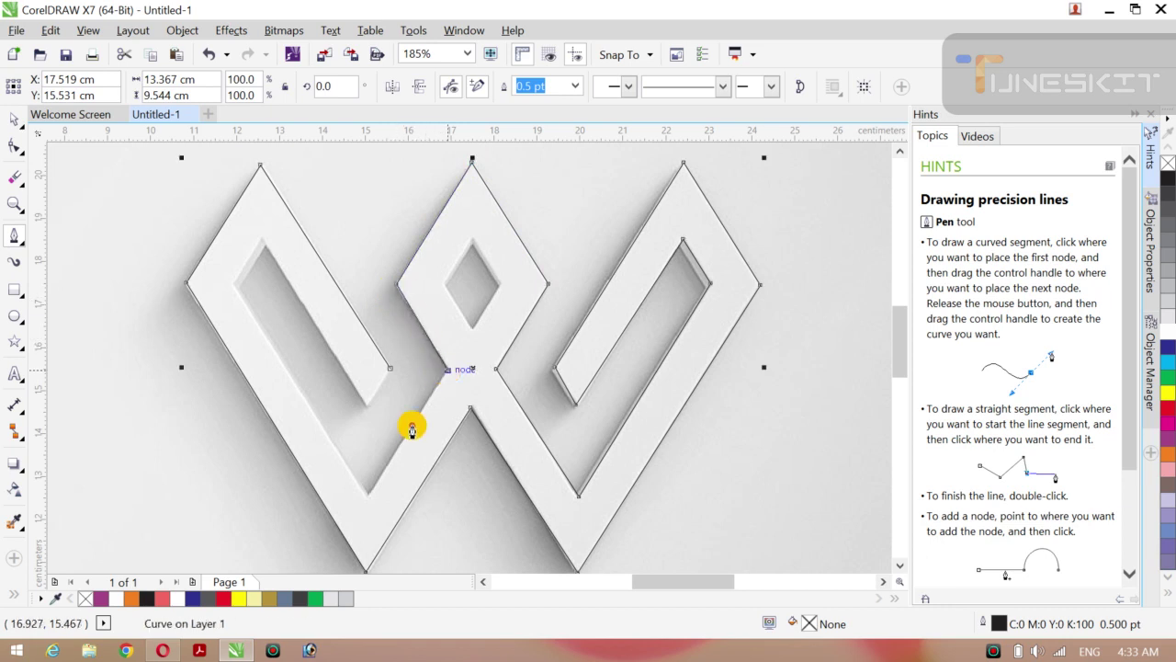
- Trace the left arm's inner bottom vertex and slot with straight segments, and close the W outline at its starting node
{"action": "left_click", "coordinate": [368, 495]}
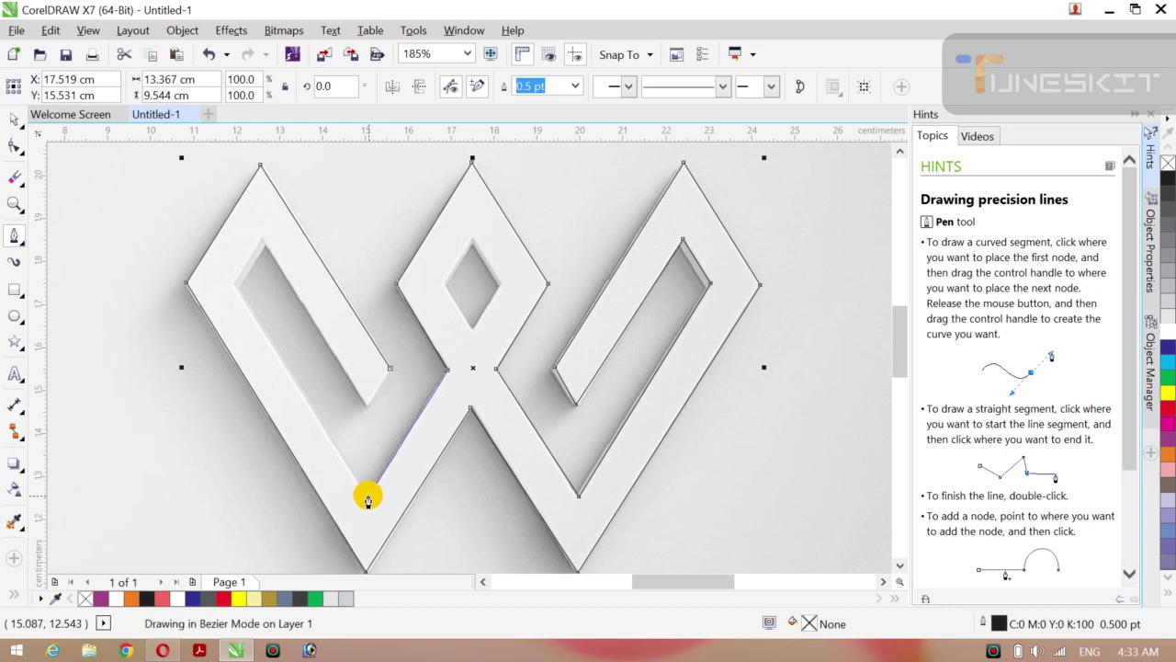
{"action": "left_click", "coordinate": [231, 286]}
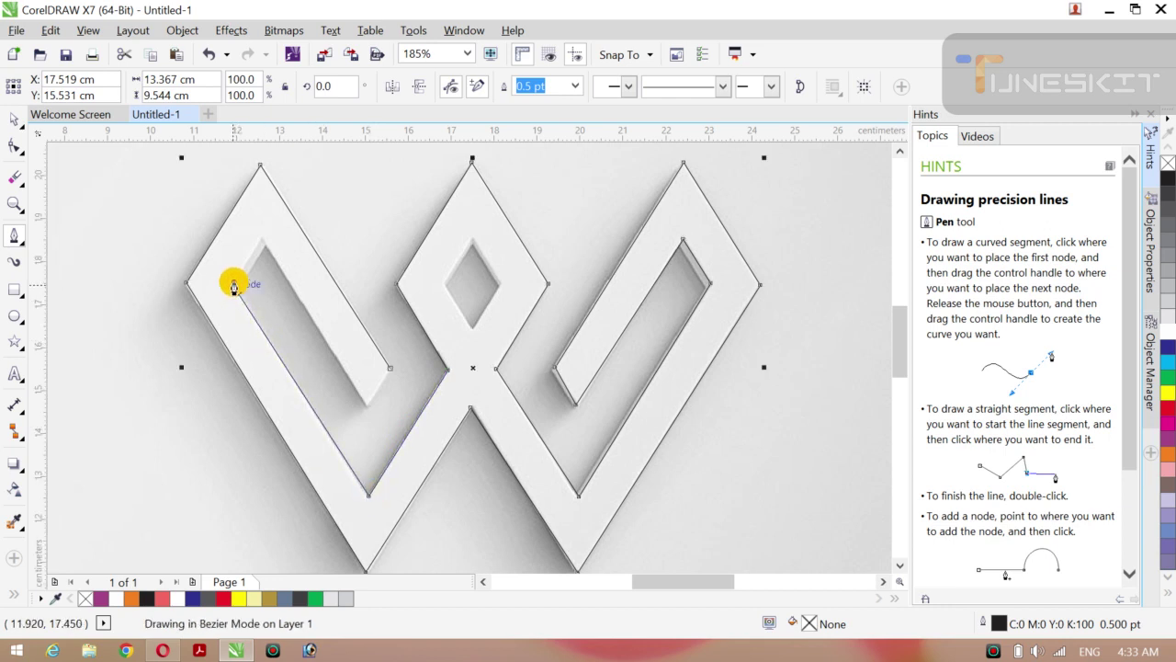
{"action": "left_click", "coordinate": [261, 243]}
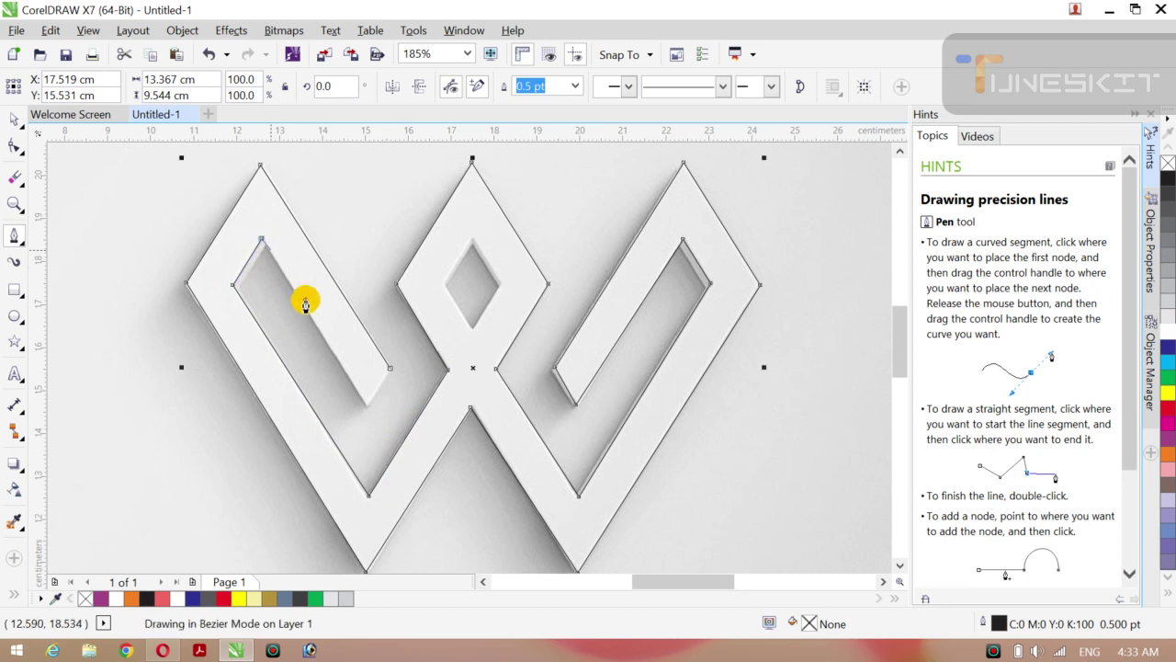
{"action": "left_click", "coordinate": [366, 406]}
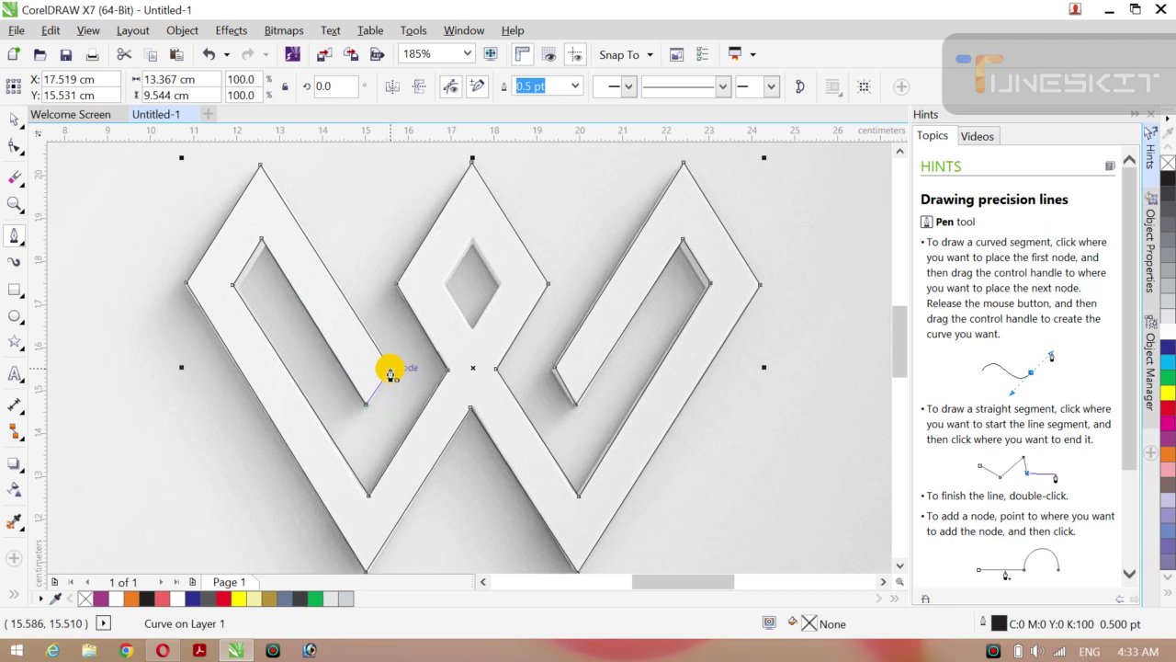
{"action": "left_click", "coordinate": [390, 372]}
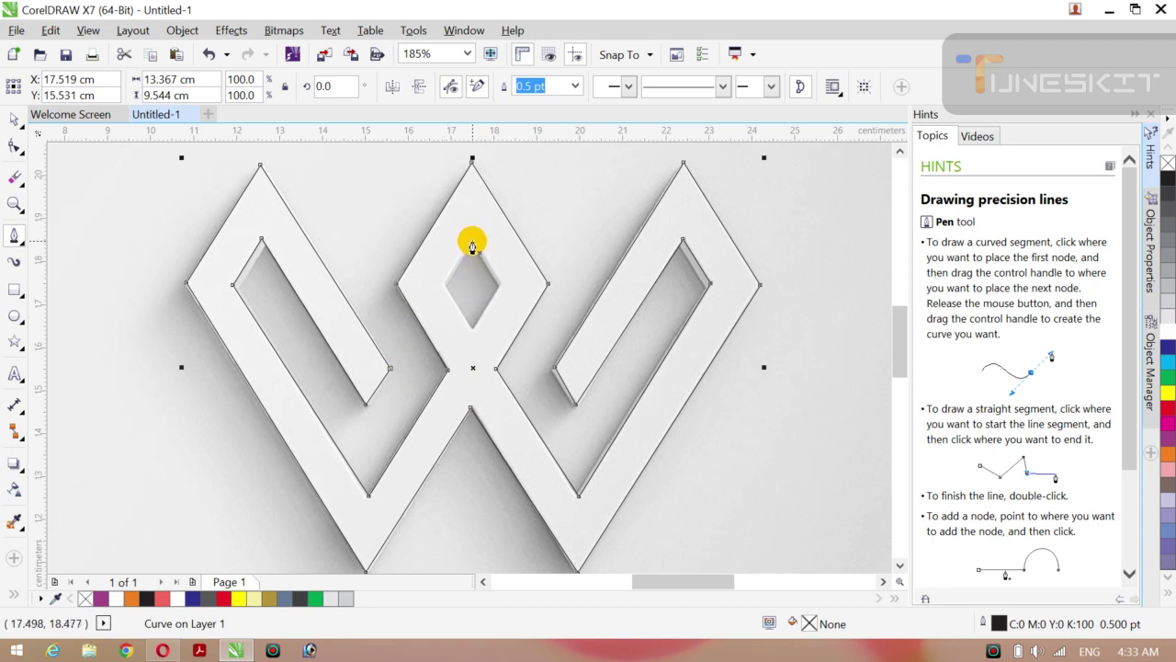
- Trace the small inner diamond of the W as a separate closed outline, about 1.3 cm wide and 2.05 cm high
{"action": "left_click_drag", "start_coordinate": [472, 243], "coordinate": [489, 278]}
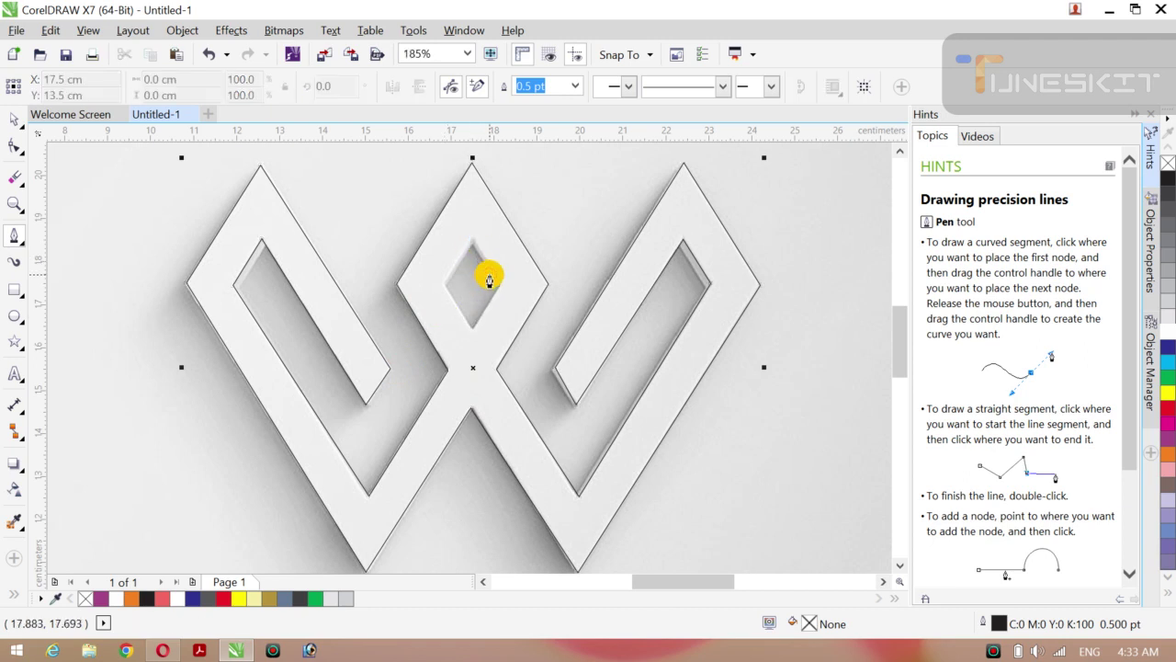
{"action": "left_click", "coordinate": [472, 243]}
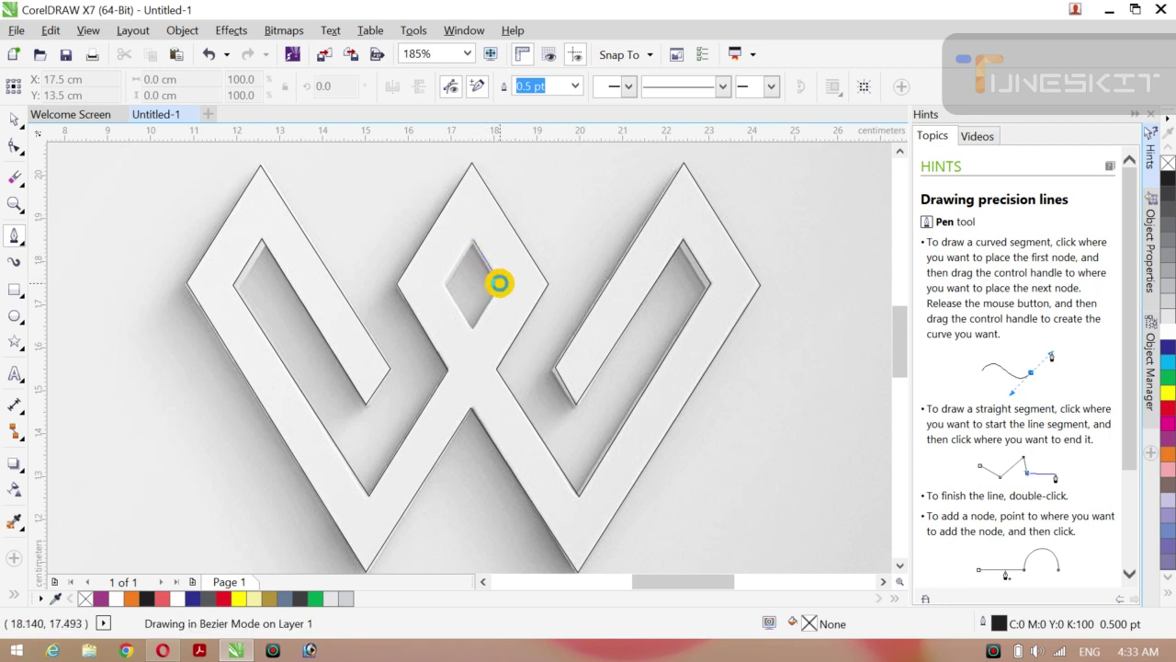
{"action": "double_click", "coordinate": [499, 283]}
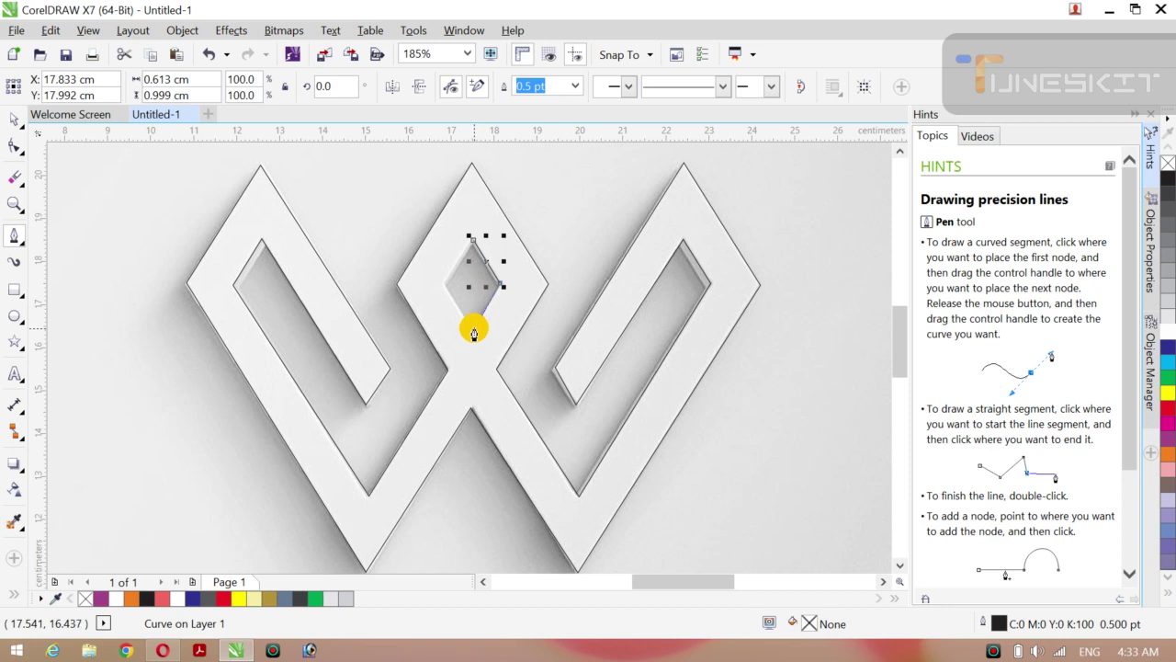
{"action": "double_click", "coordinate": [473, 330]}
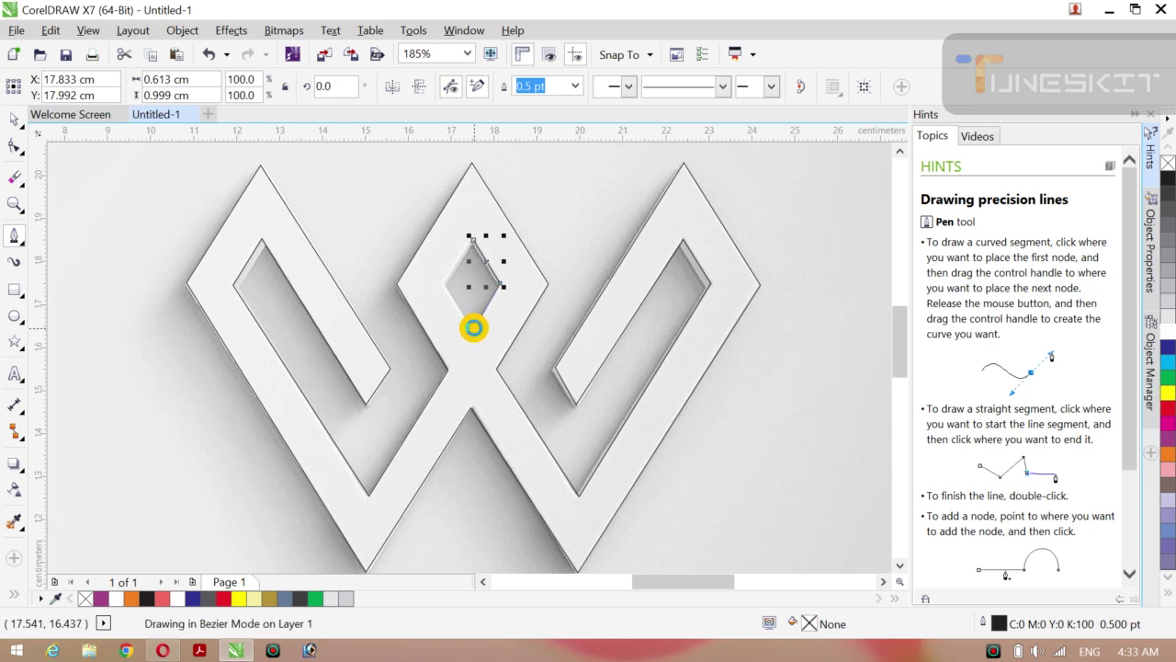
{"action": "double_click", "coordinate": [442, 285]}
{"action": "double_click", "coordinate": [471, 241]}
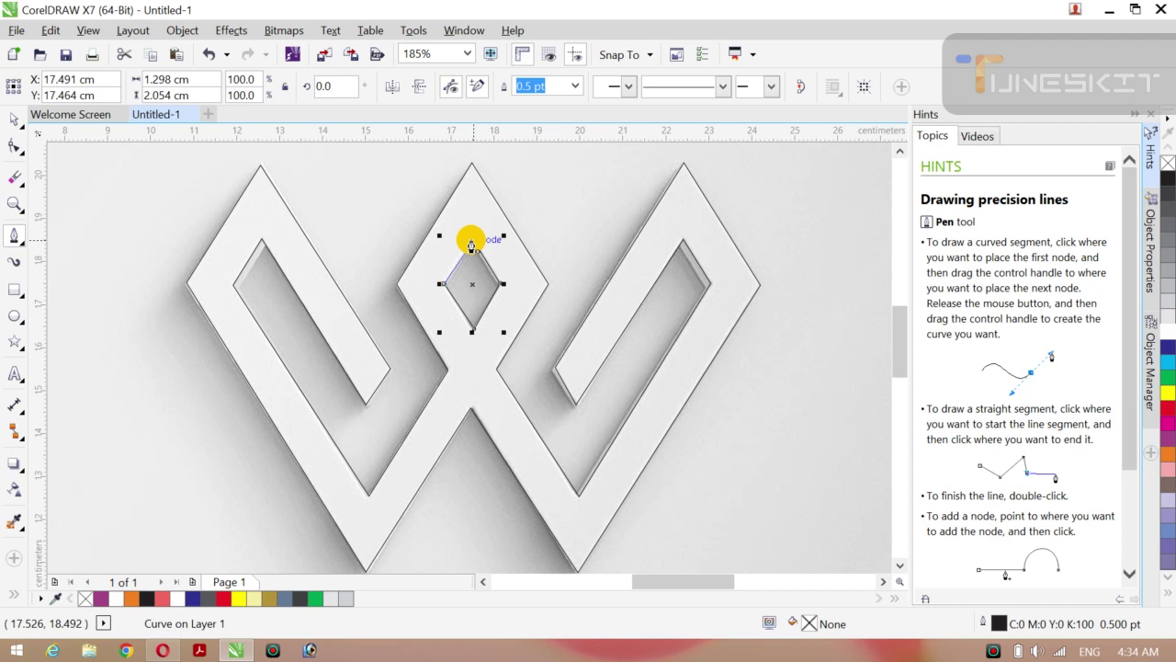
{"action": "left_click", "coordinate": [470, 245]}
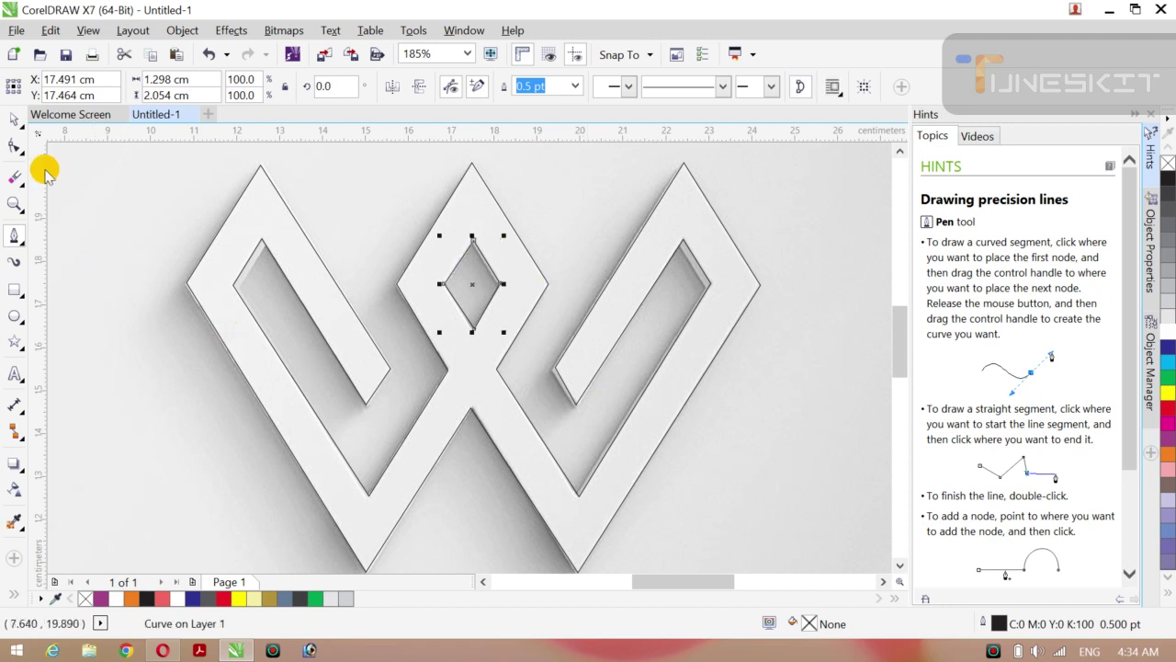
- Delete the reference logo bitmap to check the bare traced outline, and undo the deletion
{"action": "left_click", "coordinate": [26, 134]}
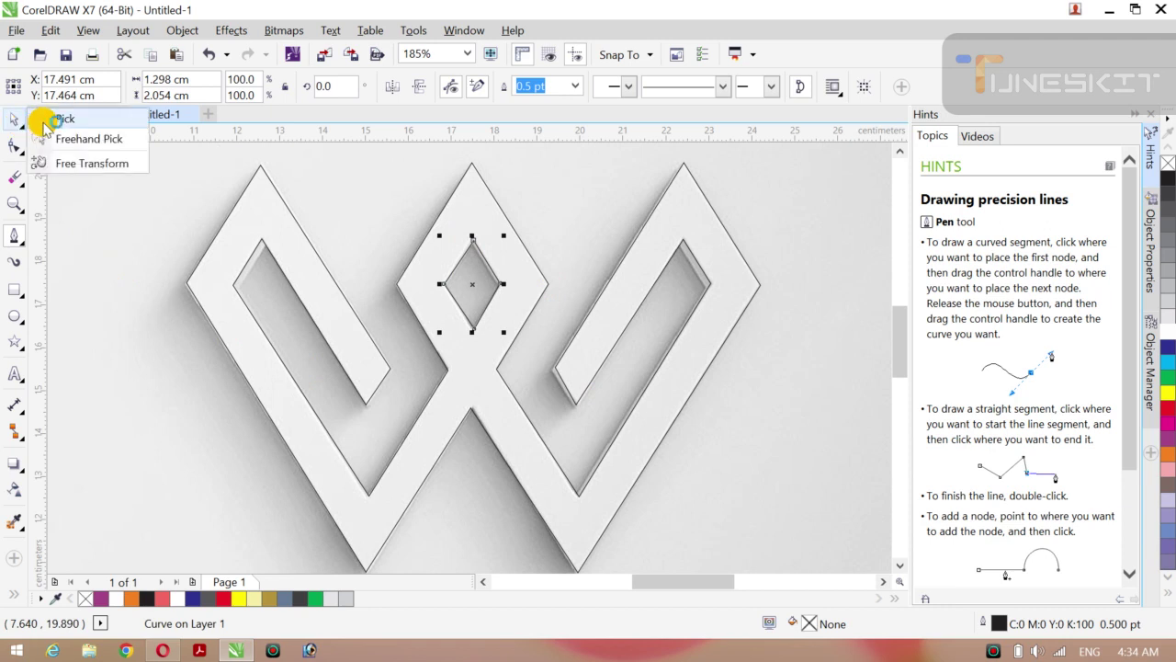
{"action": "left_click", "coordinate": [139, 336]}
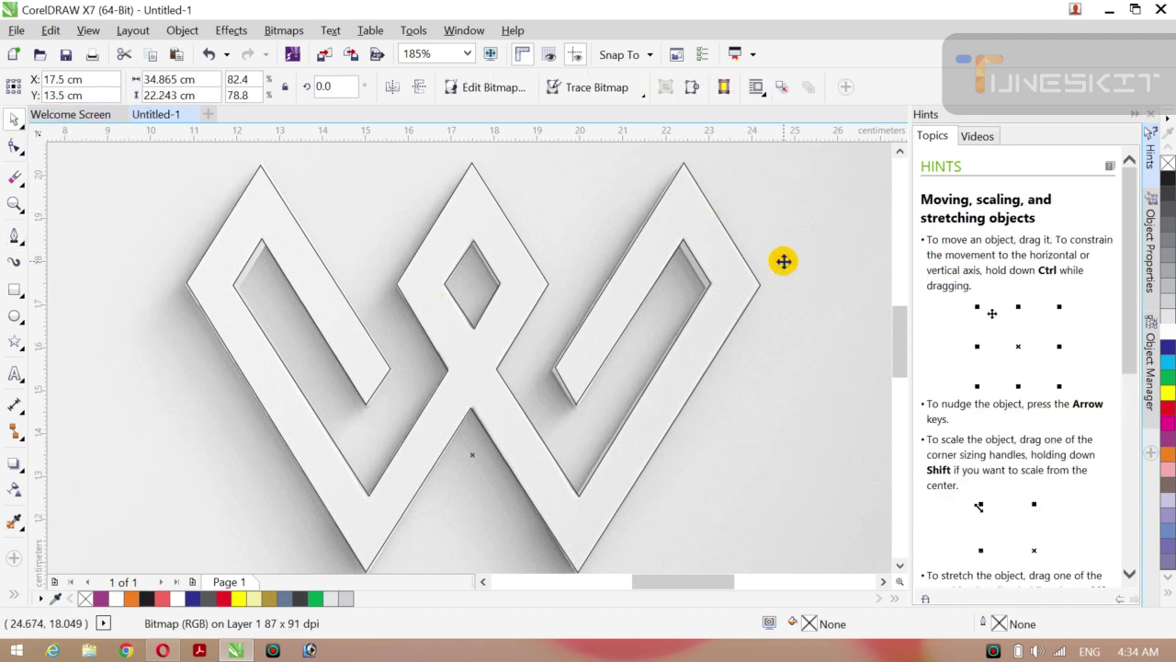
{"action": "left_click", "coordinate": [827, 239]}
{"action": "key", "text": "Delete"}
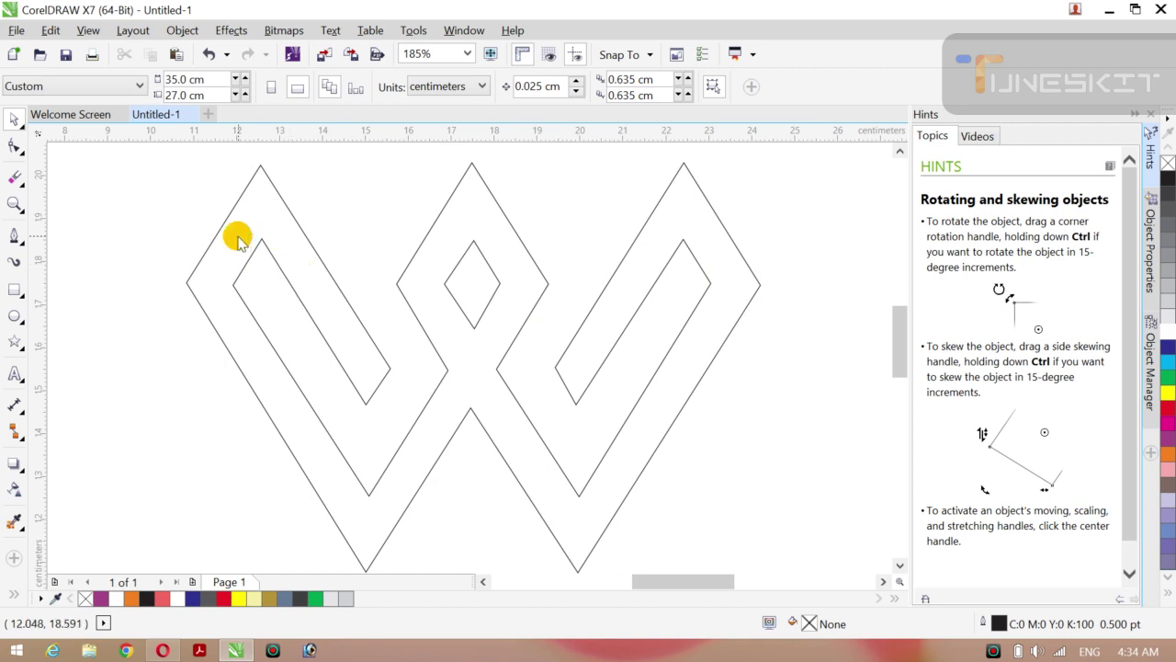
{"action": "key", "text": "z"}
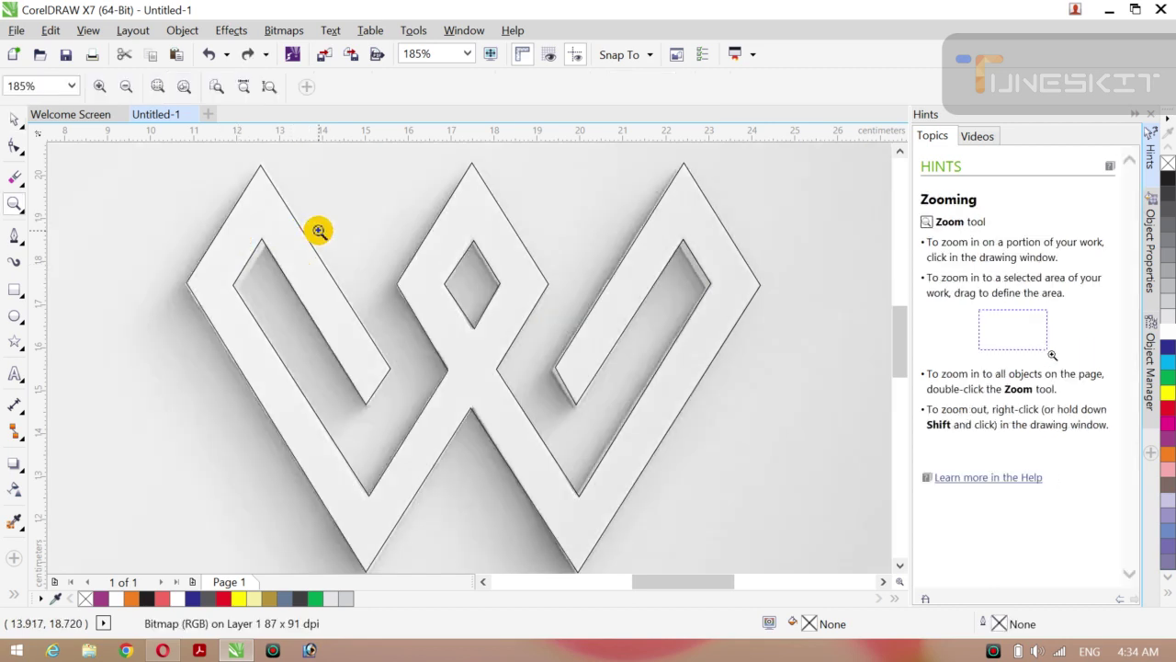
- Shrink the logo bitmap to about 9.48 by 6.05 cm and place it left of the traced W outline
{"action": "left_click", "coordinate": [24, 134]}
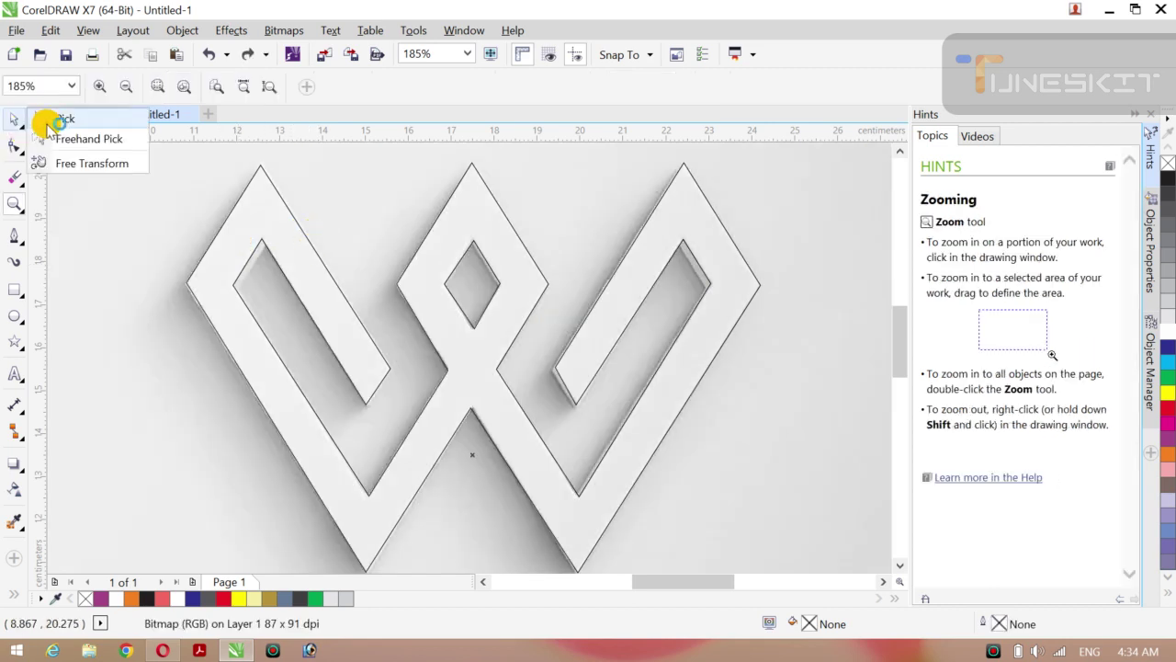
{"action": "left_click", "coordinate": [51, 118]}
{"action": "key", "text": "z"}
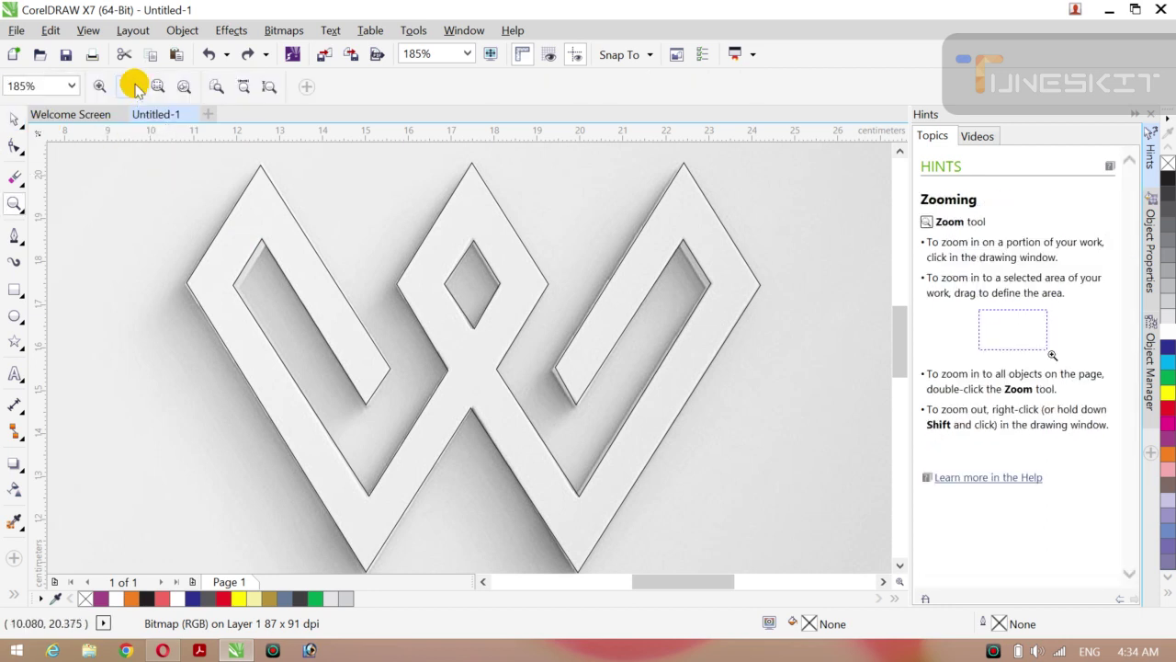
{"action": "left_click", "coordinate": [126, 85]}
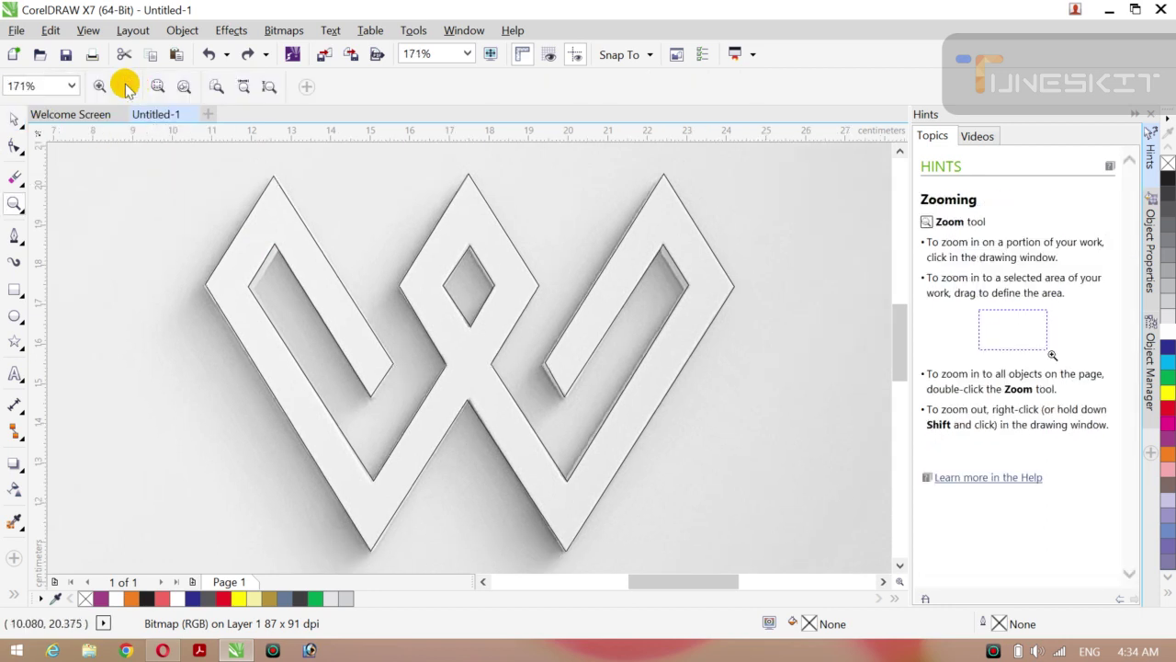
{"action": "left_click", "coordinate": [125, 85]}
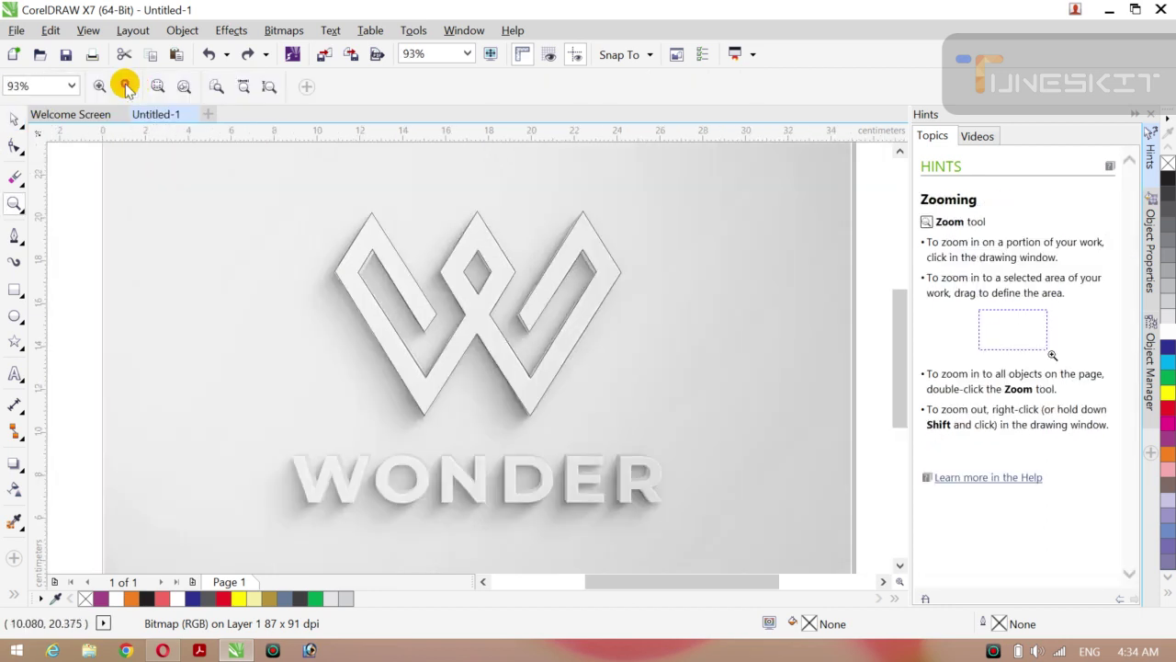
{"action": "left_click", "coordinate": [25, 131]}
{"action": "left_click", "coordinate": [46, 117]}
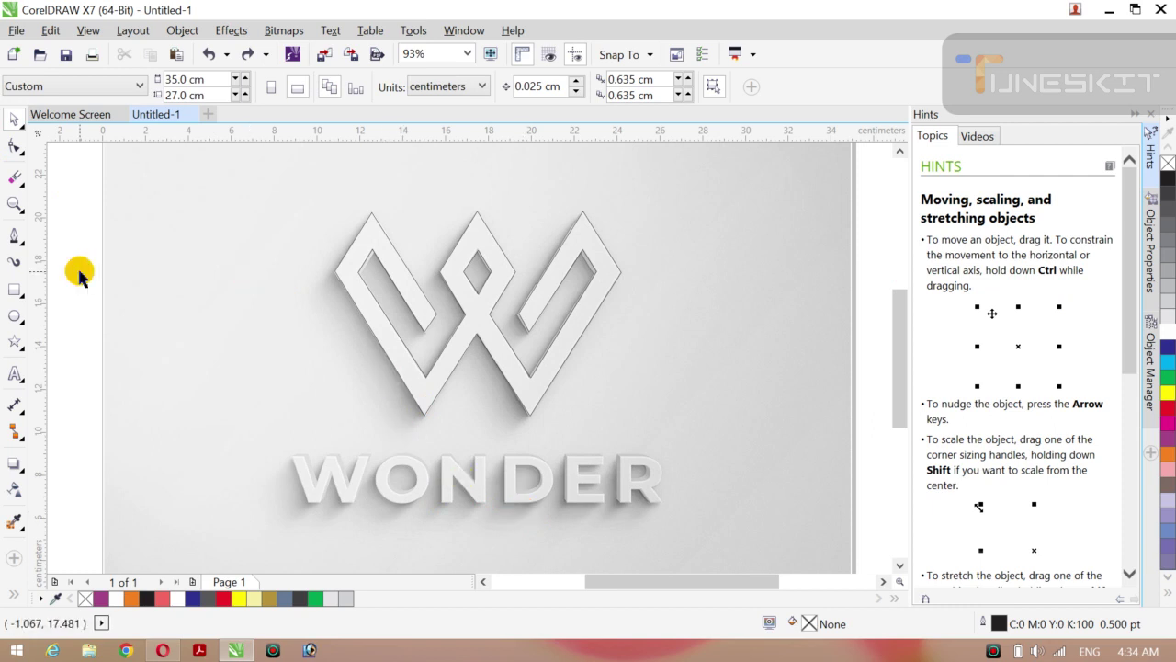
{"action": "left_click_drag", "start_coordinate": [770, 443], "coordinate": [504, 413]}
{"action": "left_click_drag", "start_coordinate": [270, 282], "coordinate": [197, 438]}
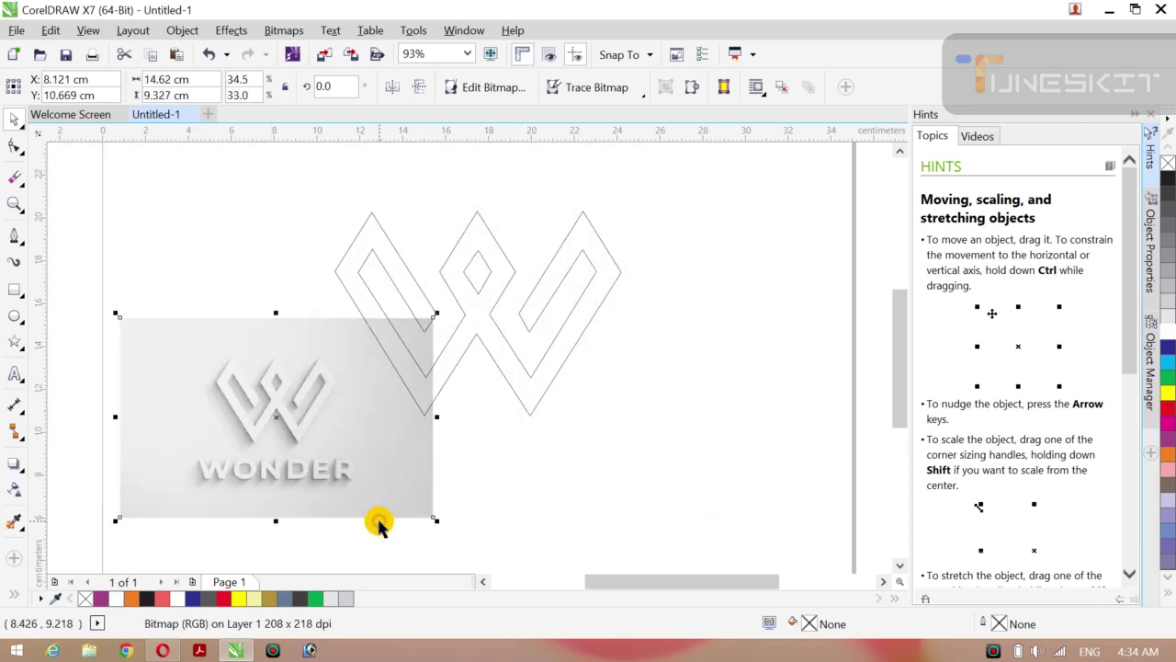
{"action": "left_click_drag", "start_coordinate": [437, 523], "coordinate": [377, 481]}
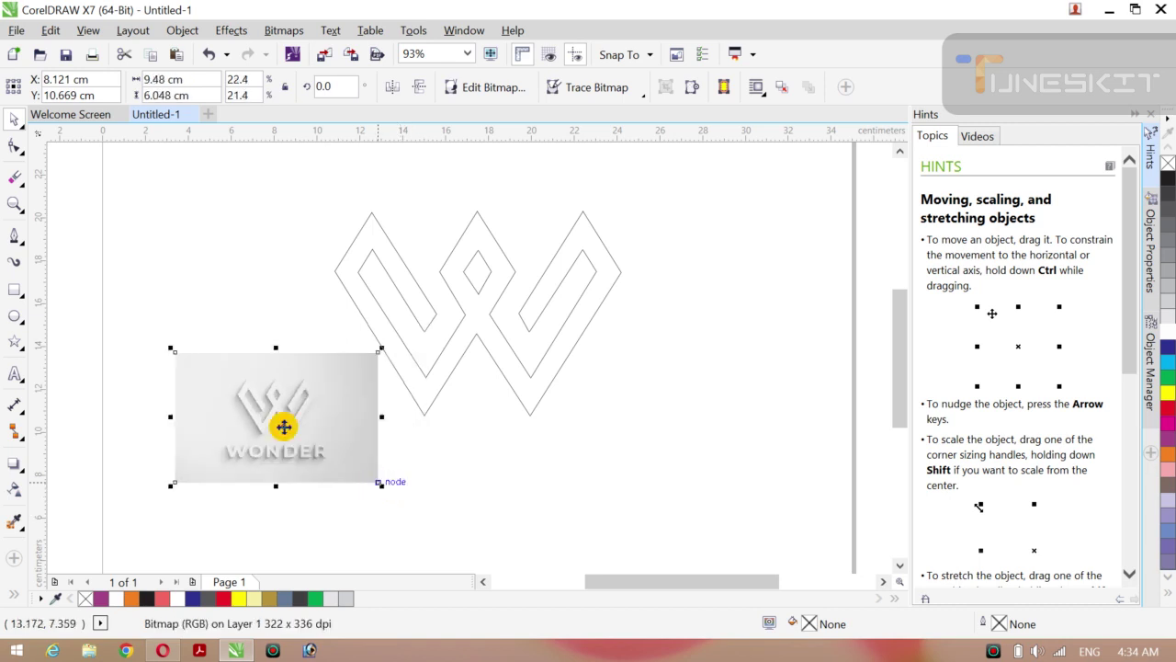
{"action": "left_click_drag", "start_coordinate": [281, 420], "coordinate": [177, 258]}
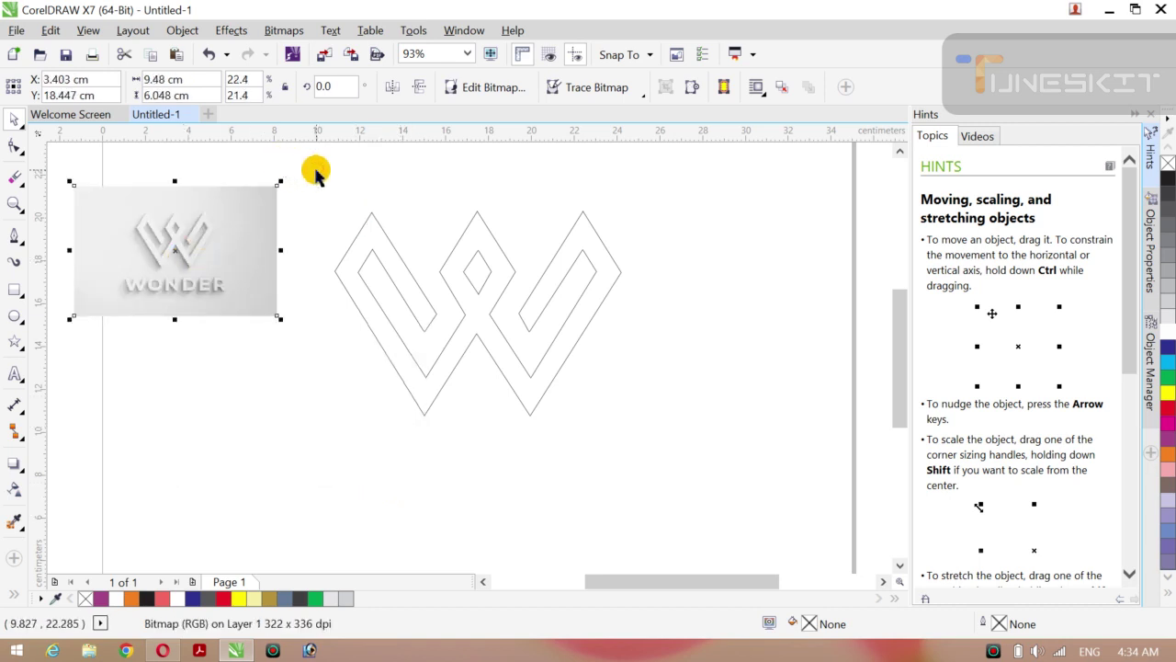
- Move the W outline and its inner diamond together to the right and slightly down, and deselect them
{"action": "left_click_drag", "start_coordinate": [315, 173], "coordinate": [657, 433]}
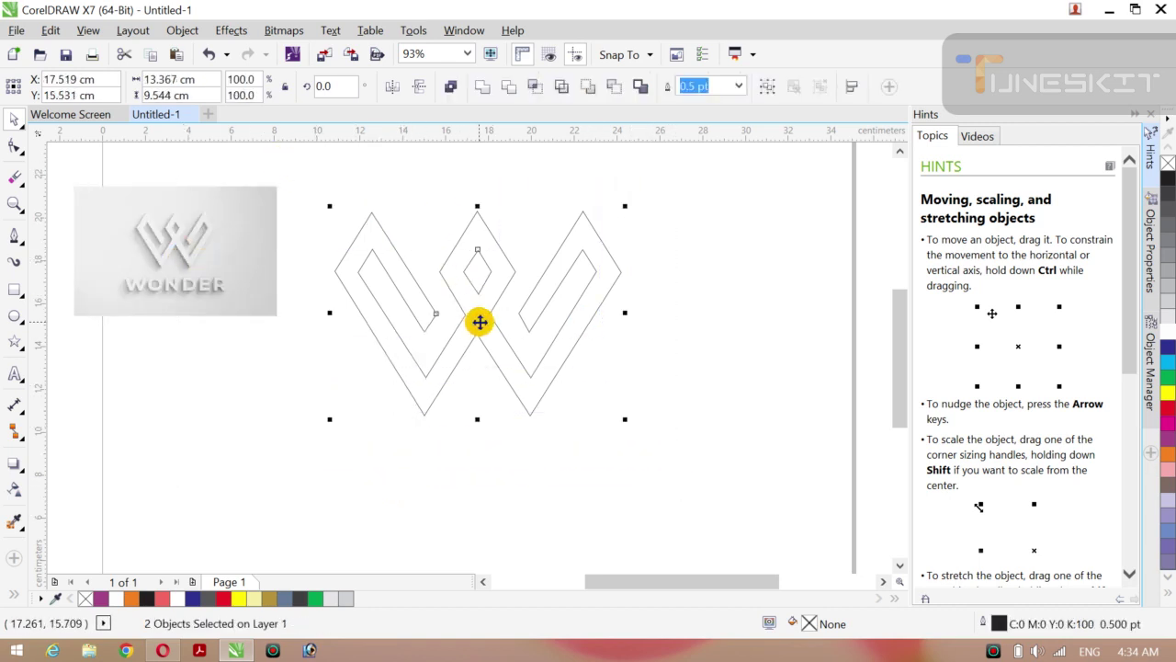
{"action": "left_click_drag", "start_coordinate": [480, 322], "coordinate": [602, 374]}
{"action": "left_click", "coordinate": [512, 177]}
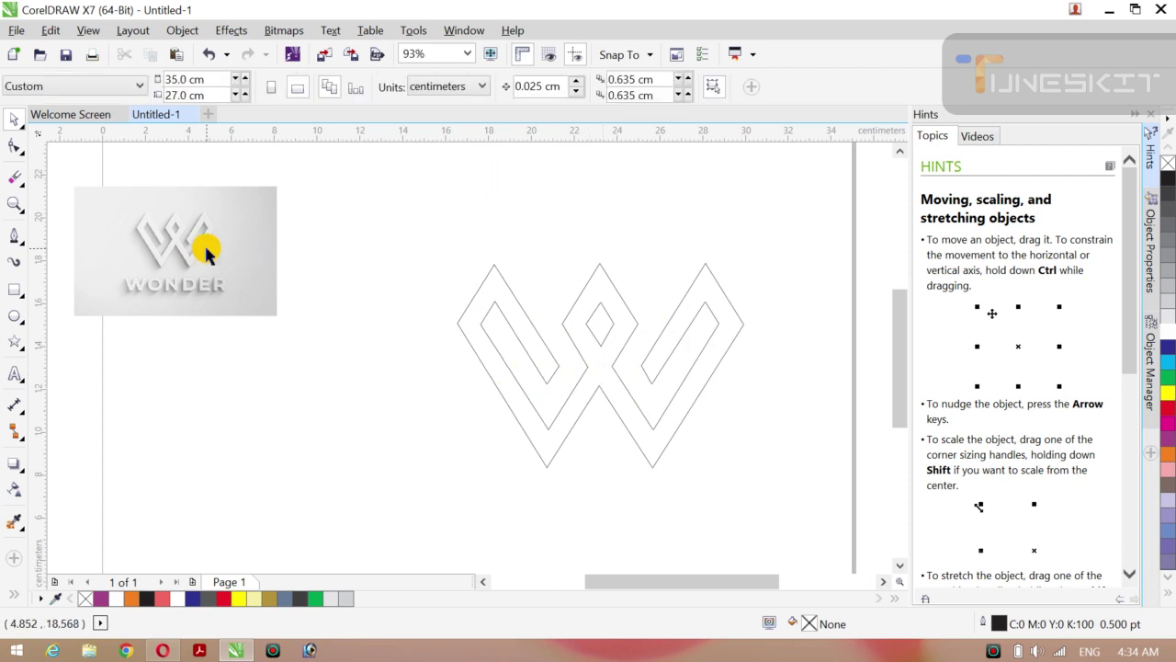
- Reposition the small logo bitmap at about X 8.6 cm, Y 16.9 cm, beside the W outline
{"action": "left_click_drag", "start_coordinate": [204, 246], "coordinate": [320, 219]}
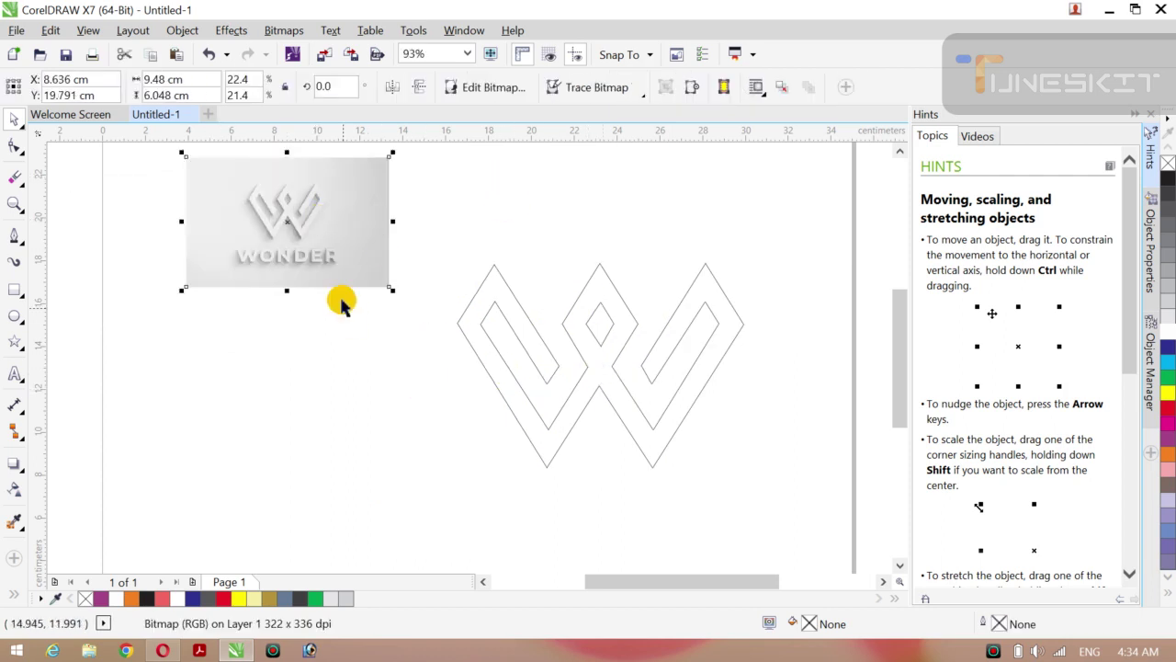
{"action": "key", "text": "z"}
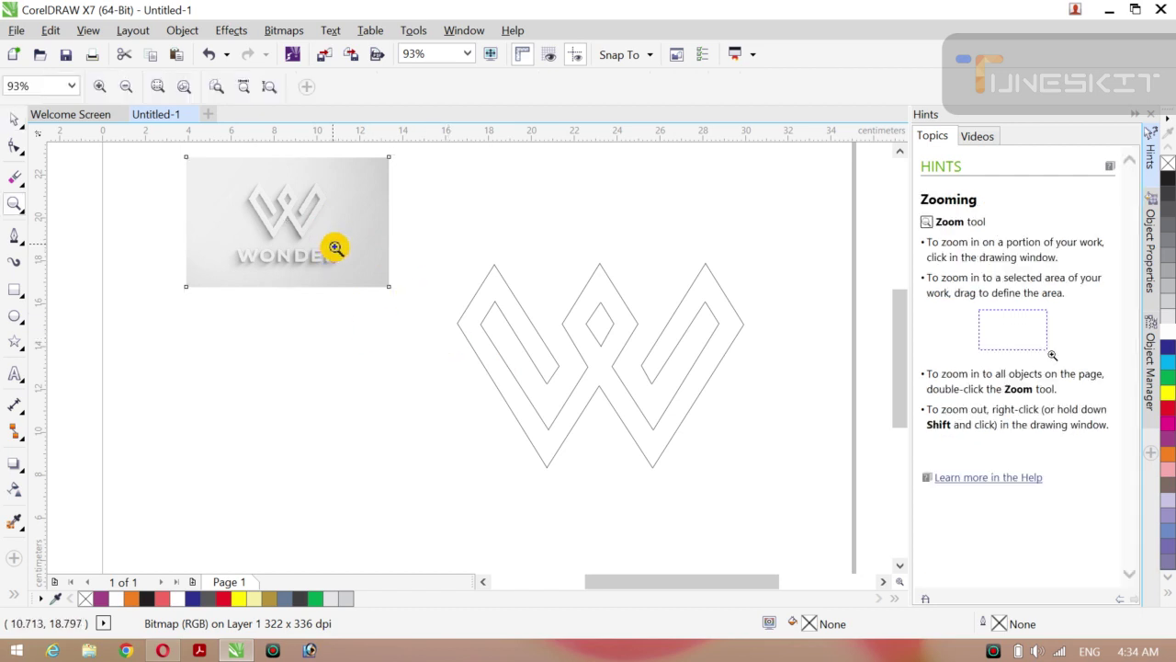
{"action": "left_click", "coordinate": [22, 128]}
{"action": "left_click", "coordinate": [36, 118]}
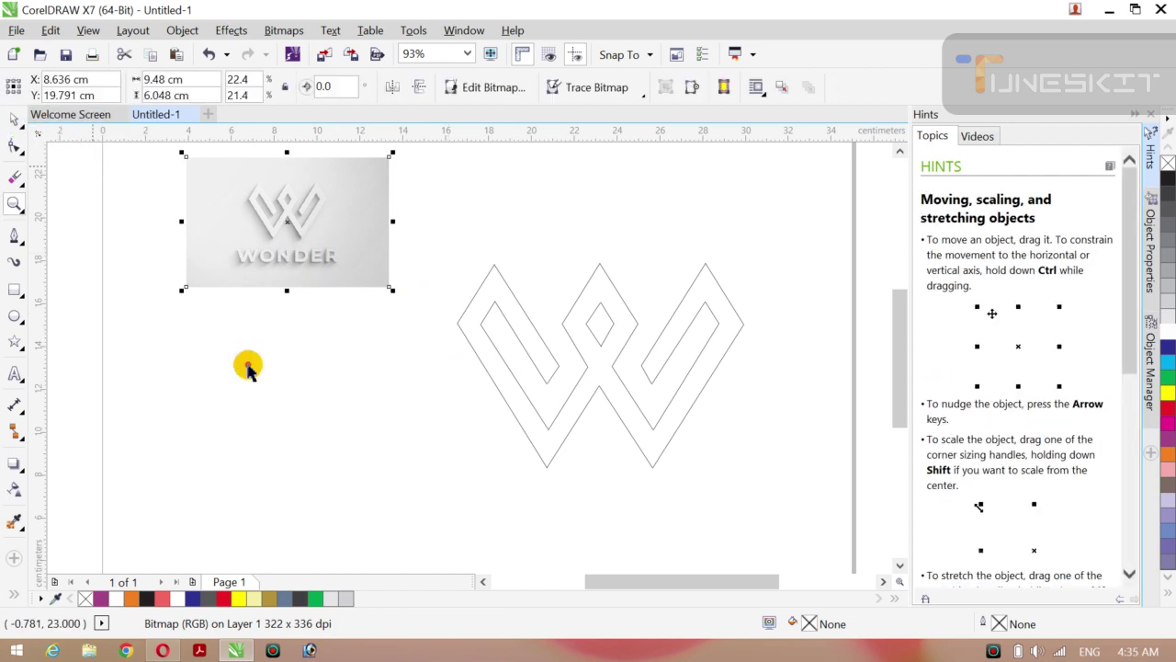
{"action": "left_click", "coordinate": [244, 368]}
{"action": "left_click_drag", "start_coordinate": [280, 260], "coordinate": [282, 318]}
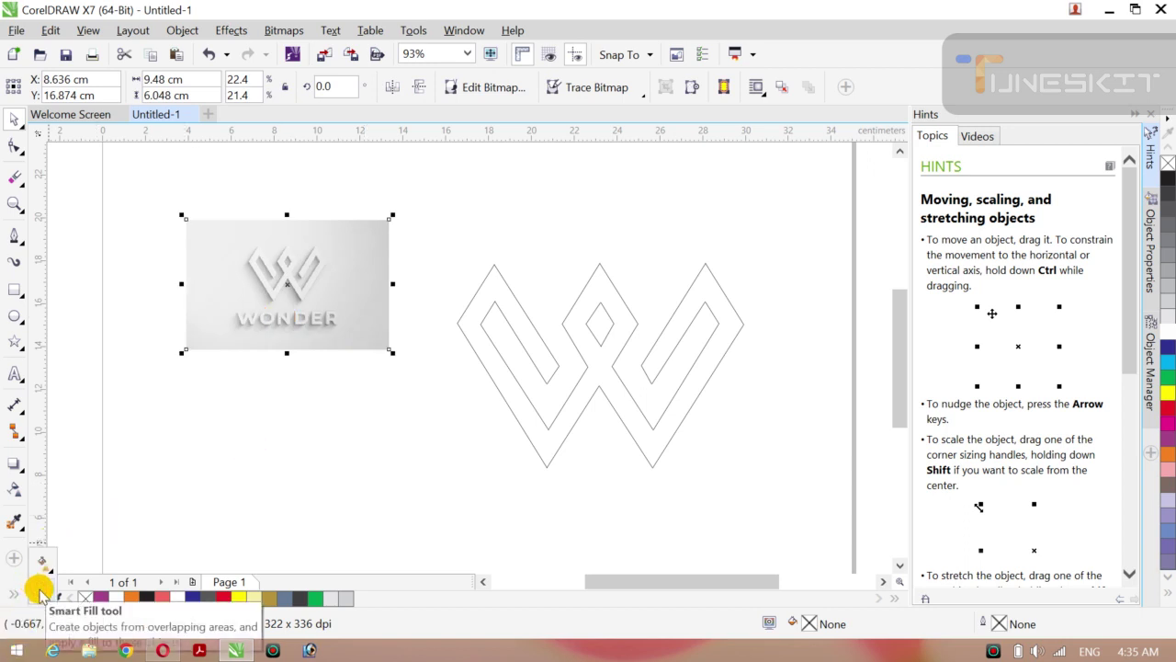
- Fill the body of the traced W with the Smart Fill tool, set the tool's outline width to None, and deselect
{"action": "left_click", "coordinate": [39, 590]}
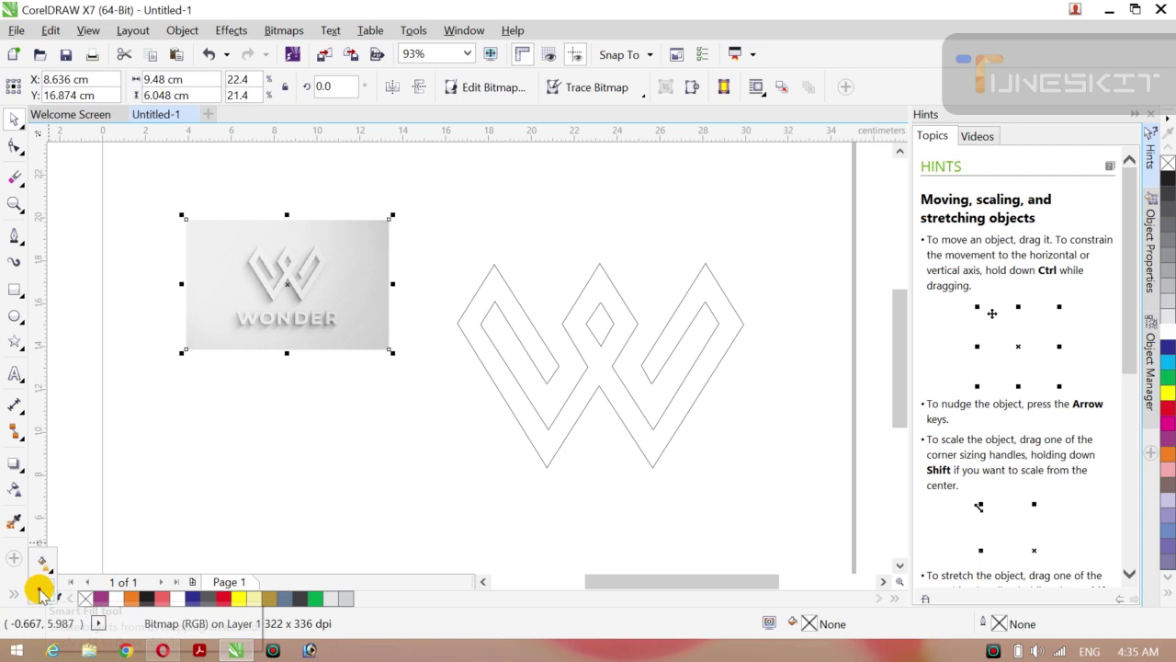
{"action": "left_click", "coordinate": [542, 443]}
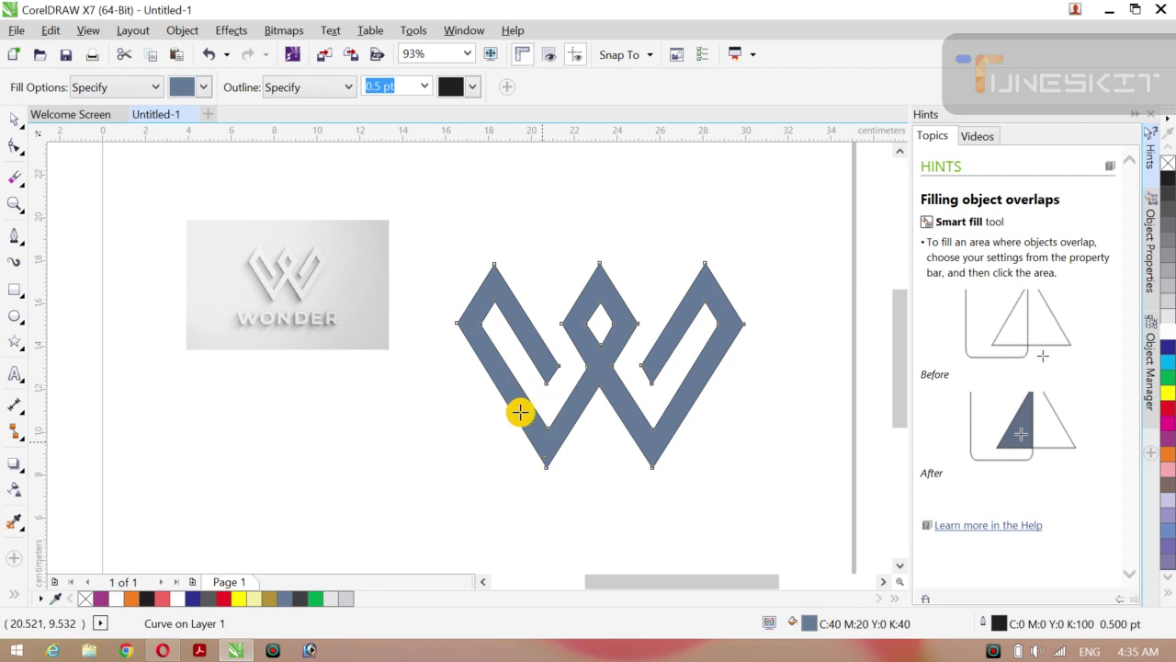
{"action": "left_click", "coordinate": [425, 86]}
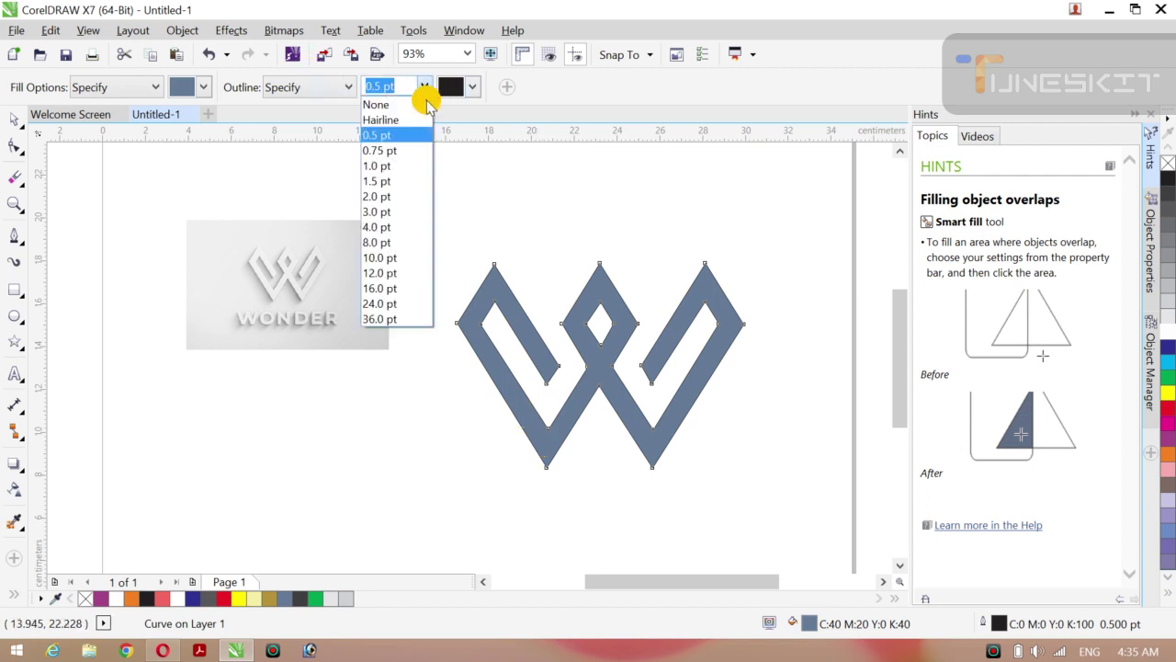
{"action": "left_click", "coordinate": [405, 106]}
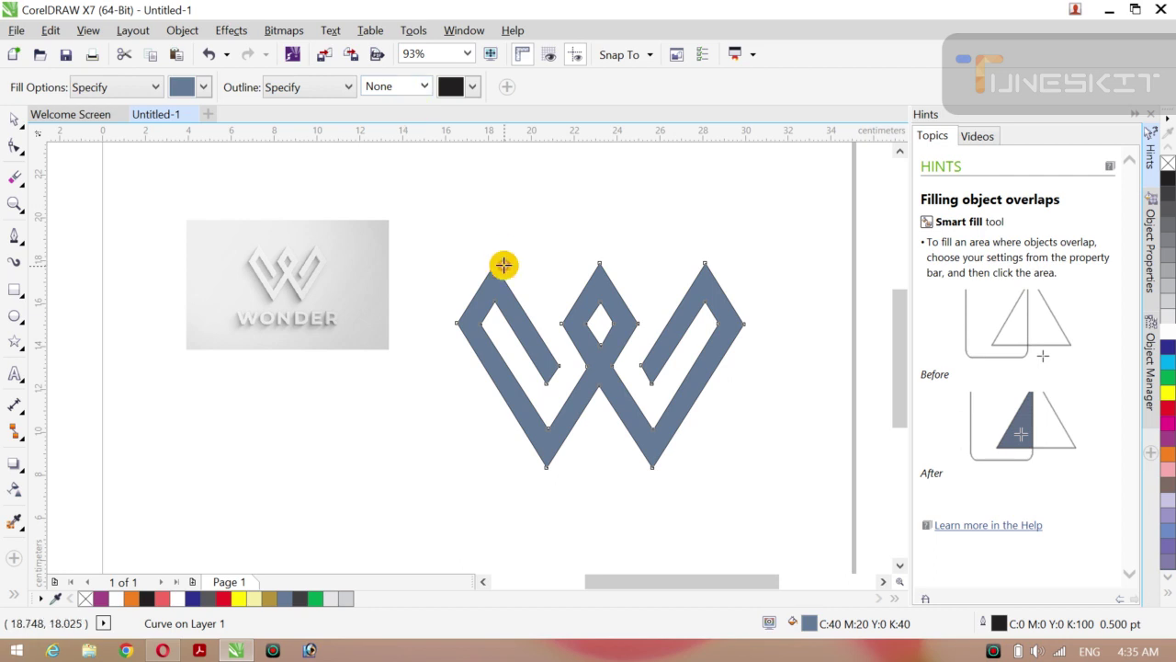
{"action": "left_click", "coordinate": [18, 122]}
{"action": "left_click", "coordinate": [51, 118]}
{"action": "left_click", "coordinate": [309, 459]}
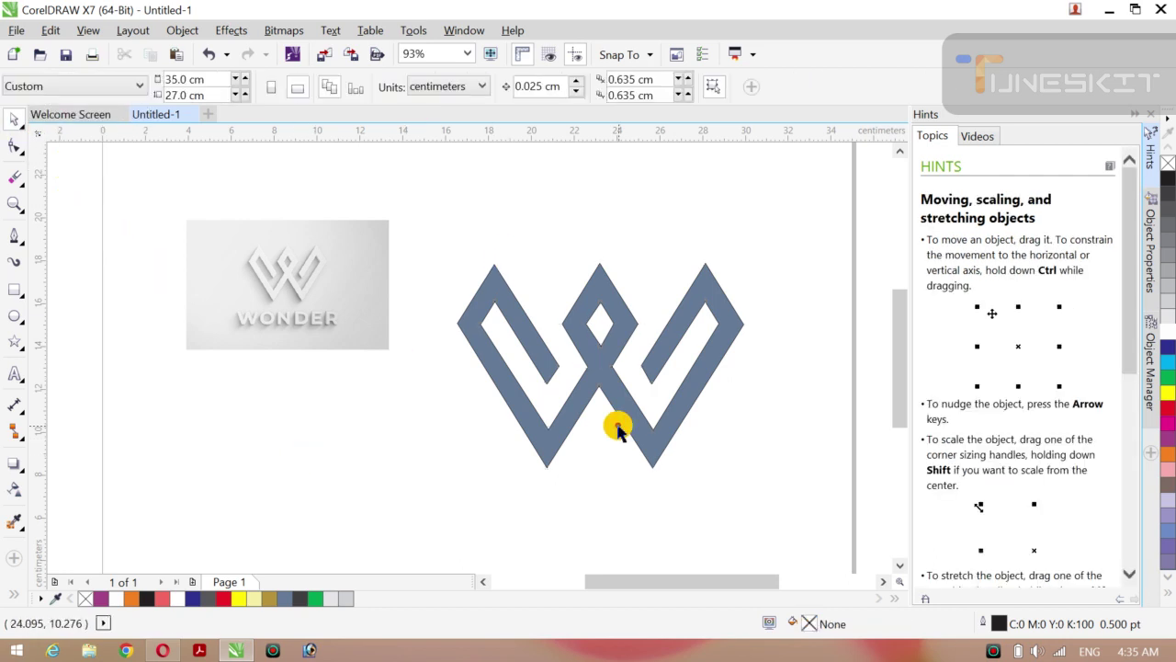
- Move the blue-grey filled W up and slightly left off the traced outline, to about X 22.7 cm, Y 14.8 cm
{"action": "left_click", "coordinate": [622, 379]}
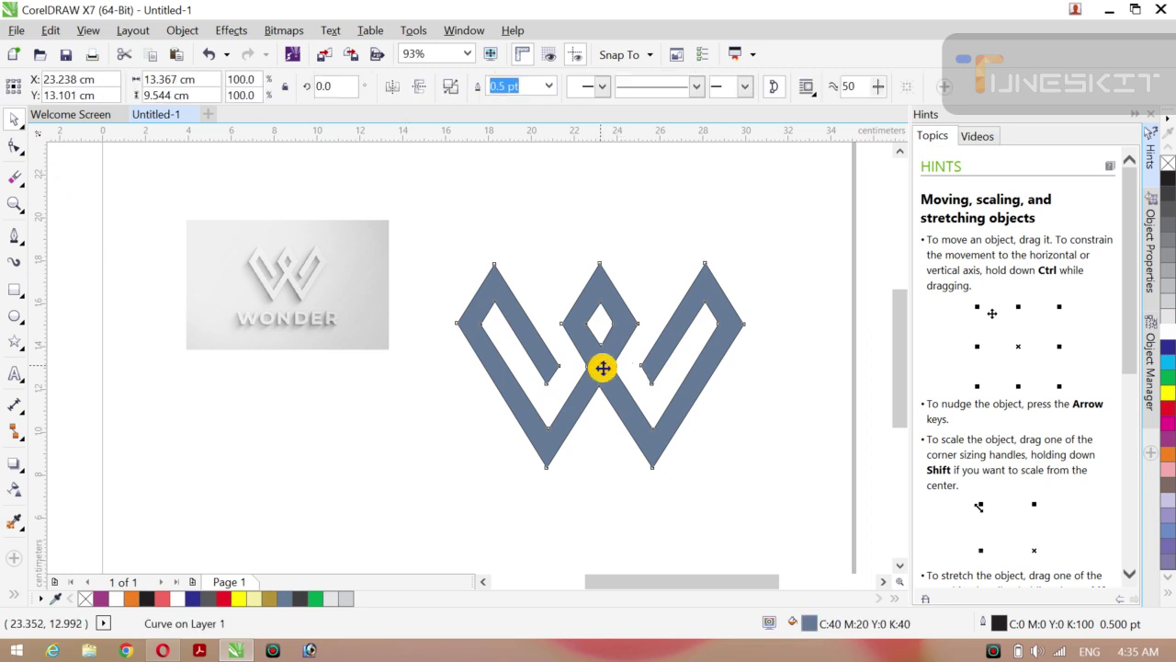
{"action": "left_click_drag", "start_coordinate": [602, 367], "coordinate": [591, 325]}
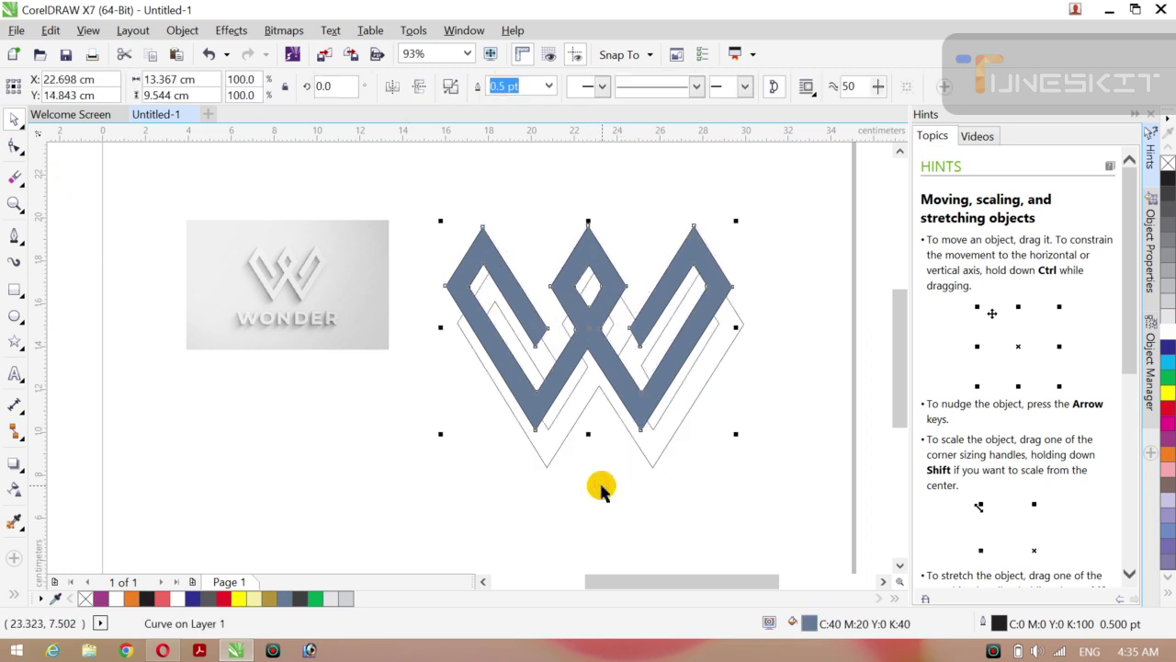
{"action": "left_click", "coordinate": [395, 495]}
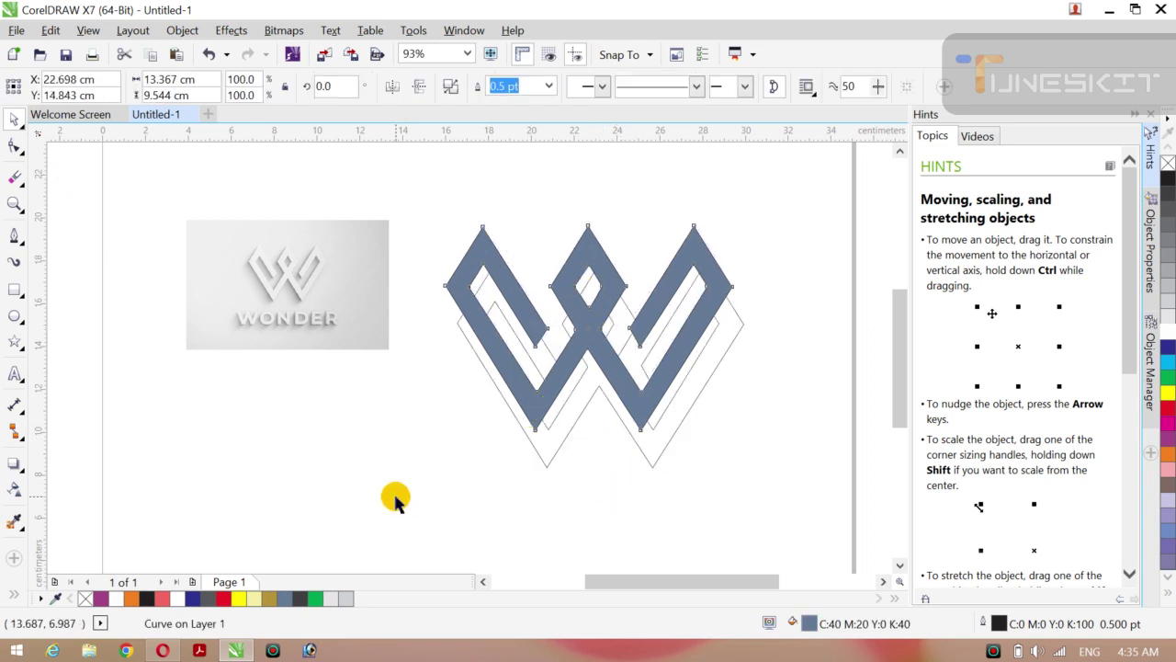
- Delete the original traced W outline and its leftover inner diamond from behind the filled W
{"action": "left_click", "coordinate": [546, 468]}
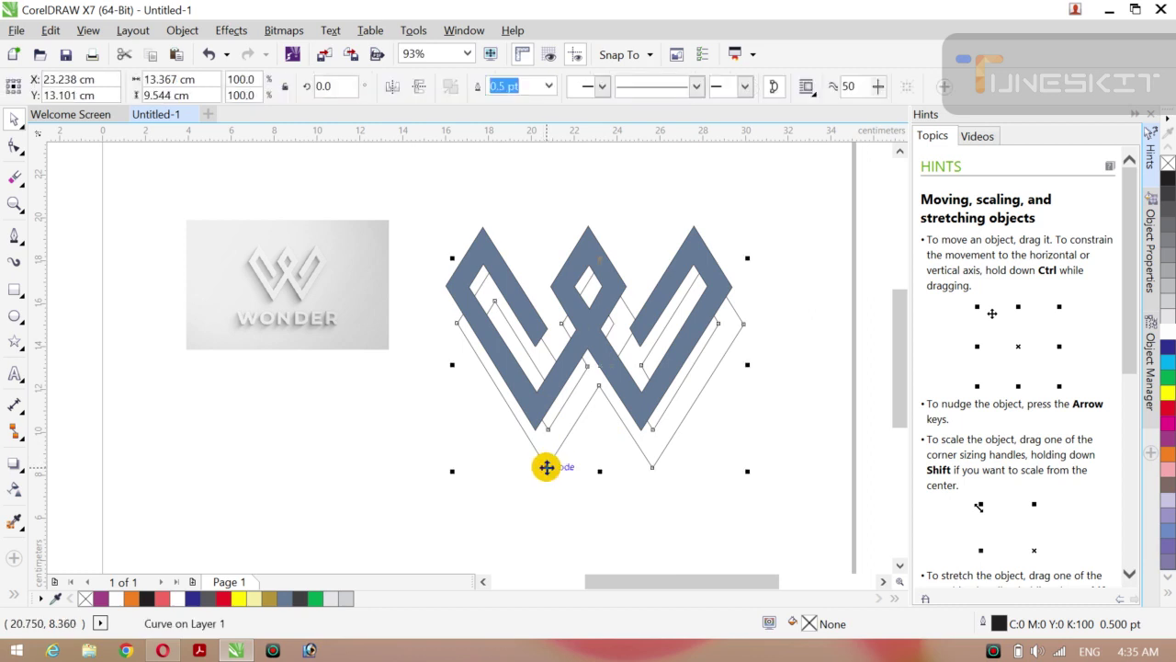
{"action": "key", "text": "Delete"}
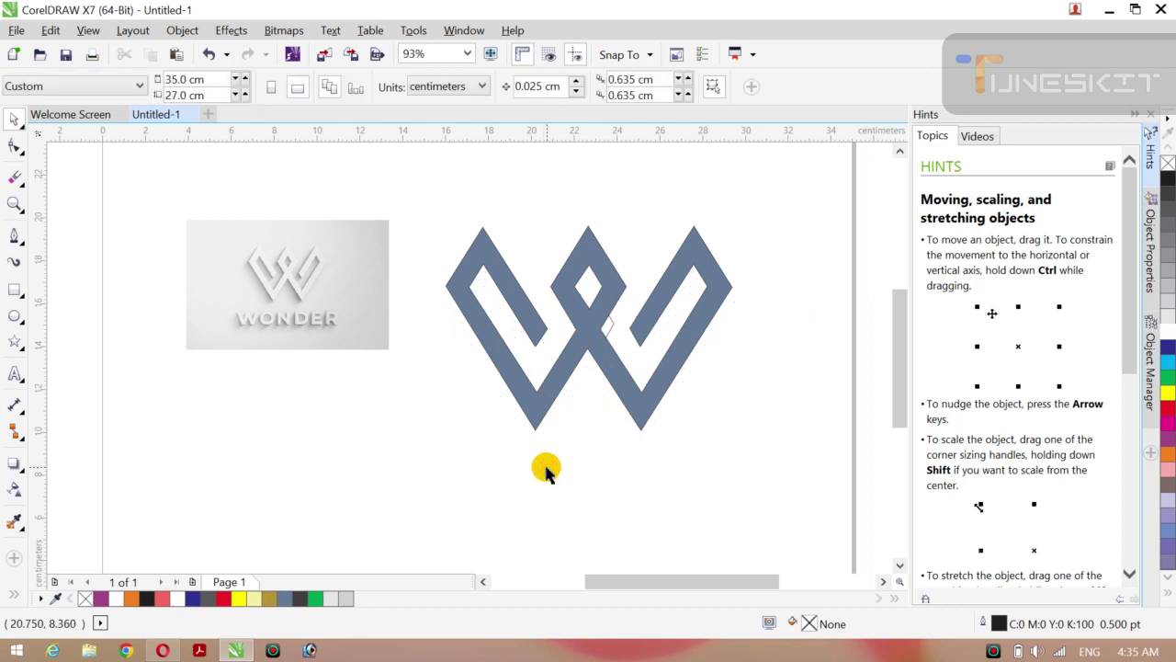
{"action": "left_click", "coordinate": [611, 323]}
{"action": "key", "text": "Escape"}
- Scale the filled W from its centre to about 11.3 by 8.1 cm and shift it slightly up and left
{"action": "left_click_drag", "start_coordinate": [431, 204], "coordinate": [806, 488]}
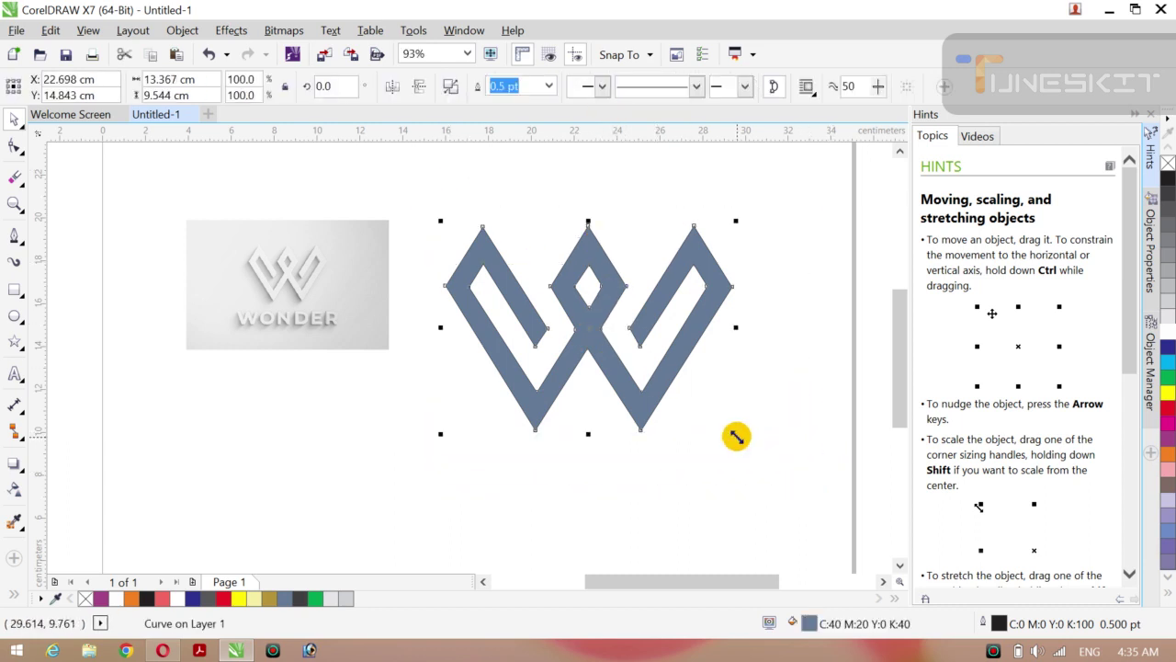
{"action": "left_click_drag", "start_coordinate": [737, 434], "coordinate": [714, 419]}
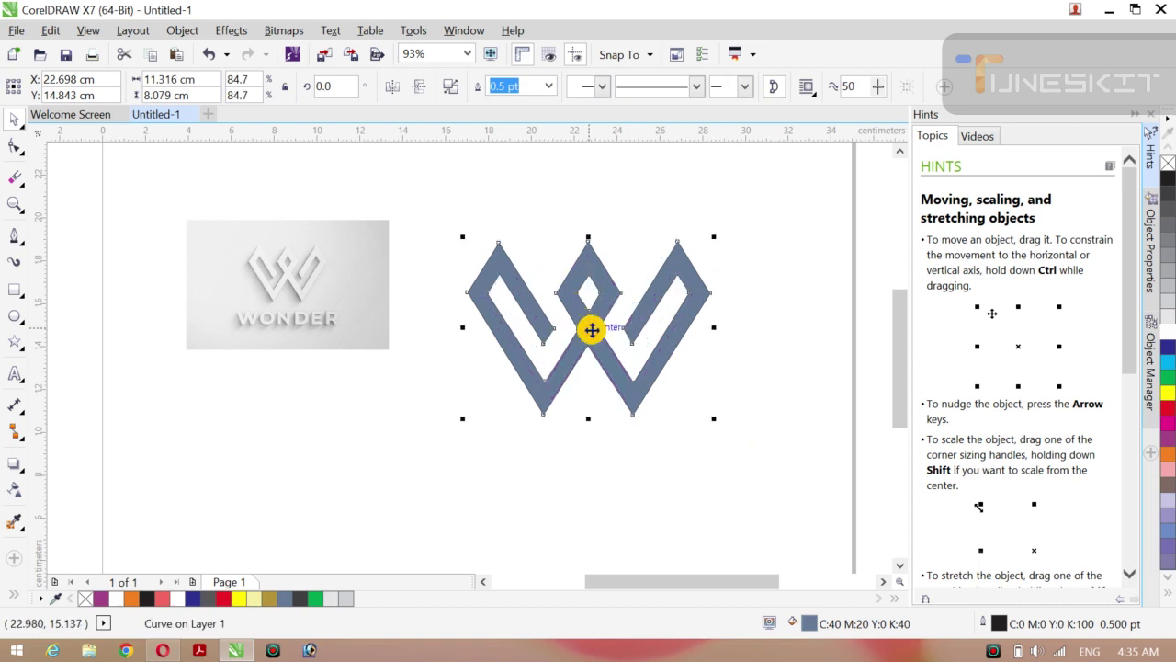
{"action": "left_click_drag", "start_coordinate": [586, 328], "coordinate": [582, 323]}
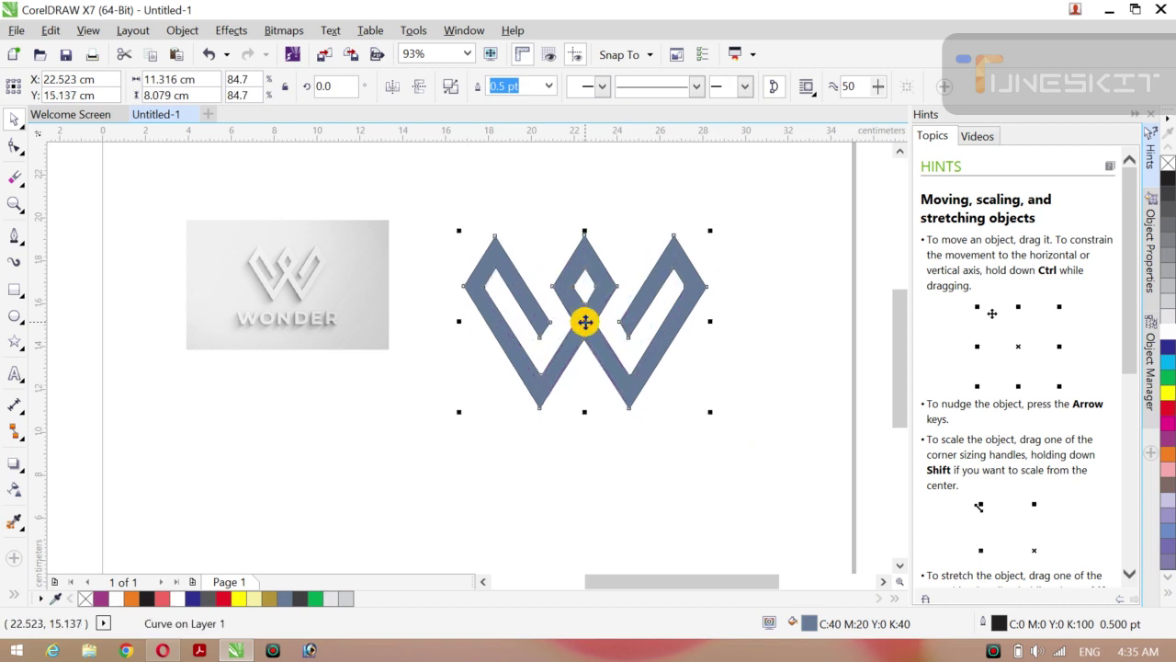
- Recolour the W with a 60% black fill and set its outline width to None
{"action": "left_click", "coordinate": [1167, 303]}
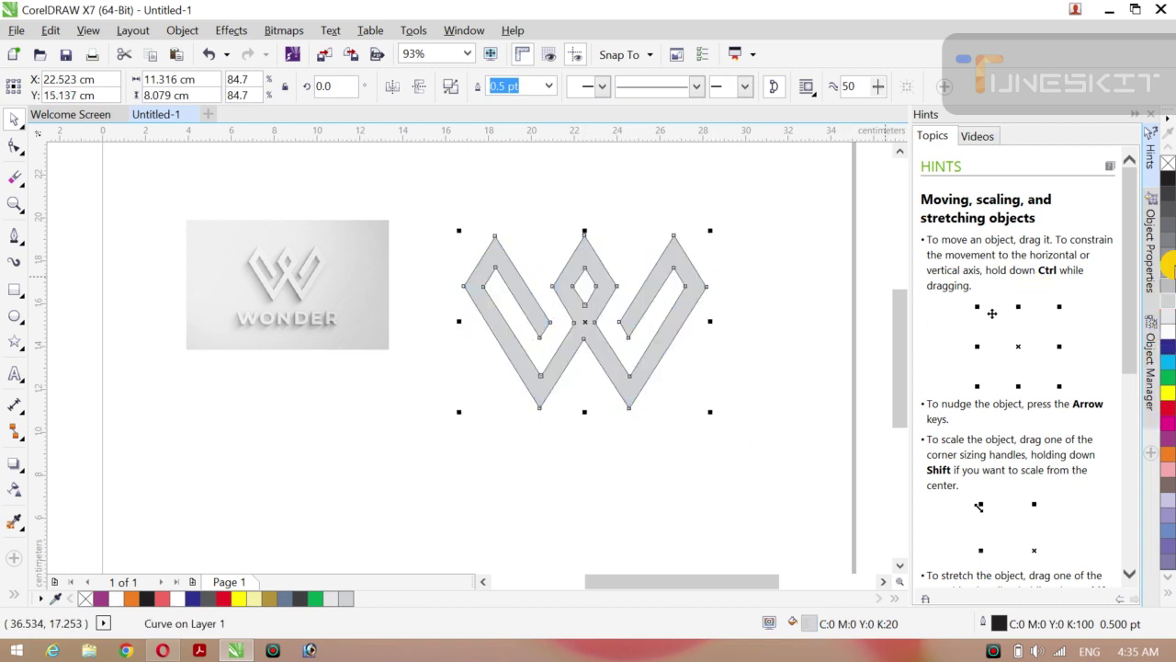
{"action": "left_click", "coordinate": [1167, 237]}
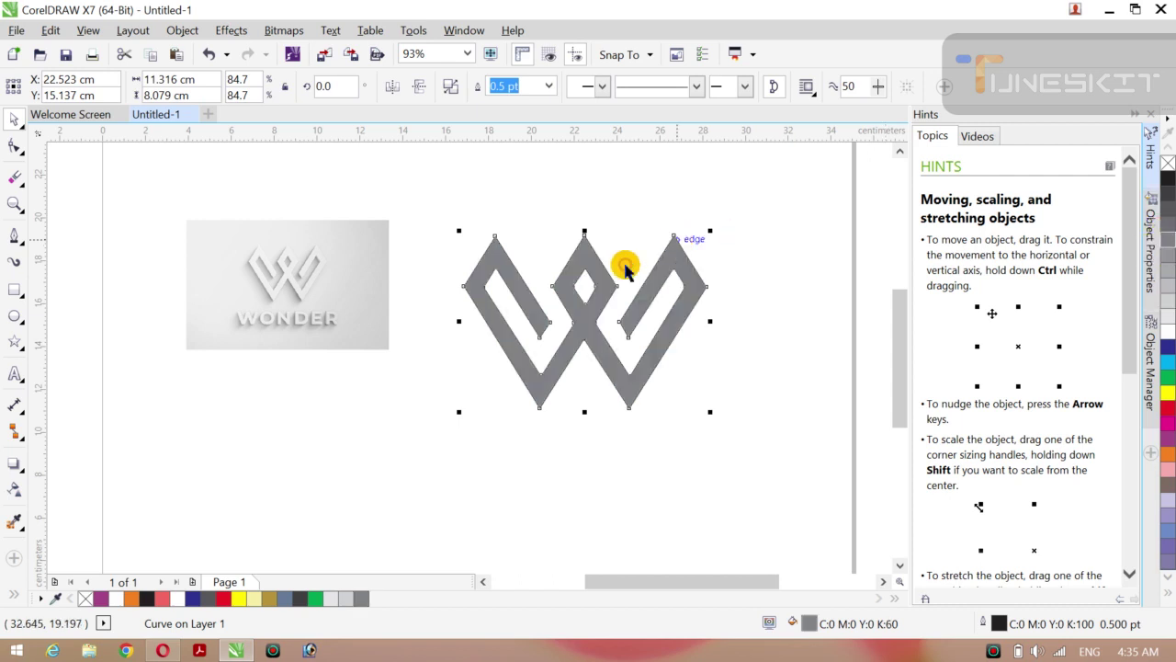
{"action": "left_click", "coordinate": [548, 88]}
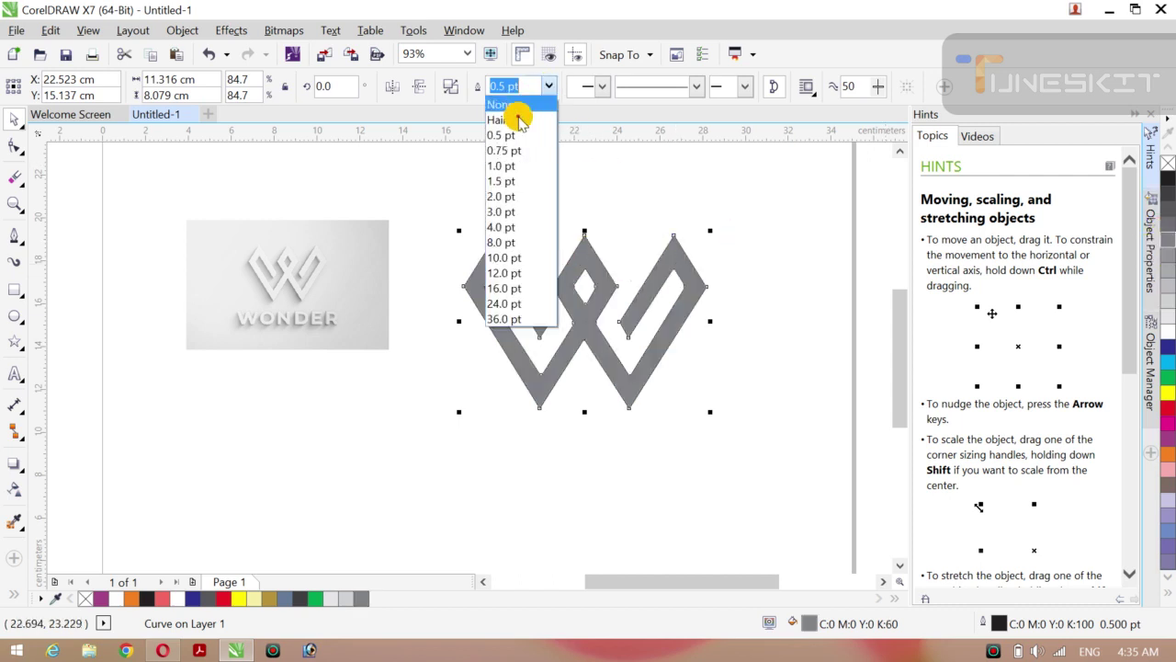
{"action": "left_click", "coordinate": [506, 104]}
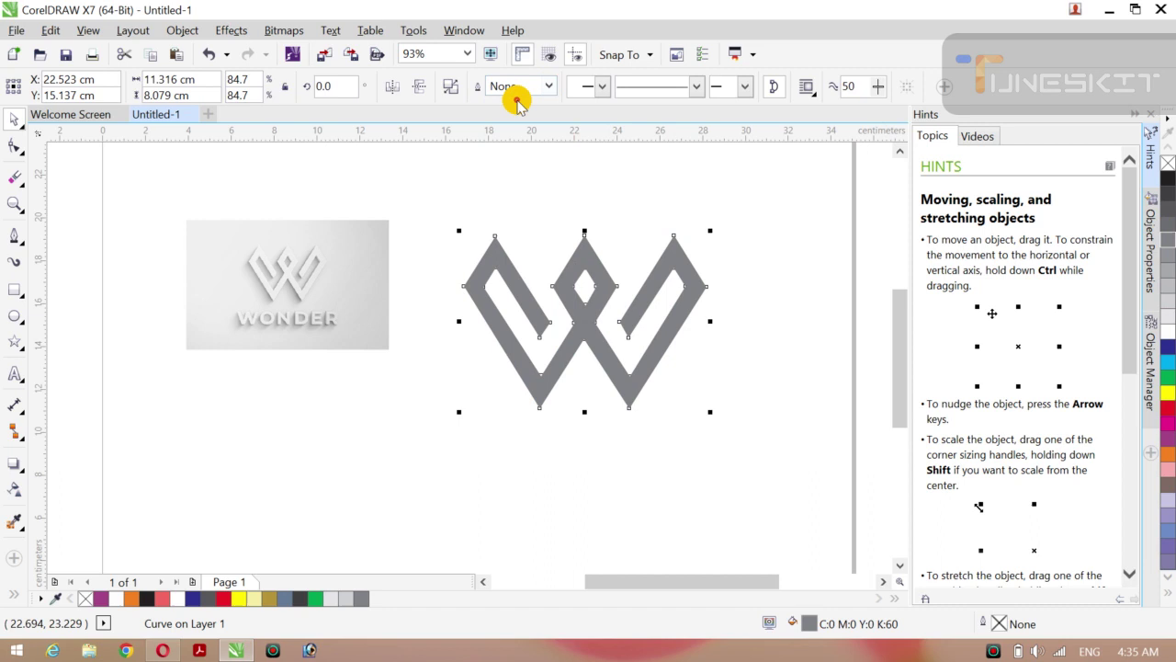
{"action": "left_click", "coordinate": [397, 366]}
- Shift the grey W slightly right to about X 23 cm, Y 15.1 cm, and delete the reference logo bitmap
{"action": "left_click", "coordinate": [610, 366]}
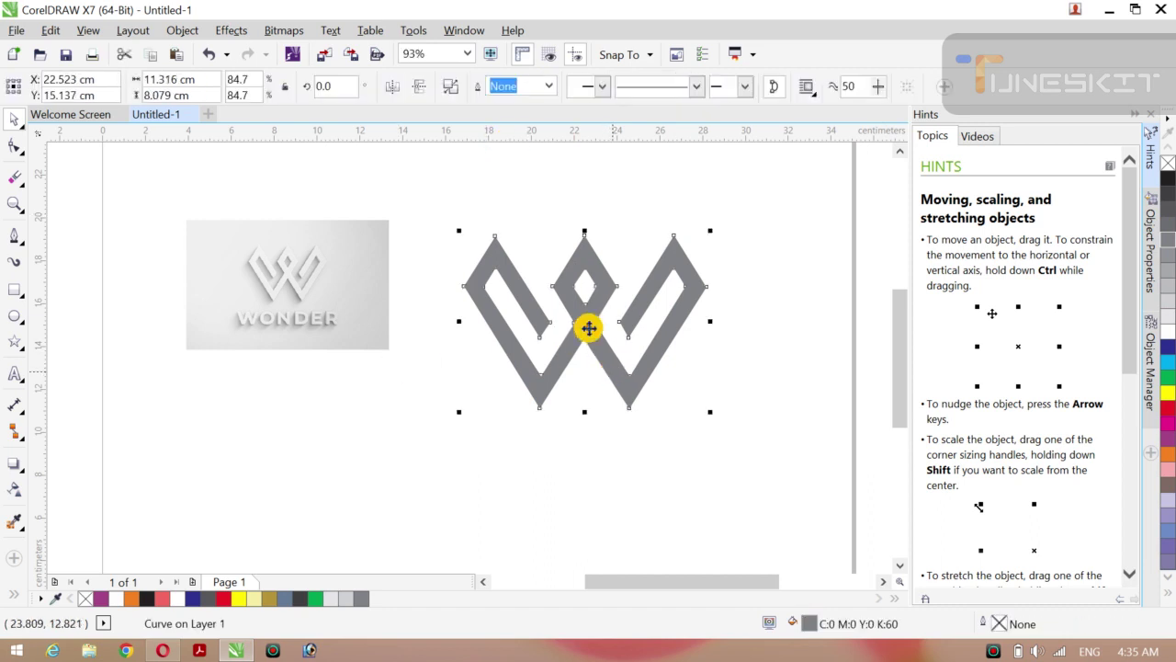
{"action": "left_click_drag", "start_coordinate": [589, 322], "coordinate": [598, 322]}
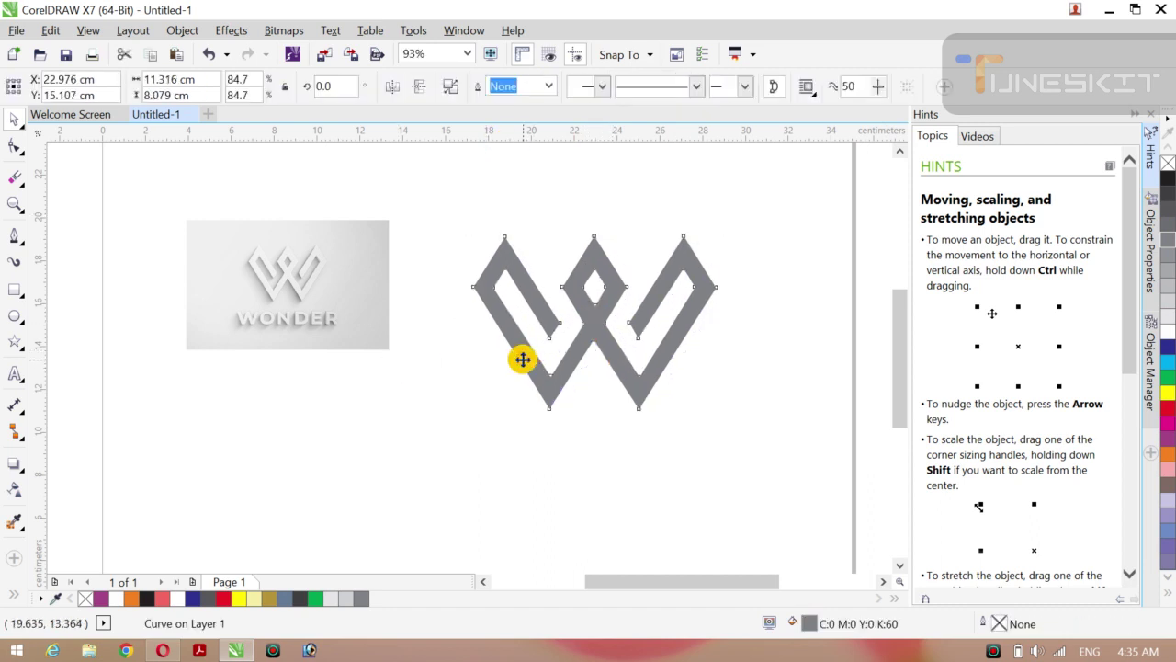
{"action": "left_click", "coordinate": [353, 386]}
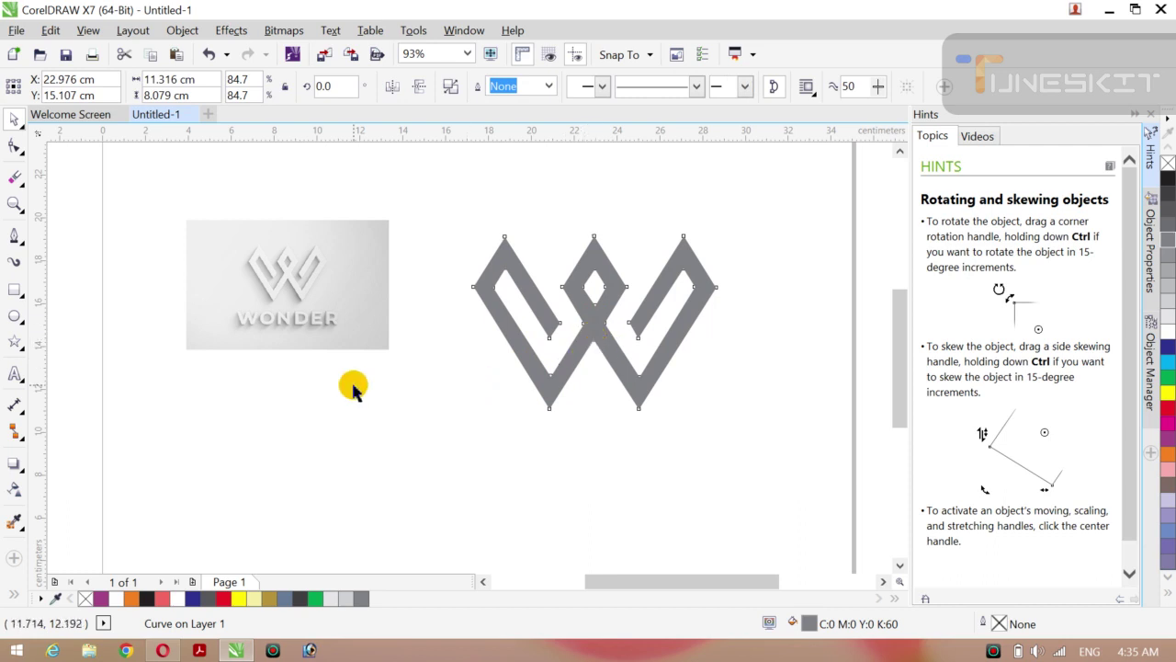
{"action": "left_click", "coordinate": [279, 329]}
{"action": "key", "text": "Delete"}
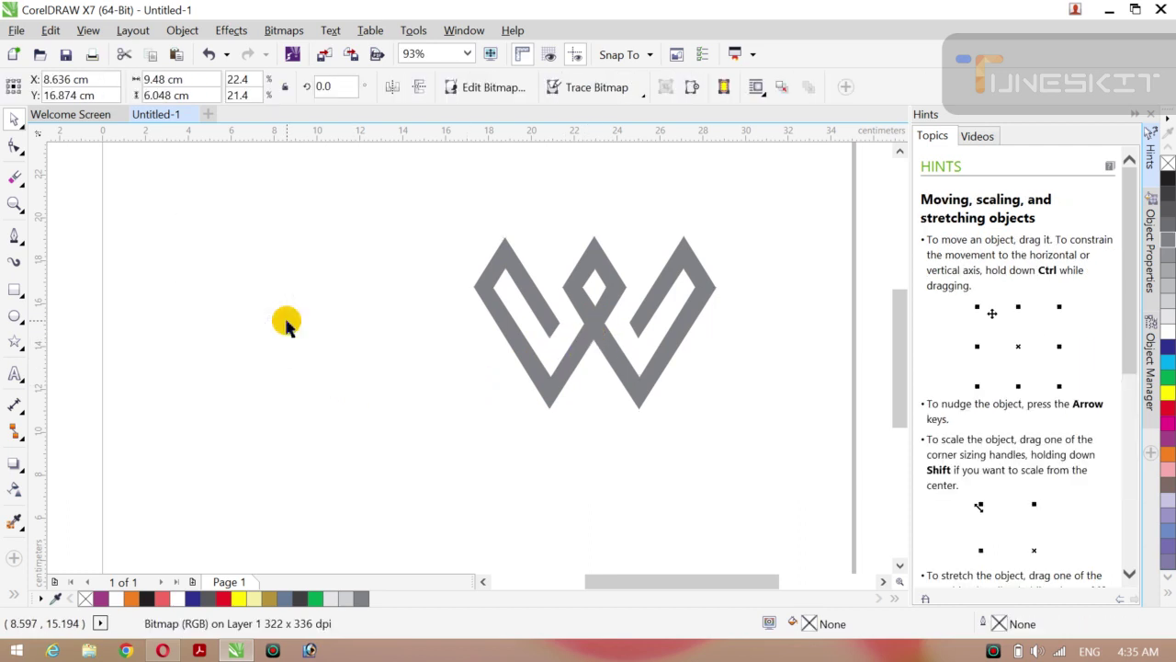
- Move the W to the middle of the page at about X 17.2 cm, Y 13.4 cm, and deselect it
{"action": "left_click", "coordinate": [597, 333]}
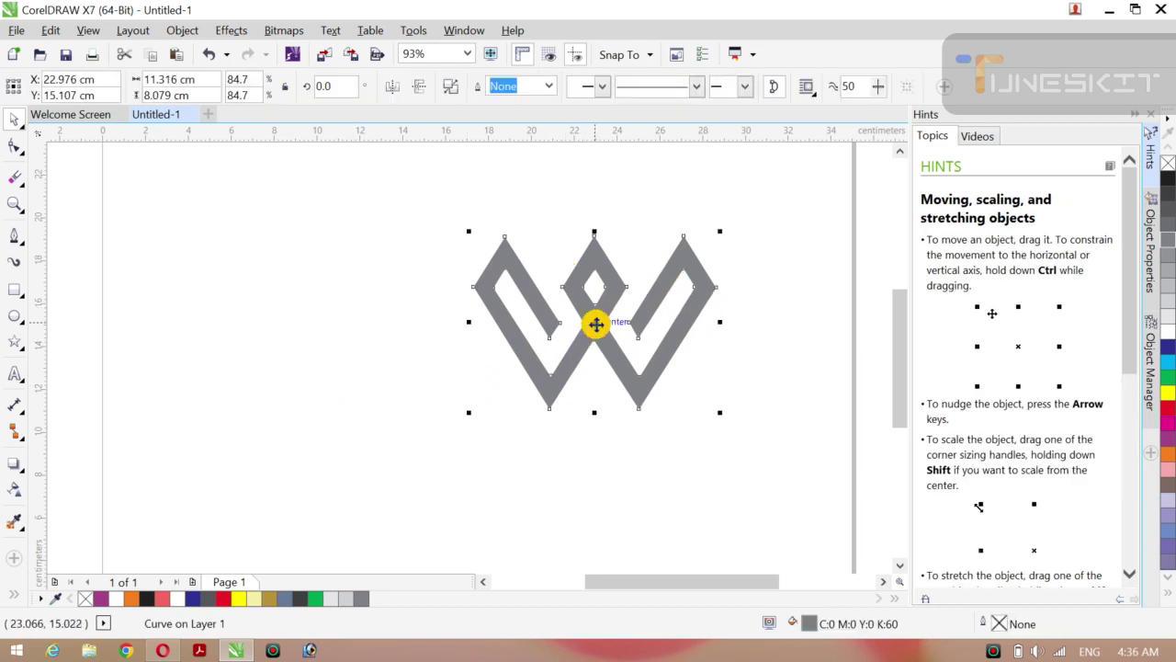
{"action": "left_click_drag", "start_coordinate": [597, 324], "coordinate": [476, 362]}
{"action": "left_click", "coordinate": [393, 236]}
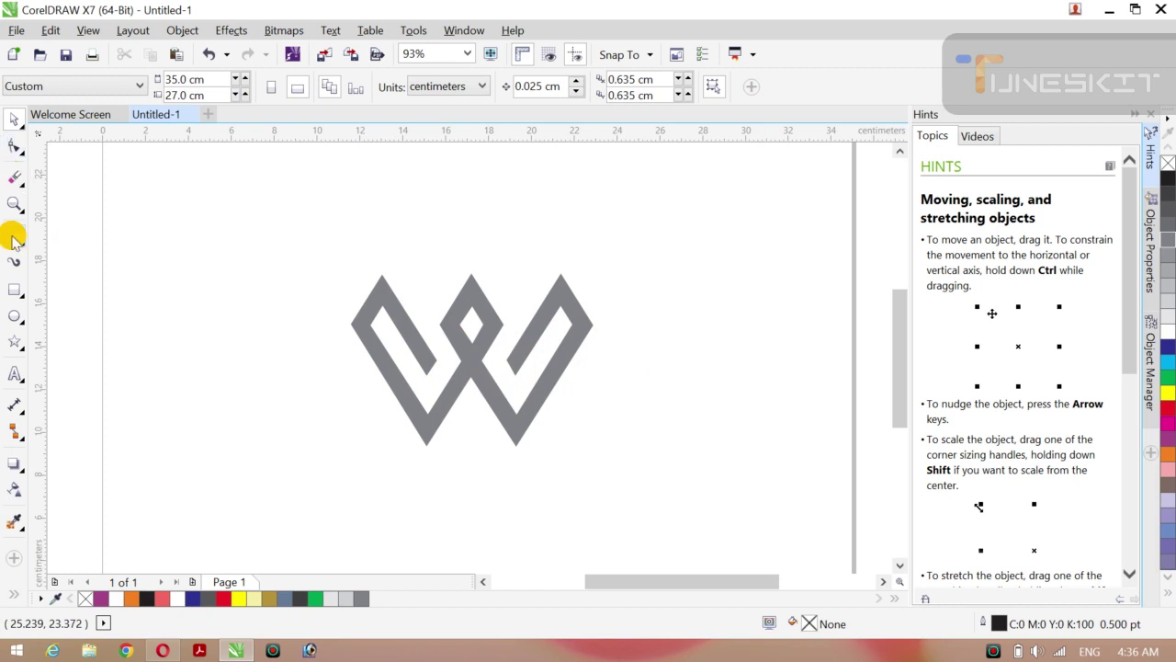
- Add a page-sized 35 by 27 cm rectangle behind the W and fill it with 100% black
{"action": "double_click", "coordinate": [13, 291]}
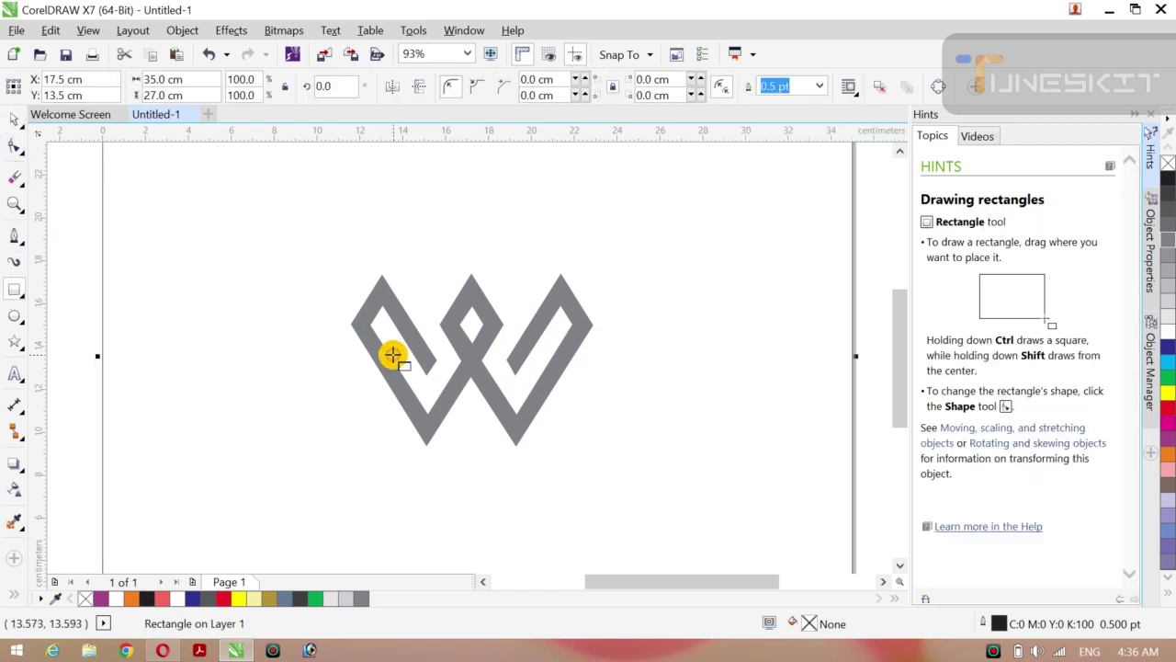
{"action": "left_click", "coordinate": [1168, 179]}
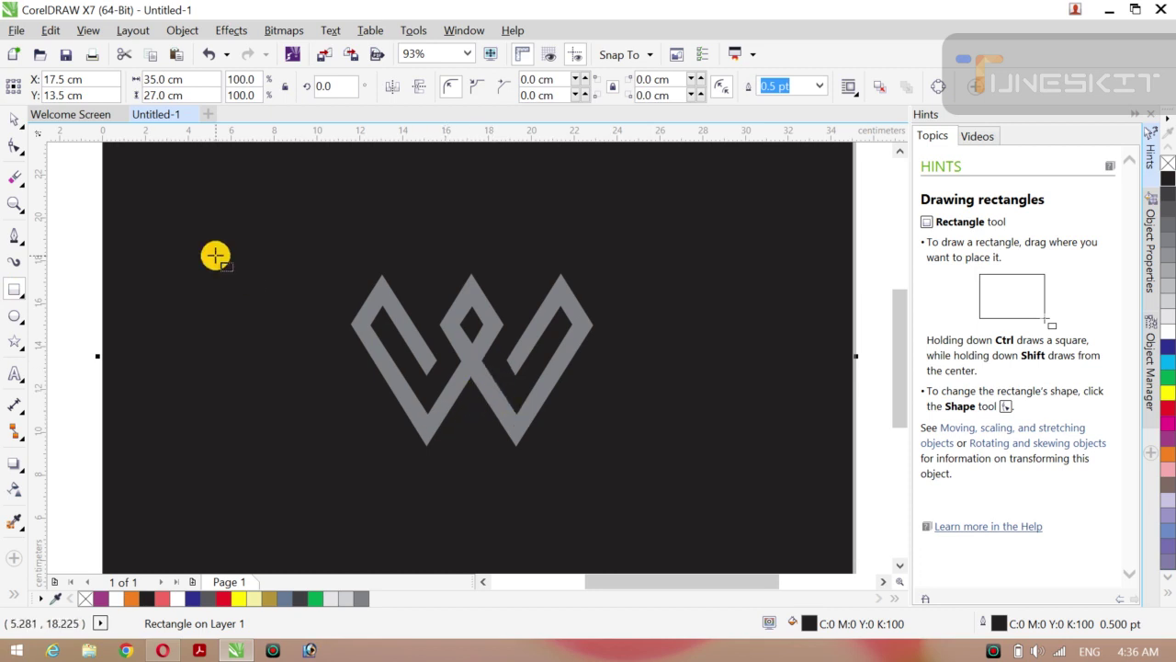
- Lock the black background rectangle in place
{"action": "left_click", "coordinate": [20, 125]}
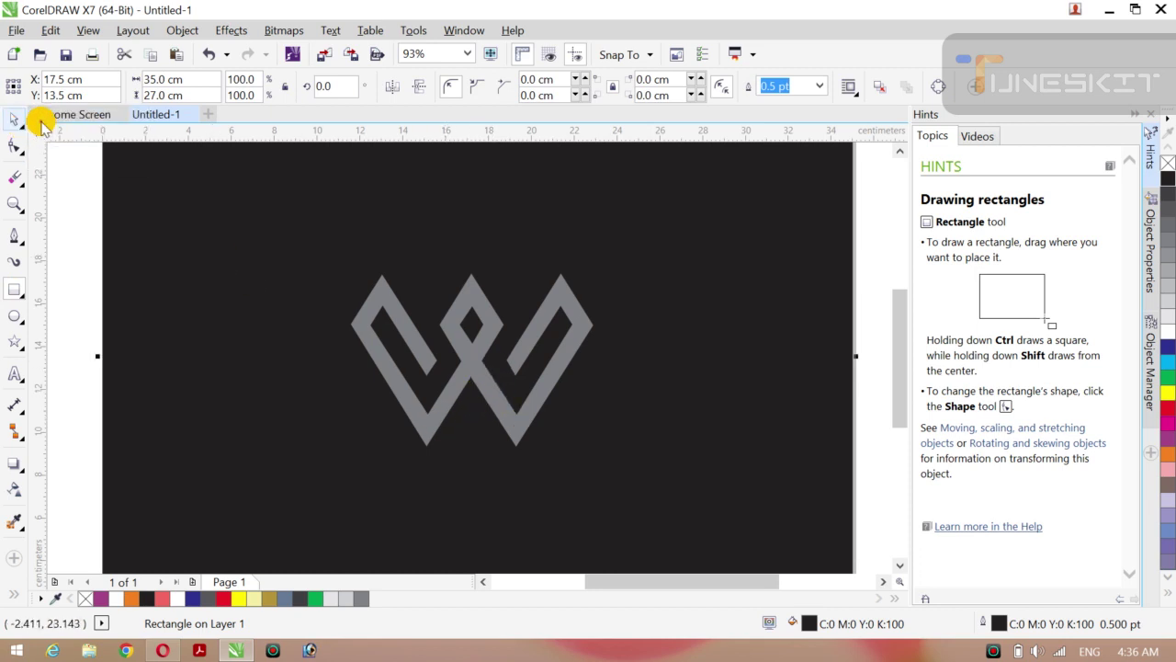
{"action": "left_click", "coordinate": [706, 271]}
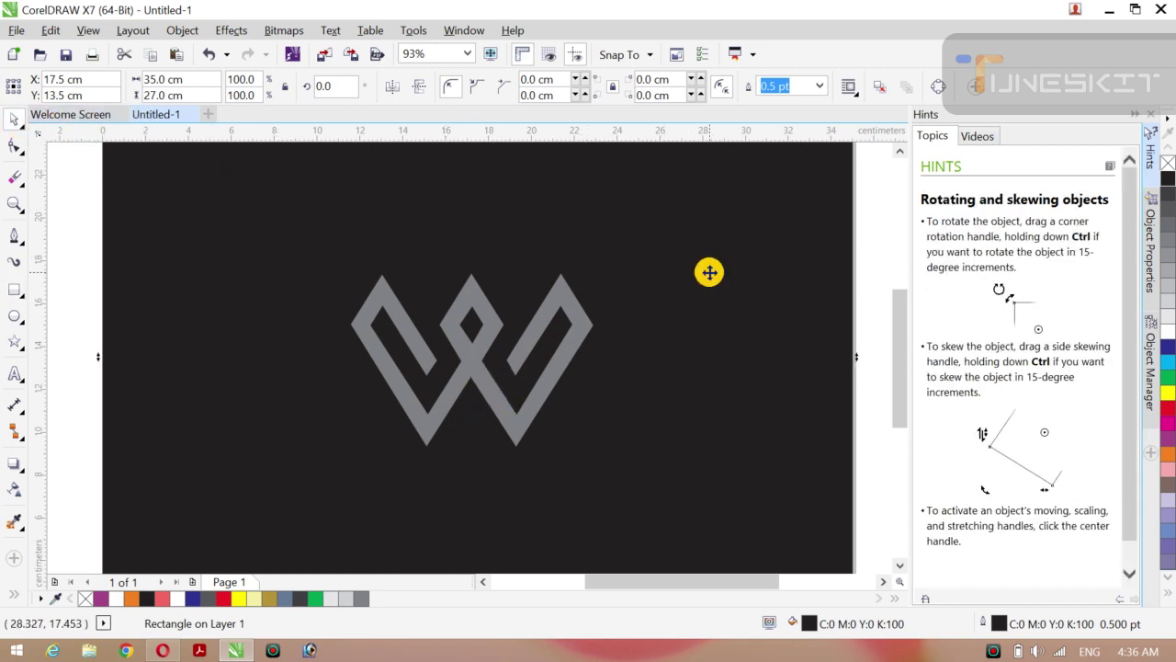
{"action": "right_click", "coordinate": [709, 271]}
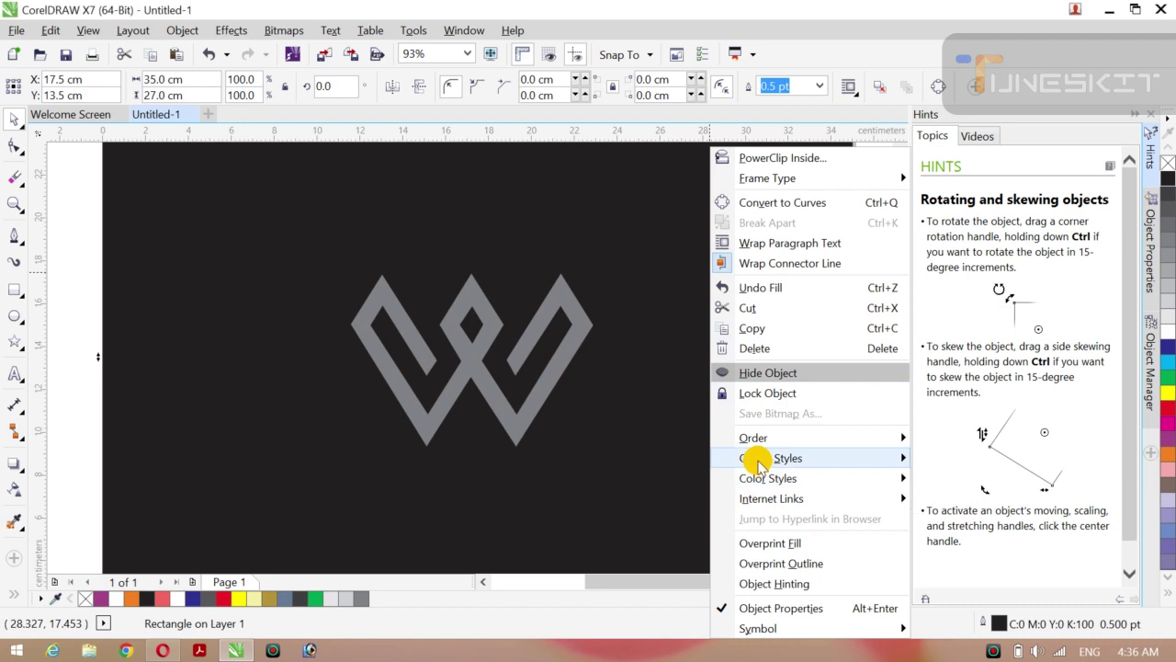
{"action": "left_click", "coordinate": [777, 393]}
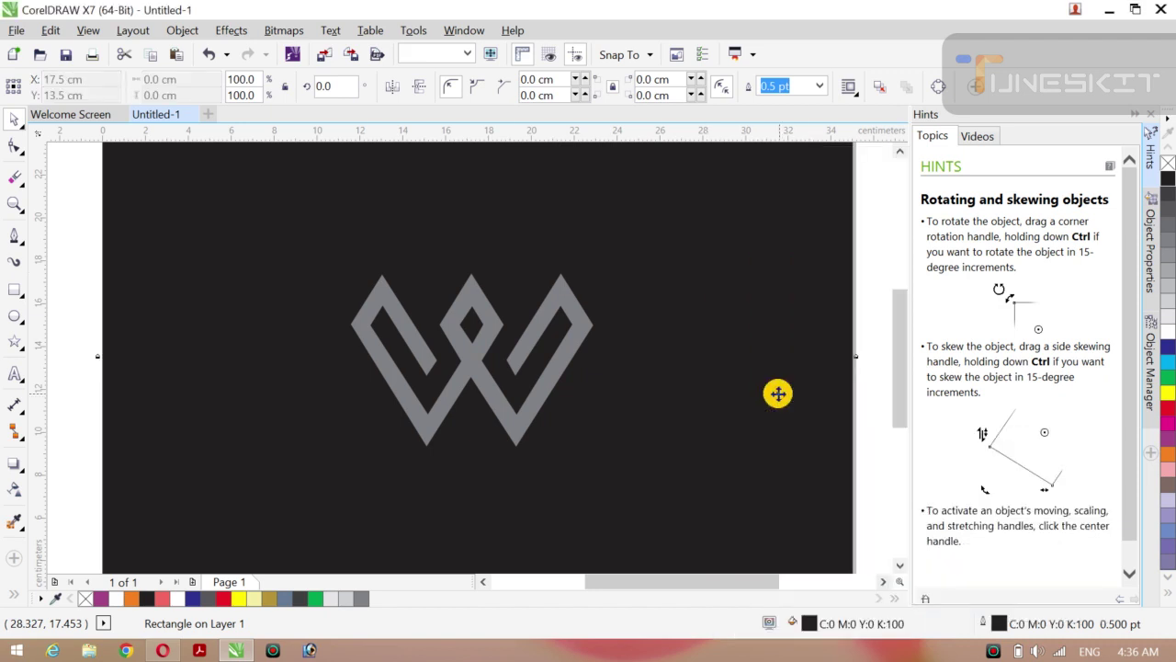
- Try to drag the locked background rectangle to test the lock, and undo once
{"action": "left_click_drag", "start_coordinate": [677, 263], "coordinate": [741, 496]}
{"action": "left_click_drag", "start_coordinate": [671, 295], "coordinate": [761, 434]}
{"action": "key", "text": "ctrl+z"}
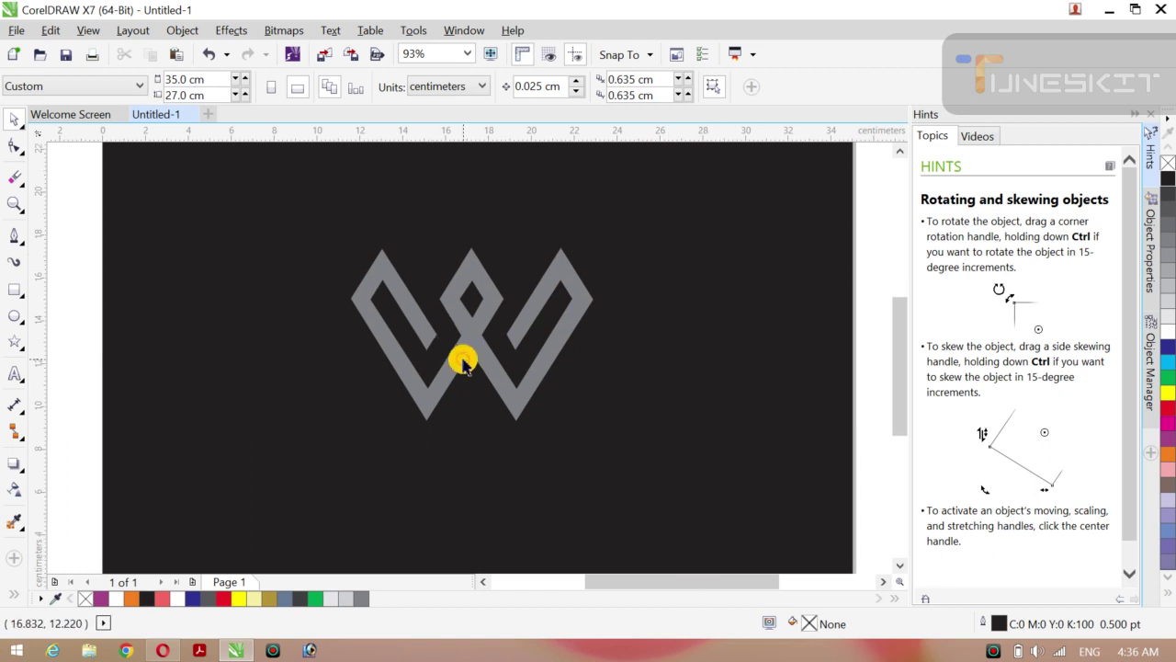
{"action": "left_click", "coordinate": [462, 361]}
{"action": "key", "text": "F10"}
{"action": "left_click", "coordinate": [517, 380]}
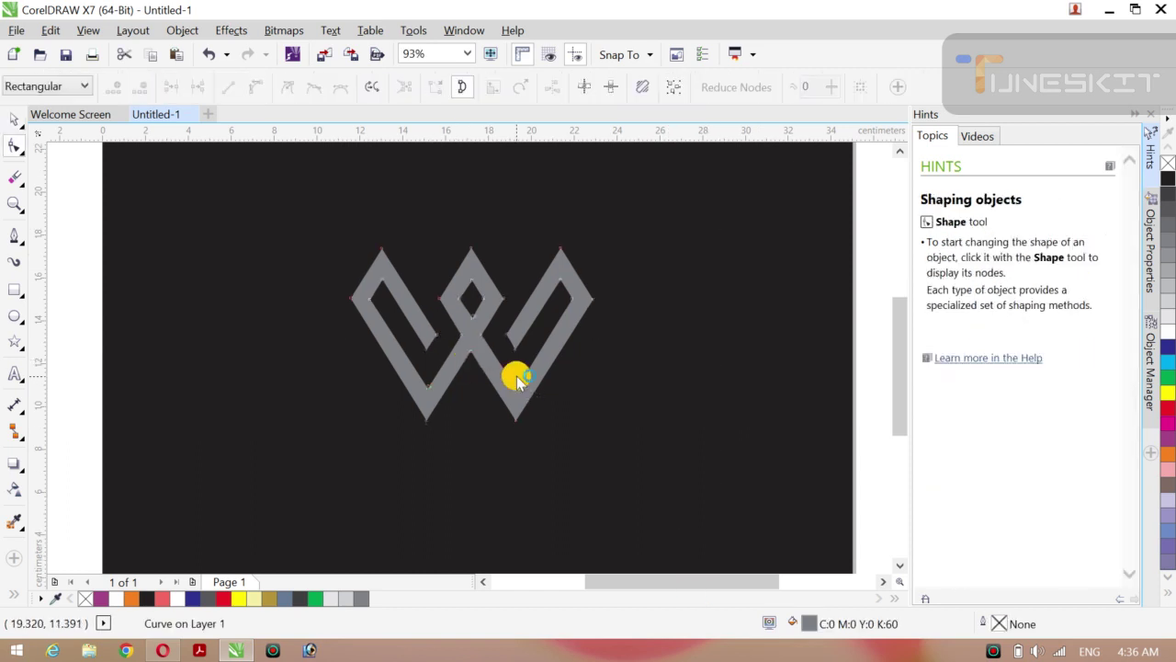
{"action": "left_click", "coordinate": [23, 131]}
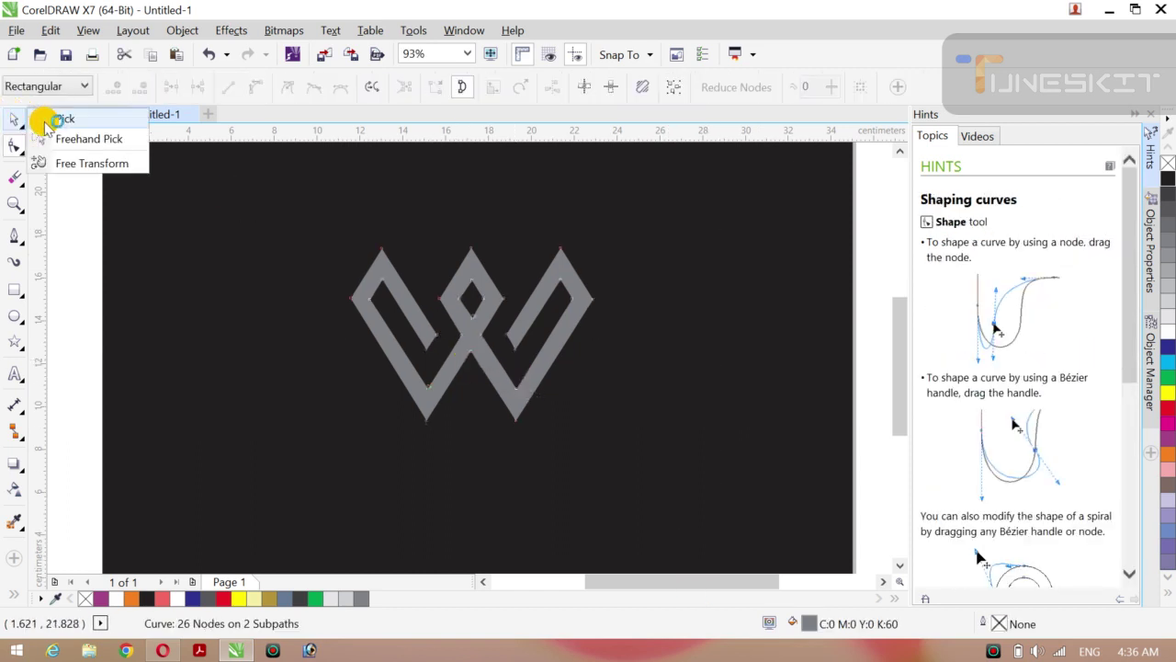
{"action": "left_click", "coordinate": [55, 121]}
{"action": "left_click", "coordinate": [501, 391]}
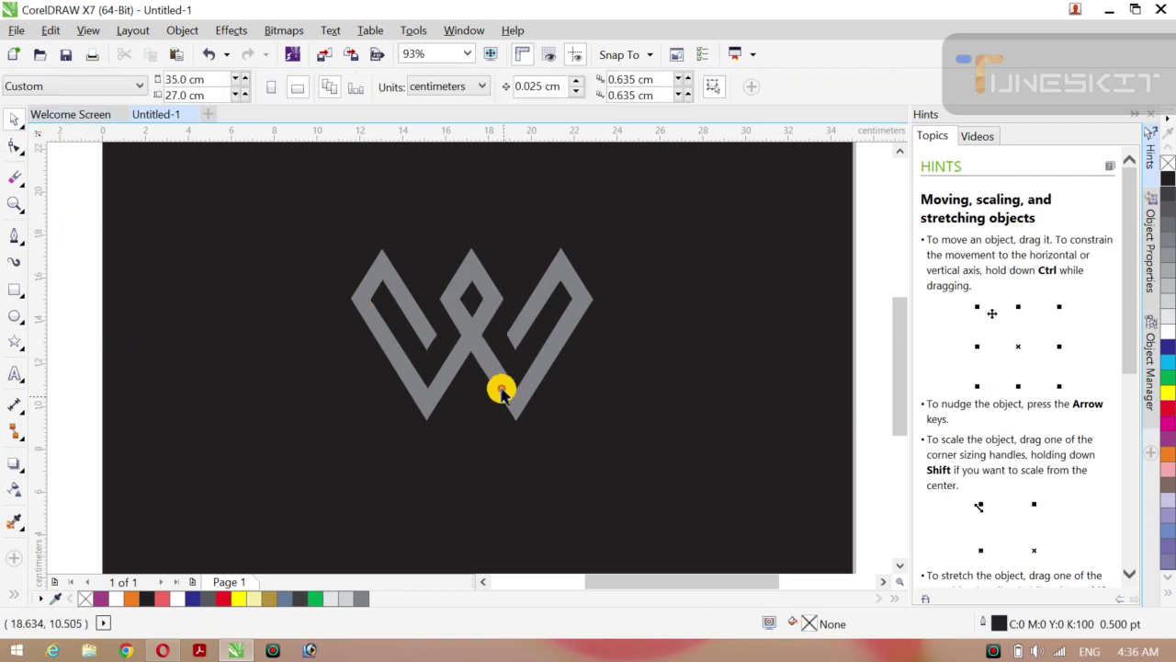
- Select the grey W symbol and extrude it from its centre with the Extrude tool
{"action": "left_click", "coordinate": [477, 334]}
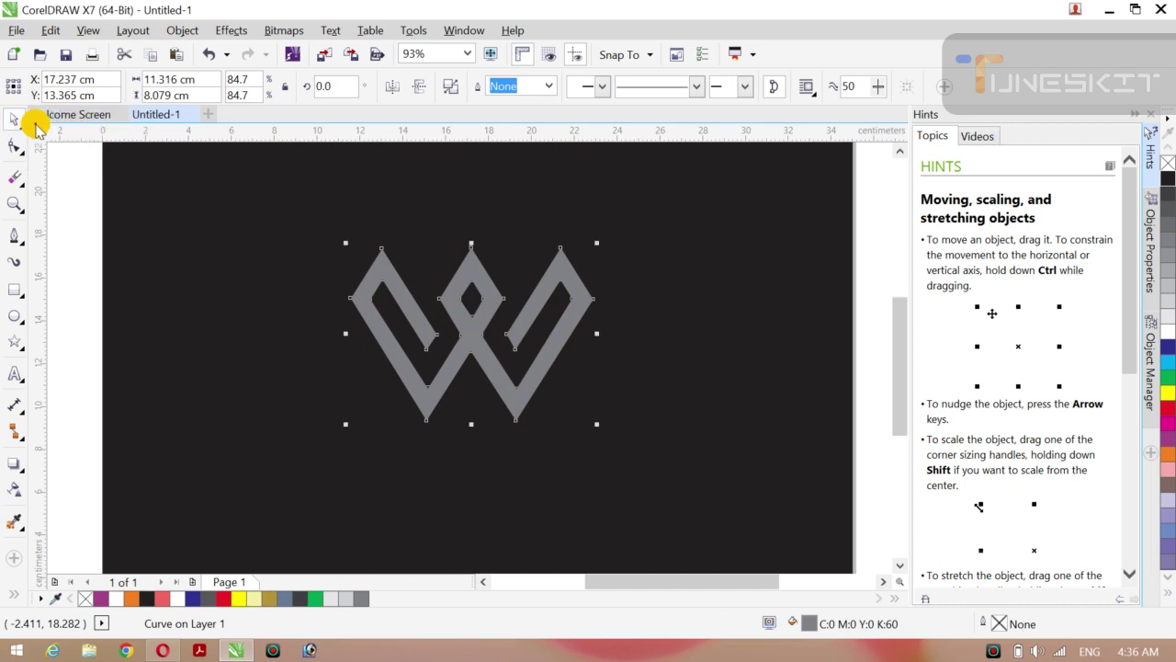
{"action": "left_click", "coordinate": [175, 193]}
{"action": "left_click", "coordinate": [470, 340]}
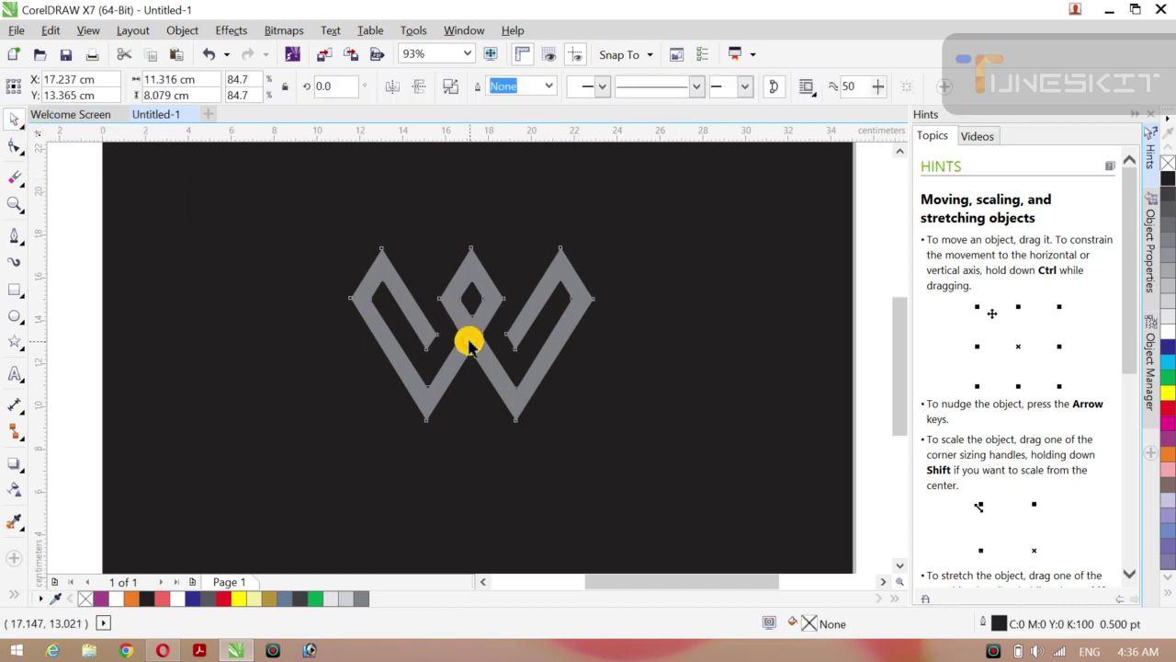
{"action": "left_click", "coordinate": [21, 471]}
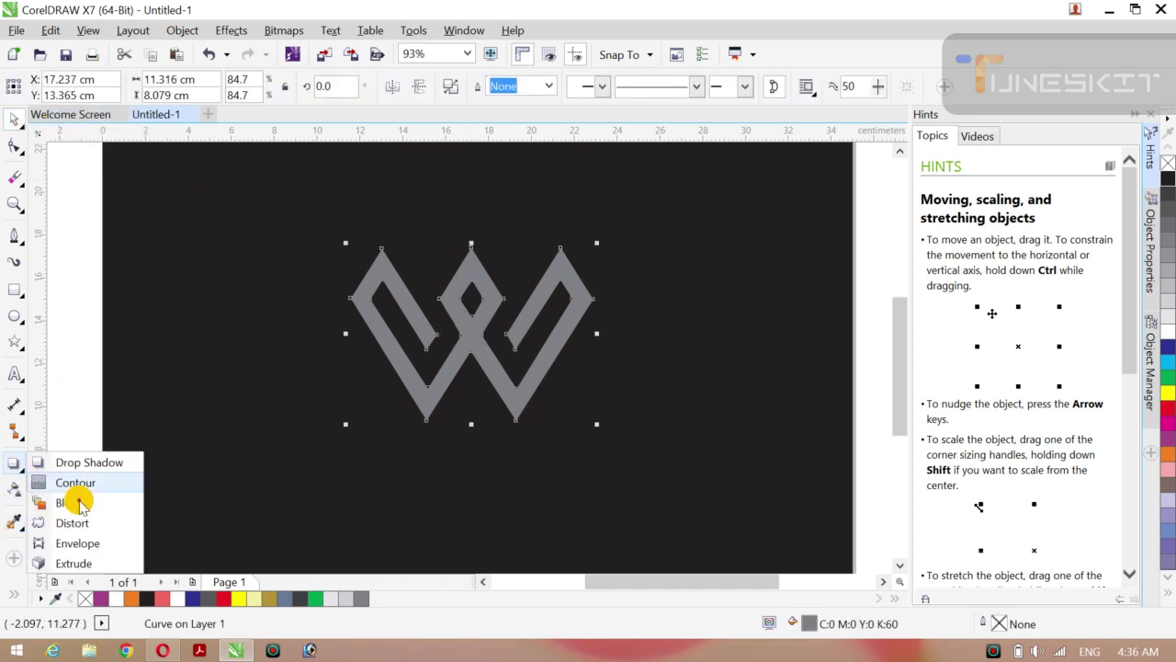
{"action": "left_click", "coordinate": [80, 564]}
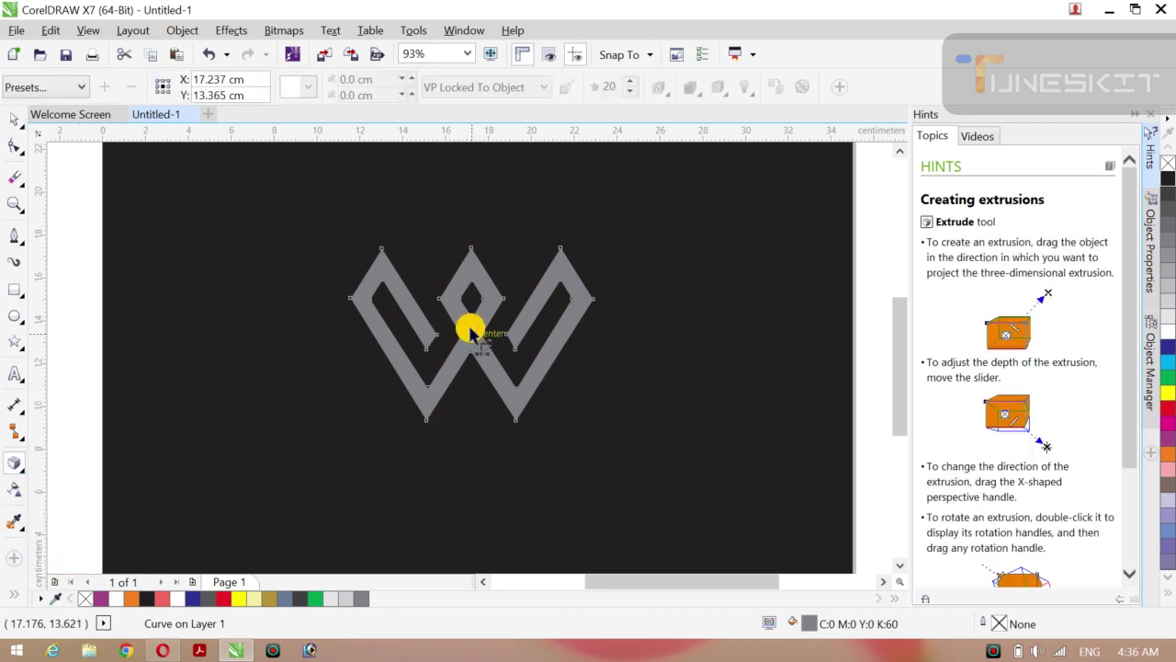
{"action": "left_click_drag", "start_coordinate": [467, 328], "coordinate": [473, 320]}
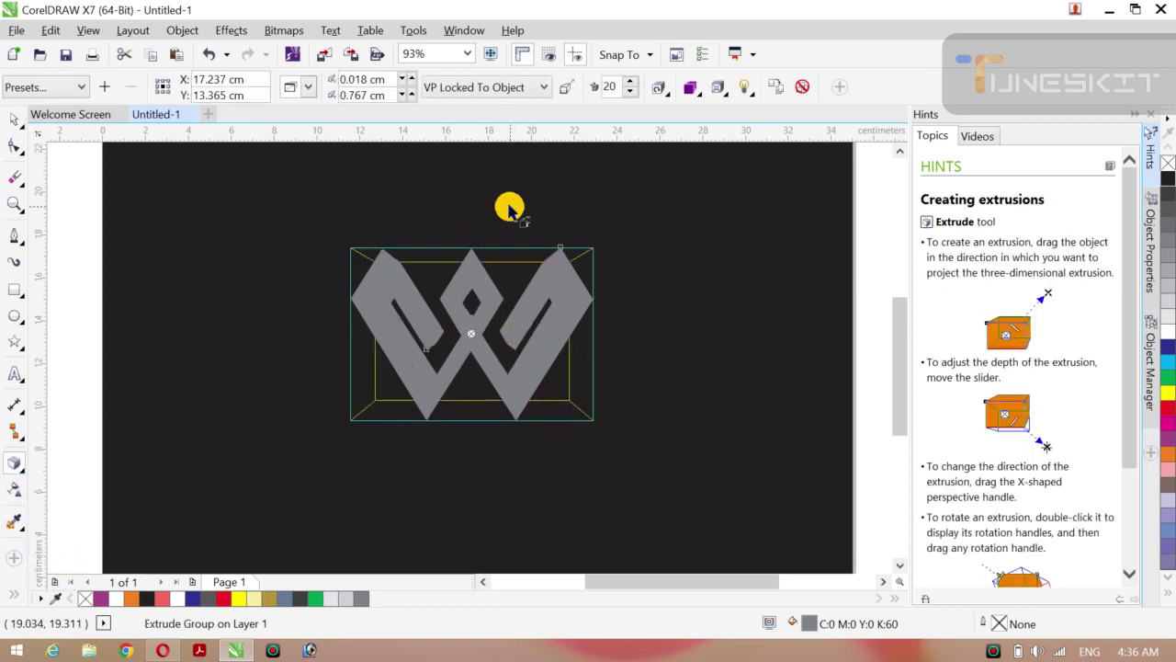
- Set the W's extrusion depth to 6 and rotate the extrusion slightly in 3D
{"action": "left_click", "coordinate": [631, 92]}
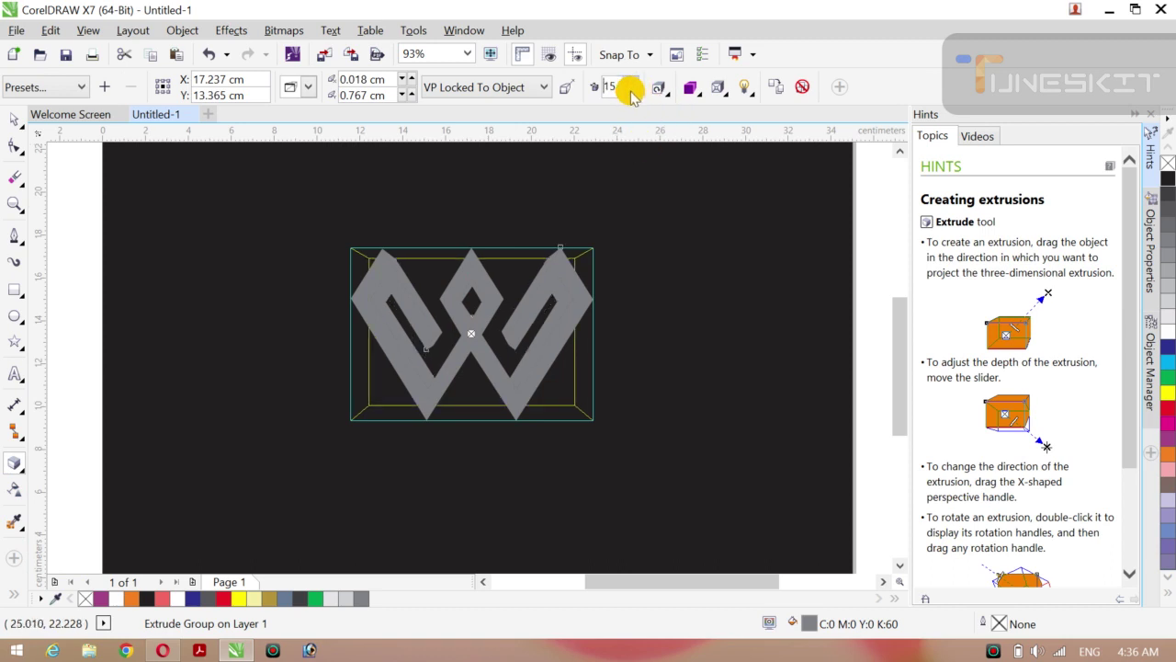
{"action": "left_click", "coordinate": [631, 81]}
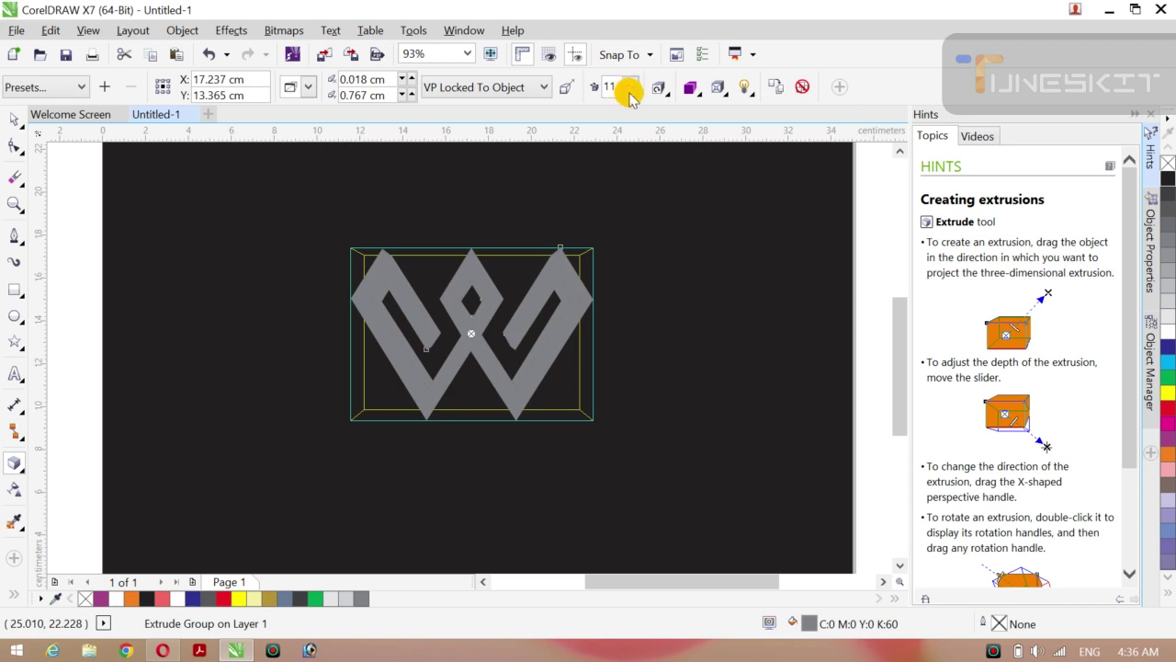
{"action": "left_click", "coordinate": [630, 92]}
{"action": "left_click", "coordinate": [666, 92]}
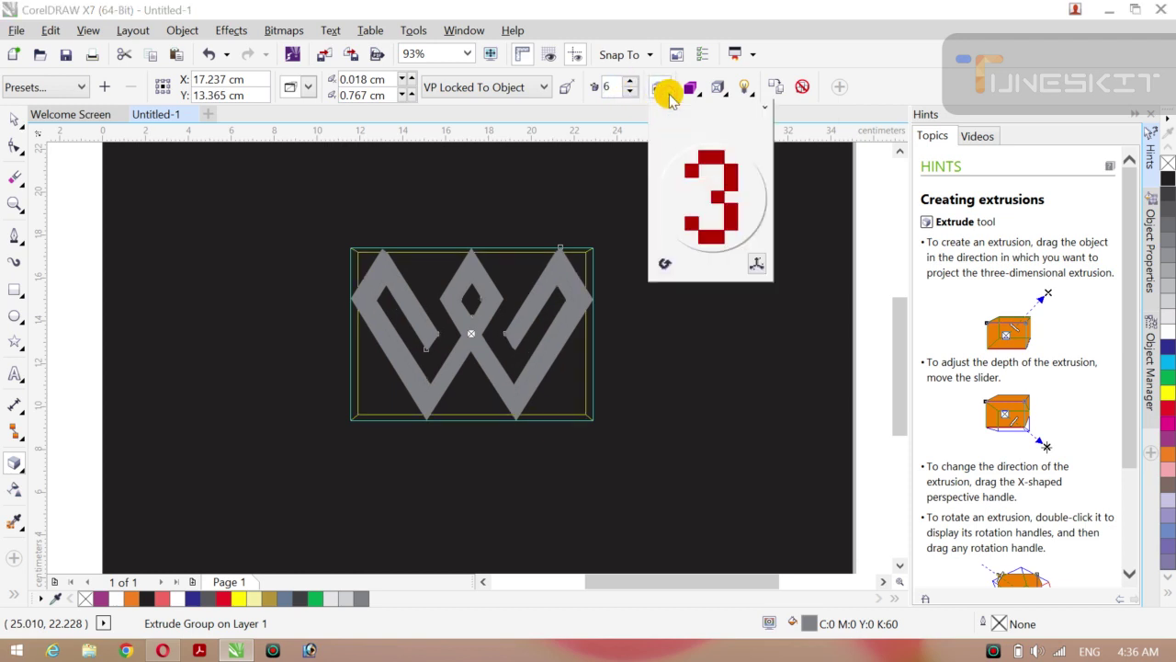
{"action": "mouse_move", "coordinate": [725, 188]}
{"action": "left_mouse_down"}
{"action": "mouse_move", "coordinate": [715, 189]}
{"action": "mouse_move", "coordinate": [738, 205]}
{"action": "mouse_move", "coordinate": [722, 230]}
{"action": "mouse_move", "coordinate": [711, 214]}
{"action": "mouse_move", "coordinate": [731, 211]}
{"action": "mouse_move", "coordinate": [726, 183]}
{"action": "mouse_move", "coordinate": [726, 204]}
{"action": "left_mouse_up"}
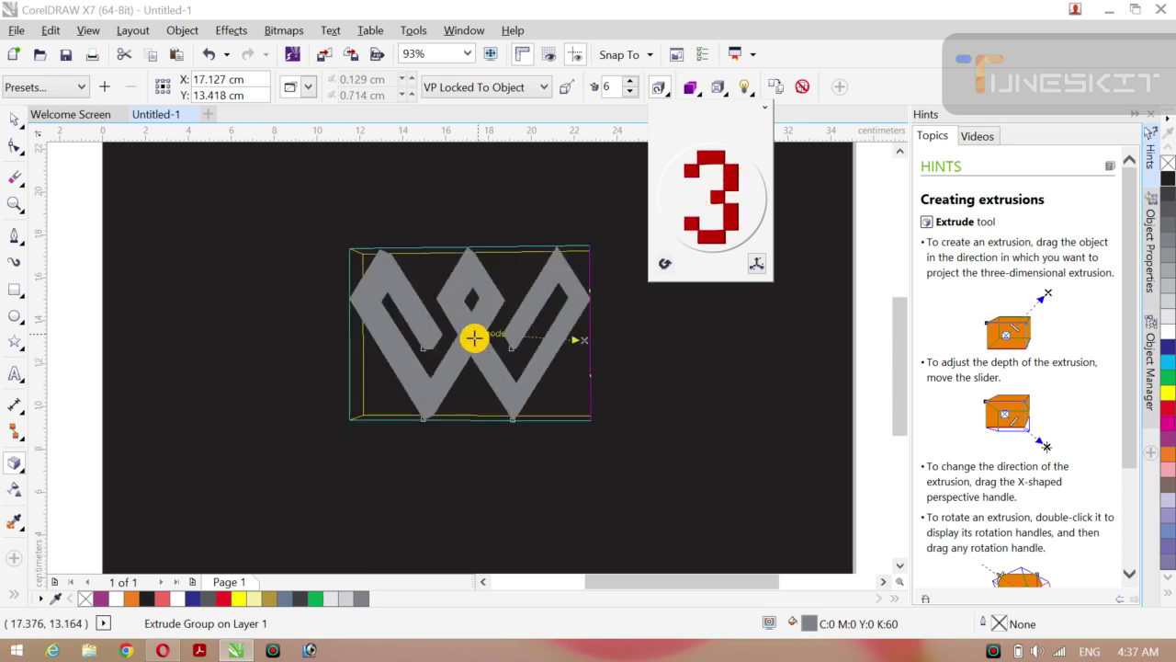
- Try extrusion depths of 5 and 15 on the rotated W
{"action": "left_click", "coordinate": [474, 338]}
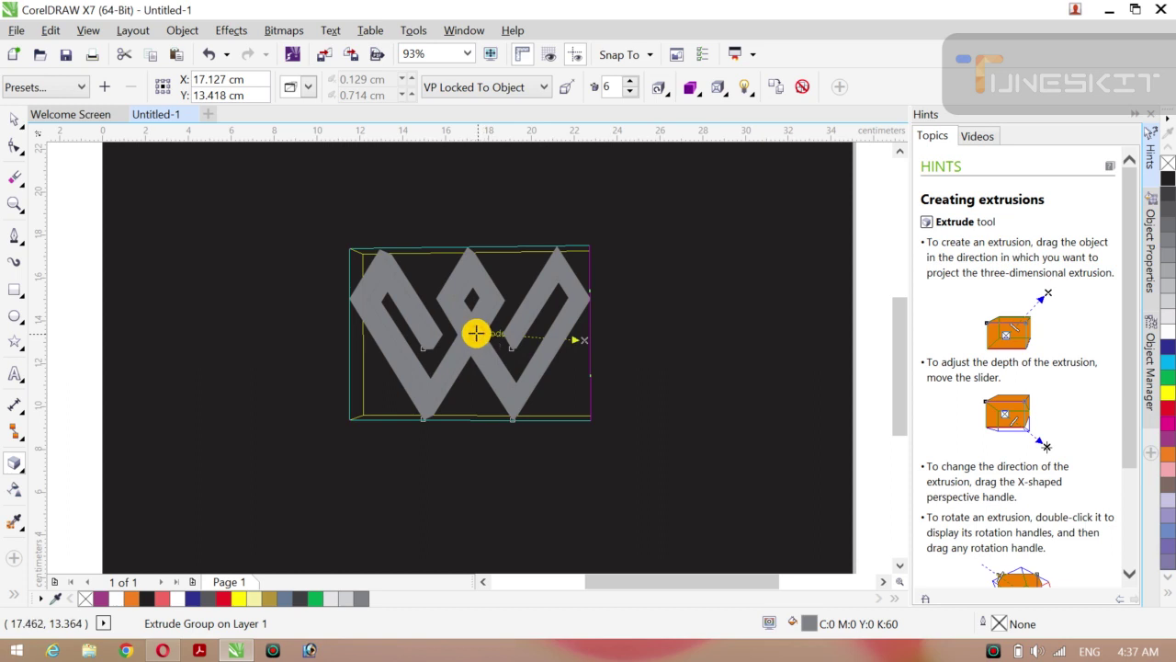
{"action": "mouse_move", "coordinate": [475, 333]}
{"action": "left_mouse_down"}
{"action": "mouse_move", "coordinate": [512, 336]}
{"action": "mouse_move", "coordinate": [452, 336]}
{"action": "mouse_move", "coordinate": [479, 332]}
{"action": "left_mouse_up"}
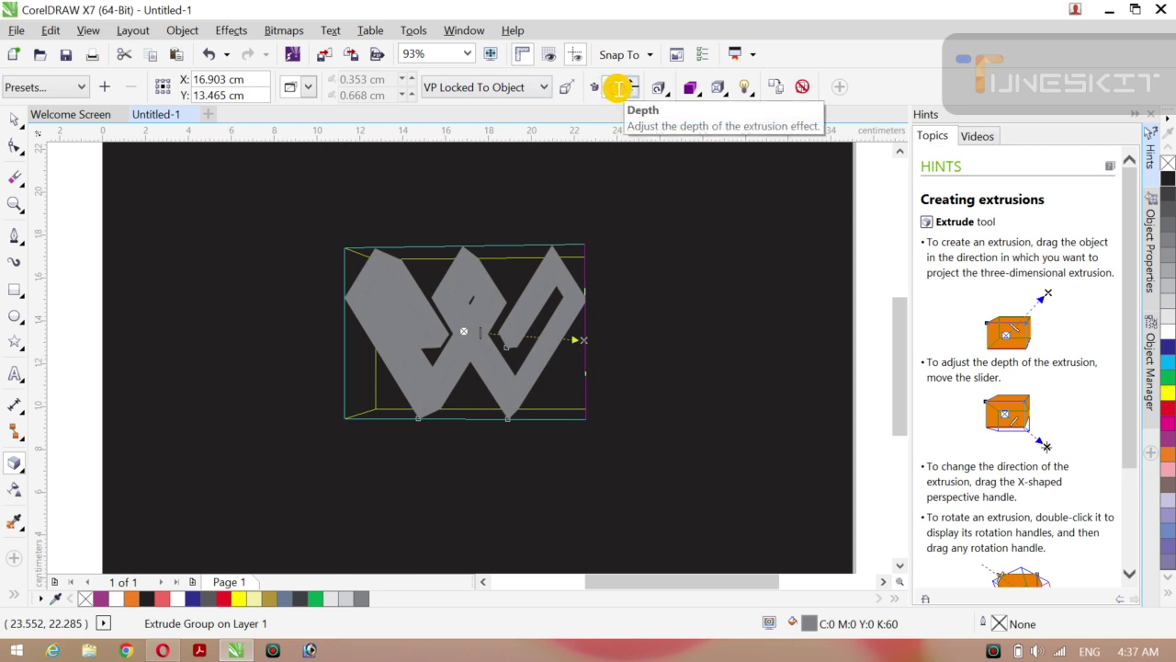
{"action": "key", "text": "Return"}
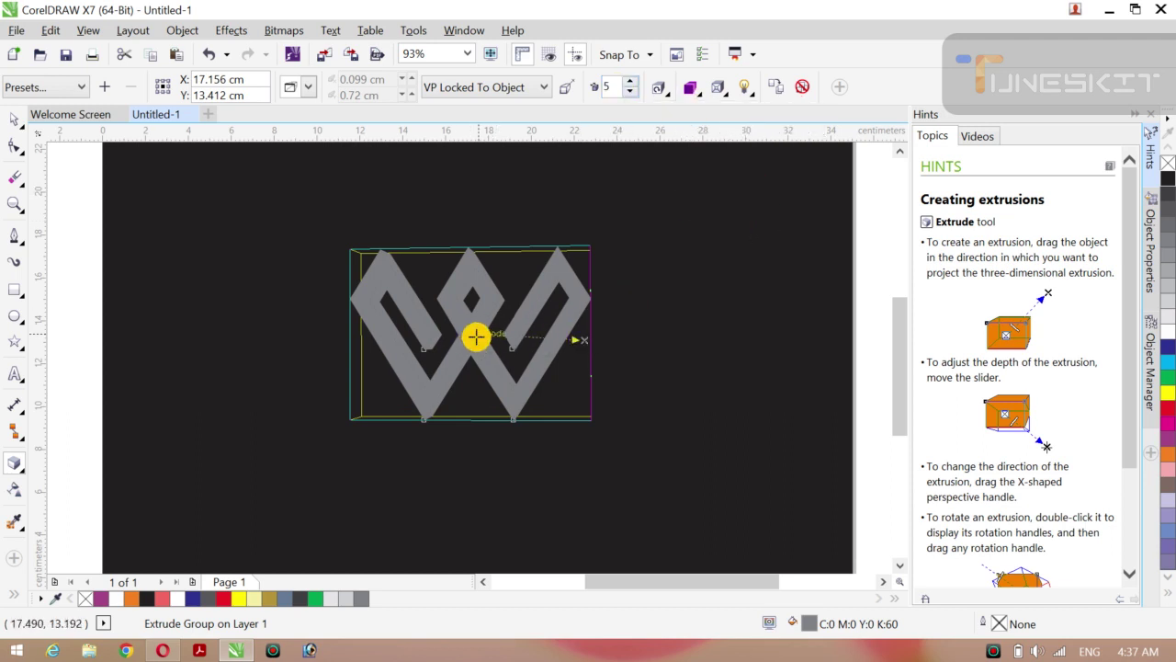
{"action": "left_click_drag", "start_coordinate": [480, 336], "coordinate": [473, 333]}
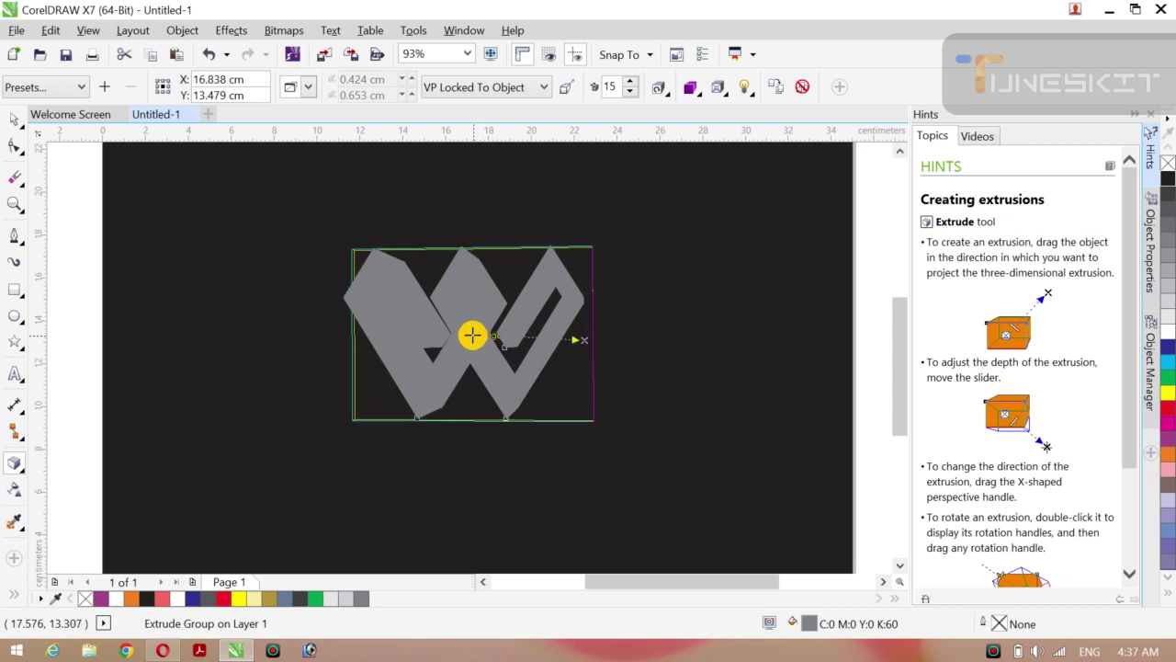
- Rotate the extruded W in 3D so its right side tilts upward, with an extrusion depth of 1
{"action": "left_click", "coordinate": [659, 87]}
{"action": "left_click_drag", "start_coordinate": [722, 190], "coordinate": [730, 200]}
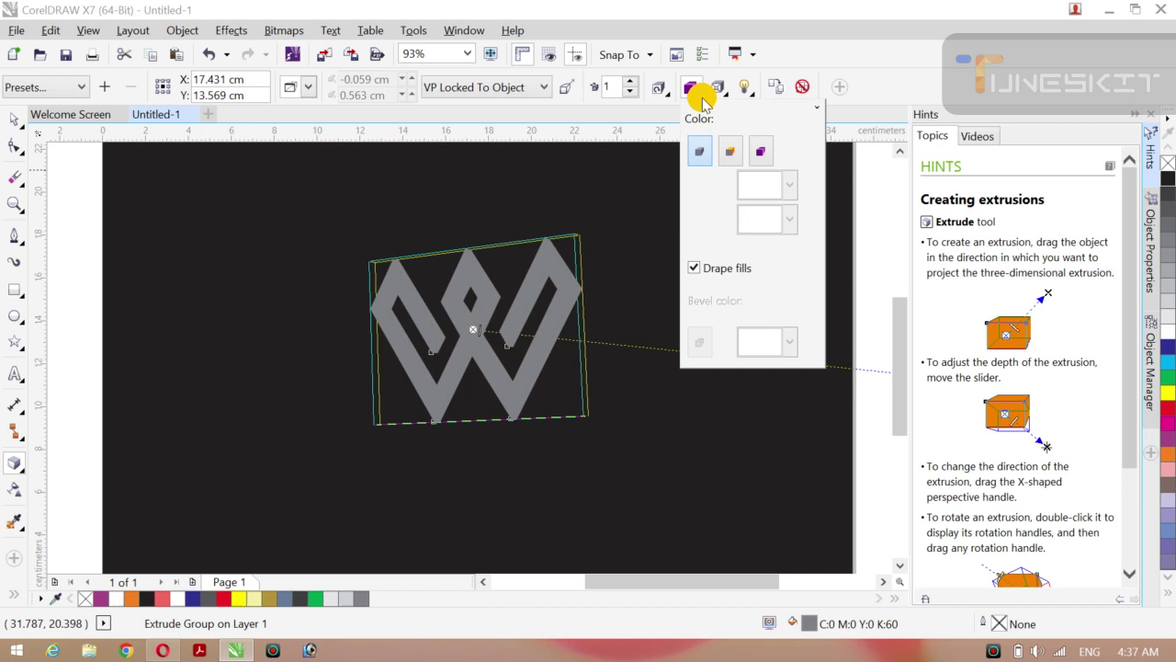
- Apply color shading to the extrusion, trying red and settling on purple as the From color
{"action": "left_click", "coordinate": [758, 151]}
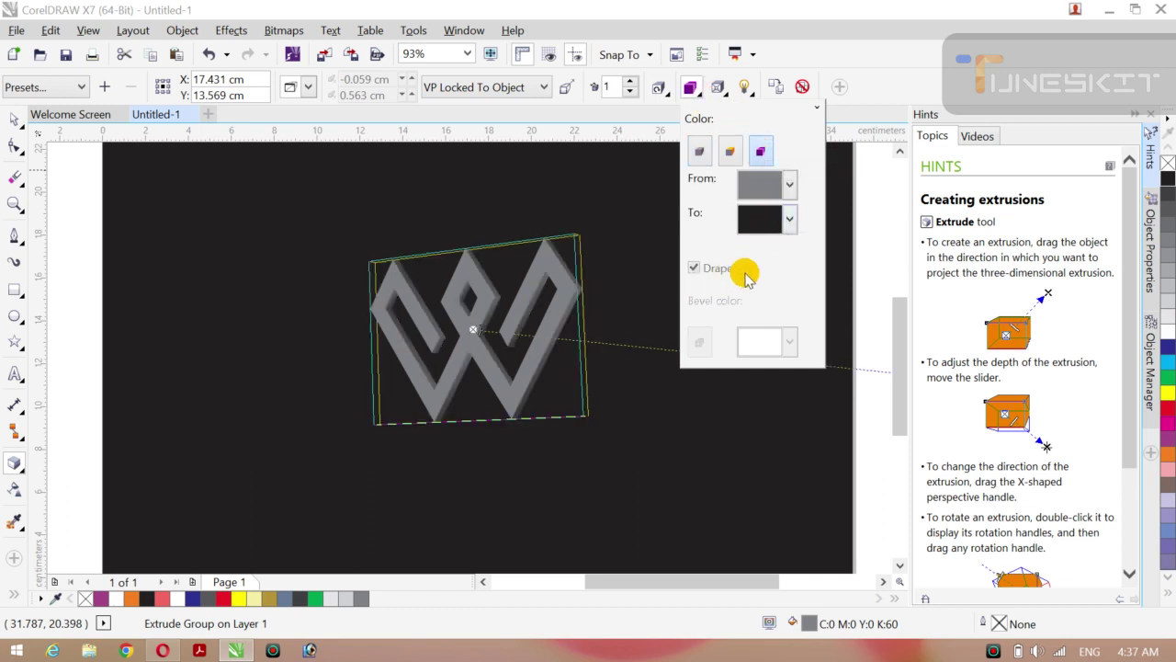
{"action": "left_click", "coordinate": [791, 186]}
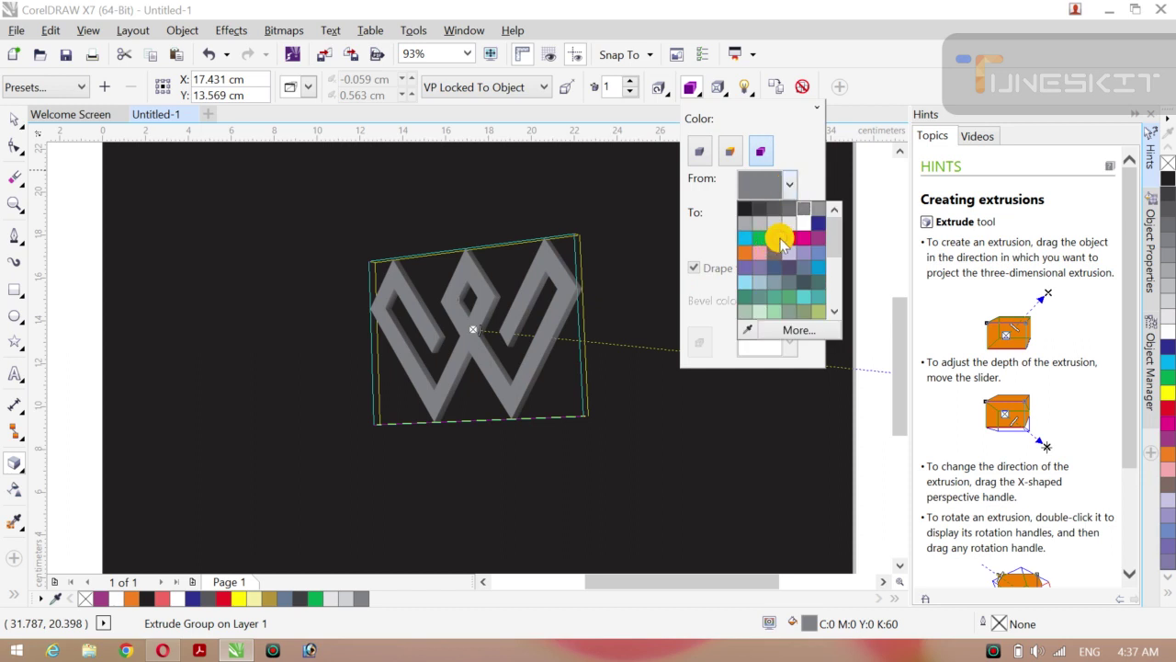
{"action": "left_click", "coordinate": [788, 240]}
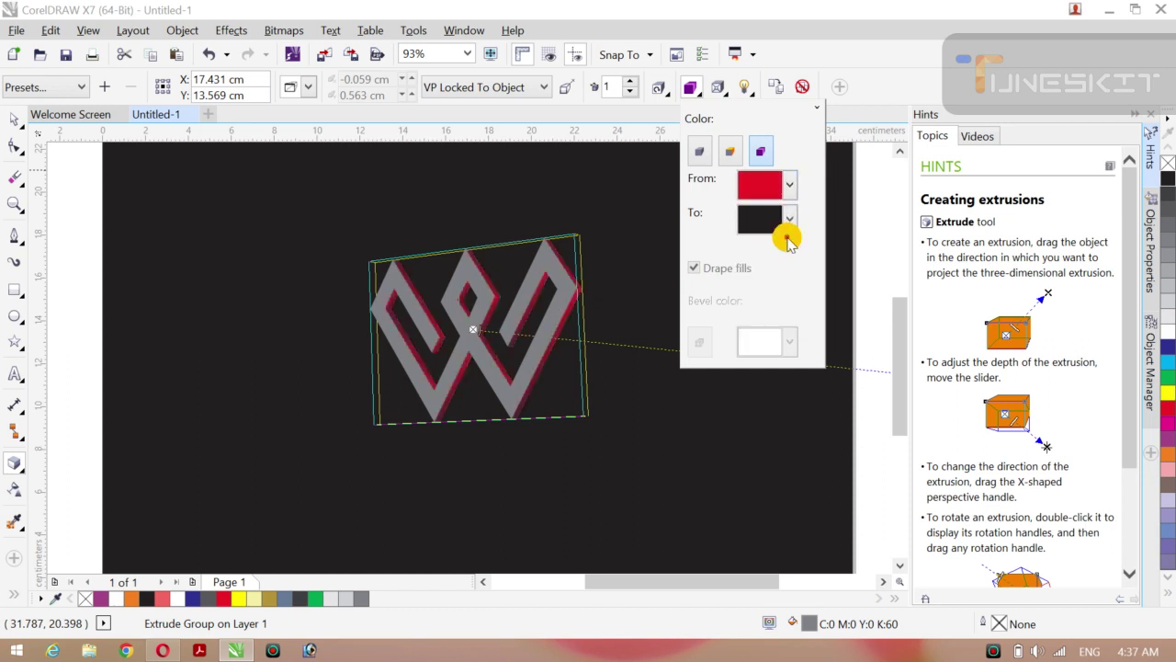
{"action": "left_click", "coordinate": [790, 185]}
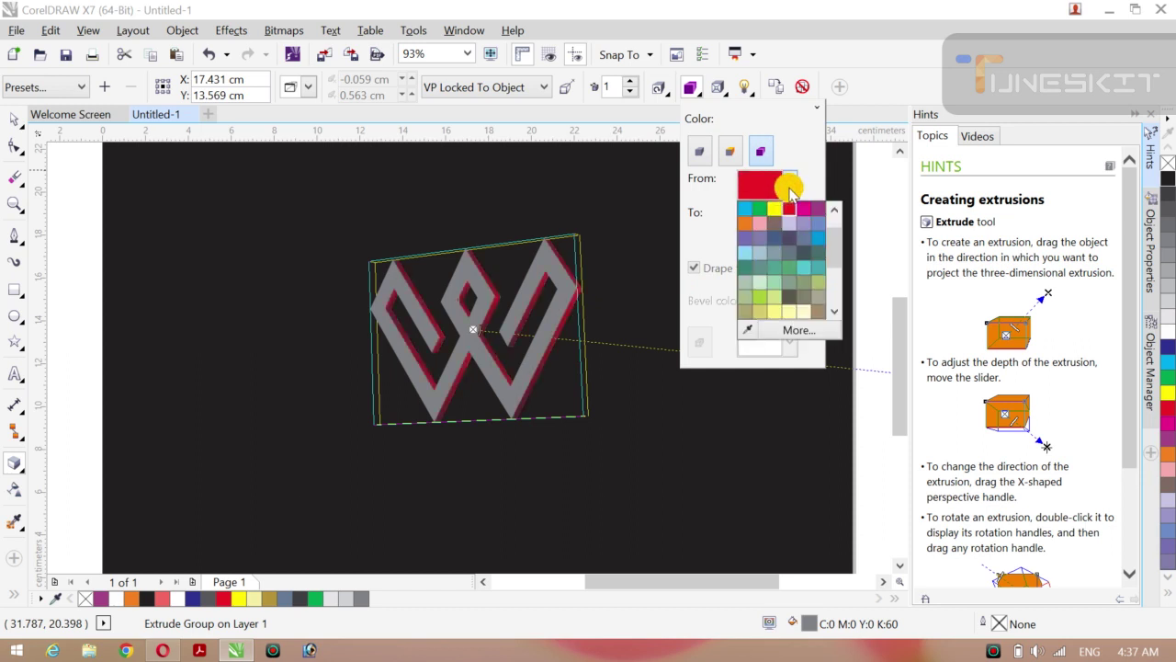
{"action": "left_click", "coordinate": [744, 232]}
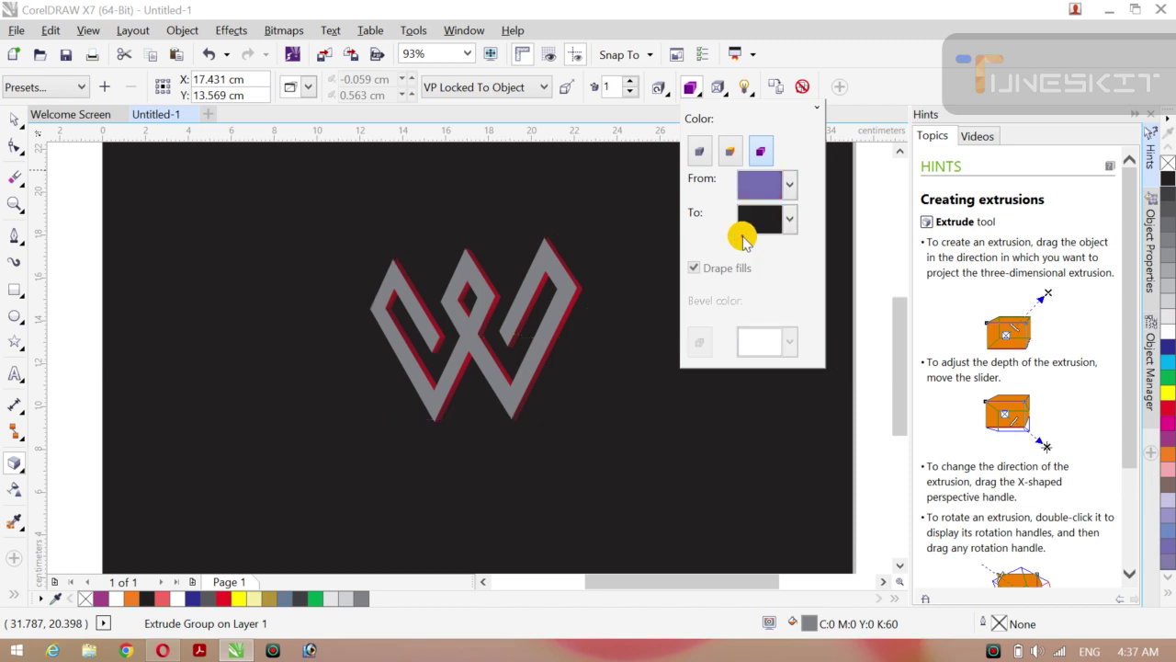
- Try yellow and settle on light green as the shading's To color, and deselect the W
{"action": "left_click", "coordinate": [789, 219]}
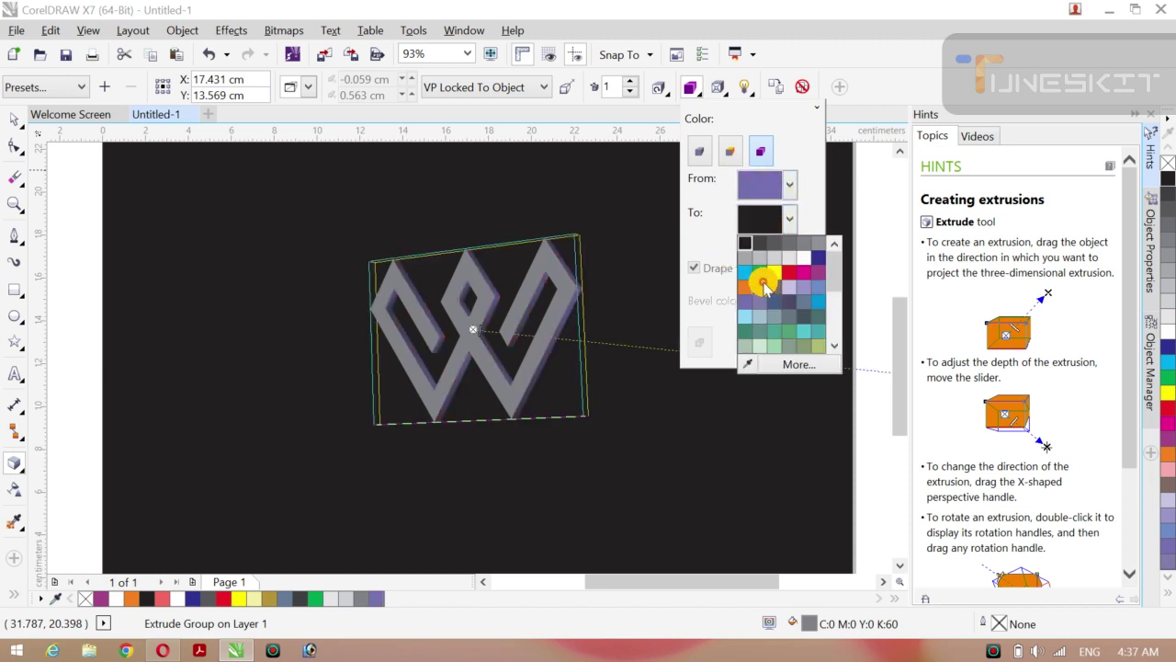
{"action": "left_click", "coordinate": [776, 273]}
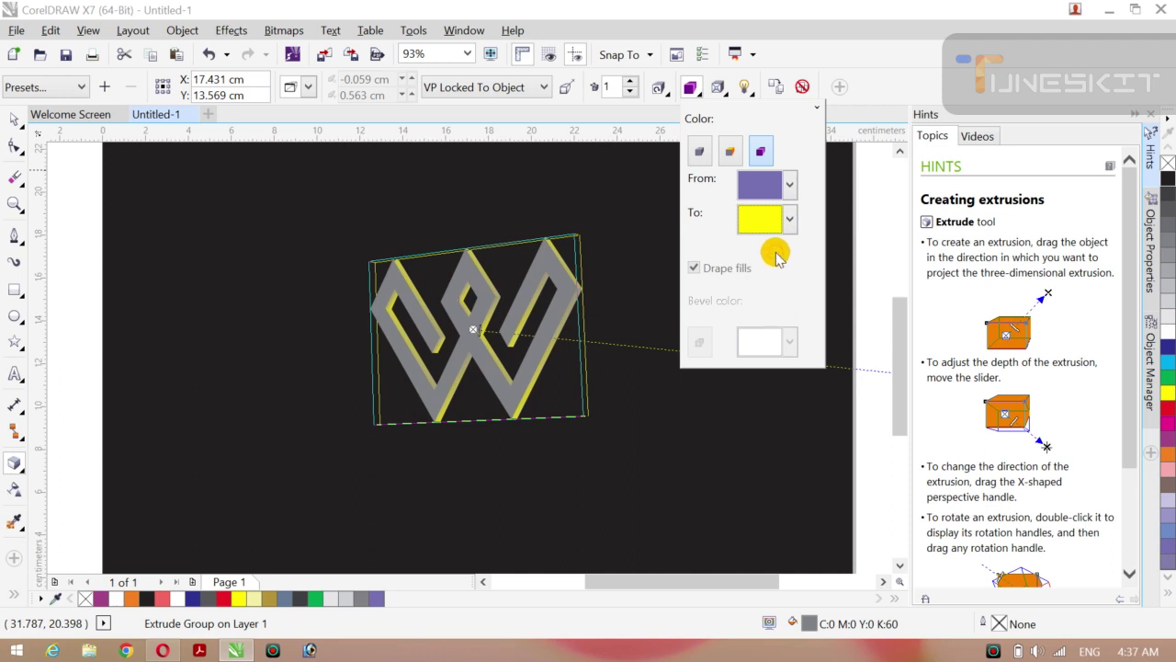
{"action": "left_click", "coordinate": [791, 220]}
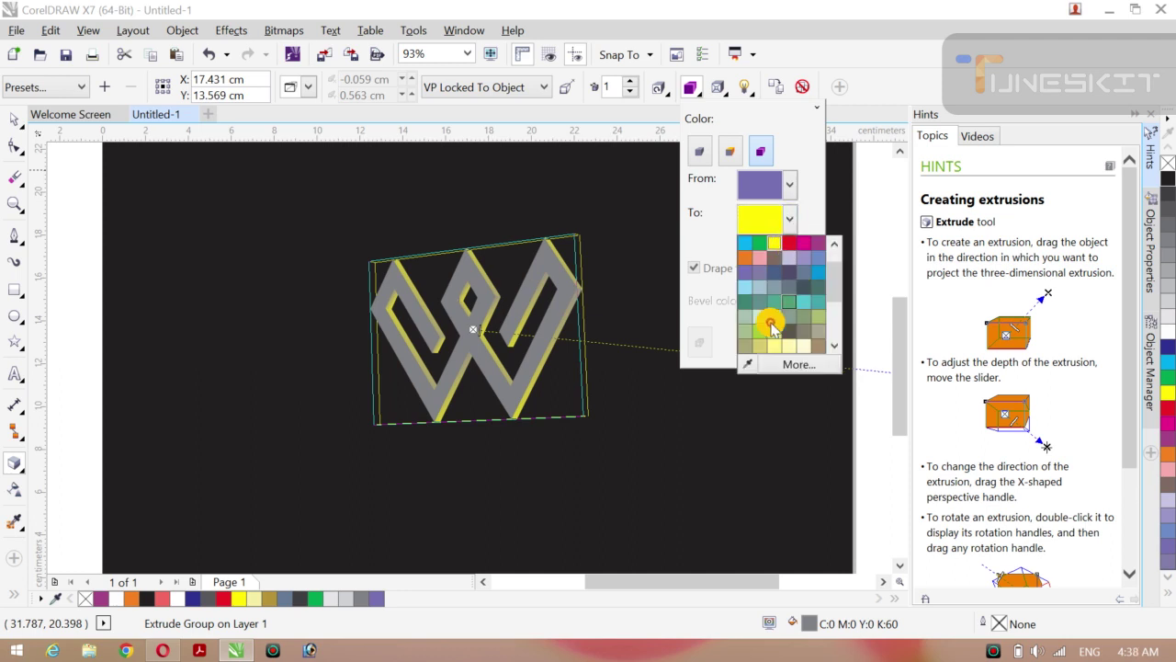
{"action": "left_click", "coordinate": [771, 328]}
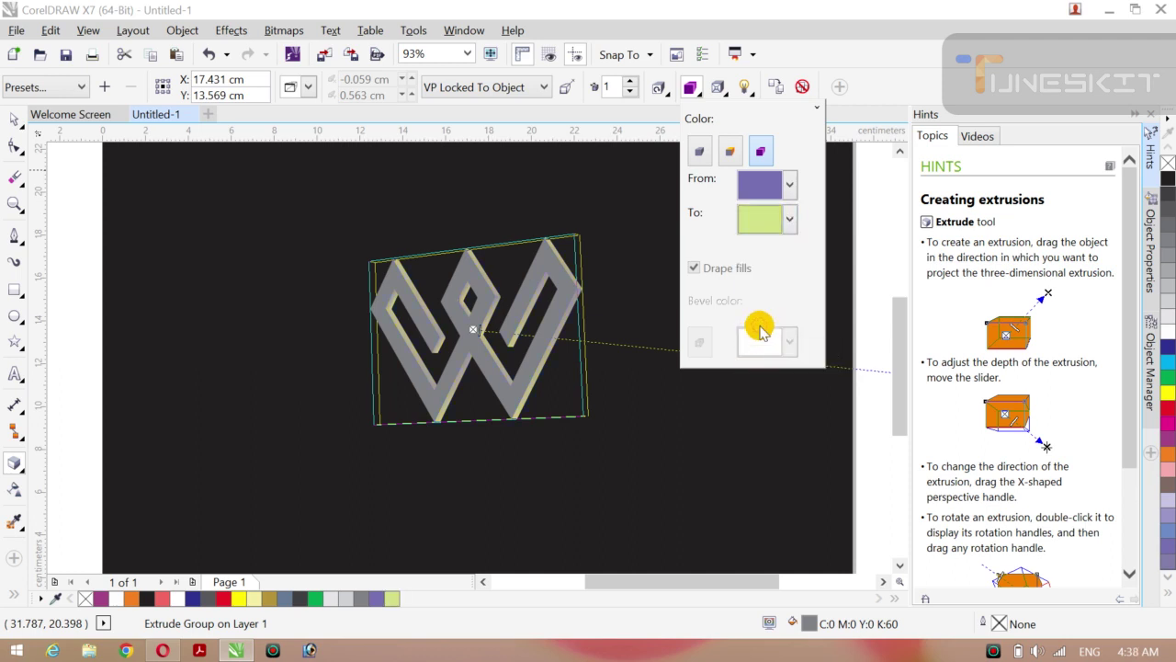
{"action": "left_click", "coordinate": [640, 179]}
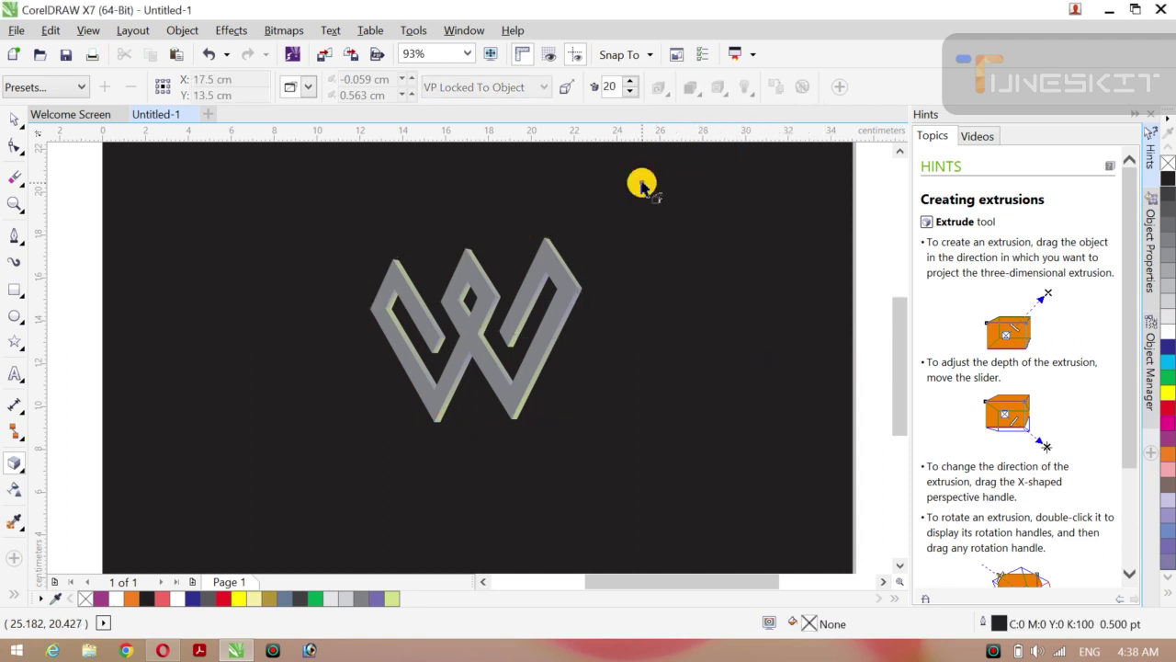
- Reselect the extruded W and switch on extrusion lights #3, #2 and #1
{"action": "left_click", "coordinate": [551, 300]}
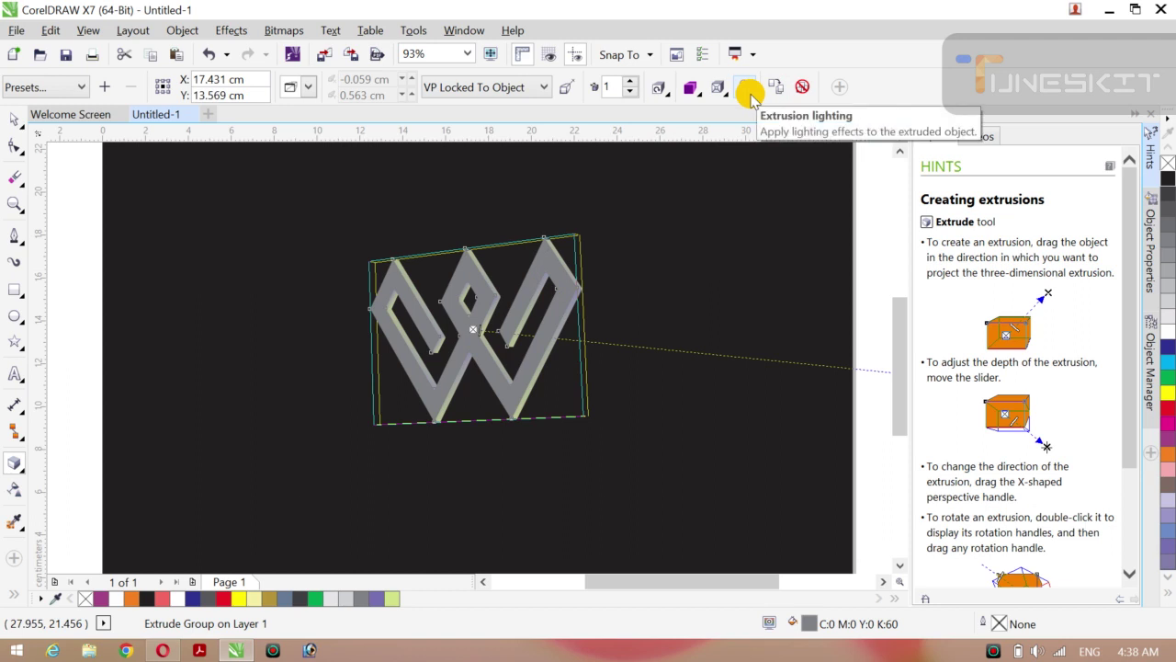
{"action": "left_click", "coordinate": [752, 92]}
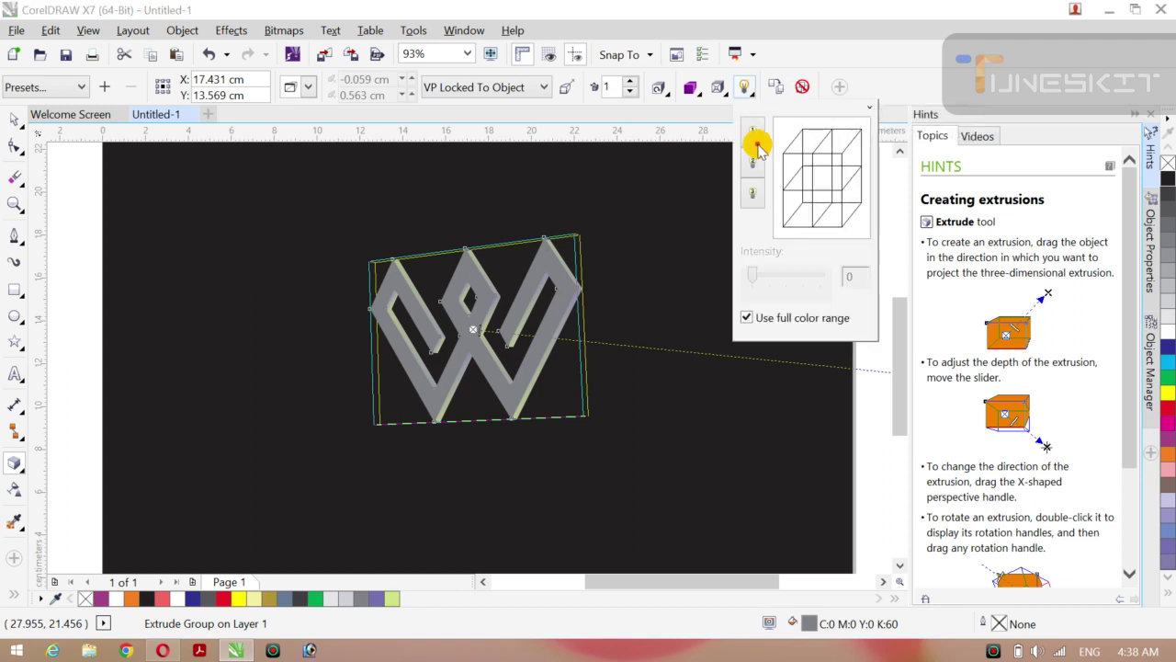
{"action": "left_click", "coordinate": [753, 195]}
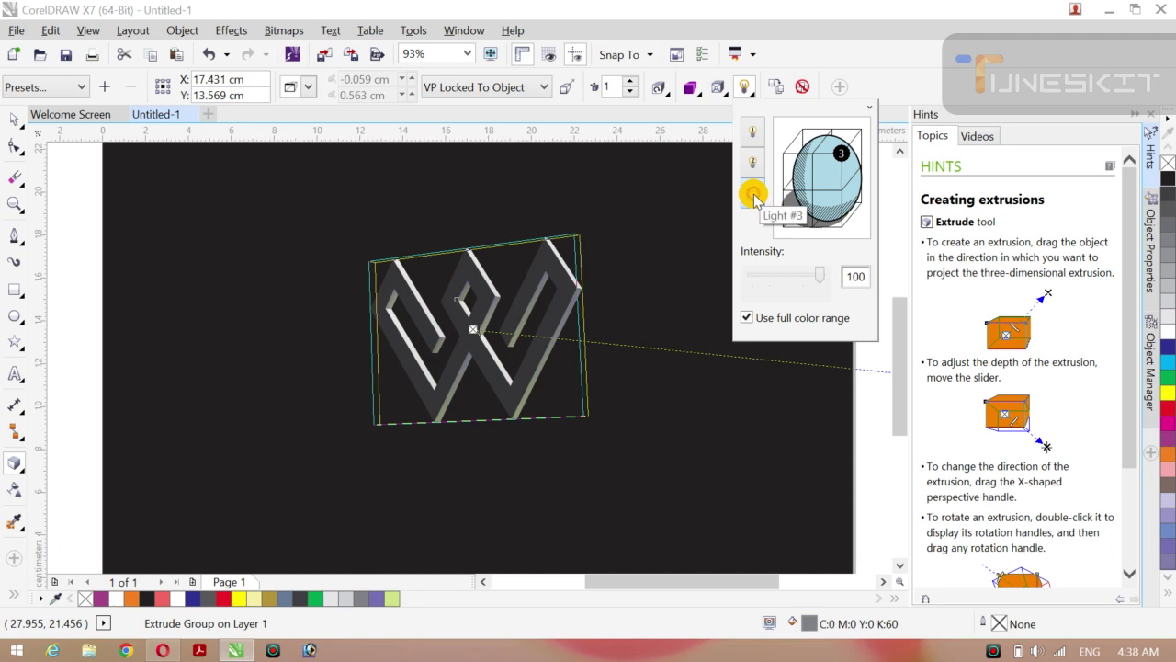
{"action": "left_click", "coordinate": [753, 163]}
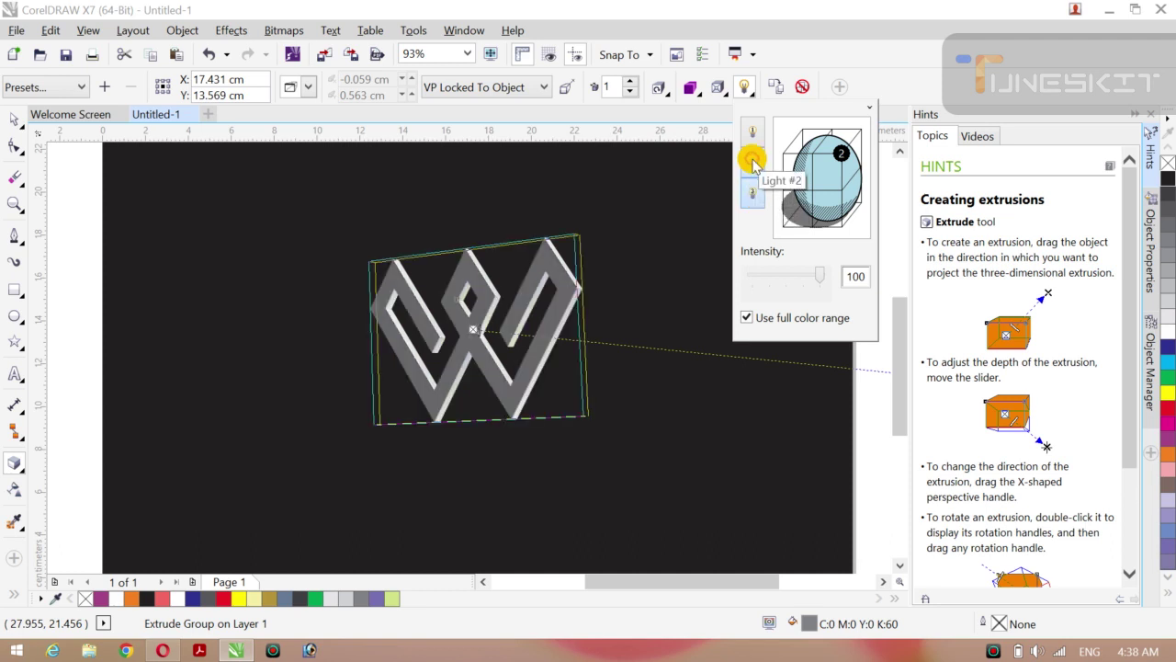
{"action": "left_click", "coordinate": [756, 131]}
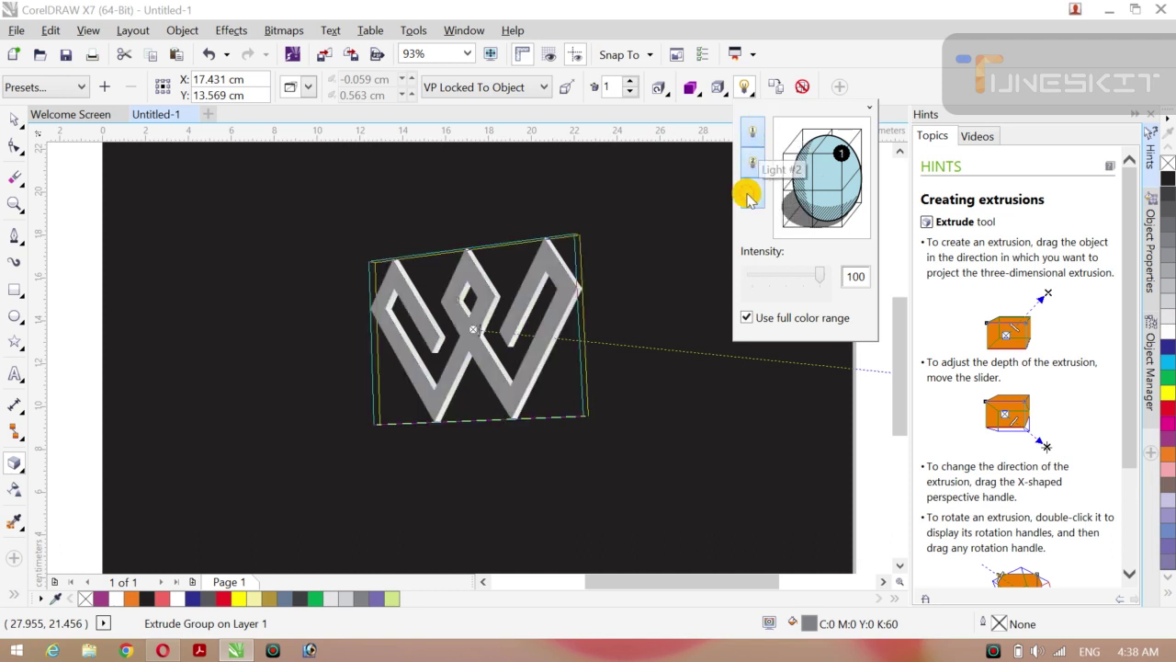
- Adjust the intensity of extrusion light #3, trying 65 and settling on 92
{"action": "left_click", "coordinate": [747, 199]}
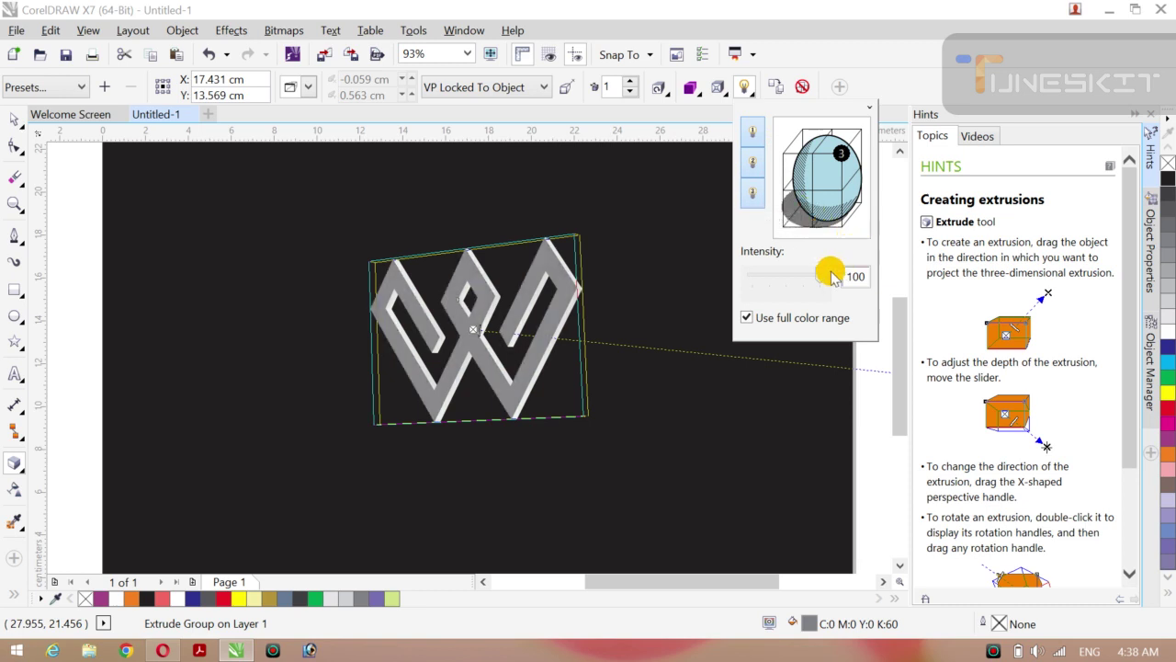
{"action": "left_click_drag", "start_coordinate": [832, 276], "coordinate": [796, 276]}
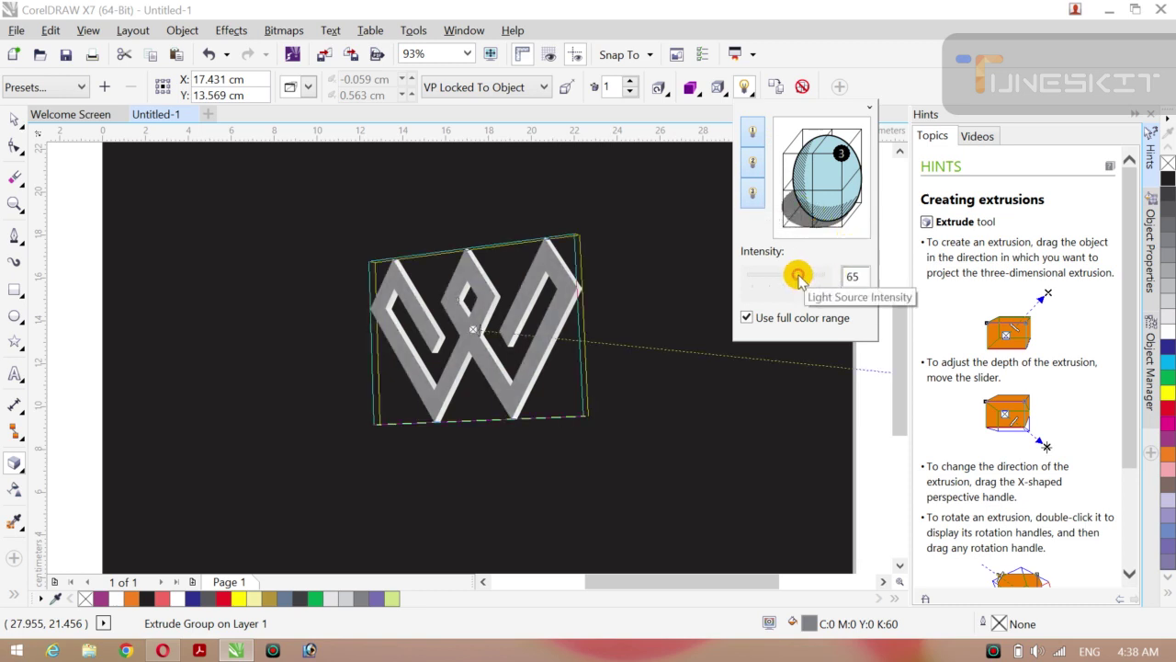
{"action": "left_click", "coordinate": [835, 191]}
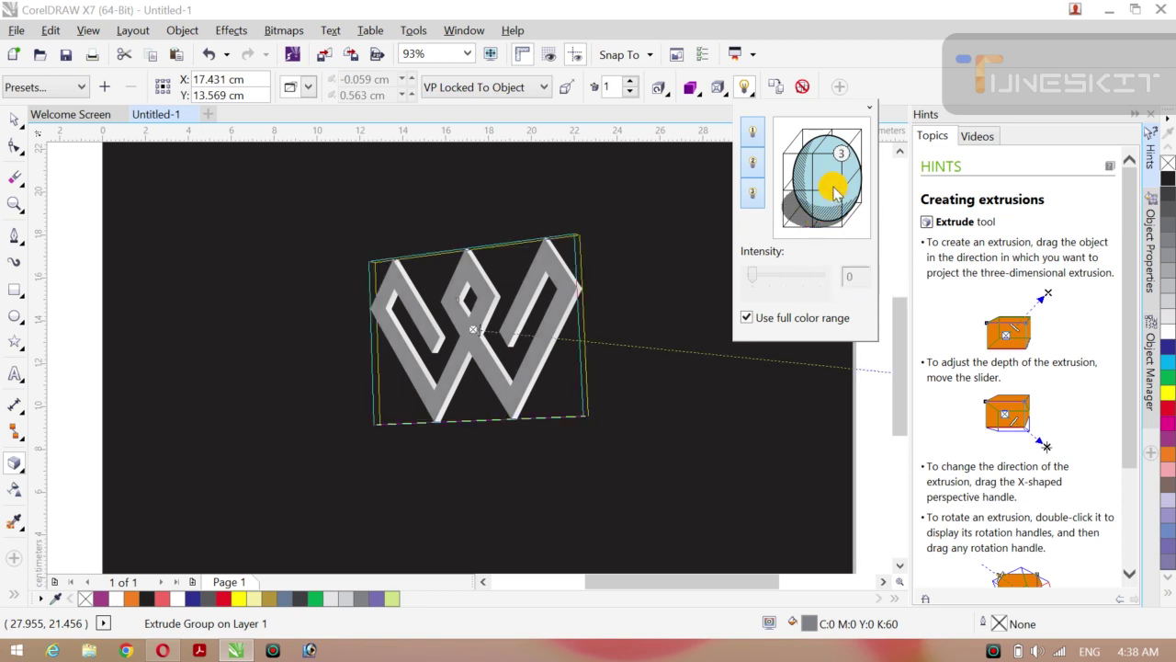
{"action": "left_click", "coordinate": [841, 153]}
{"action": "left_click", "coordinate": [759, 193]}
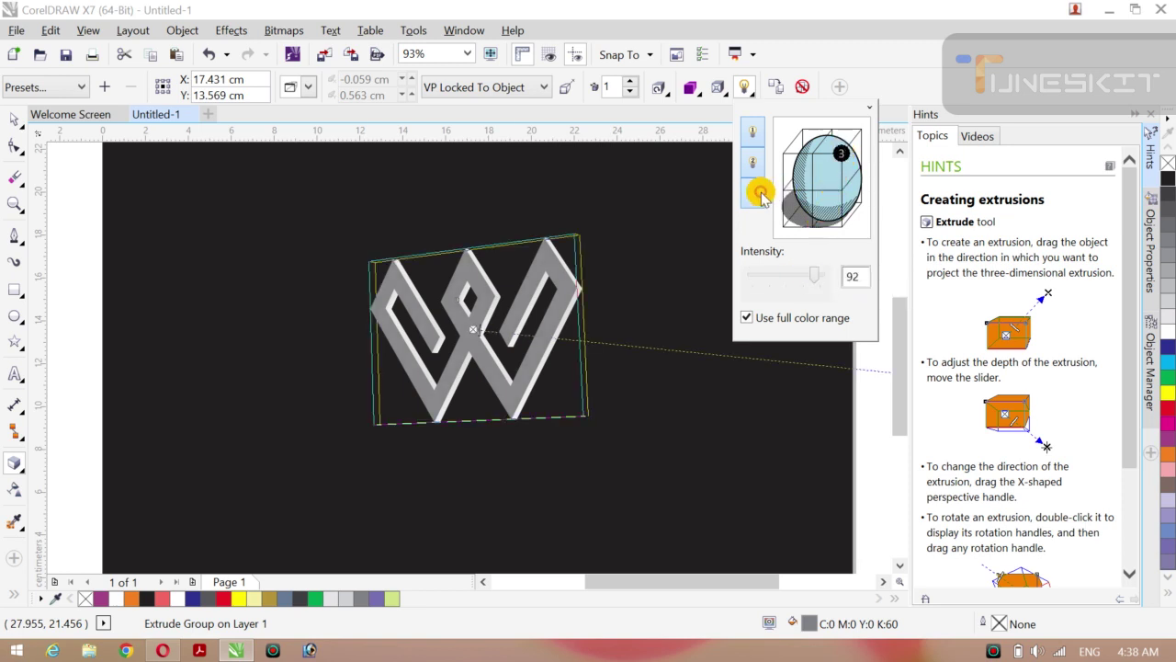
- Toggle extrusion light #3 to compare its effect and leave it switched off
{"action": "left_click", "coordinate": [759, 195]}
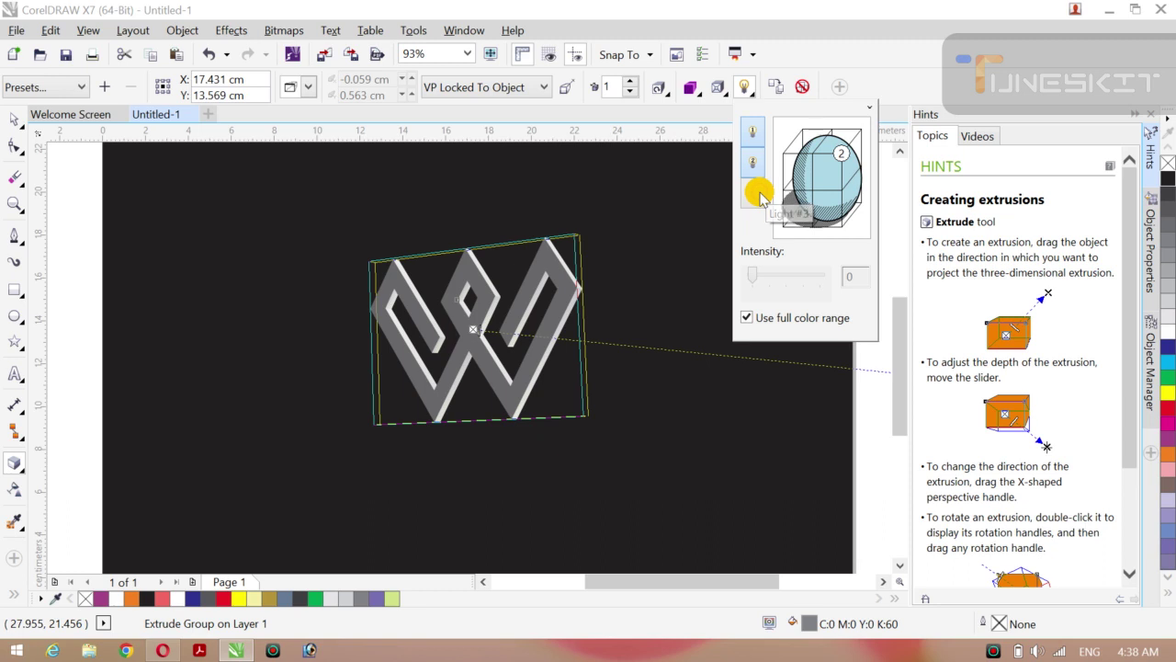
{"action": "left_click", "coordinate": [759, 193]}
{"action": "left_click", "coordinate": [759, 193]}
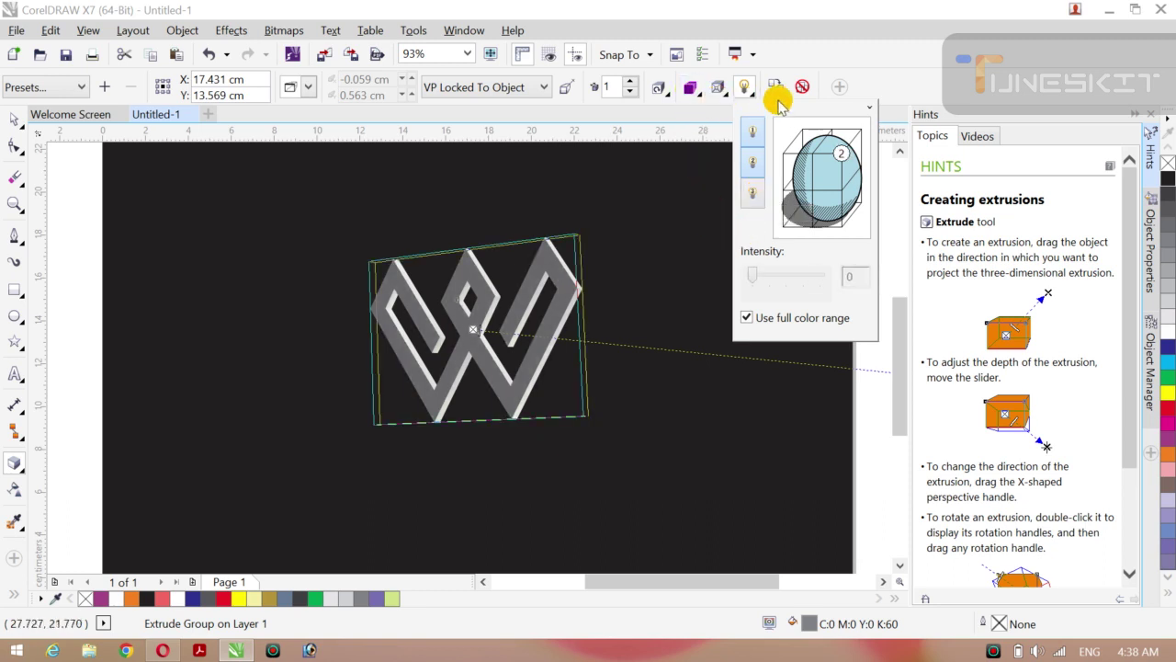
- Enable the bevel on the extruded W and show only the bevel
{"action": "left_click", "coordinate": [723, 89]}
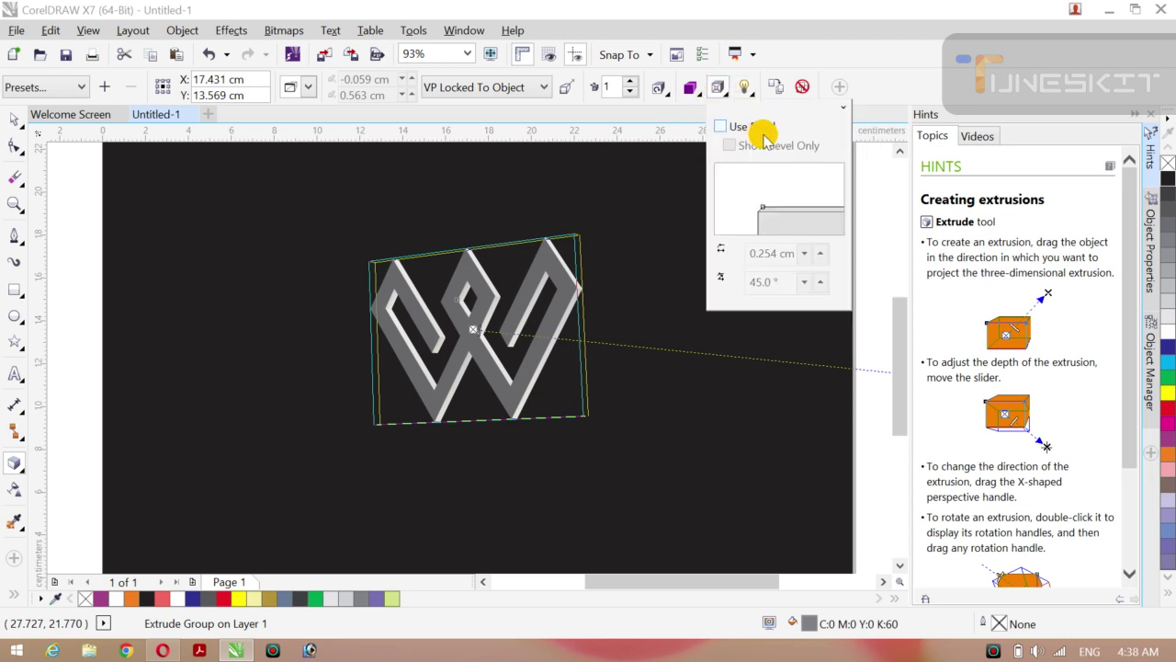
{"action": "left_click", "coordinate": [721, 127]}
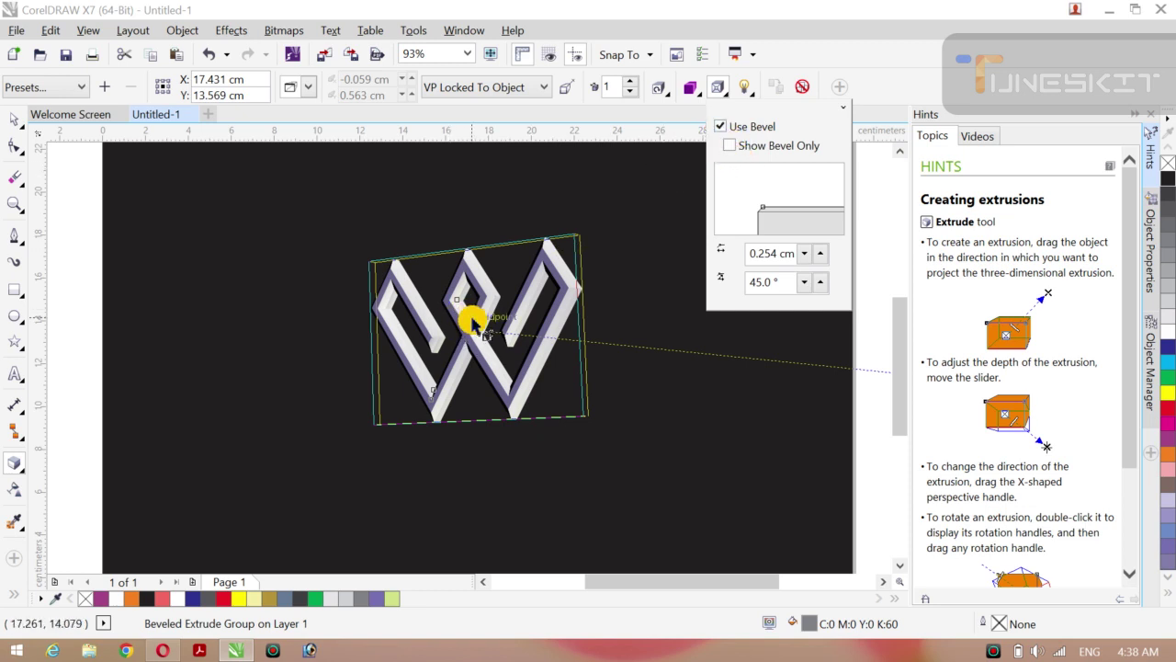
{"action": "left_click", "coordinate": [728, 146]}
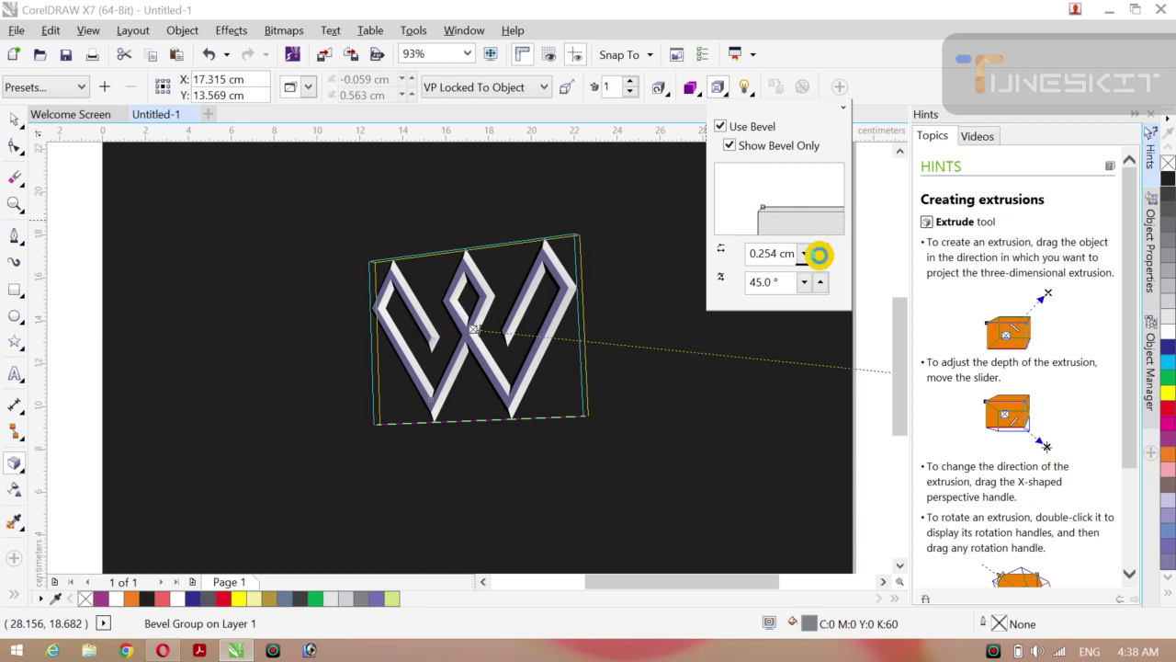
- Try bevel depths of 2.754 cm and 0.503 cm on the W, returning to 0.003 cm
{"action": "left_click", "coordinate": [818, 255]}
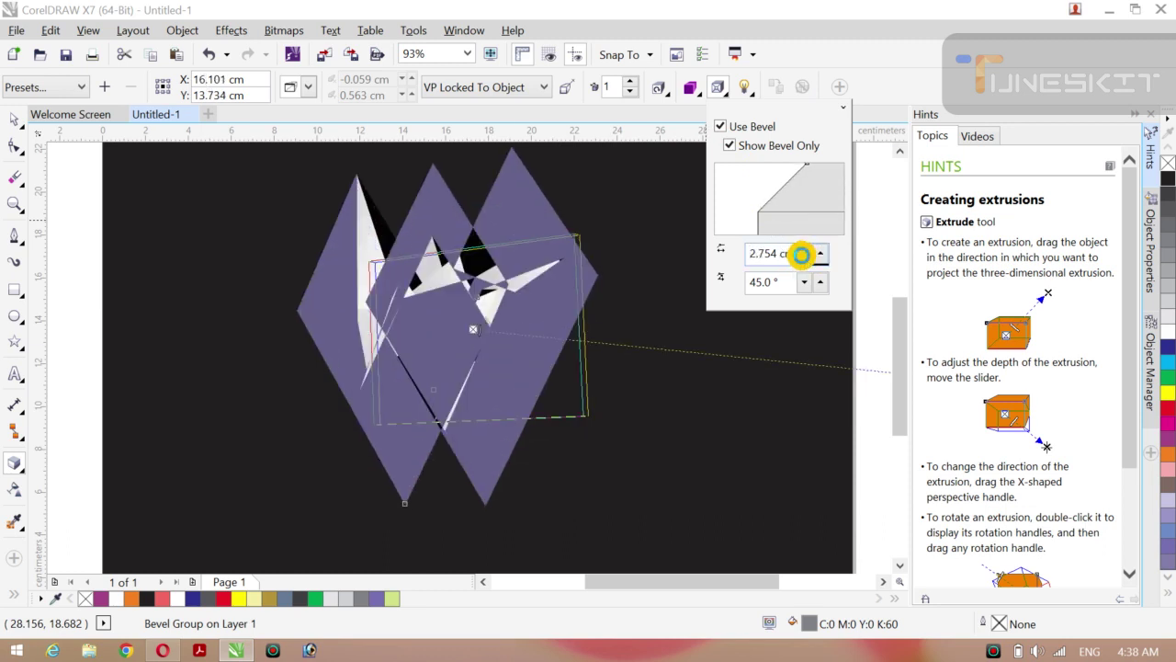
{"action": "left_click_drag", "start_coordinate": [801, 254], "coordinate": [804, 262]}
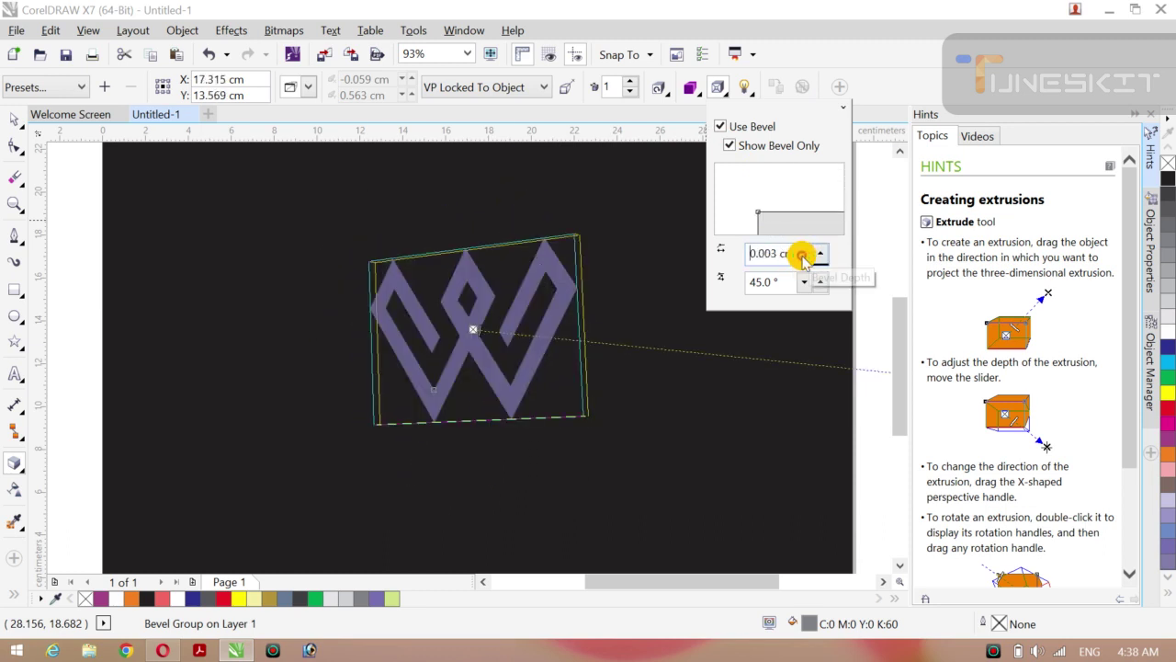
{"action": "left_click", "coordinate": [820, 253]}
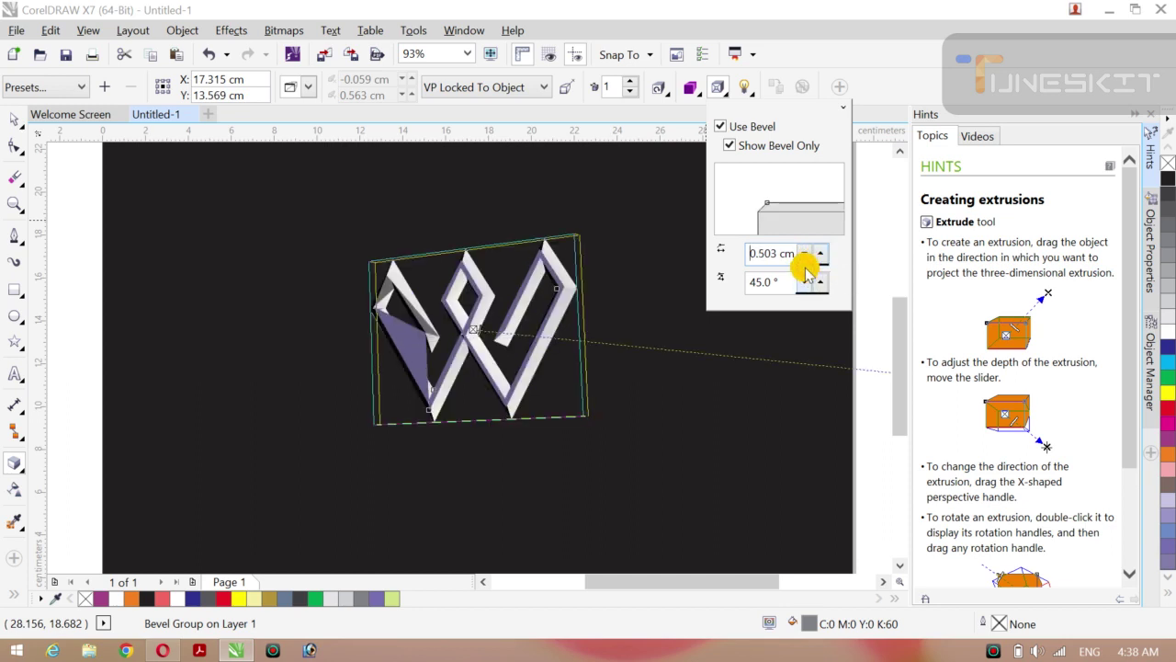
{"action": "left_click", "coordinate": [803, 257]}
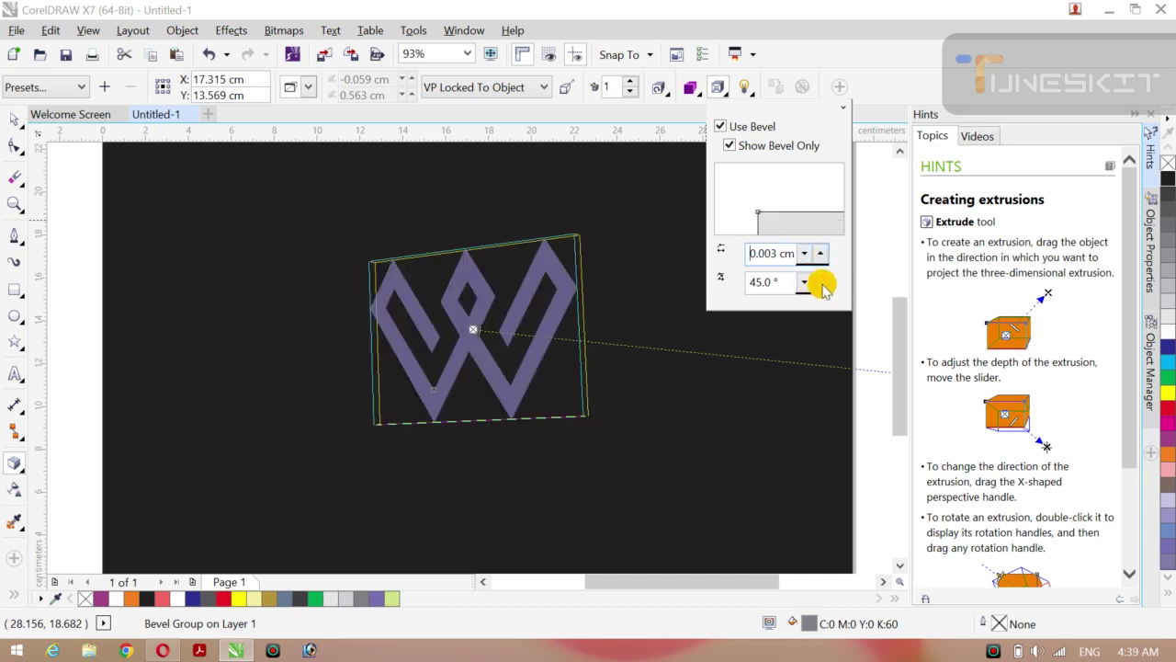
- Set the bevel angle to 51° and try a 0.503 cm depth before returning to 0.003 cm
{"action": "left_click", "coordinate": [823, 285]}
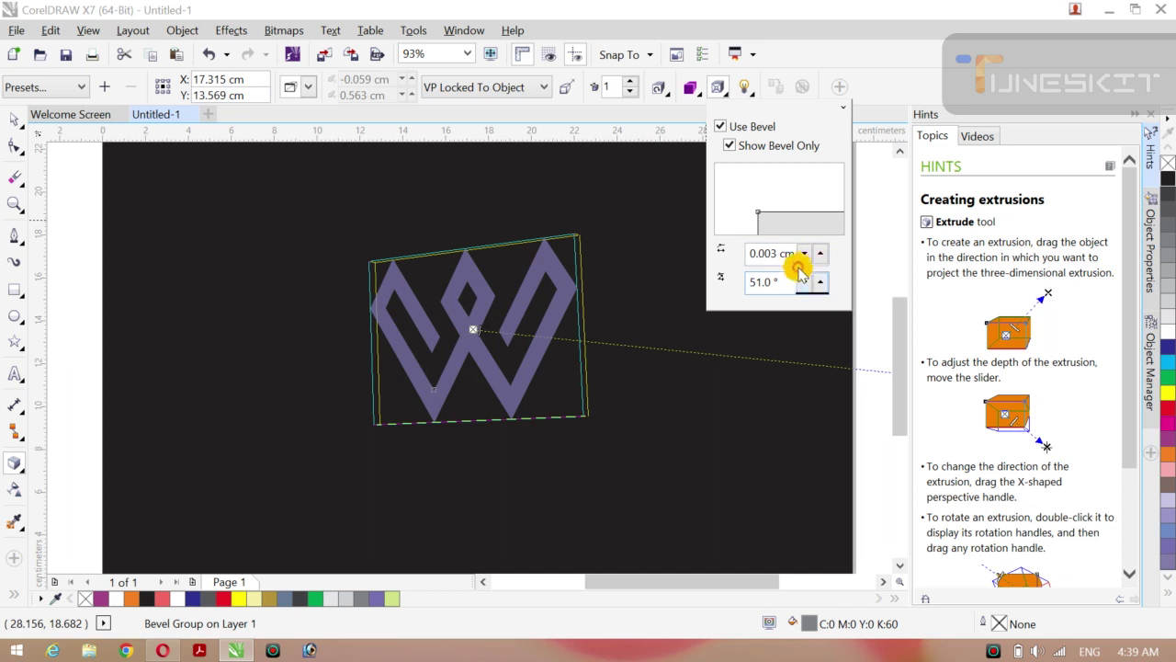
{"action": "left_click", "coordinate": [820, 254]}
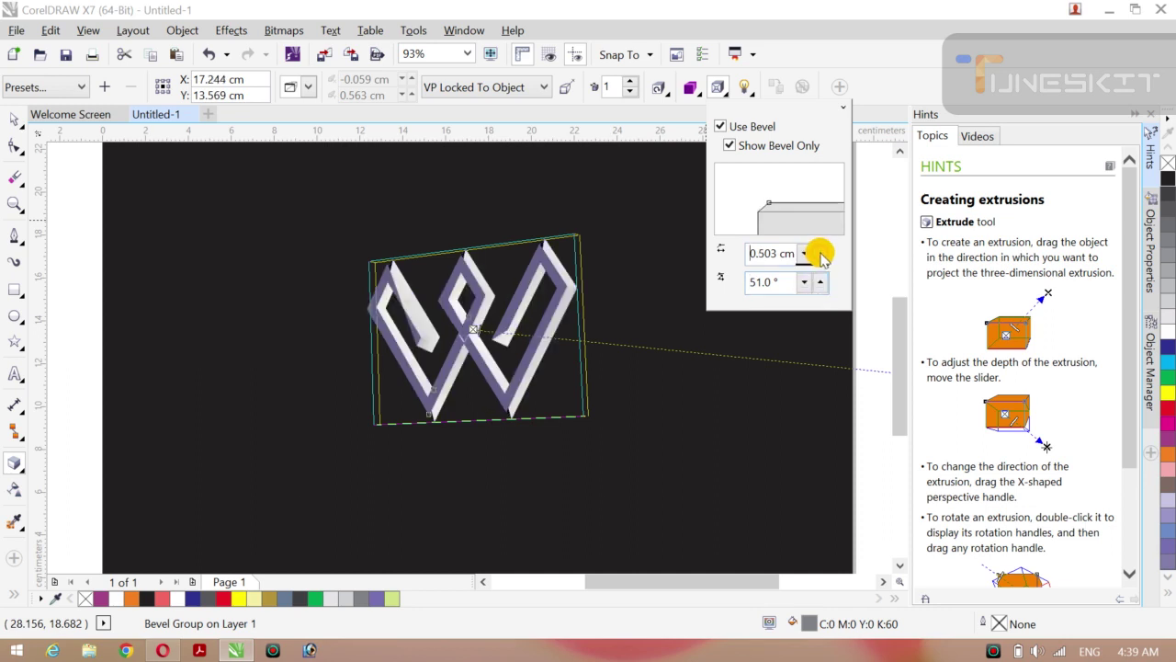
{"action": "left_click", "coordinate": [777, 262]}
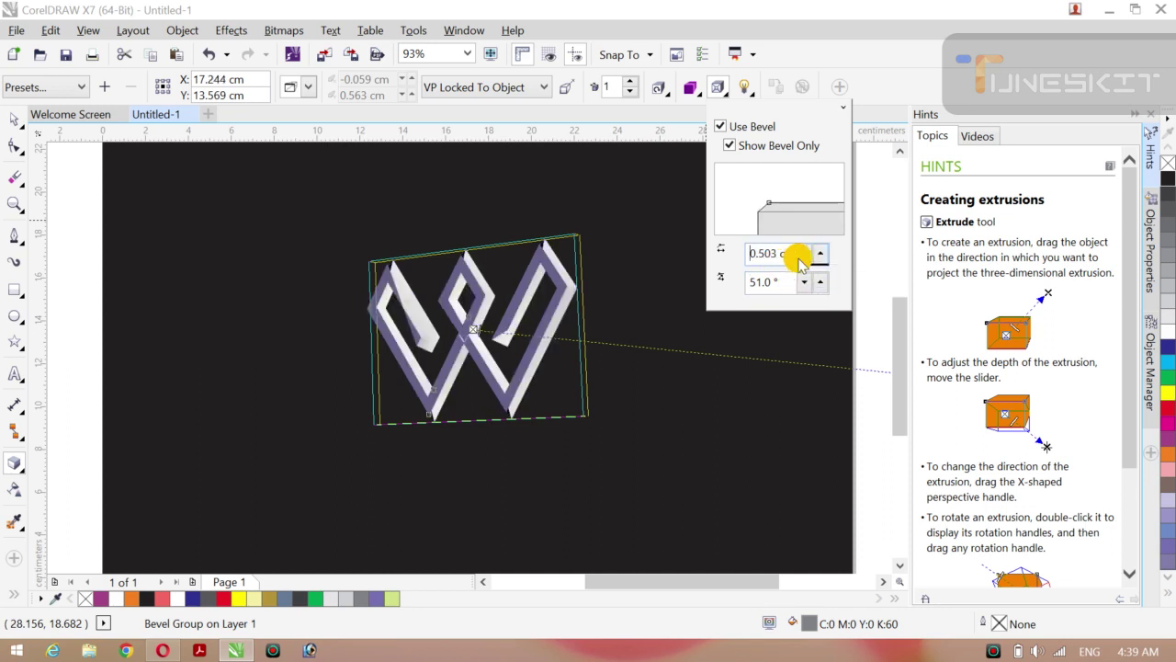
{"action": "left_click", "coordinate": [804, 258]}
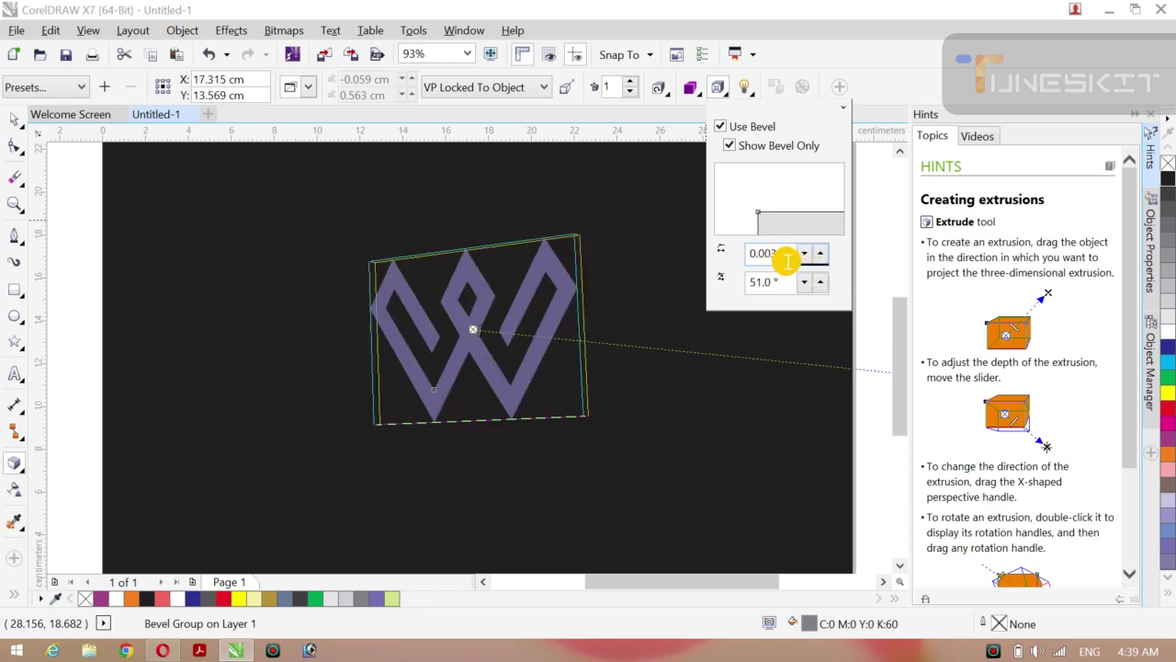
- Switch the bevel off and on again with the extrusion shown, and set its depth to 0.503 cm
{"action": "left_click", "coordinate": [721, 127]}
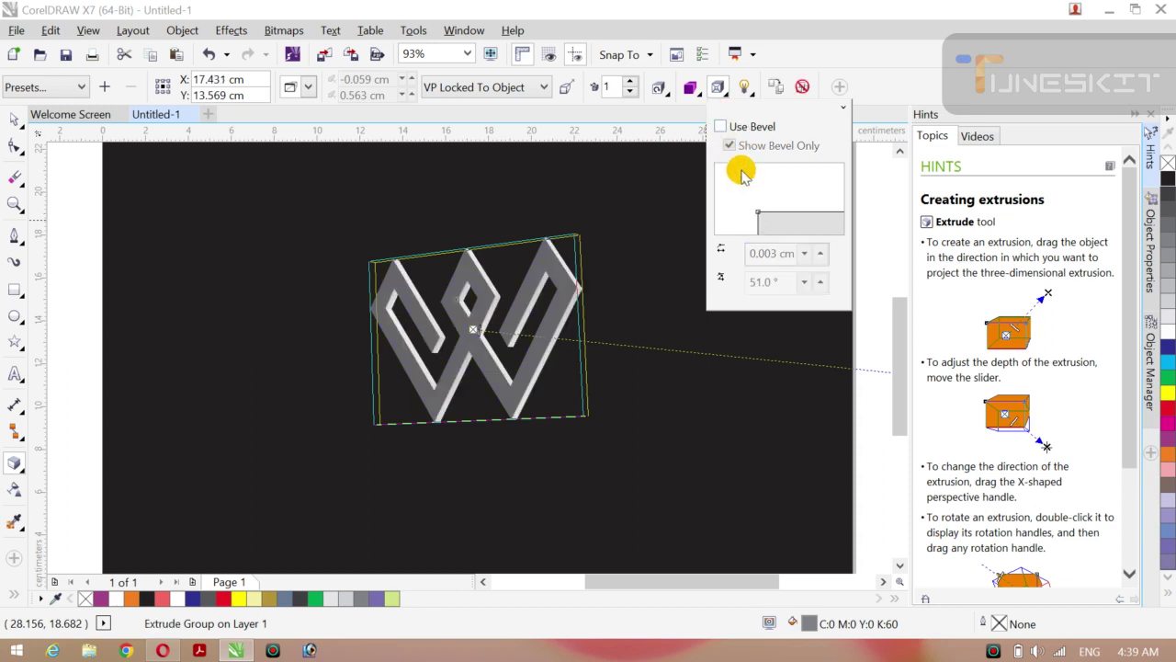
{"action": "left_click", "coordinate": [721, 127]}
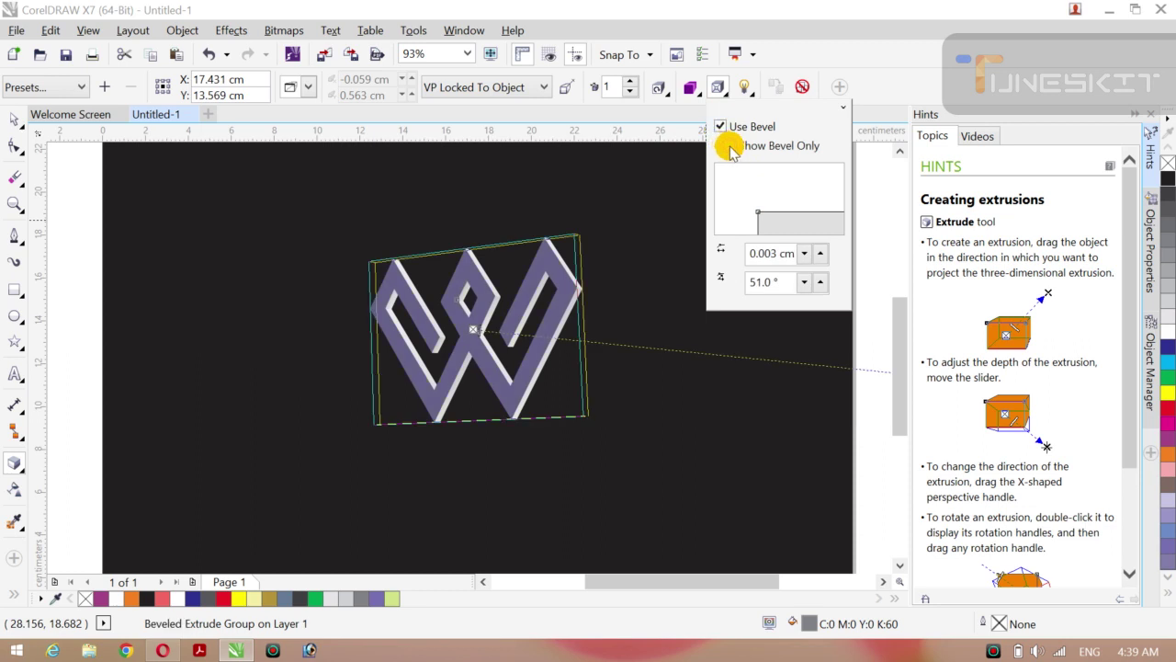
{"action": "left_click", "coordinate": [817, 257]}
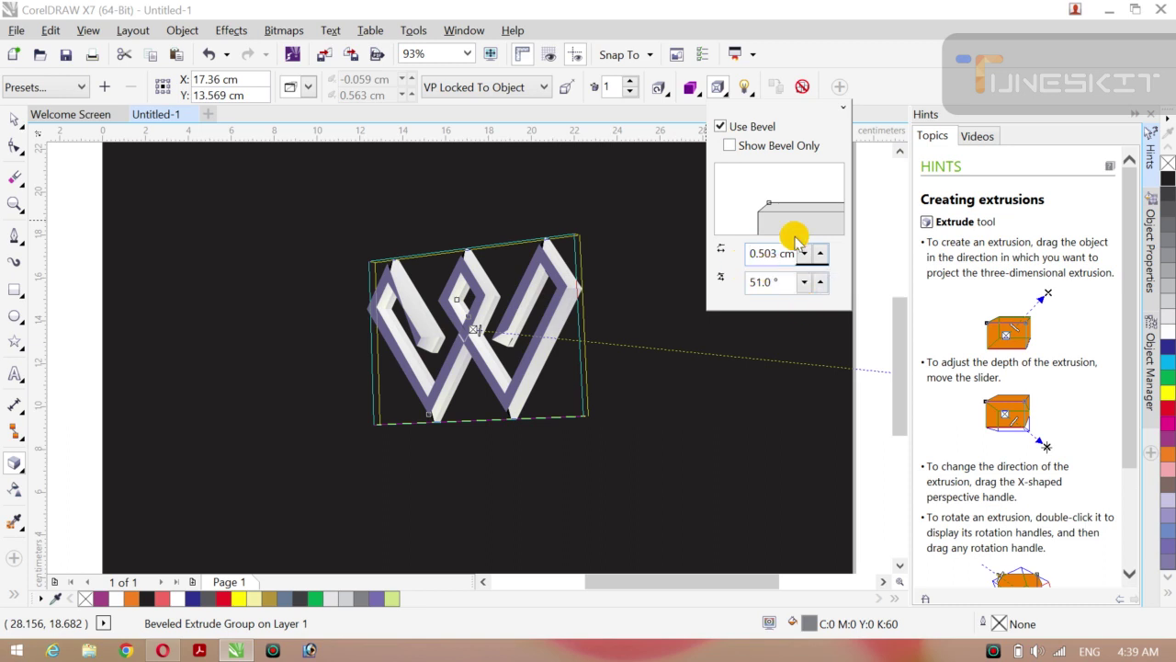
- Try a green fill on the beveled W, and undo both the fill and the last bevel depth change
{"action": "key", "text": "Escape"}
{"action": "left_click", "coordinate": [1169, 377]}
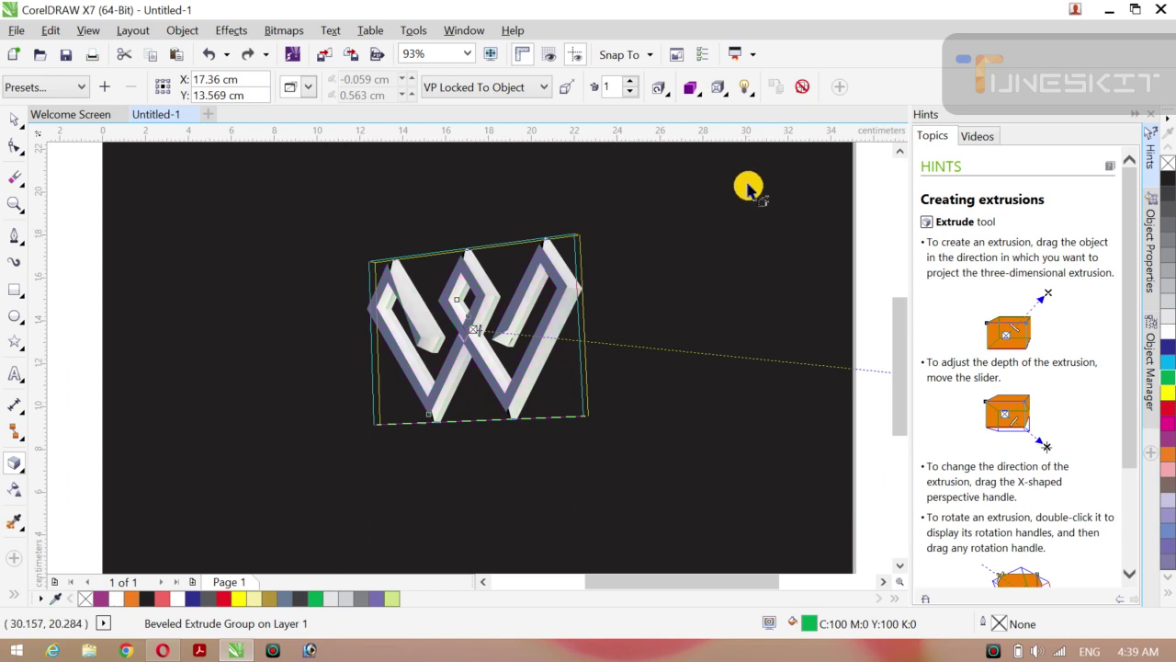
{"action": "key", "text": "ctrl+z"}
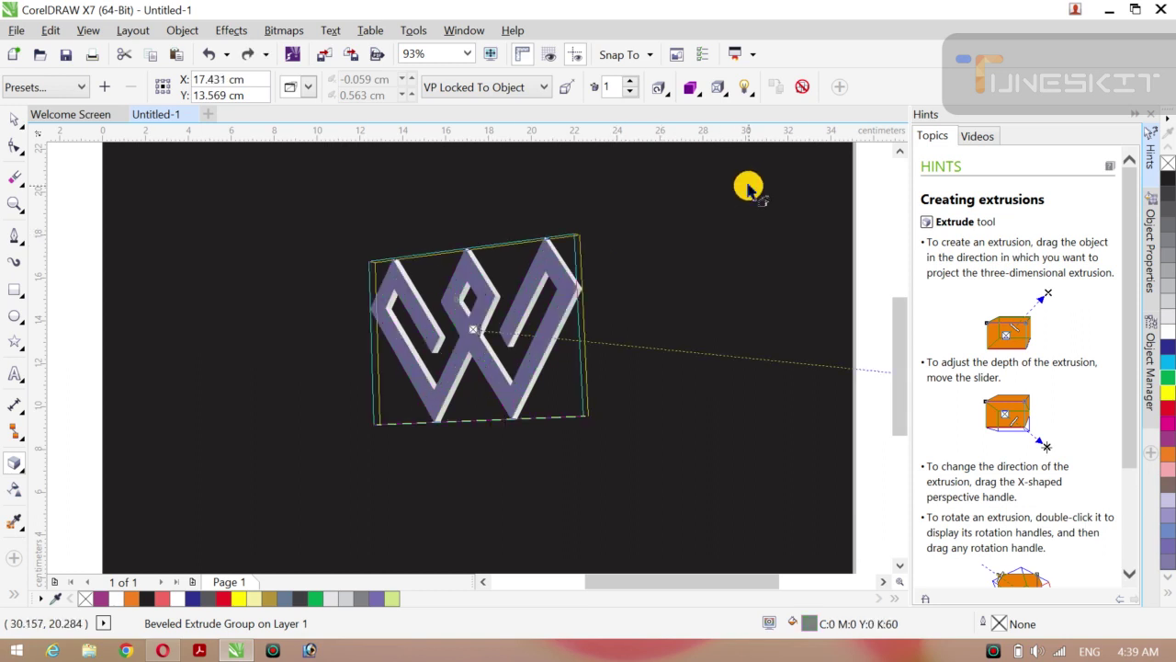
- Show only the bevel on the W and reshape it interactively to a 0.032 cm depth and 80.5° angle
{"action": "left_click", "coordinate": [744, 88]}
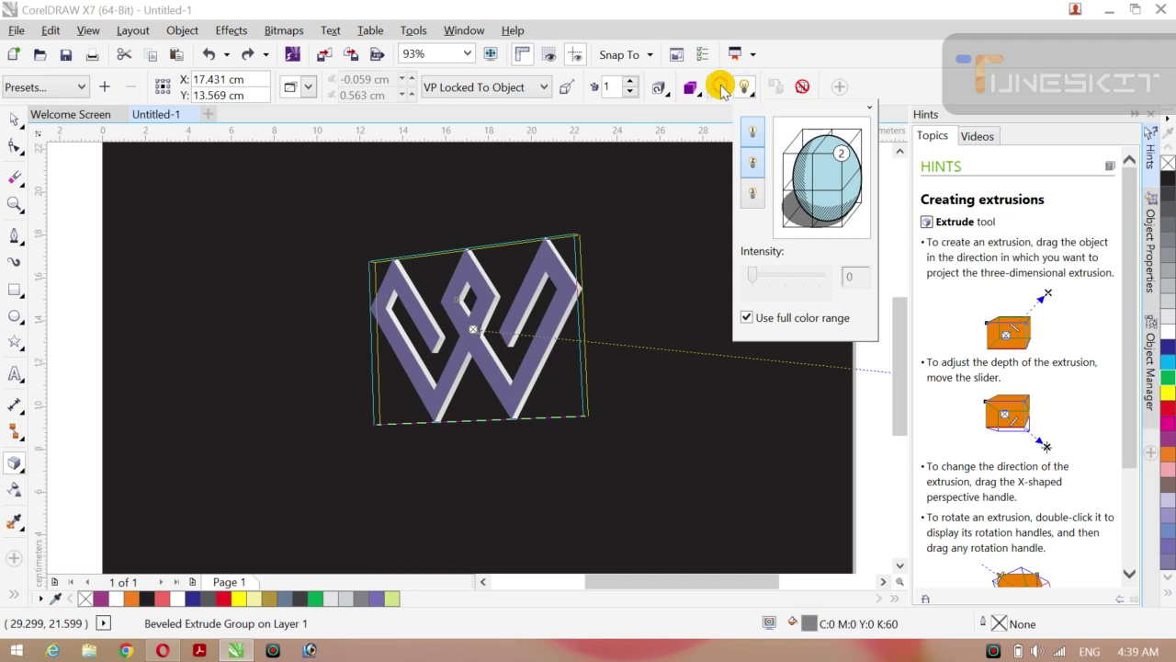
{"action": "left_click", "coordinate": [720, 89]}
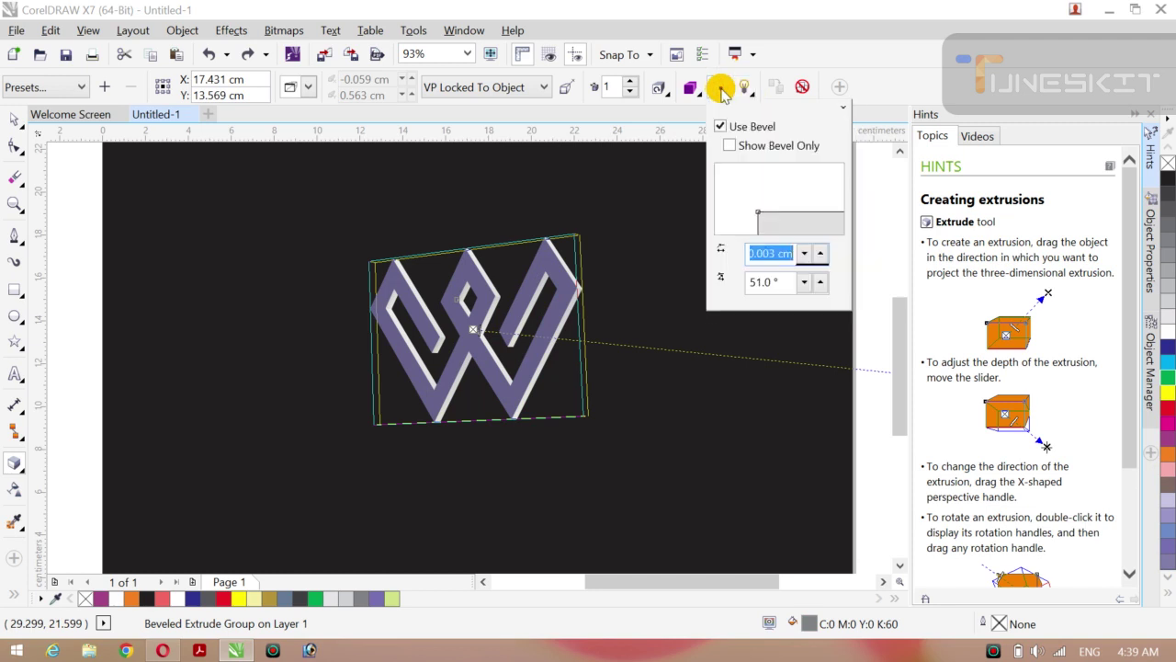
{"action": "left_click", "coordinate": [730, 146]}
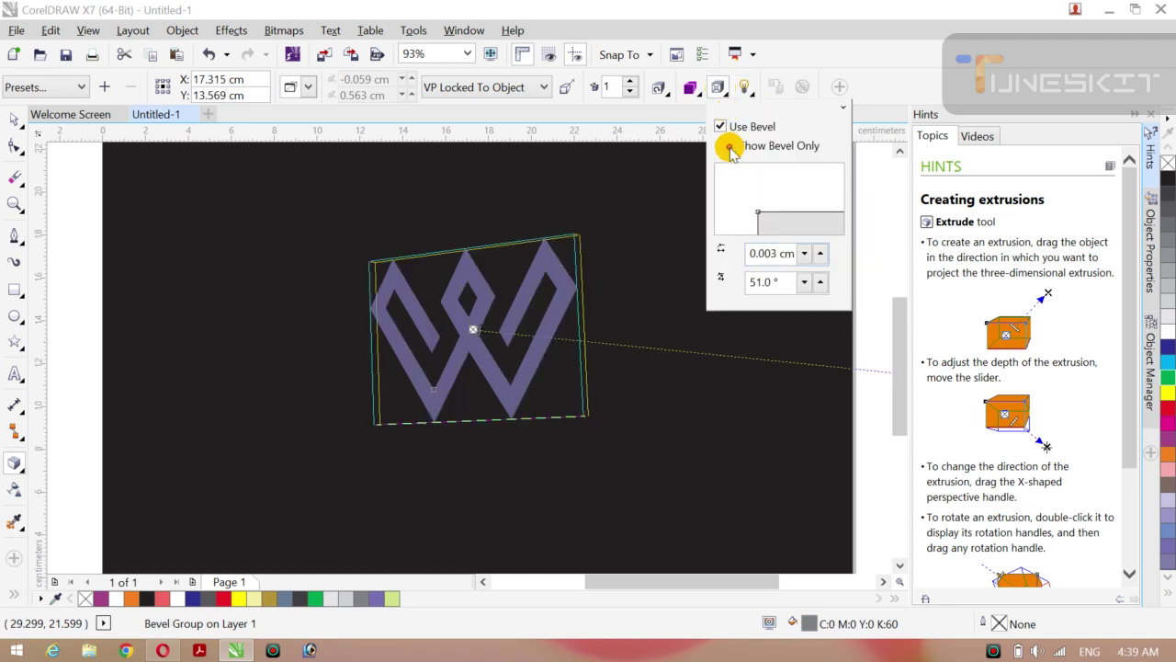
{"action": "left_click", "coordinate": [762, 212]}
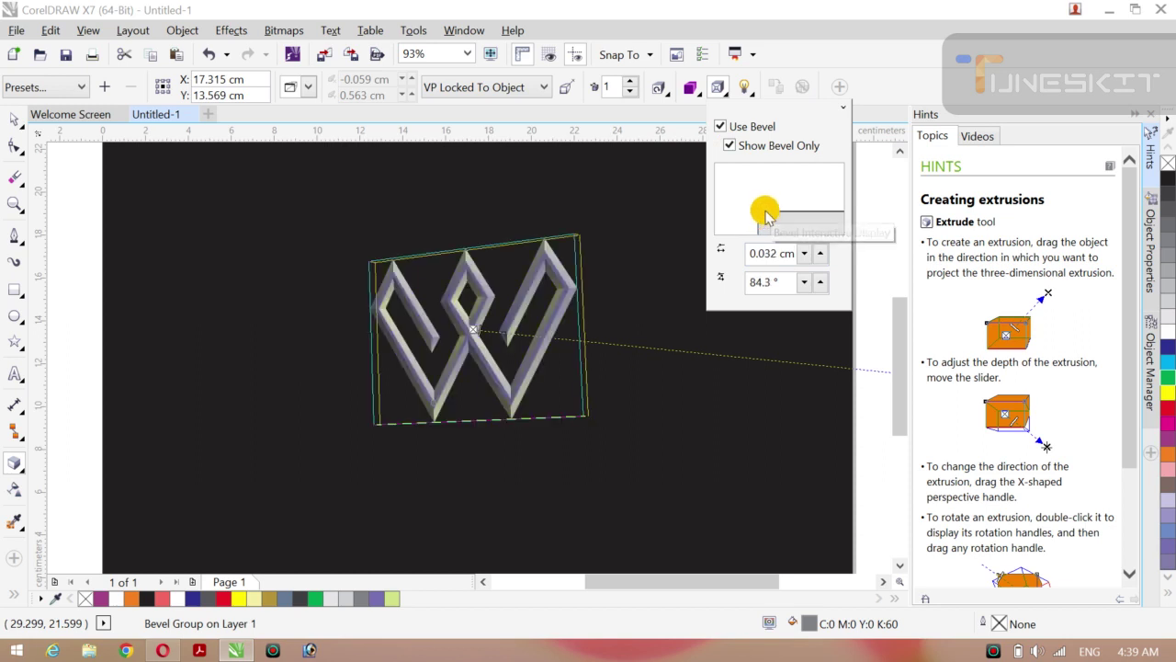
{"action": "left_click", "coordinate": [762, 211]}
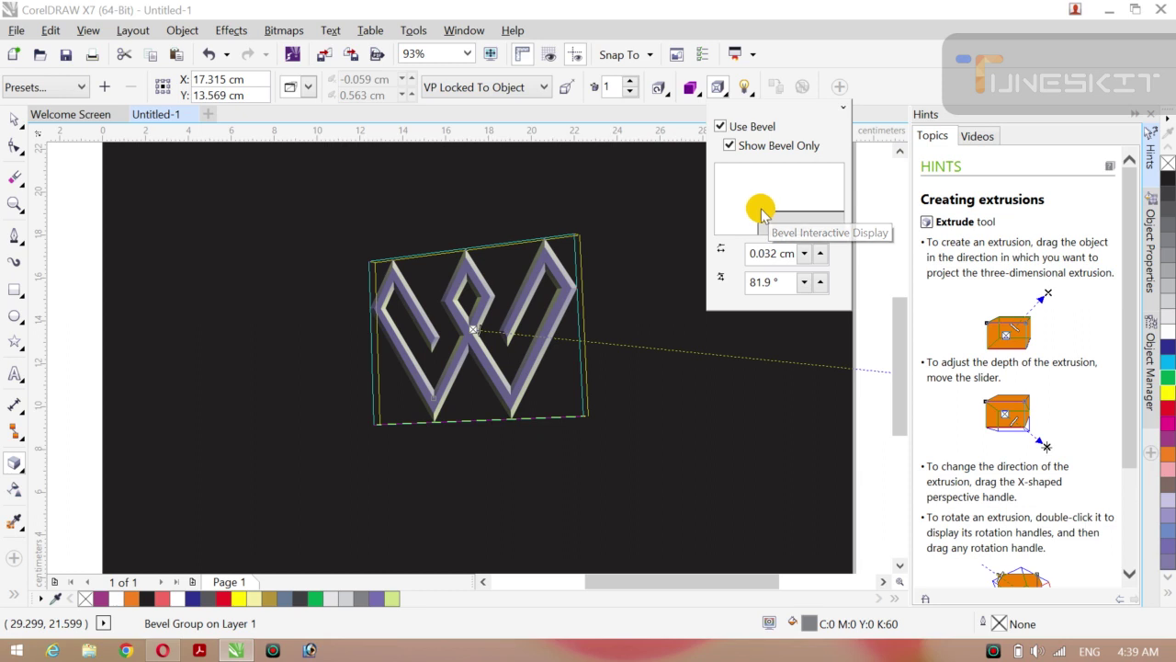
{"action": "left_click_drag", "start_coordinate": [762, 215], "coordinate": [758, 214]}
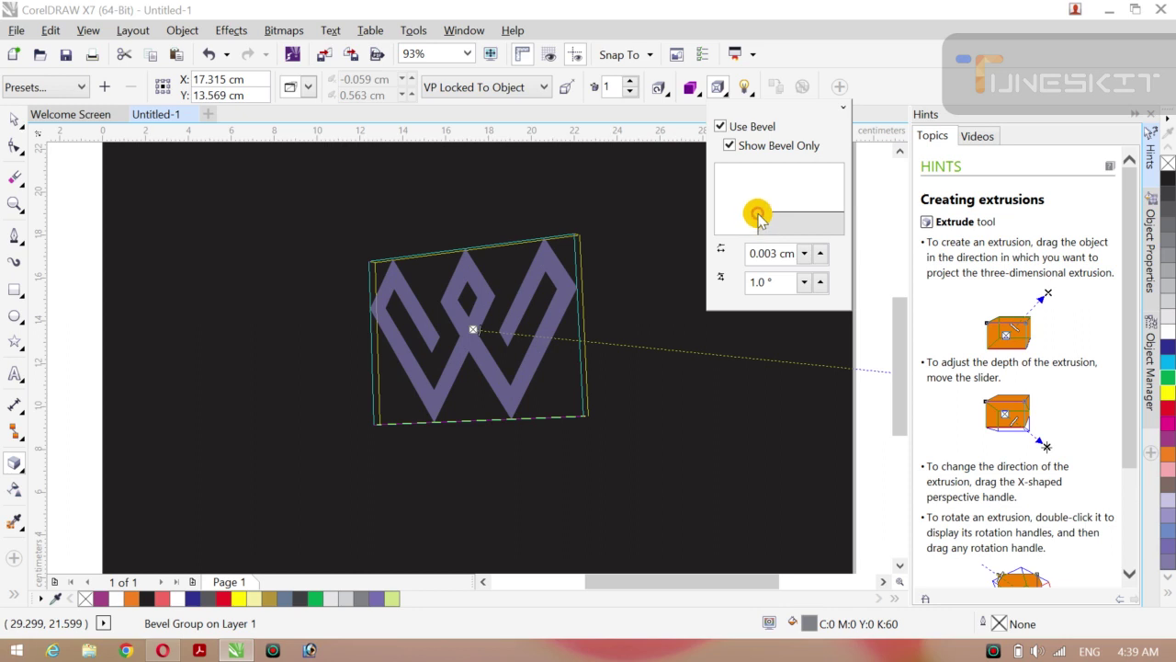
{"action": "left_click_drag", "start_coordinate": [762, 215], "coordinate": [759, 209]}
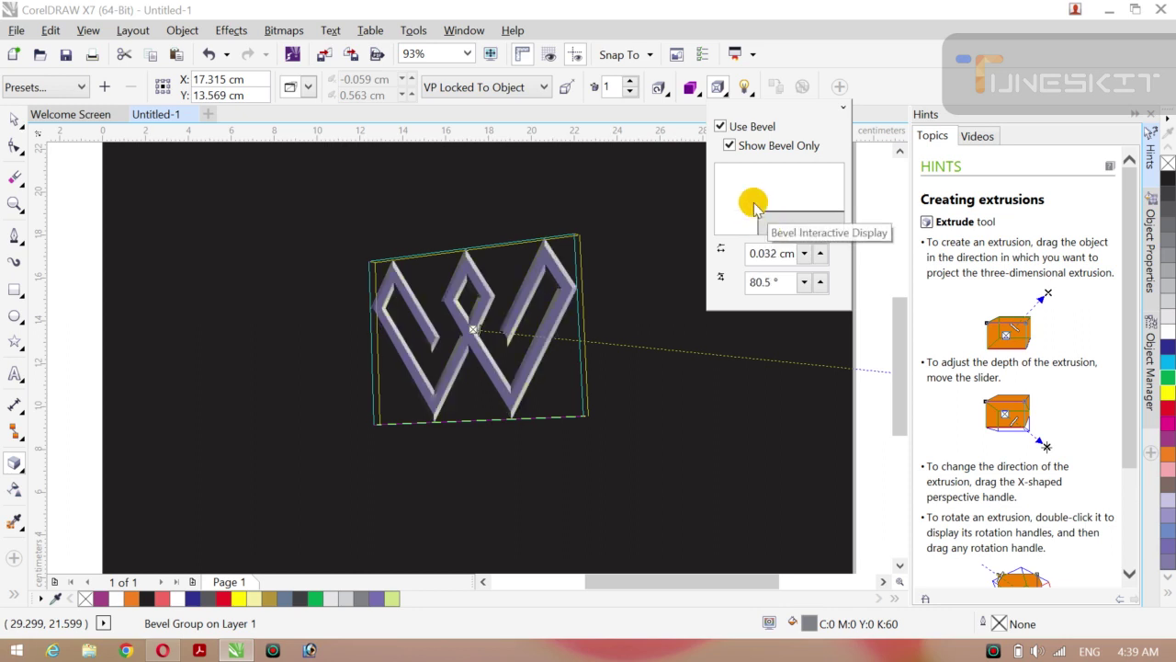
- Try yellow and slate blue as the solid color of the beveled W
{"action": "left_click", "coordinate": [692, 88]}
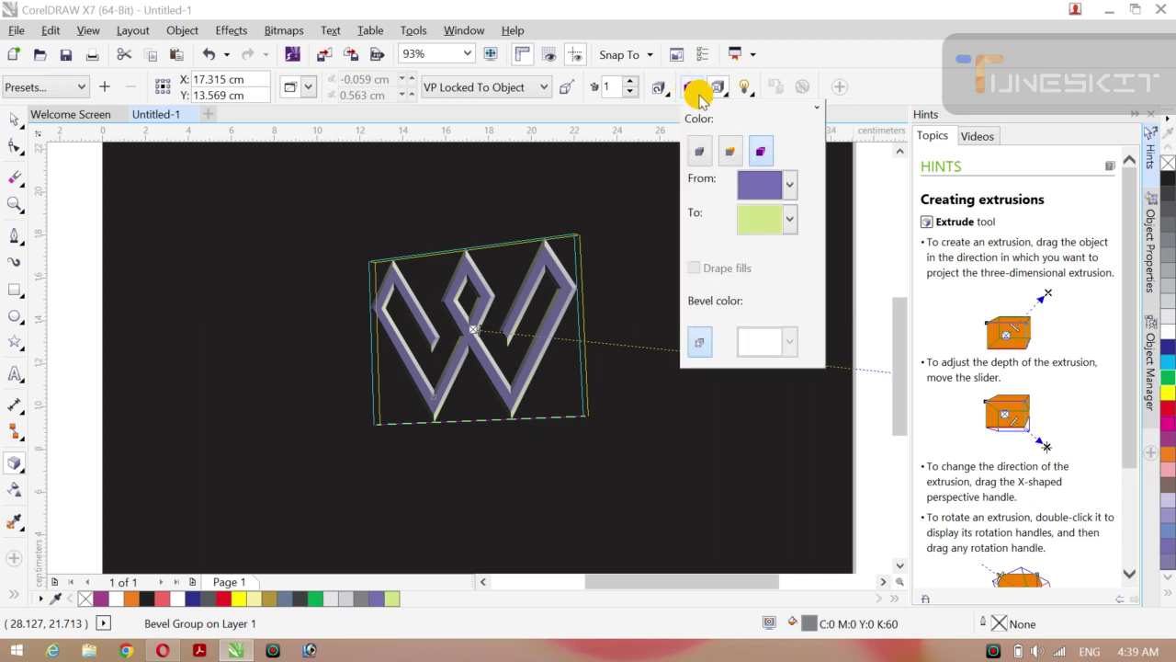
{"action": "left_click", "coordinate": [728, 153]}
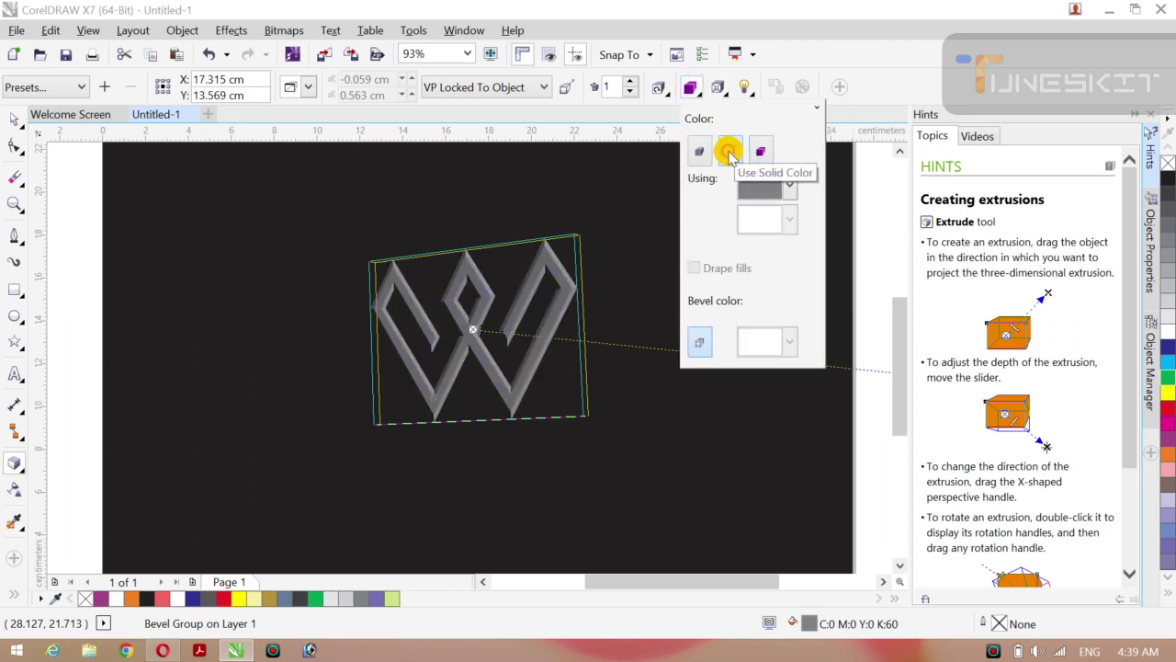
{"action": "left_click", "coordinate": [789, 188]}
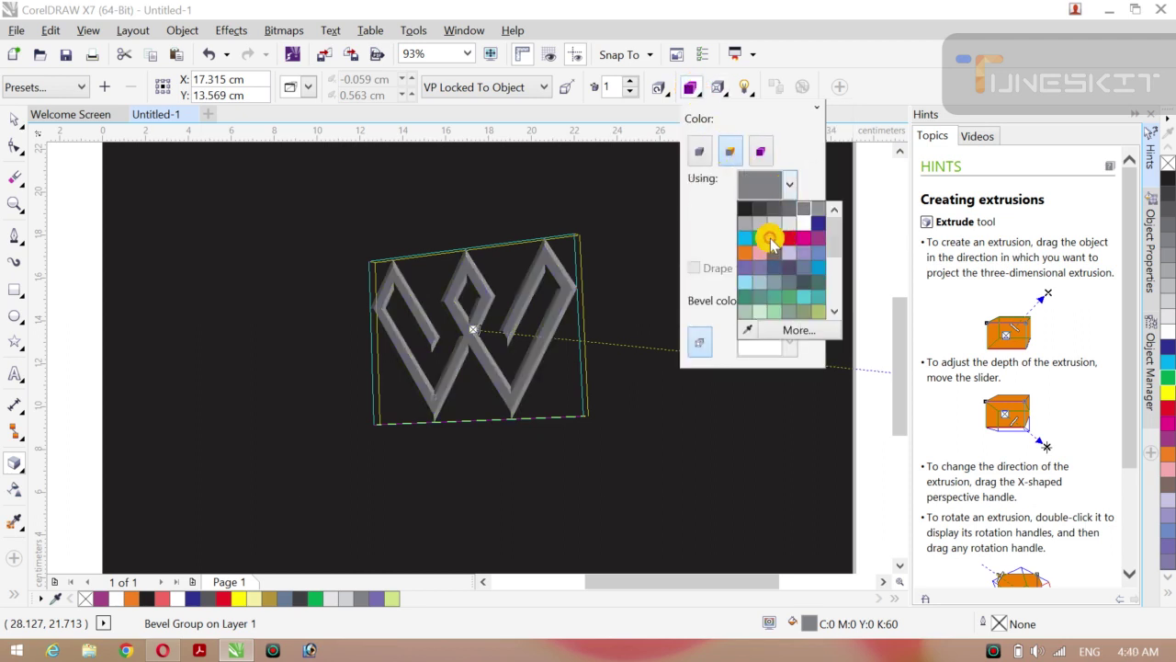
{"action": "left_click", "coordinate": [770, 237]}
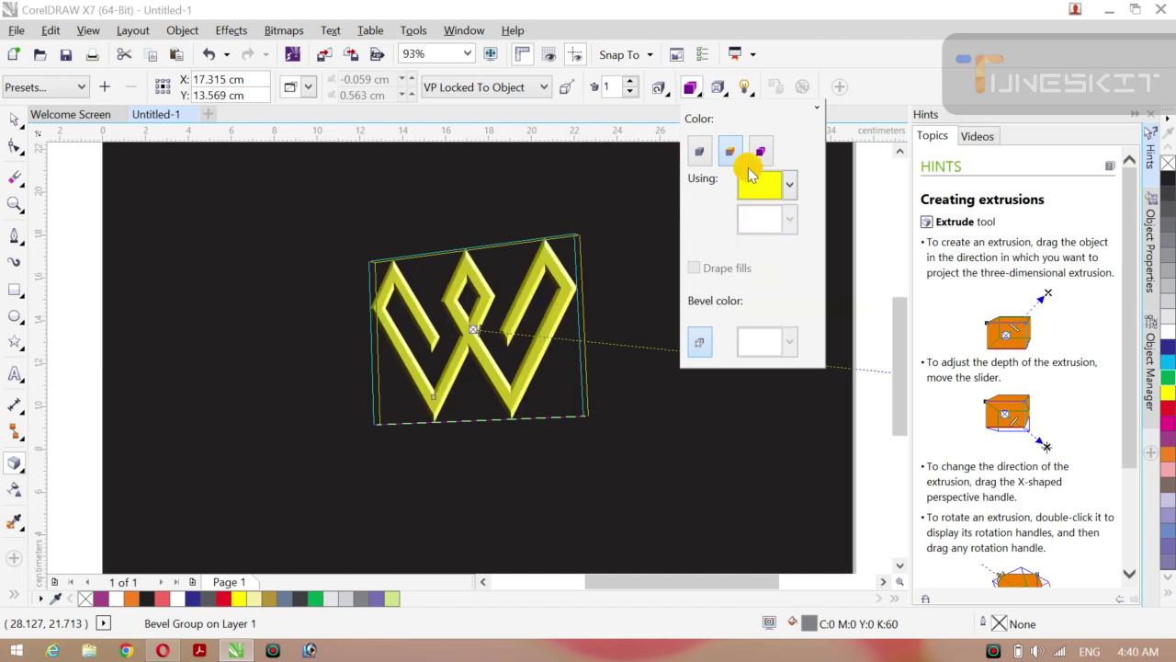
{"action": "left_click", "coordinate": [791, 190]}
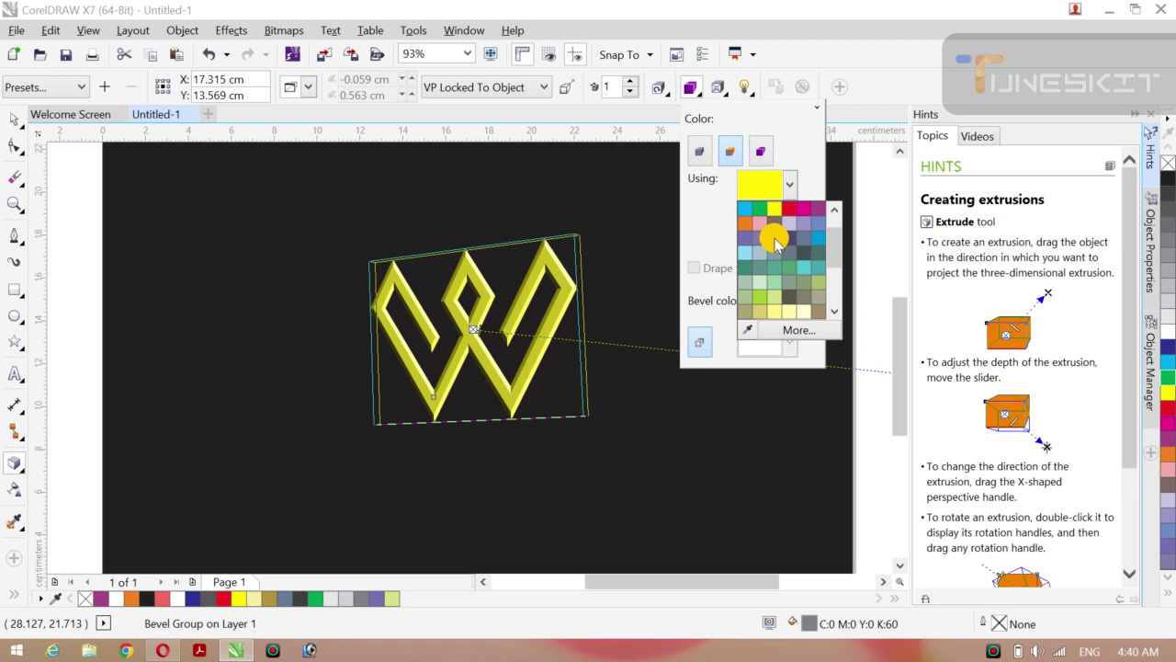
{"action": "left_click", "coordinate": [775, 240]}
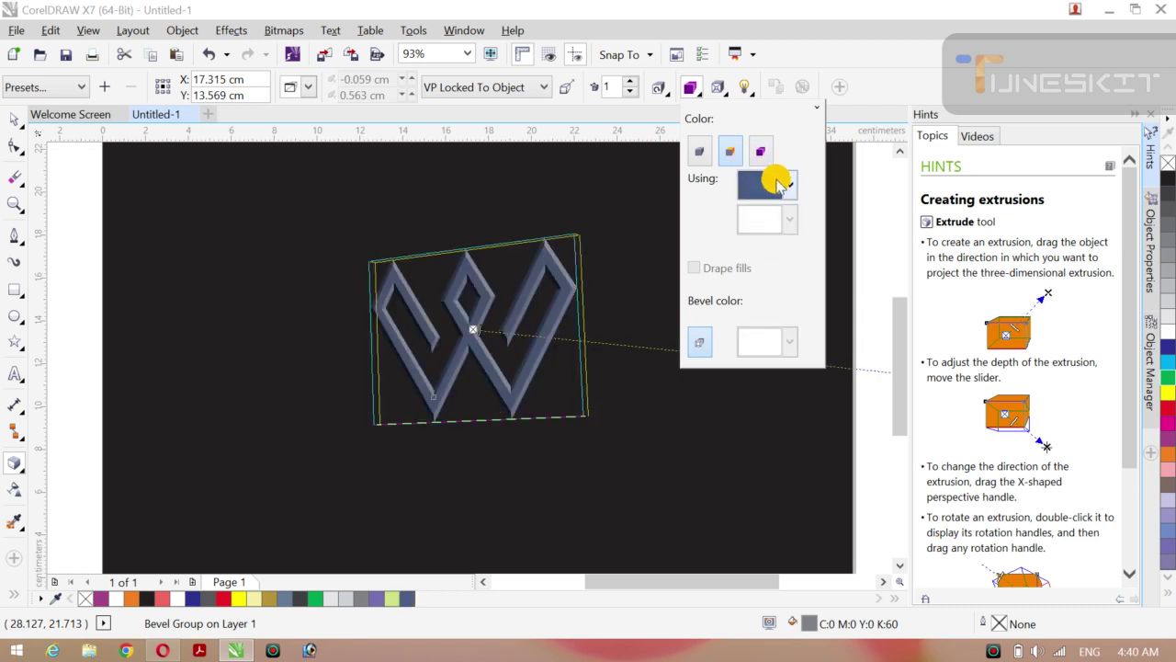
- Apply color shading to the beveled W, running from teal green to Neon Red
{"action": "left_click", "coordinate": [758, 145]}
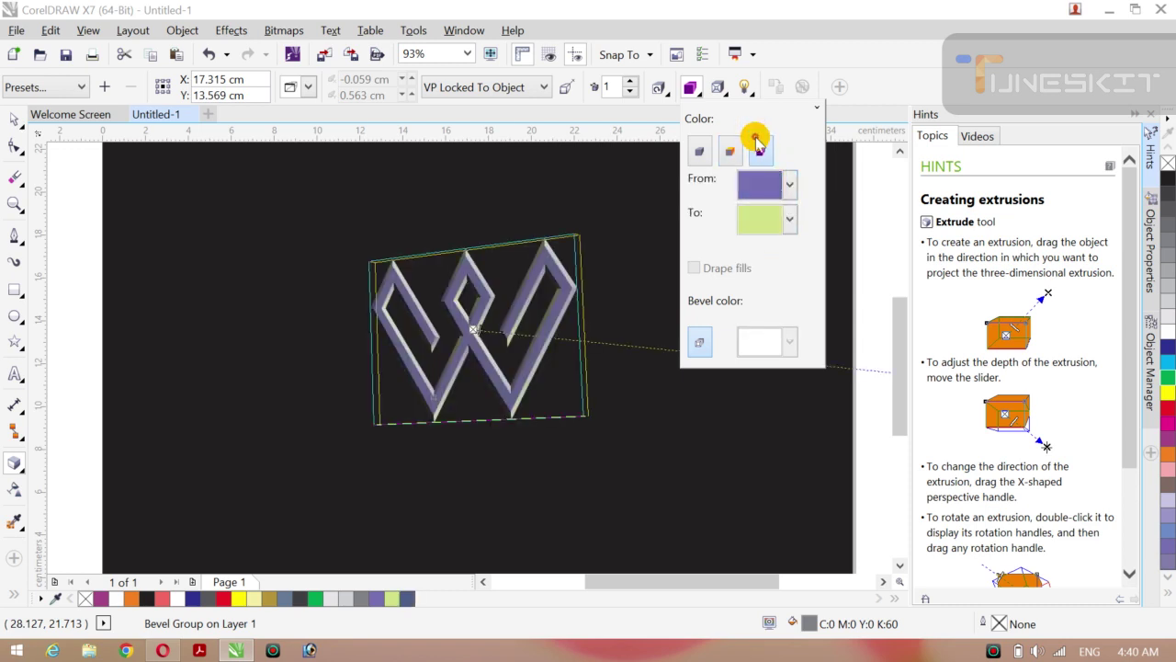
{"action": "left_click", "coordinate": [789, 184]}
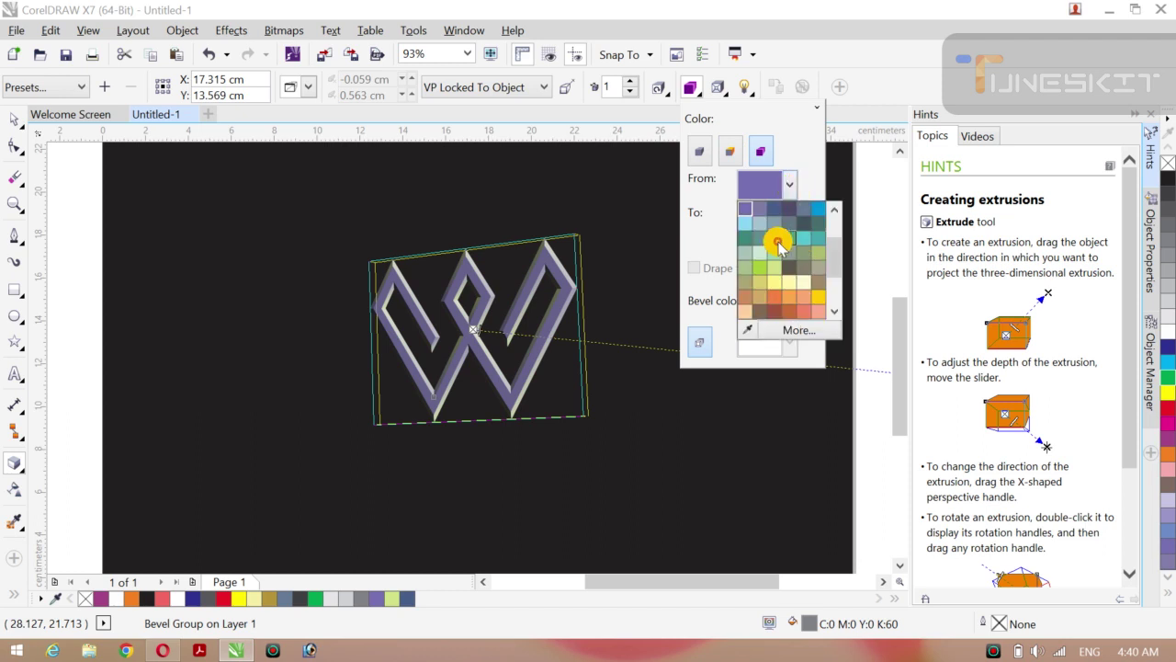
{"action": "left_click", "coordinate": [778, 245]}
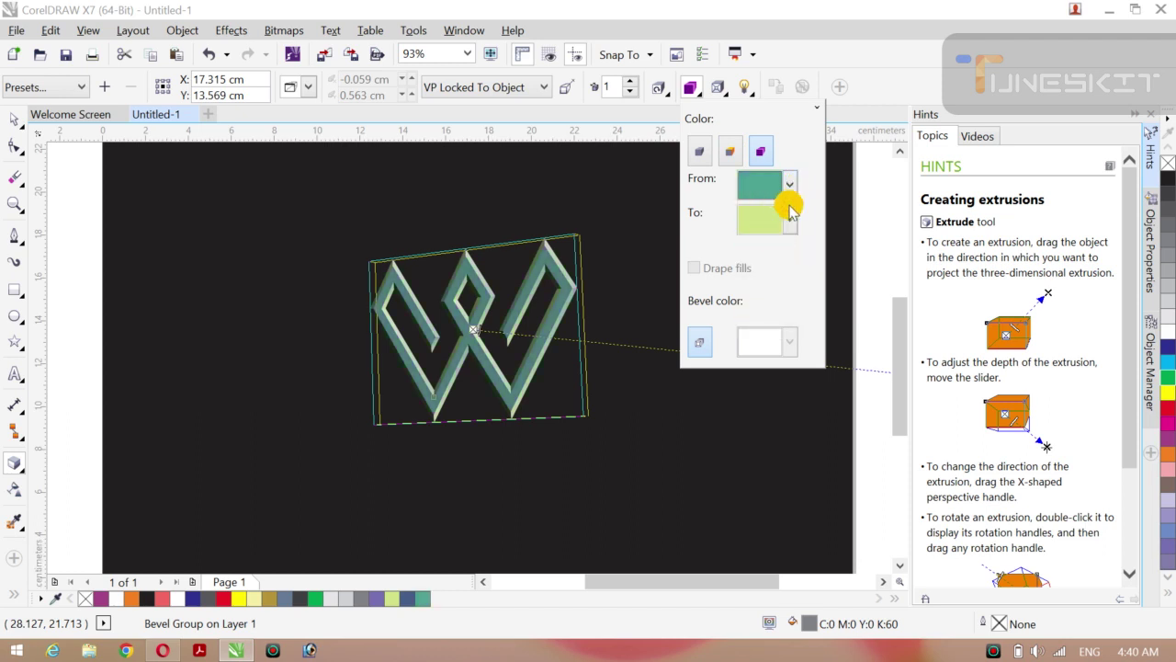
{"action": "left_click", "coordinate": [789, 217]}
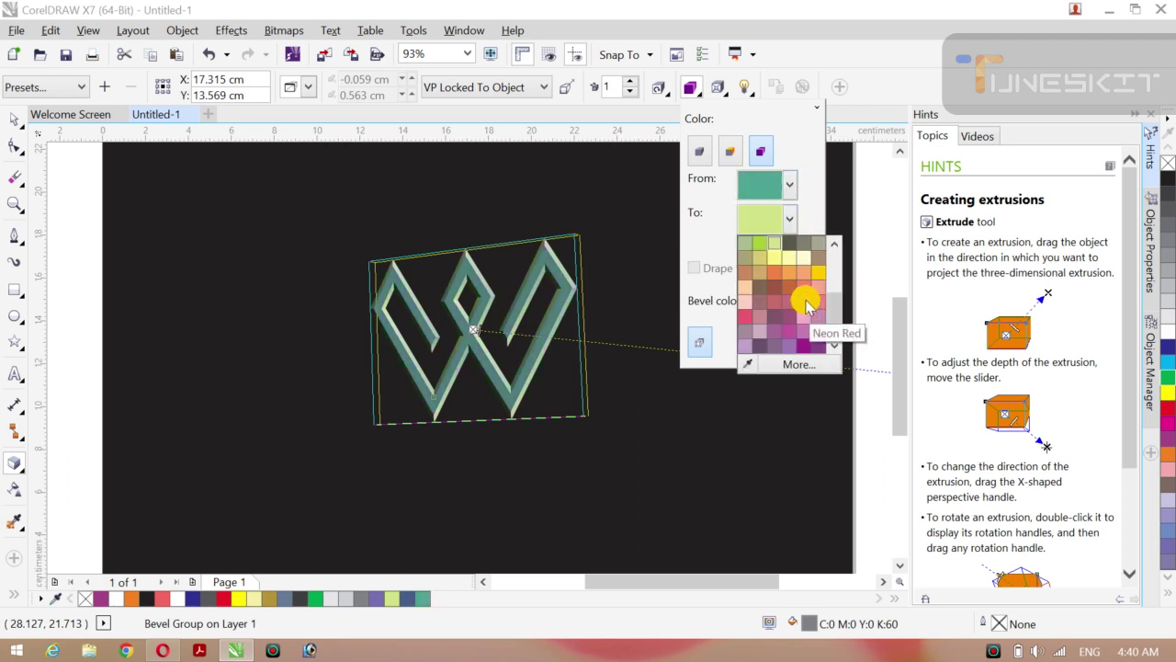
{"action": "left_click", "coordinate": [805, 301]}
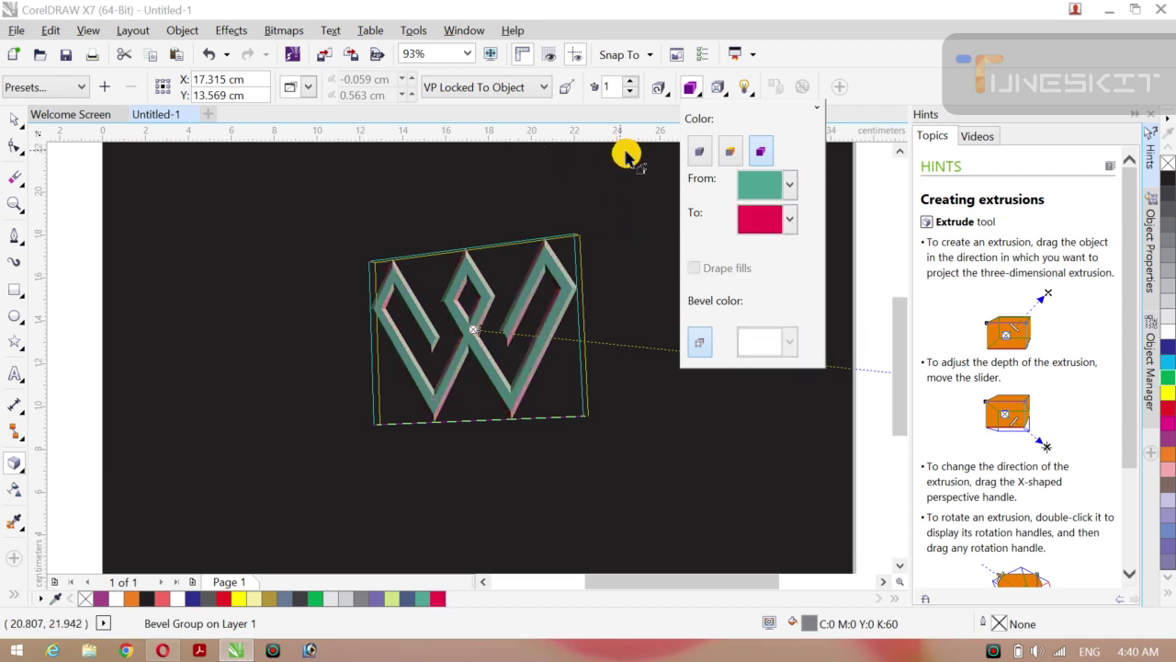
- Set the extrusion depth of the W to 11
{"action": "left_click", "coordinate": [631, 84]}
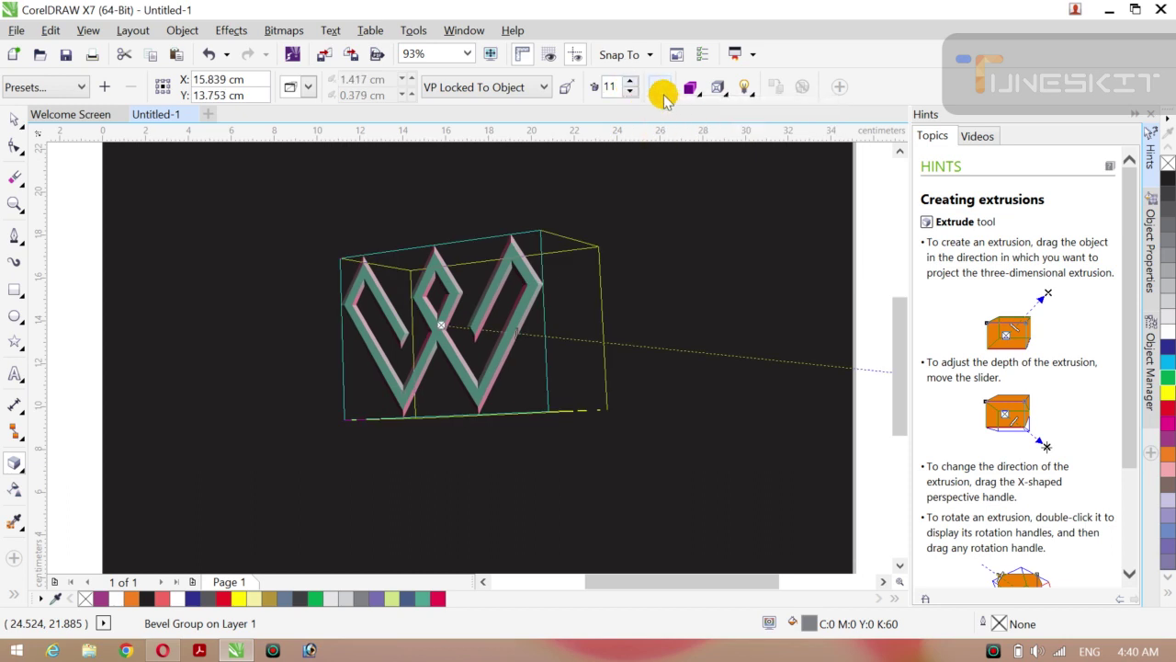
- Rotate the extruded W slightly in 3D so its front faces the viewer more directly
{"action": "left_click", "coordinate": [659, 86]}
{"action": "mouse_move", "coordinate": [748, 230]}
{"action": "left_mouse_down"}
{"action": "mouse_move", "coordinate": [732, 217]}
{"action": "mouse_move", "coordinate": [743, 231]}
{"action": "left_mouse_up"}
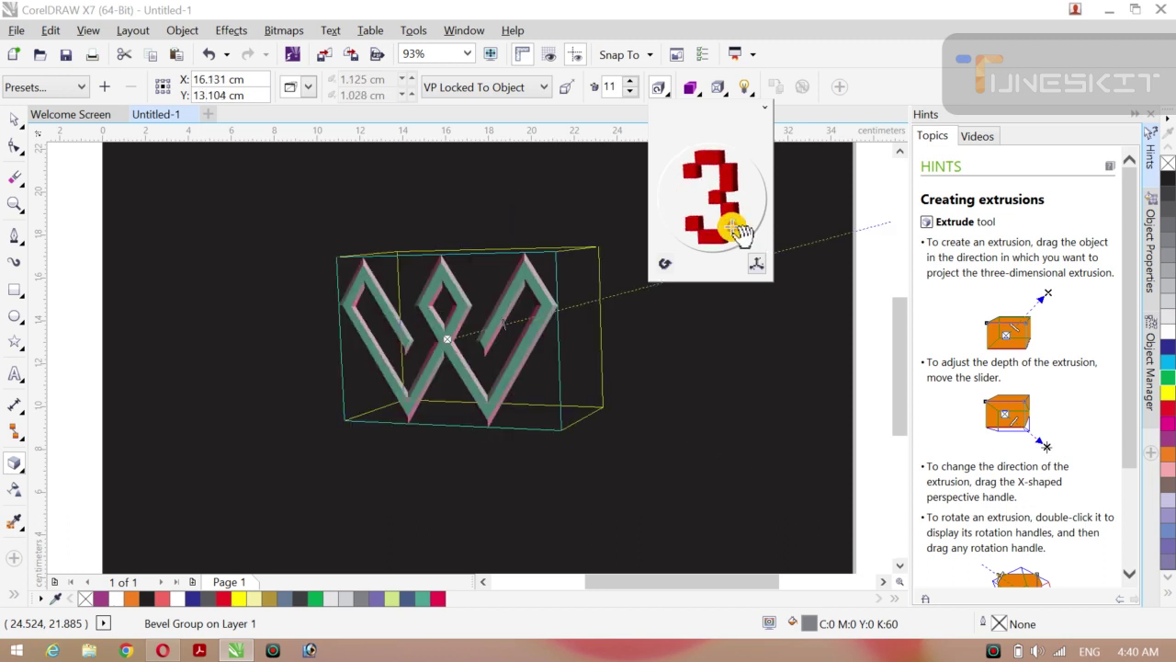
{"action": "left_click", "coordinate": [722, 90]}
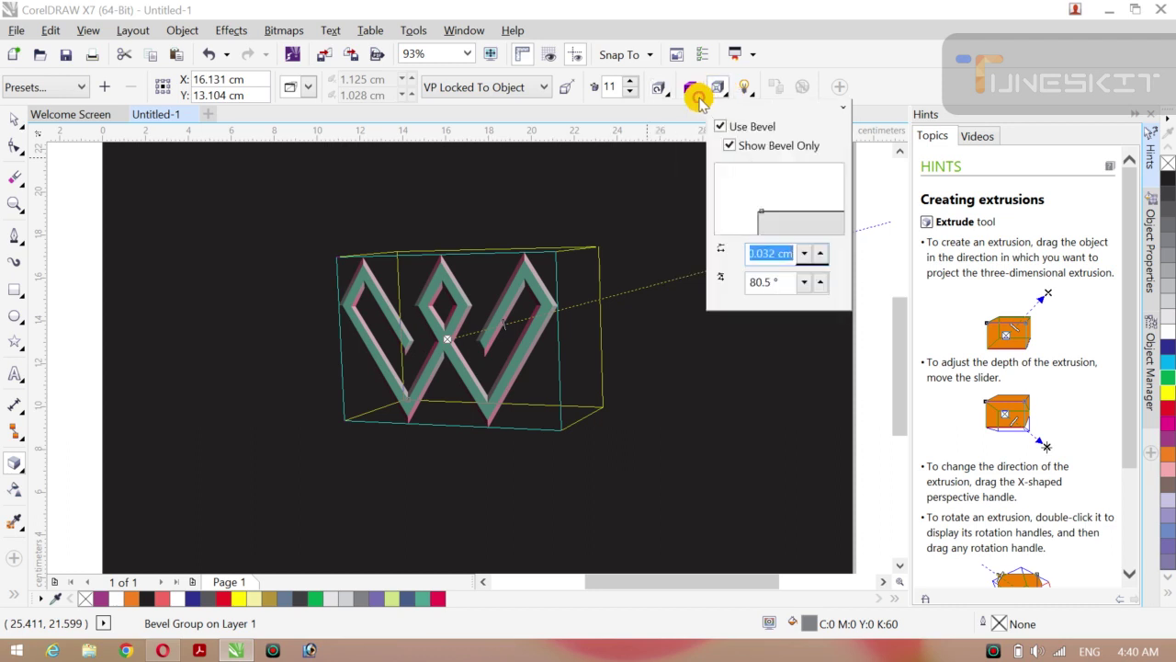
- Switch the W's extrusion to solid color and try purple, light gray and medium gray on it
{"action": "left_click", "coordinate": [691, 90]}
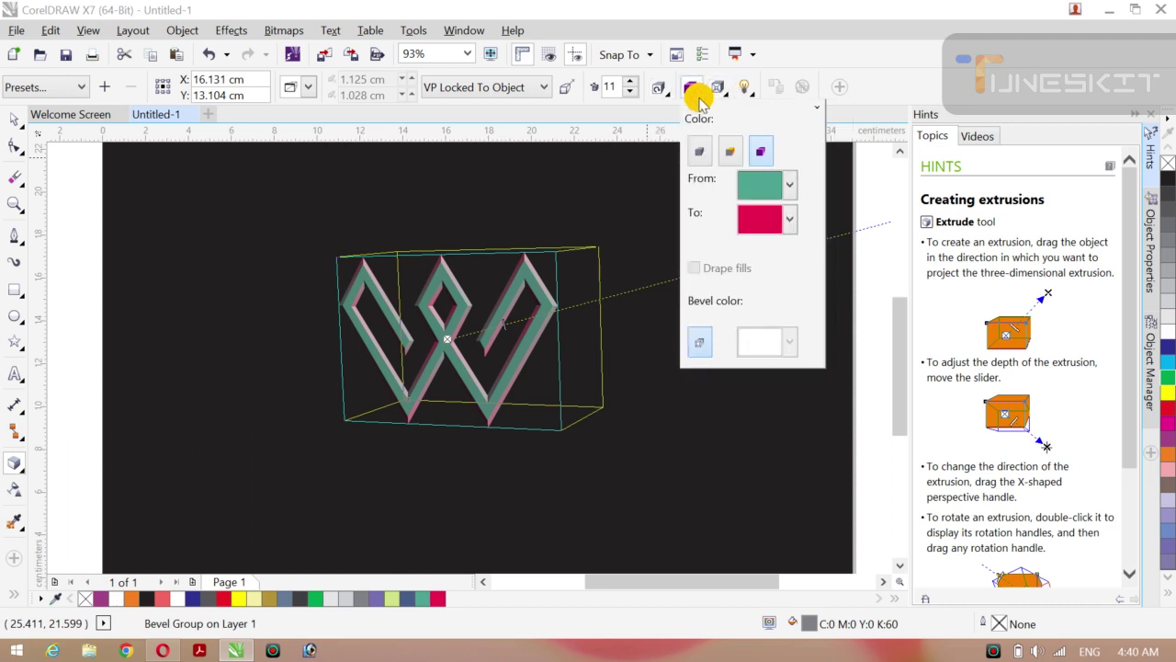
{"action": "left_click", "coordinate": [730, 150]}
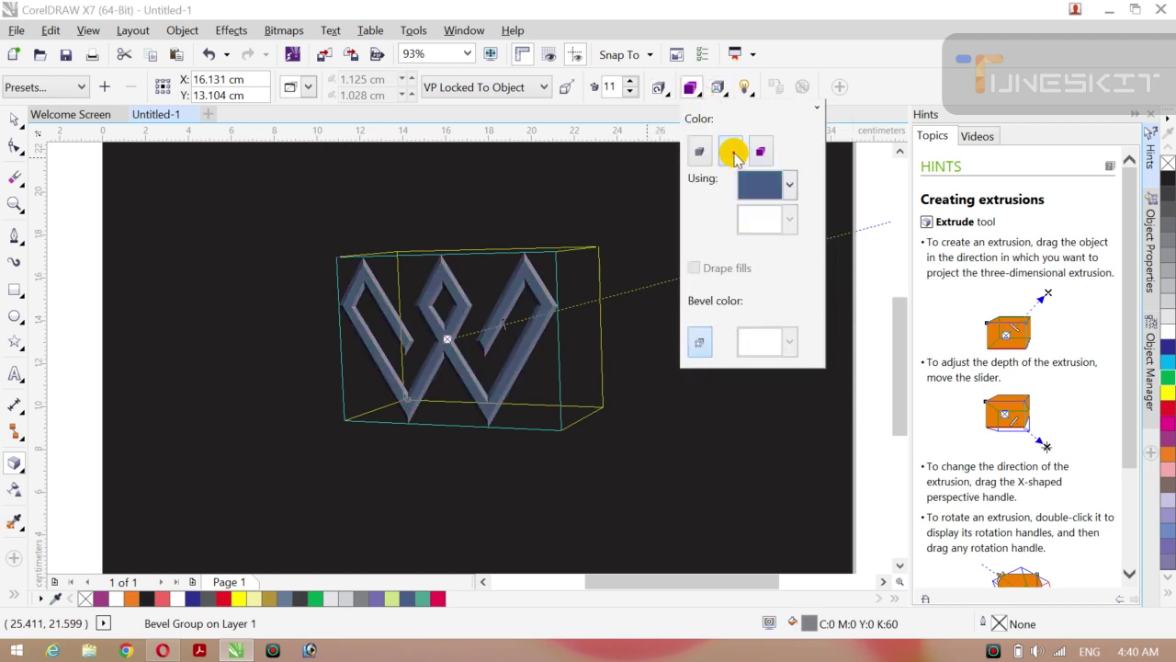
{"action": "left_click", "coordinate": [789, 184]}
{"action": "left_click", "coordinate": [744, 212]}
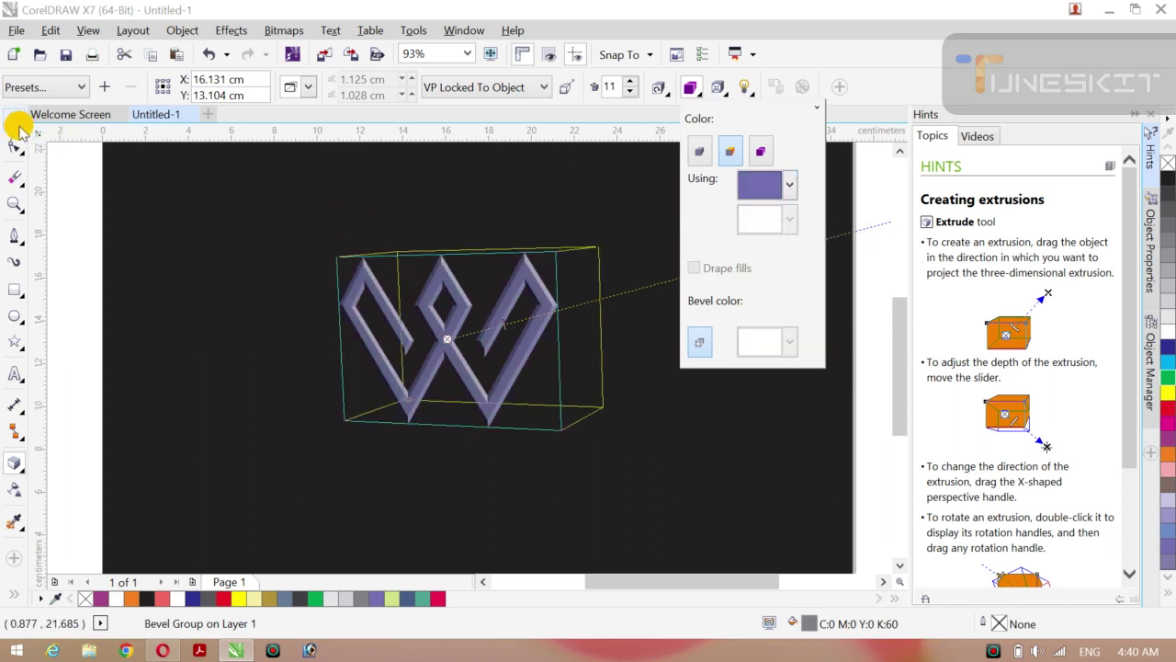
{"action": "left_click", "coordinate": [789, 189]}
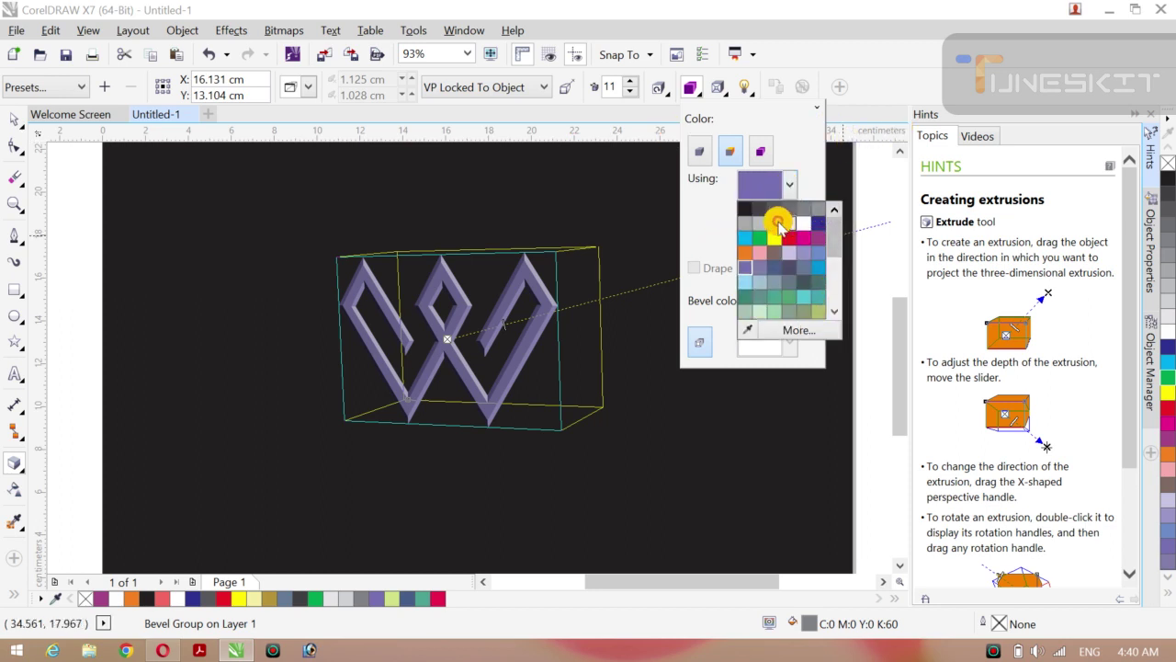
{"action": "left_click", "coordinate": [776, 224]}
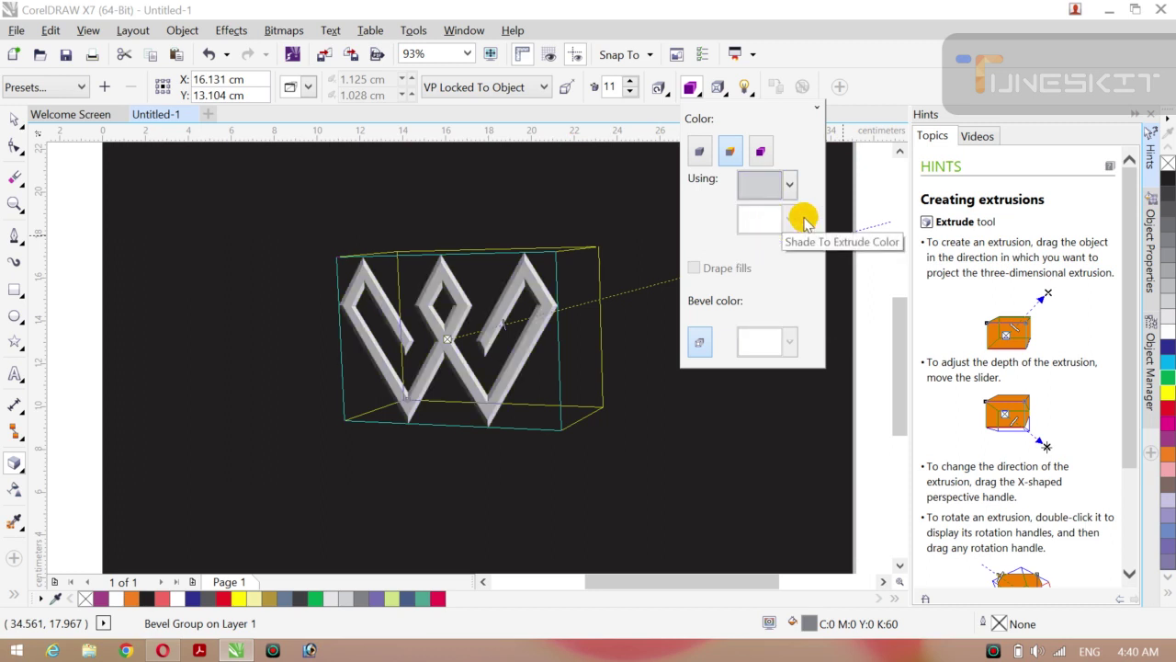
{"action": "left_click", "coordinate": [790, 188]}
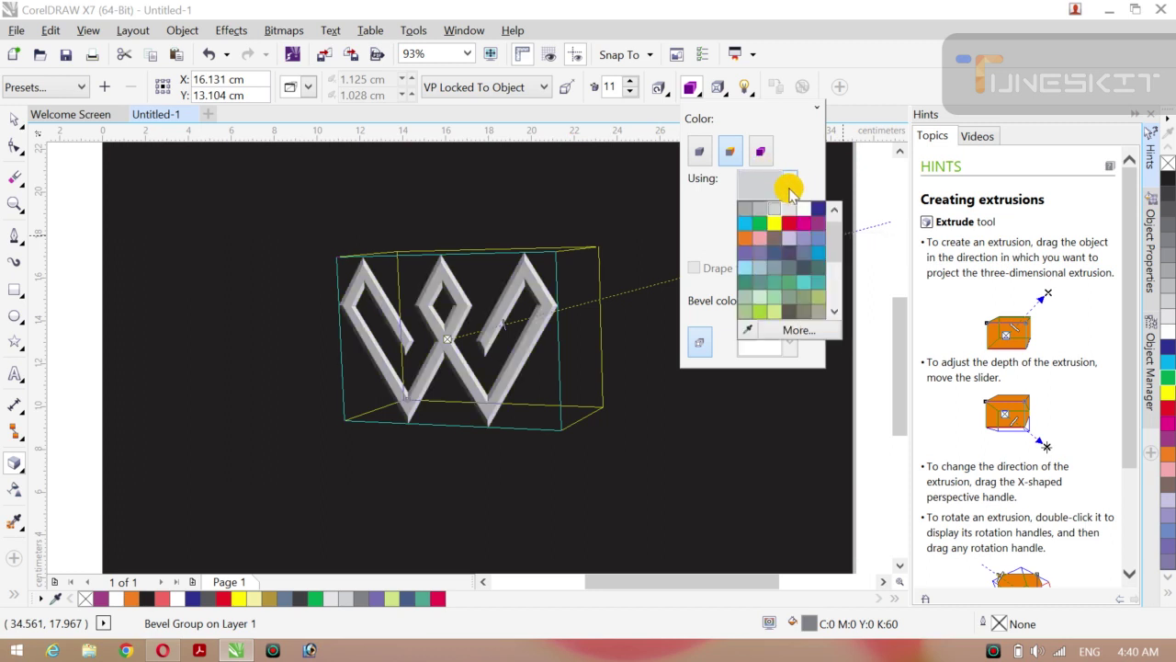
{"action": "left_click", "coordinate": [747, 211]}
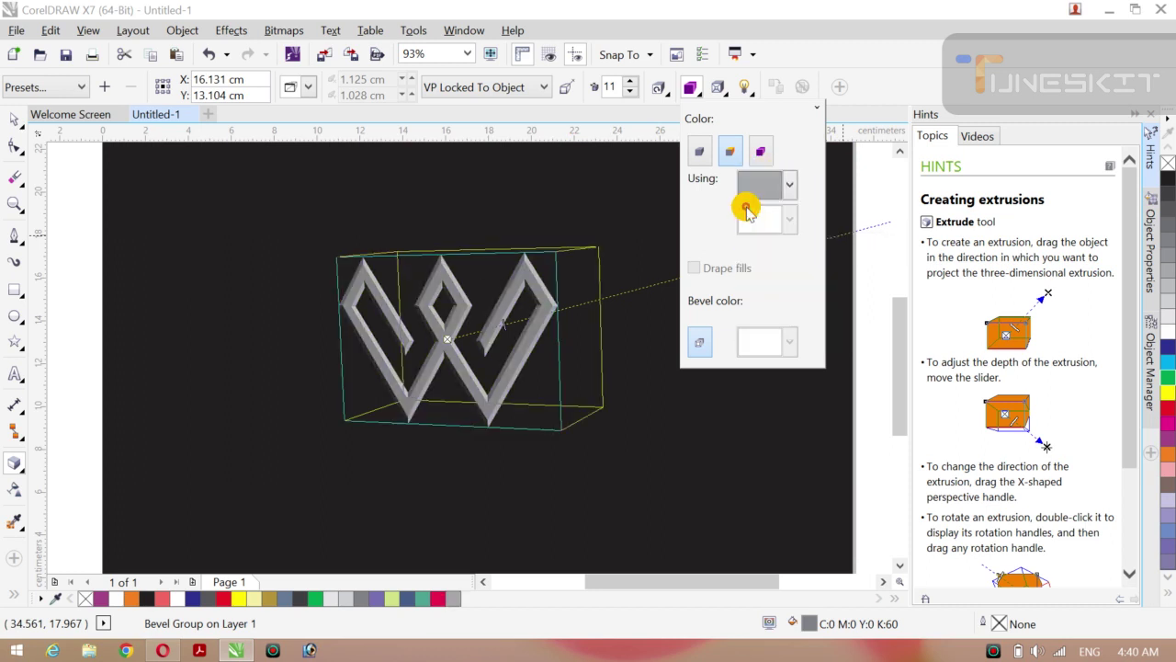
- Set the extrusion's solid color to white and deselect the W
{"action": "left_click", "coordinate": [790, 184]}
{"action": "left_click", "coordinate": [799, 211]}
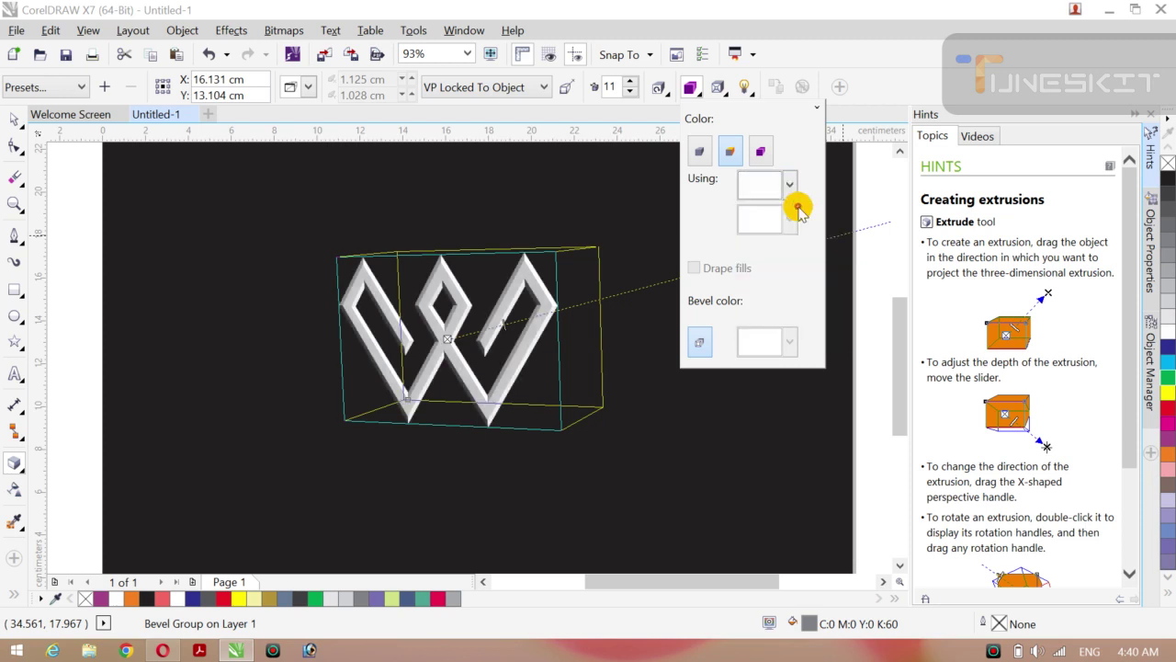
{"action": "left_click", "coordinate": [15, 121]}
{"action": "left_click", "coordinate": [33, 117]}
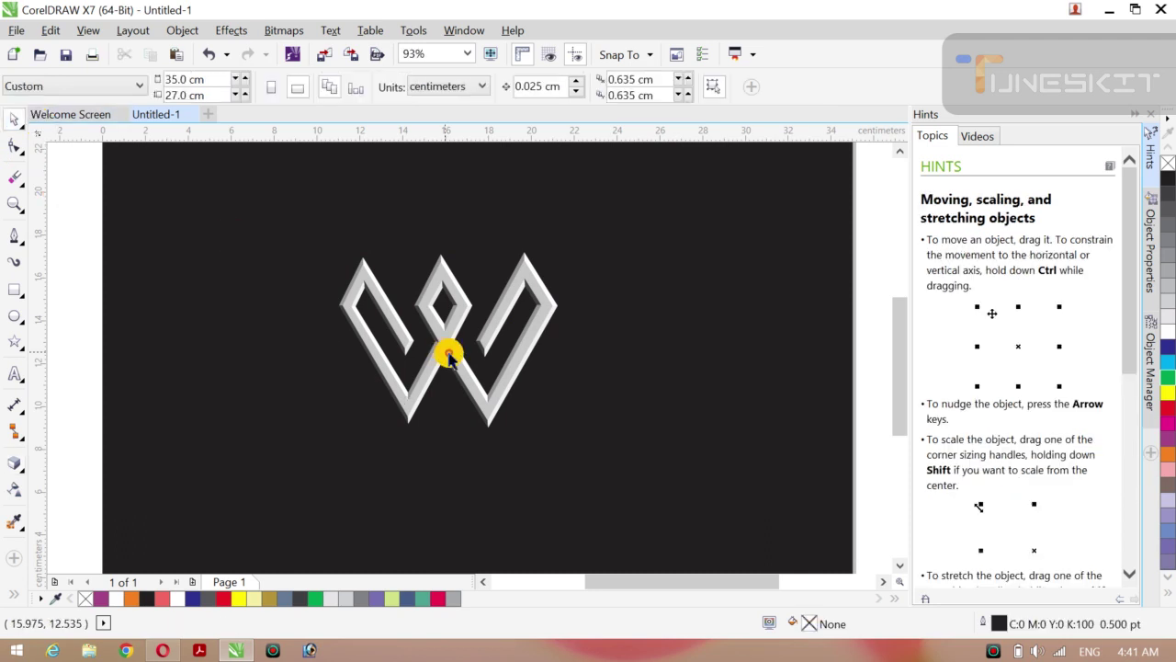
- Enlarge the beveled W about its center in two passes and reposition it at about X 17.2 cm, Y 12.38 cm
{"action": "left_click", "coordinate": [494, 413]}
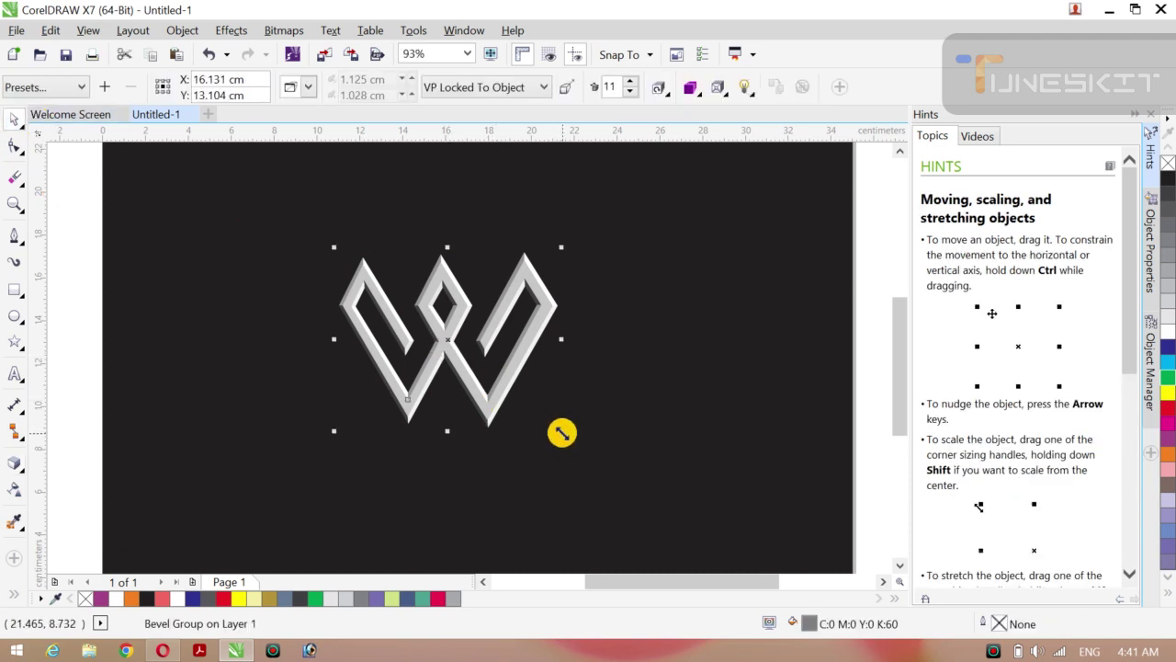
{"action": "left_click_drag", "start_coordinate": [562, 433], "coordinate": [619, 478]}
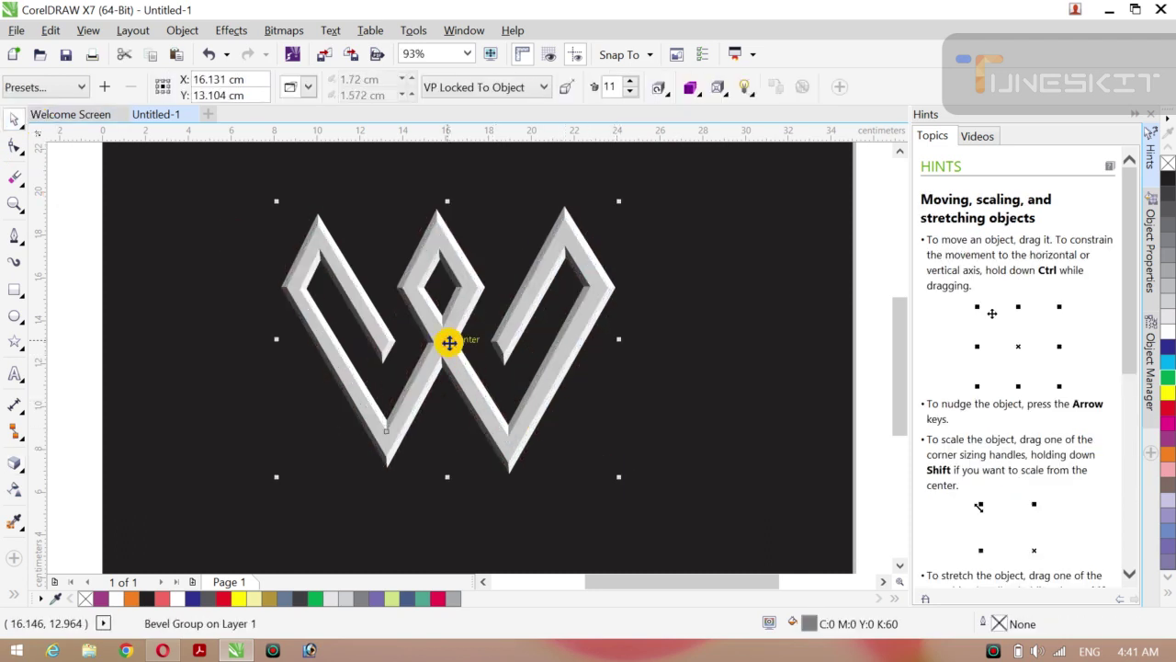
{"action": "left_click_drag", "start_coordinate": [448, 342], "coordinate": [466, 349]}
{"action": "key", "text": "Escape"}
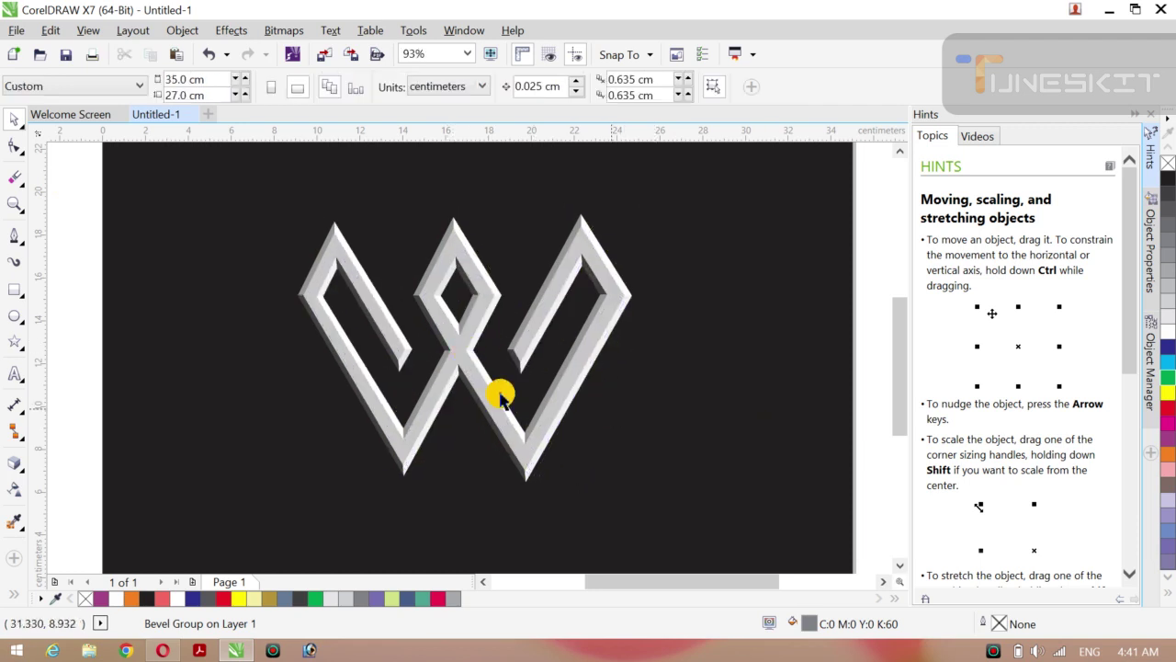
{"action": "left_click", "coordinate": [474, 384]}
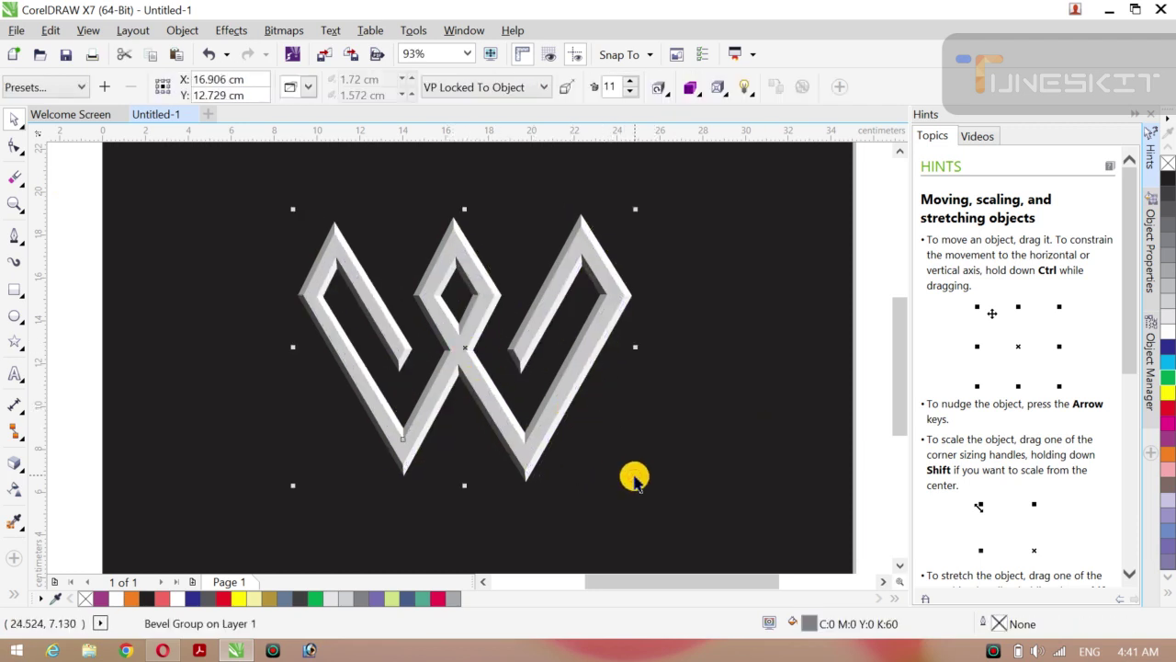
{"action": "left_click_drag", "start_coordinate": [634, 484], "coordinate": [681, 521]}
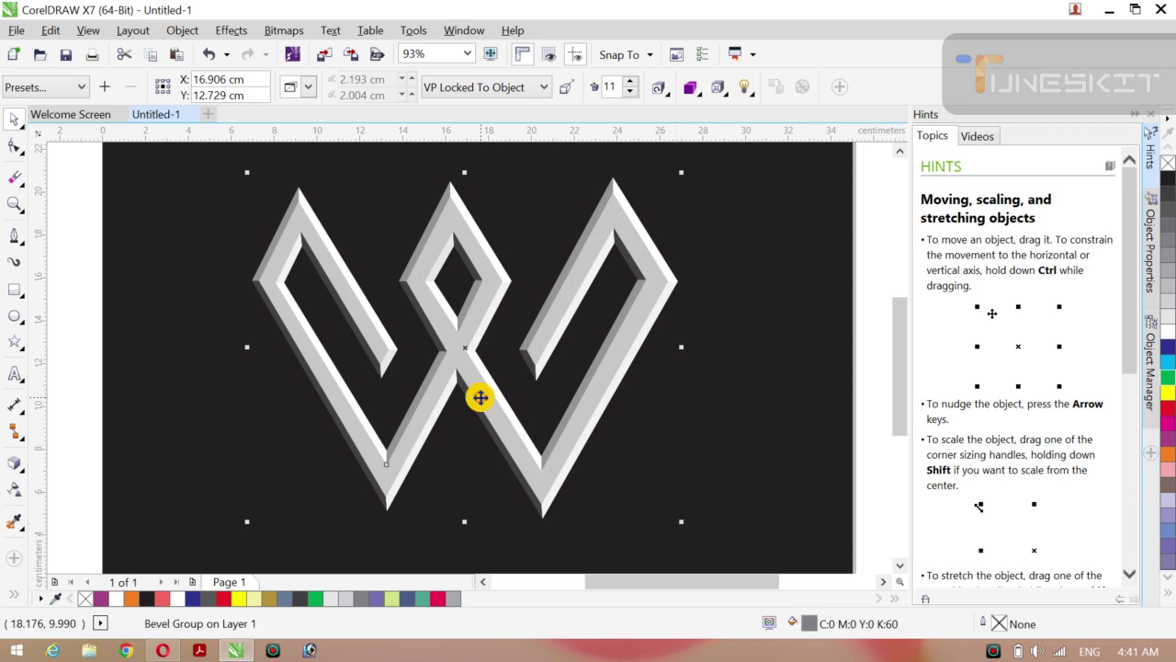
{"action": "left_click_drag", "start_coordinate": [459, 344], "coordinate": [465, 351]}
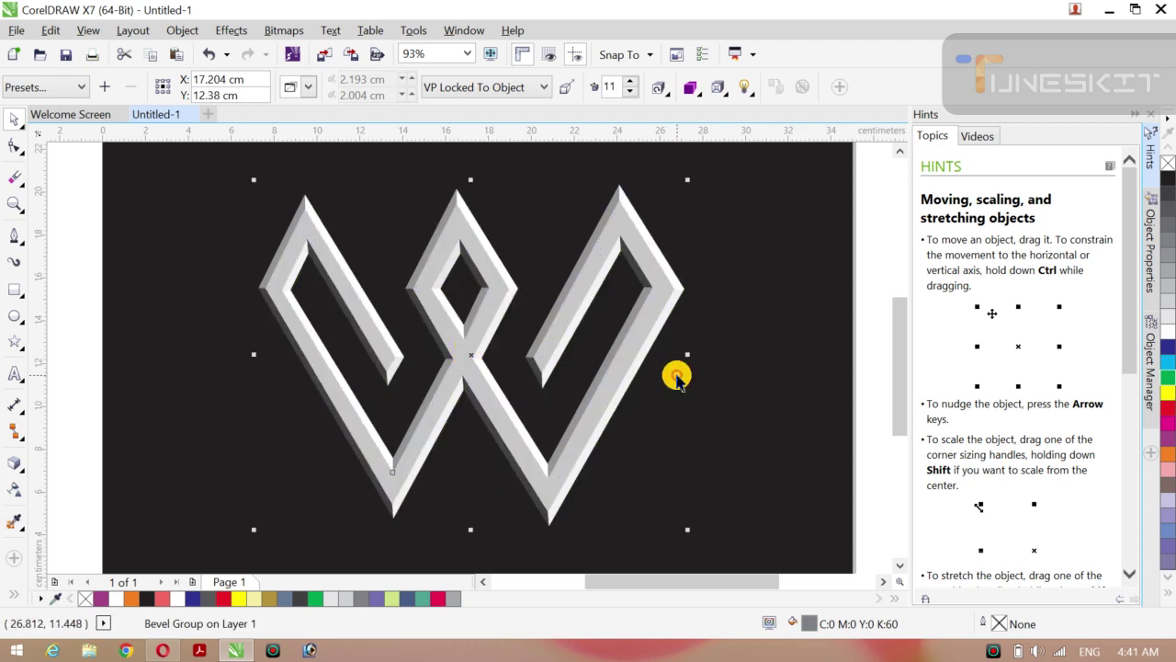
{"action": "left_click", "coordinate": [698, 384]}
- Try to narrow the W horizontally from its left side and undo the change
{"action": "left_click", "coordinate": [479, 349]}
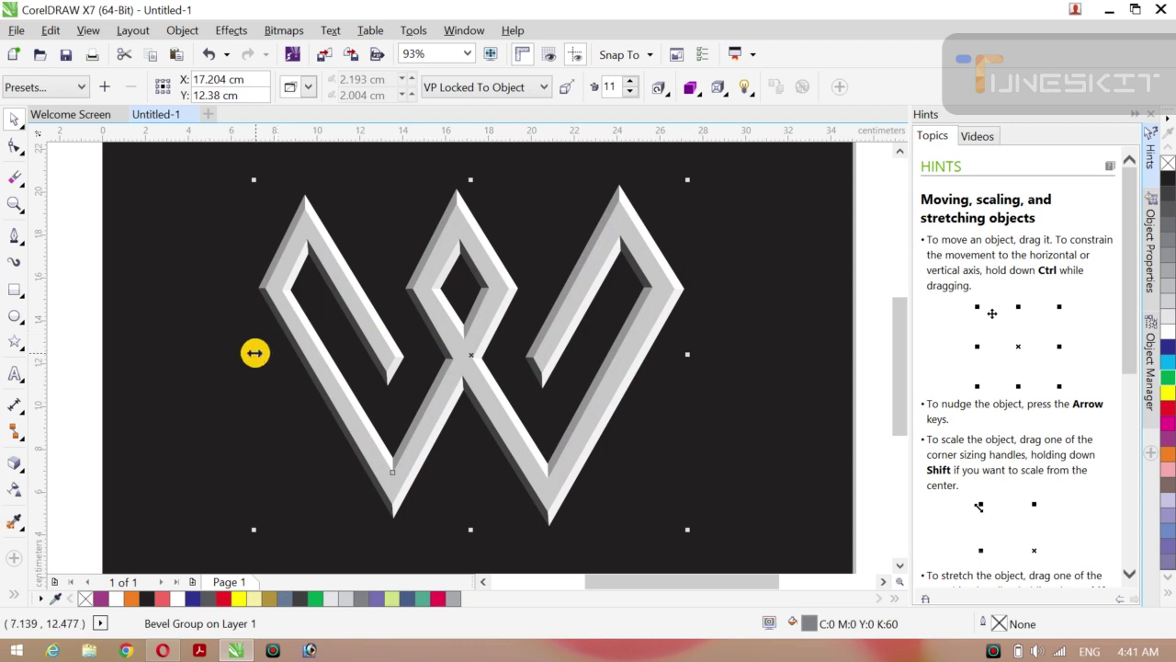
{"action": "left_click_drag", "start_coordinate": [255, 353], "coordinate": [347, 365]}
{"action": "key", "text": "ctrl+z"}
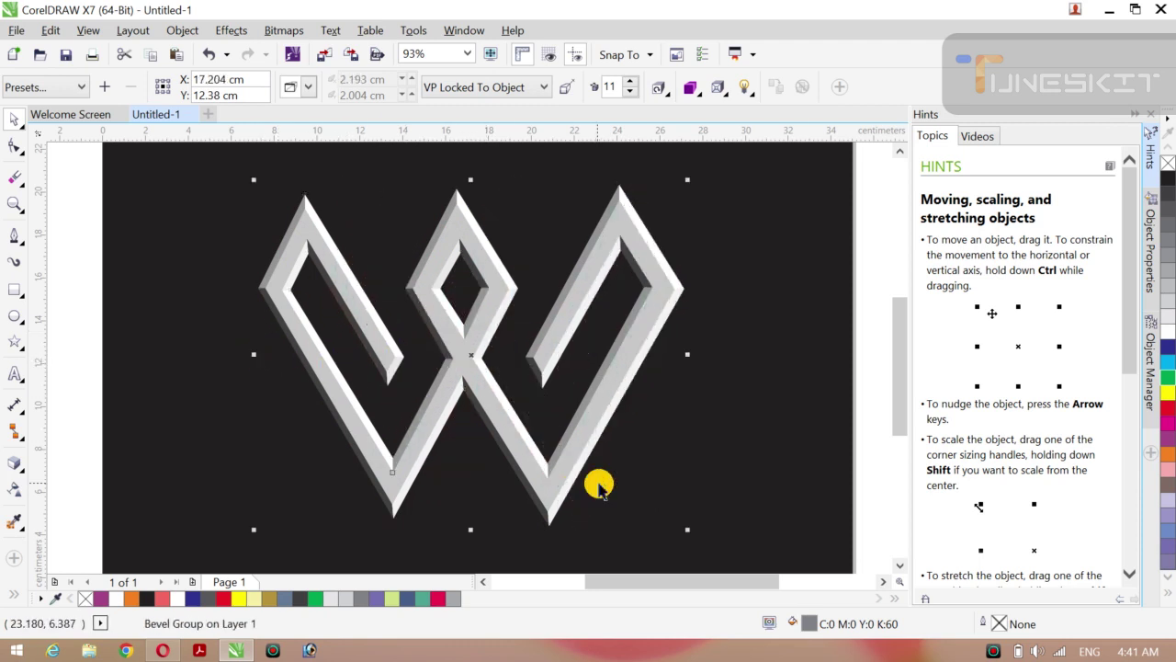
{"action": "left_click", "coordinate": [205, 408]}
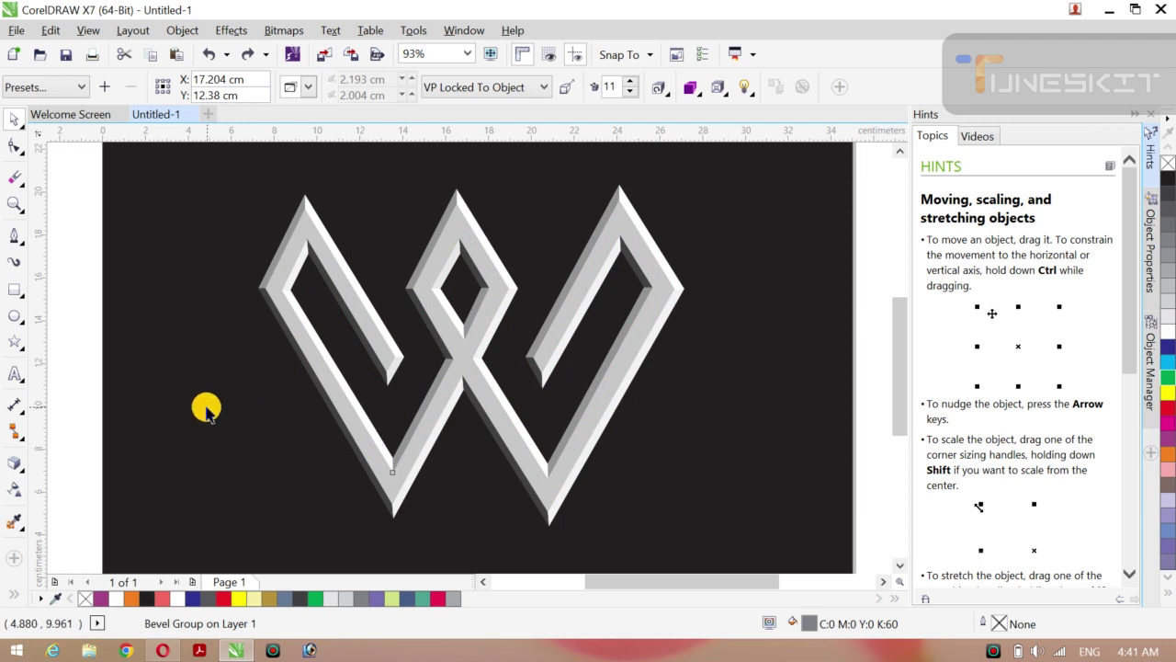
- Apply Green (C100 M0 Y100 K0) as both the fill and the outline color of the beveled W
{"action": "left_click", "coordinate": [585, 430]}
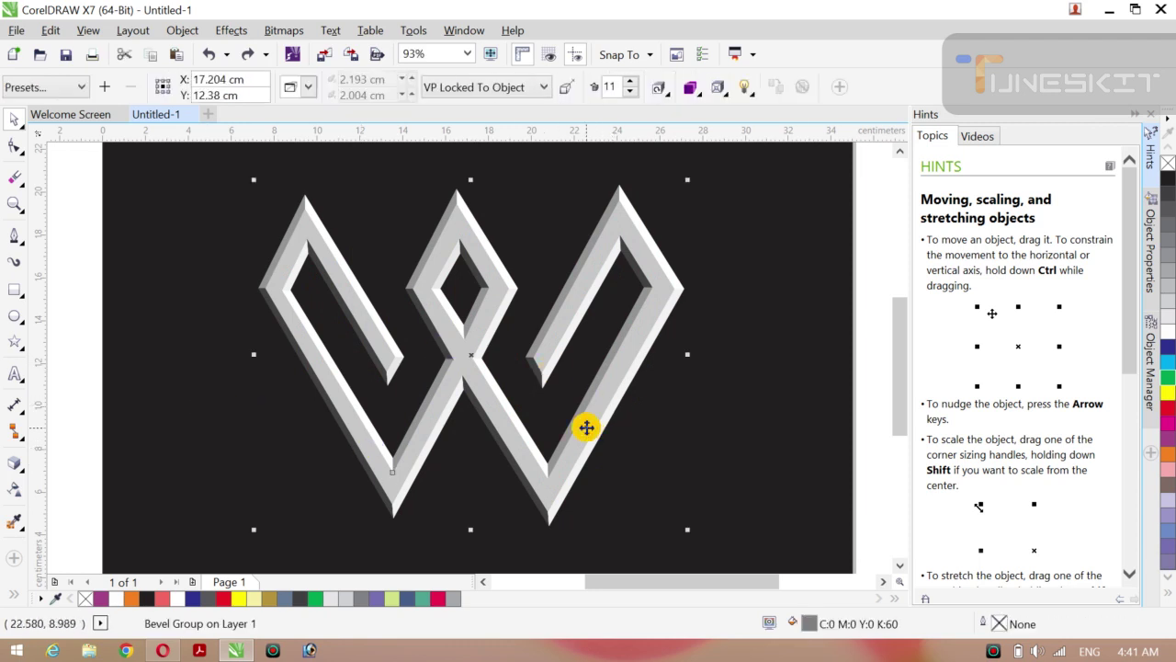
{"action": "left_click", "coordinate": [1167, 384]}
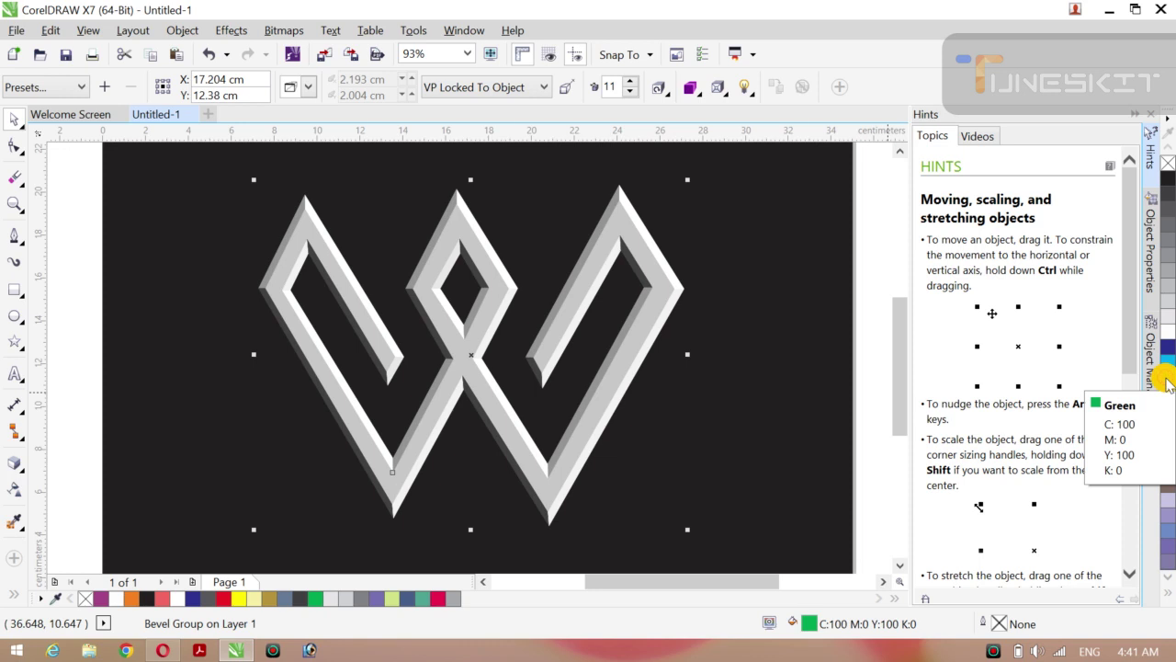
{"action": "right_click", "coordinate": [1167, 382]}
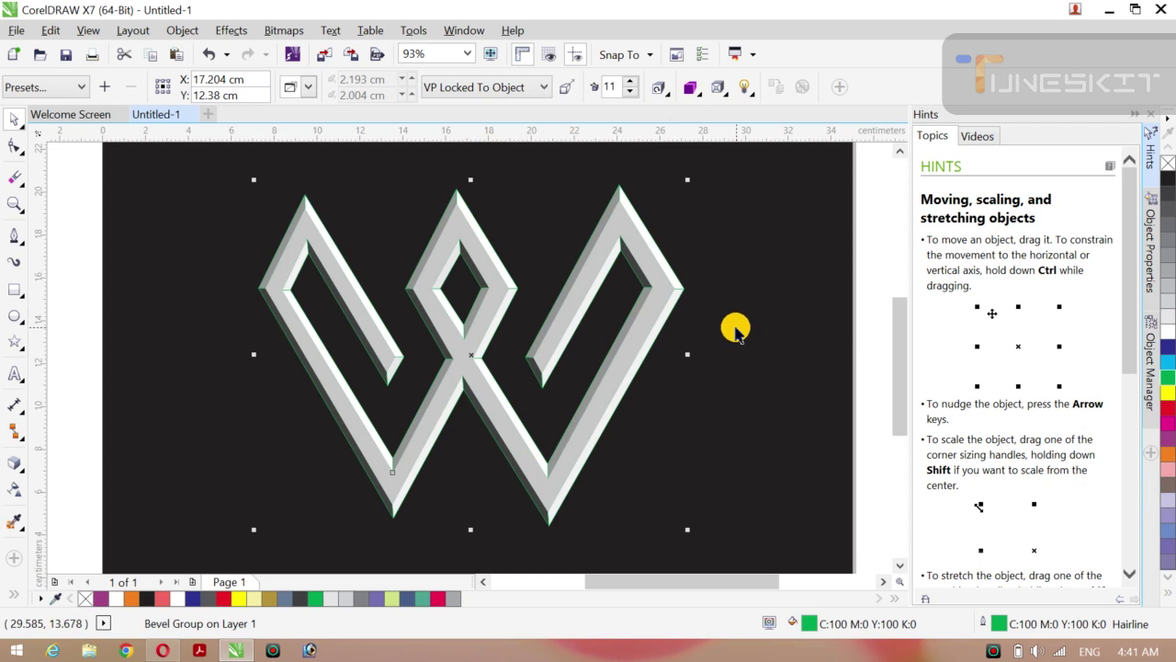
- Set the W's outline width to 4.0 pt and recolor the outline white
{"action": "key", "text": "F12"}
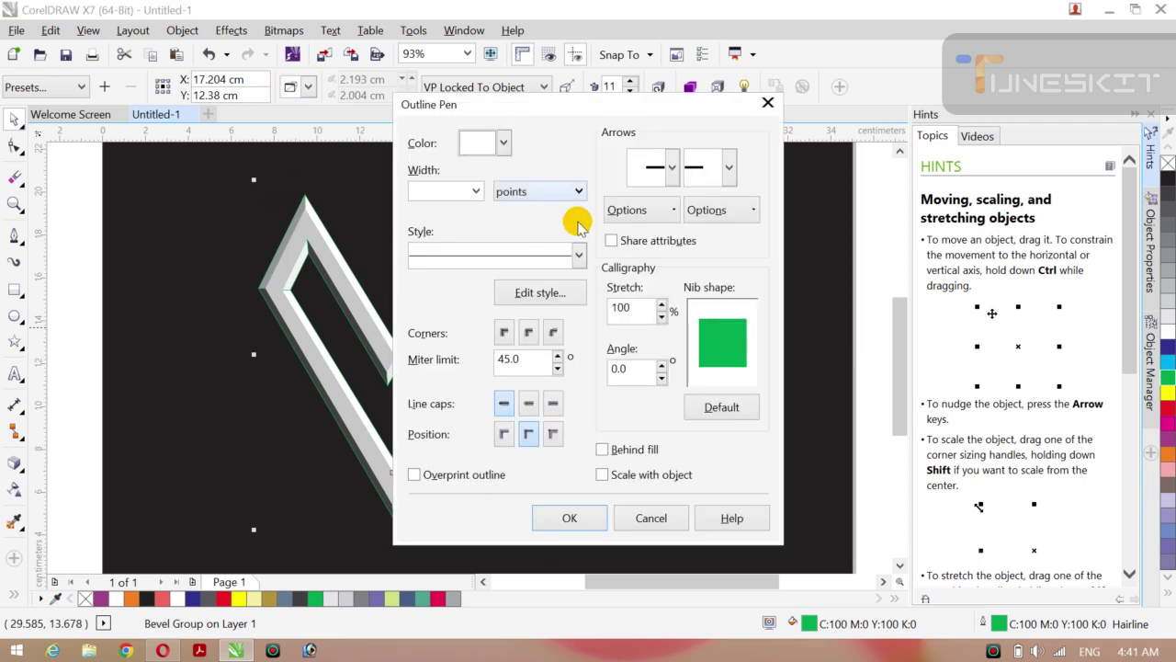
{"action": "left_click", "coordinate": [476, 191]}
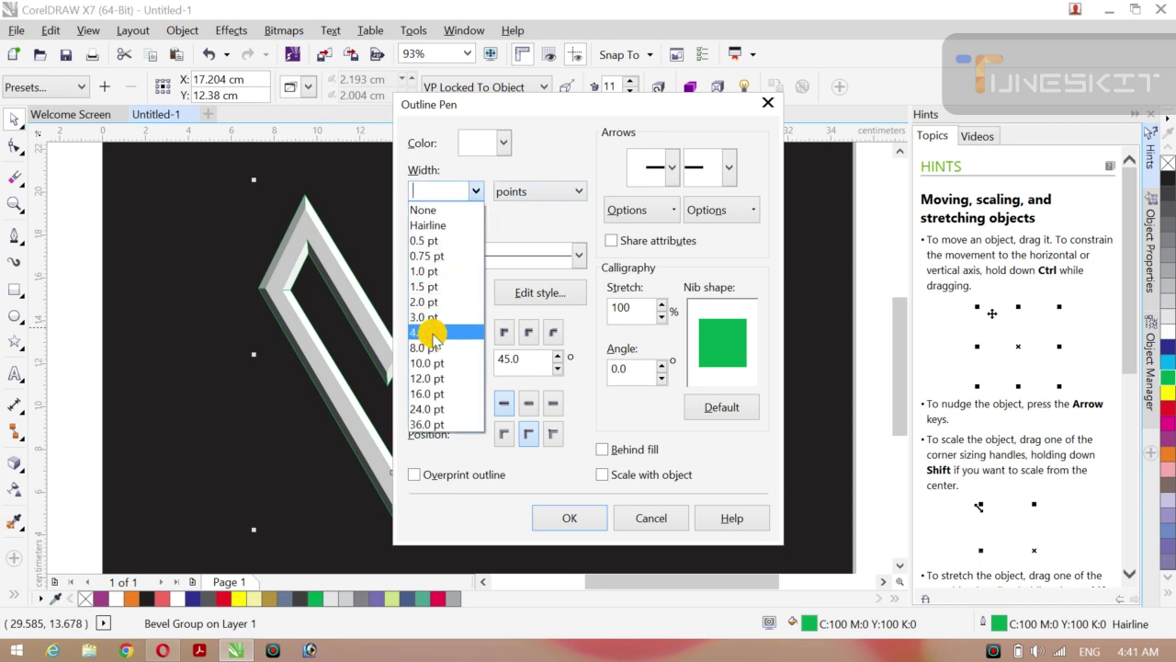
{"action": "left_click", "coordinate": [432, 333]}
{"action": "left_click", "coordinate": [566, 515]}
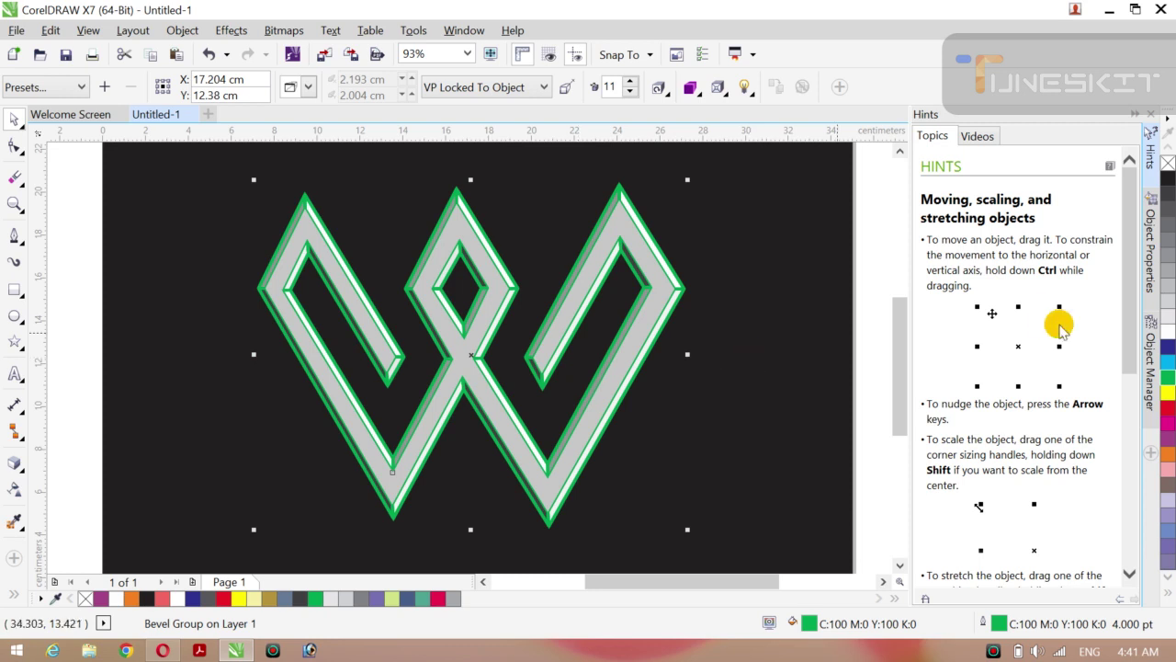
{"action": "right_click", "coordinate": [1167, 333]}
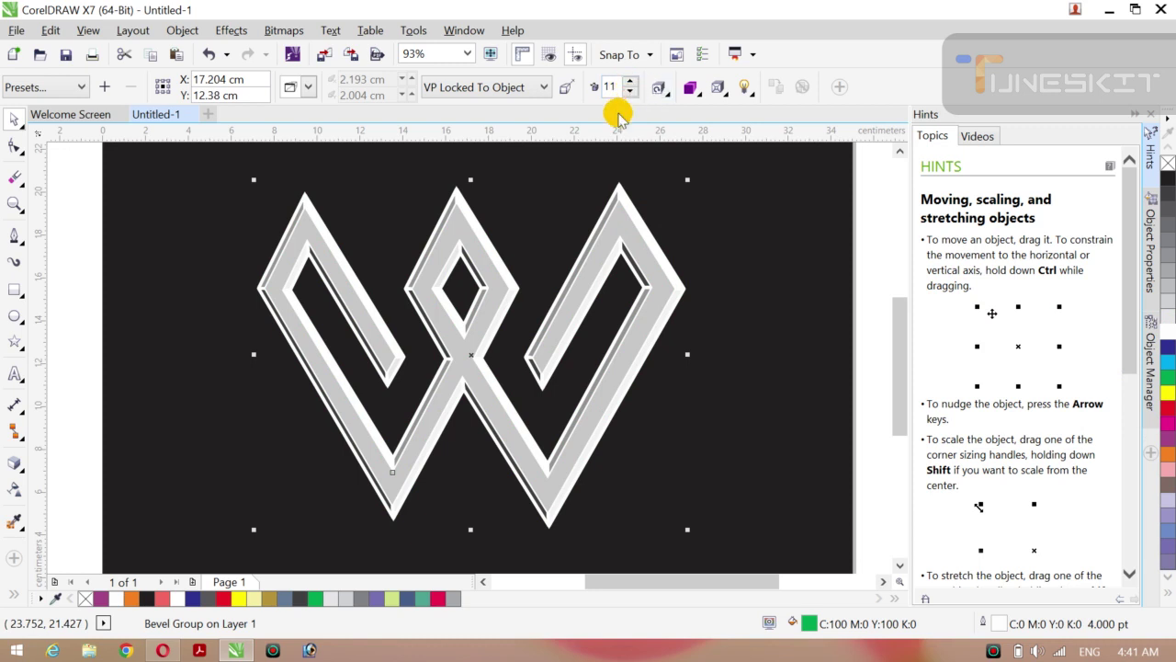
- Change the W's outline color to purple (C60 M60 Y0 K0) in the outline settings
{"action": "key", "text": "F12"}
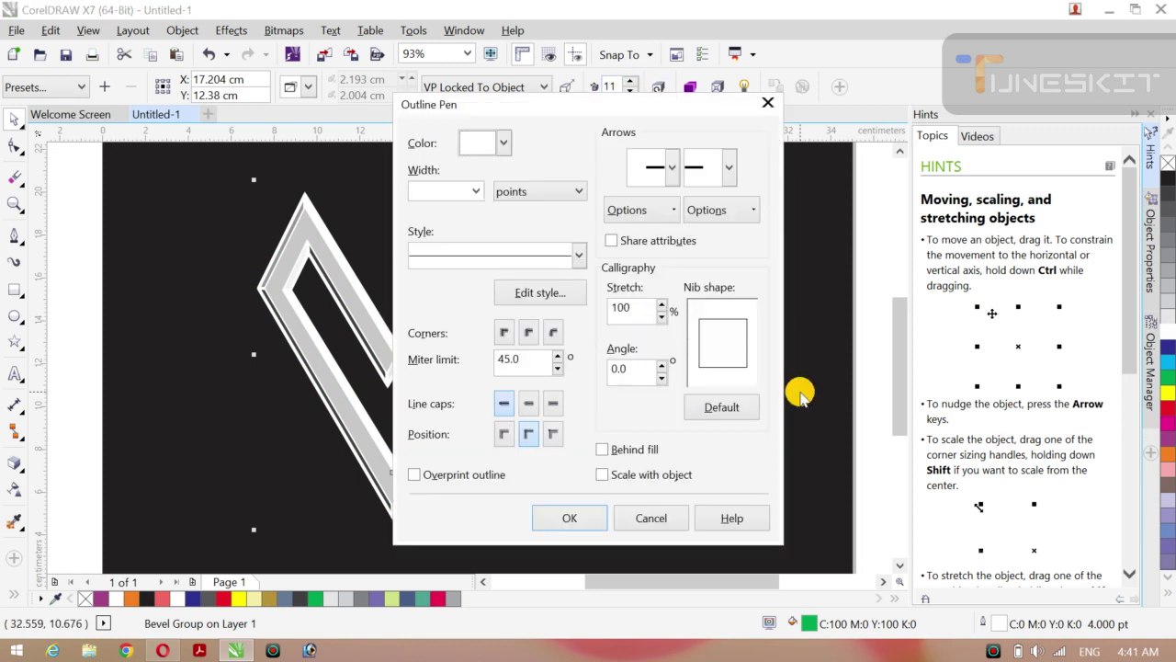
{"action": "left_click", "coordinate": [478, 194]}
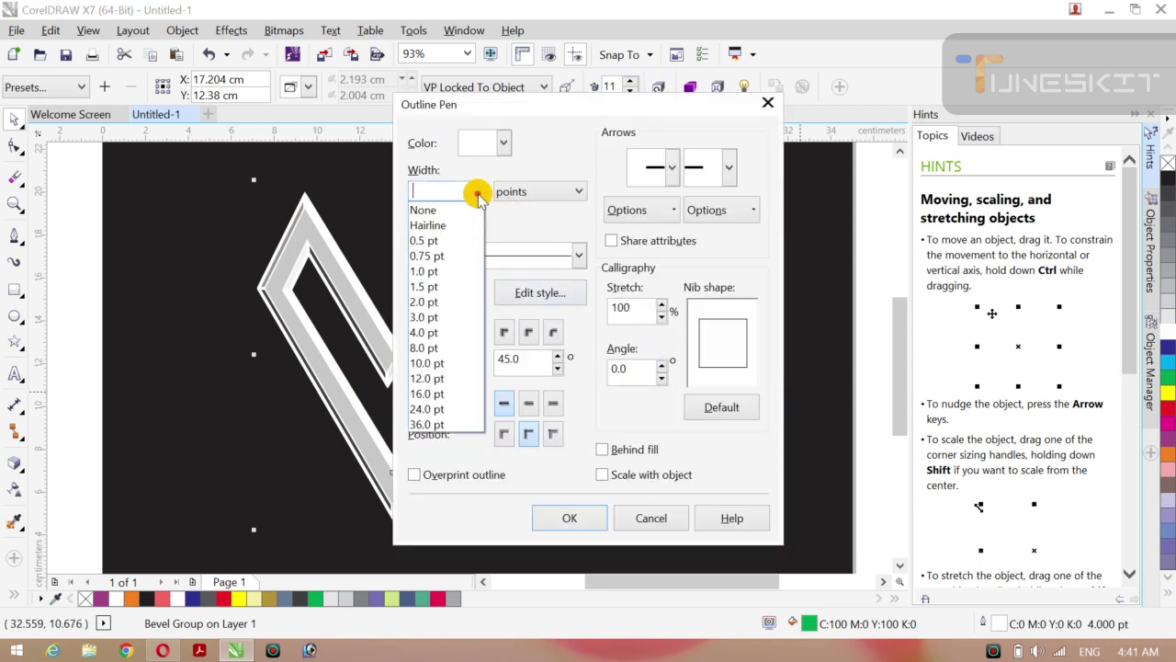
{"action": "left_click", "coordinate": [478, 195]}
{"action": "left_click", "coordinate": [478, 195]}
{"action": "left_click", "coordinate": [478, 195]}
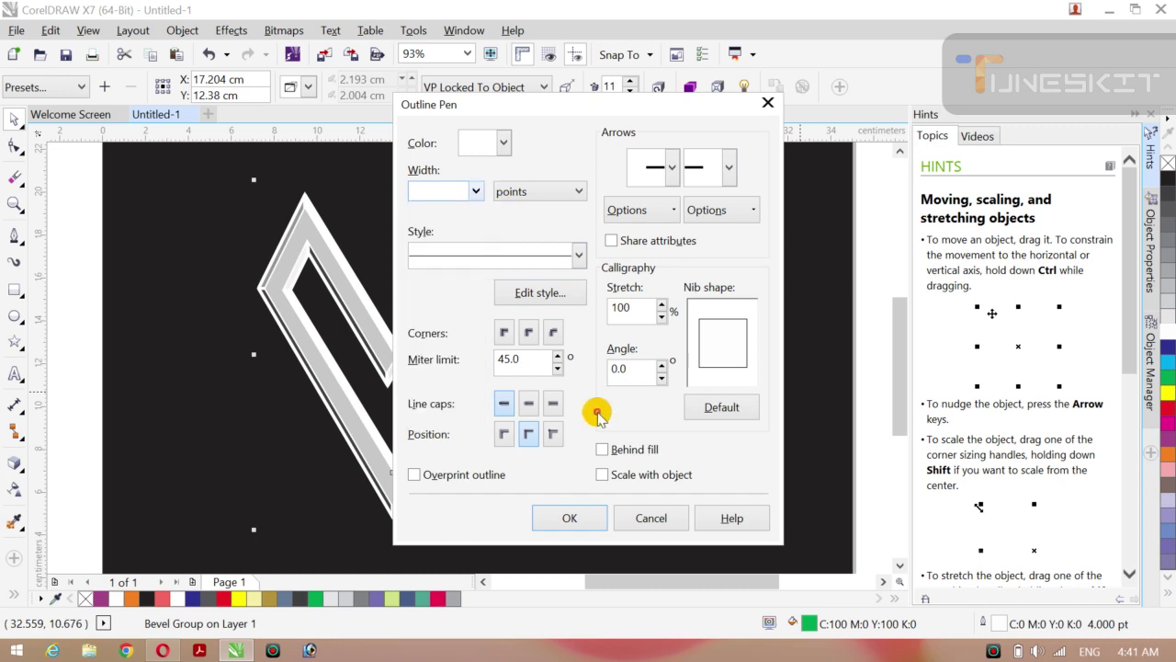
{"action": "left_click", "coordinate": [503, 142]}
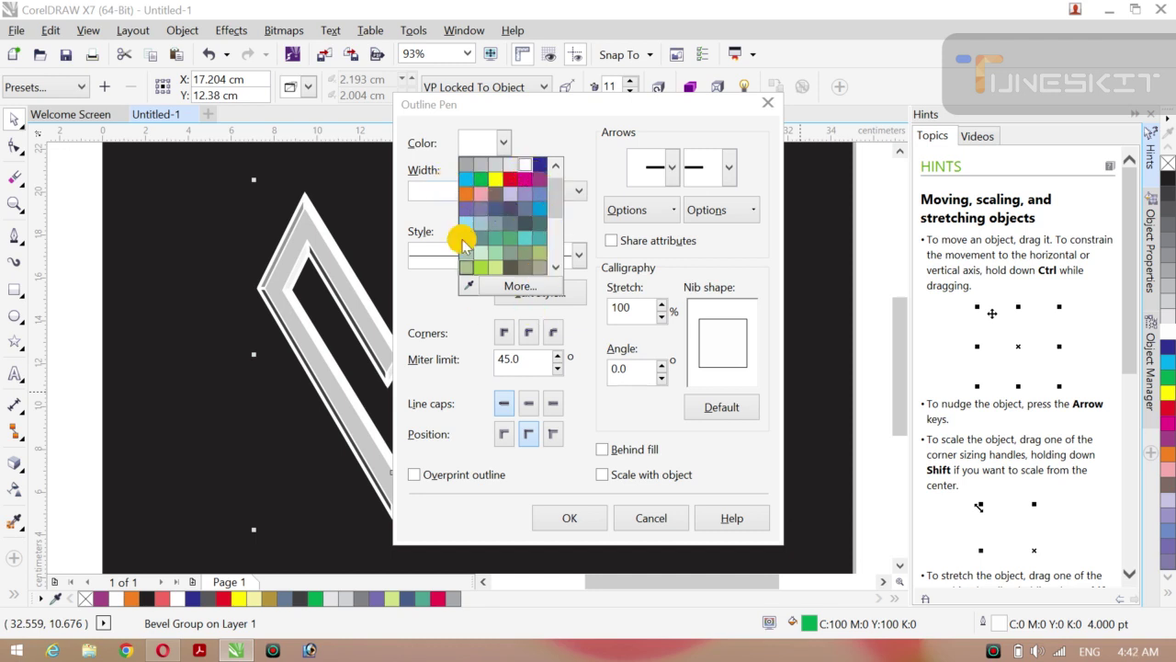
{"action": "left_click", "coordinate": [467, 208]}
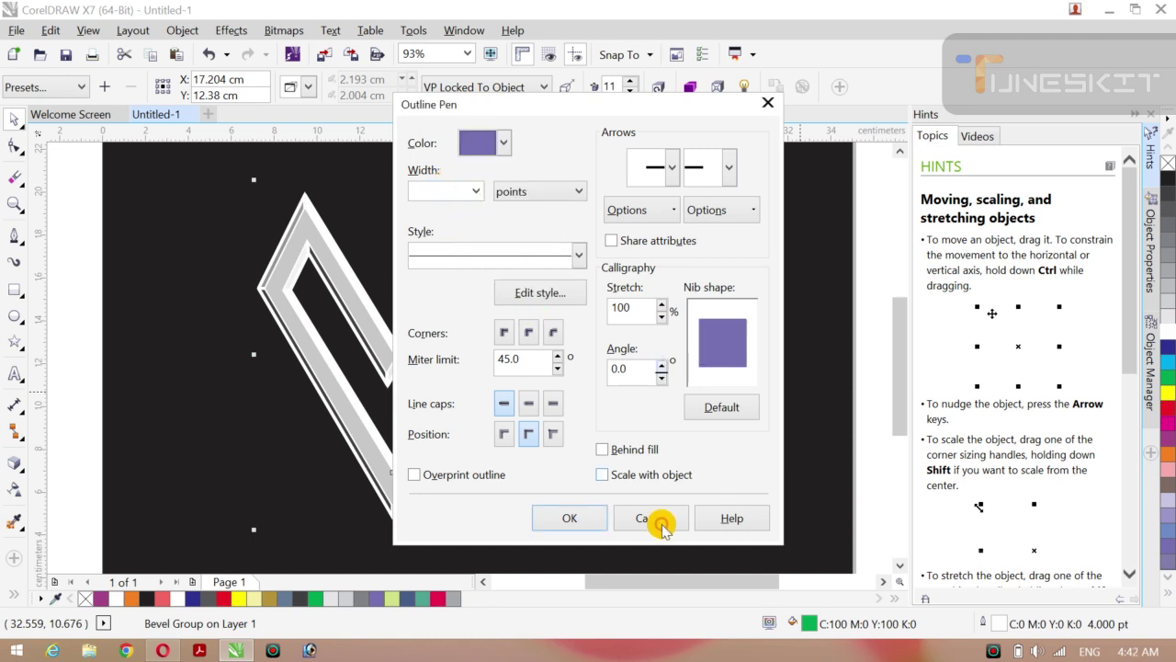
{"action": "left_click", "coordinate": [569, 517]}
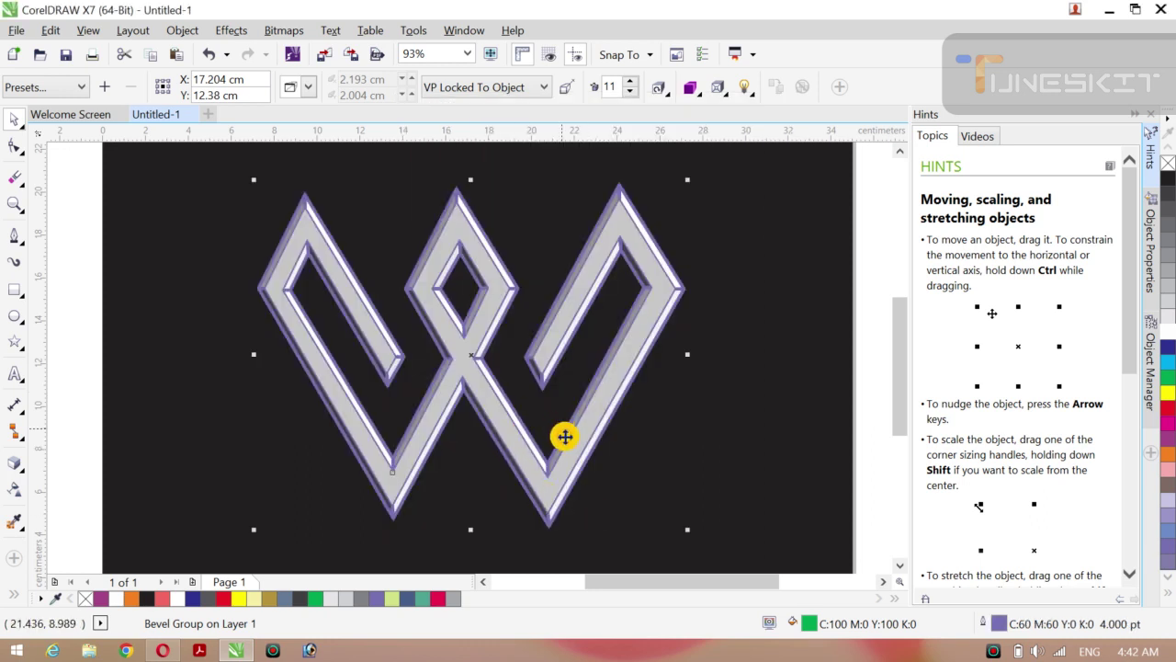
- Scale the beveled W down proportionally about its center to roughly 83% of its size
{"action": "left_click", "coordinate": [21, 126]}
{"action": "left_click", "coordinate": [153, 263]}
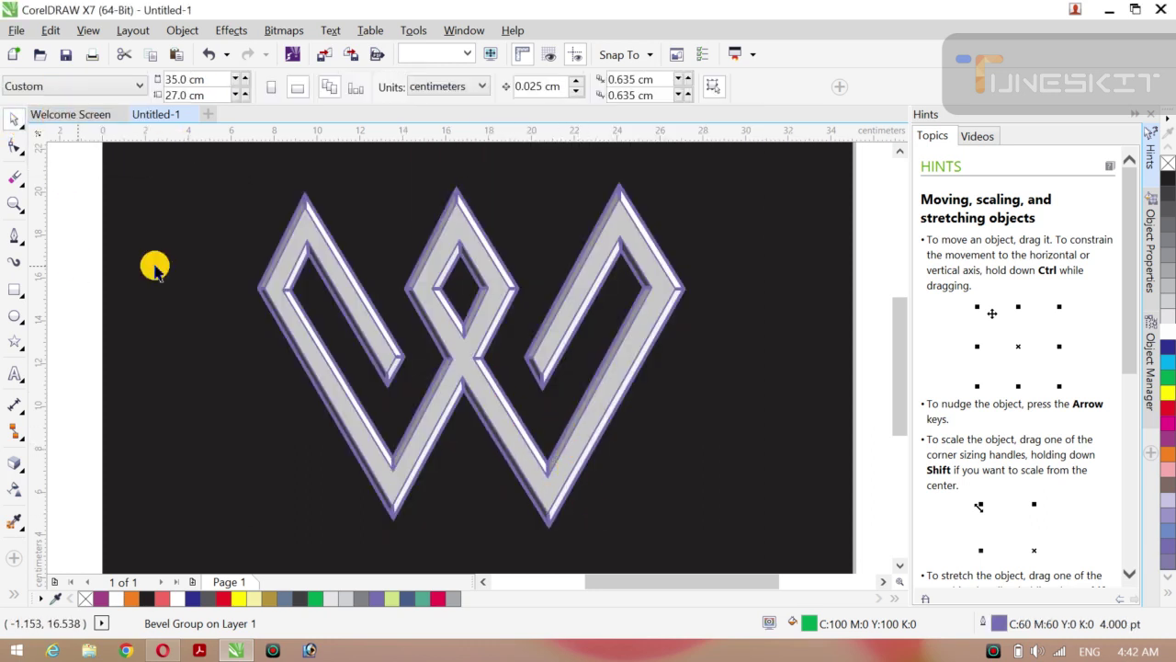
{"action": "left_click", "coordinate": [540, 464]}
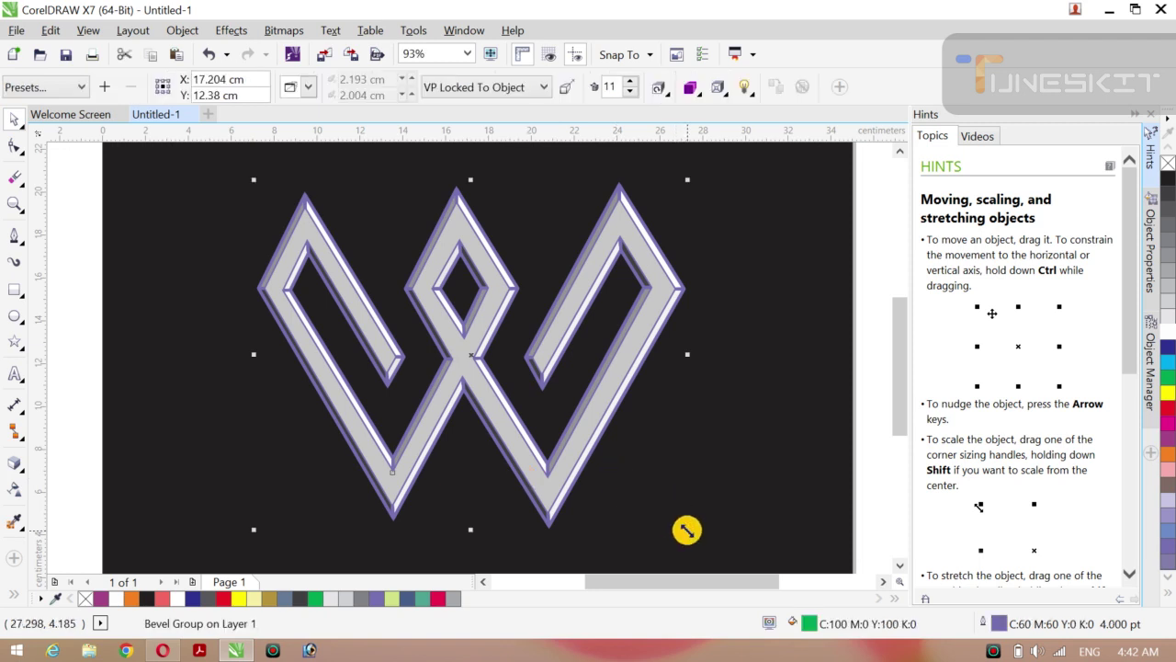
{"action": "left_click_drag", "start_coordinate": [686, 529], "coordinate": [652, 502]}
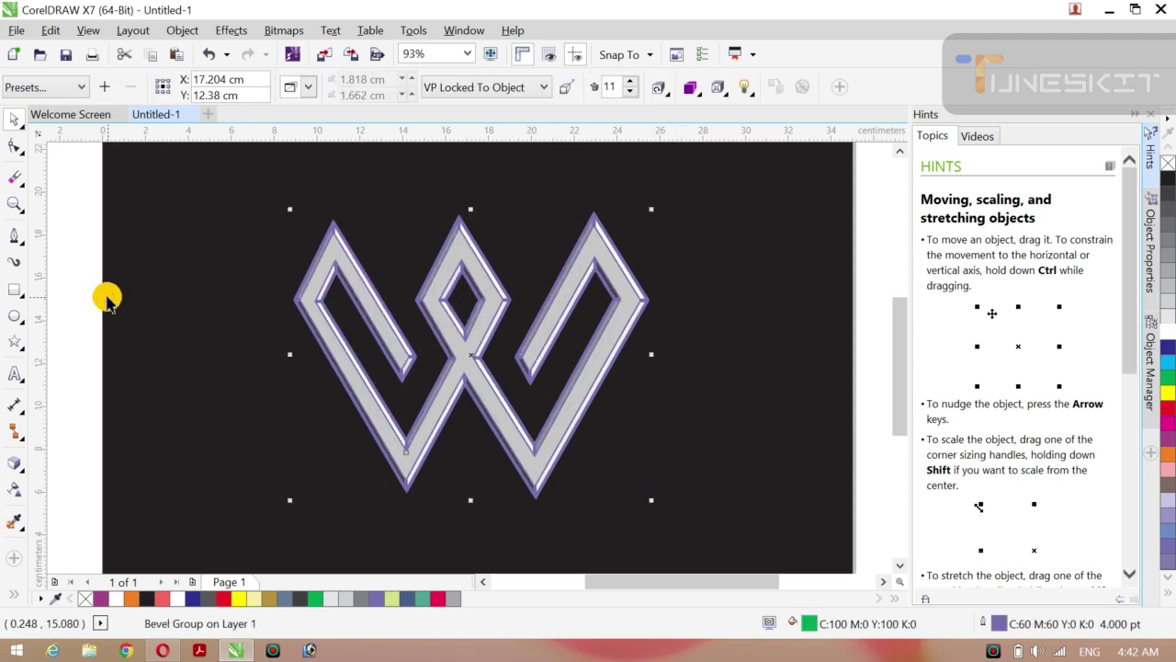
{"action": "left_click", "coordinate": [86, 295]}
- Turn the beveled W into a group of two objects and center the group on the page
{"action": "left_click", "coordinate": [460, 326]}
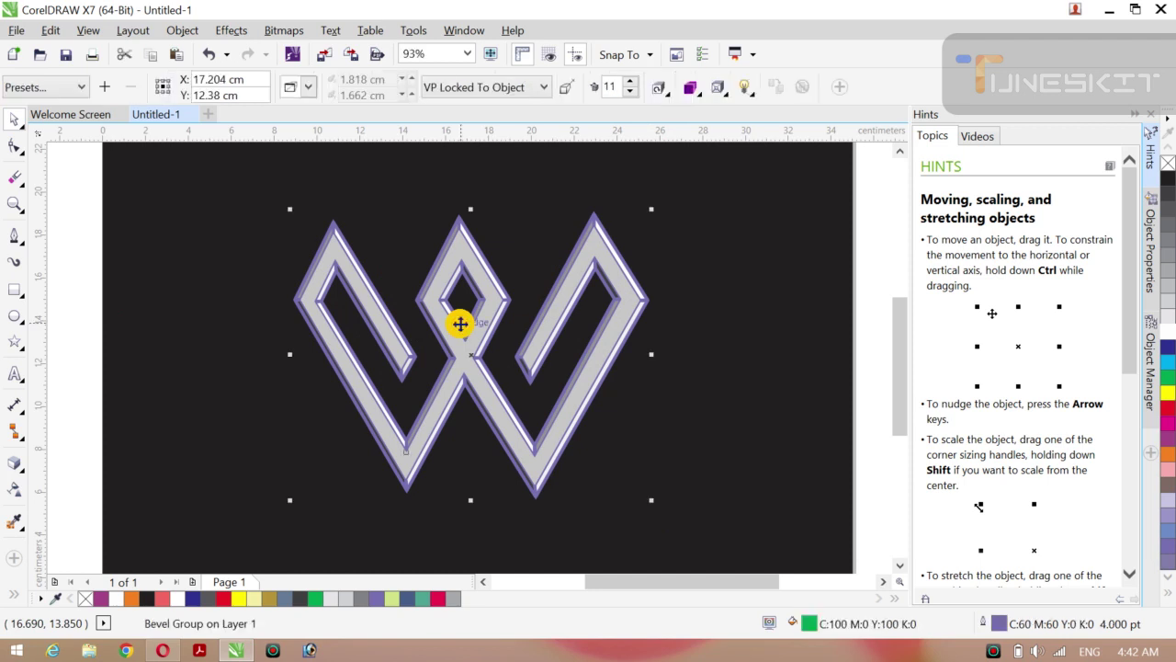
{"action": "key", "text": "ctrl+k"}
{"action": "key", "text": "p"}
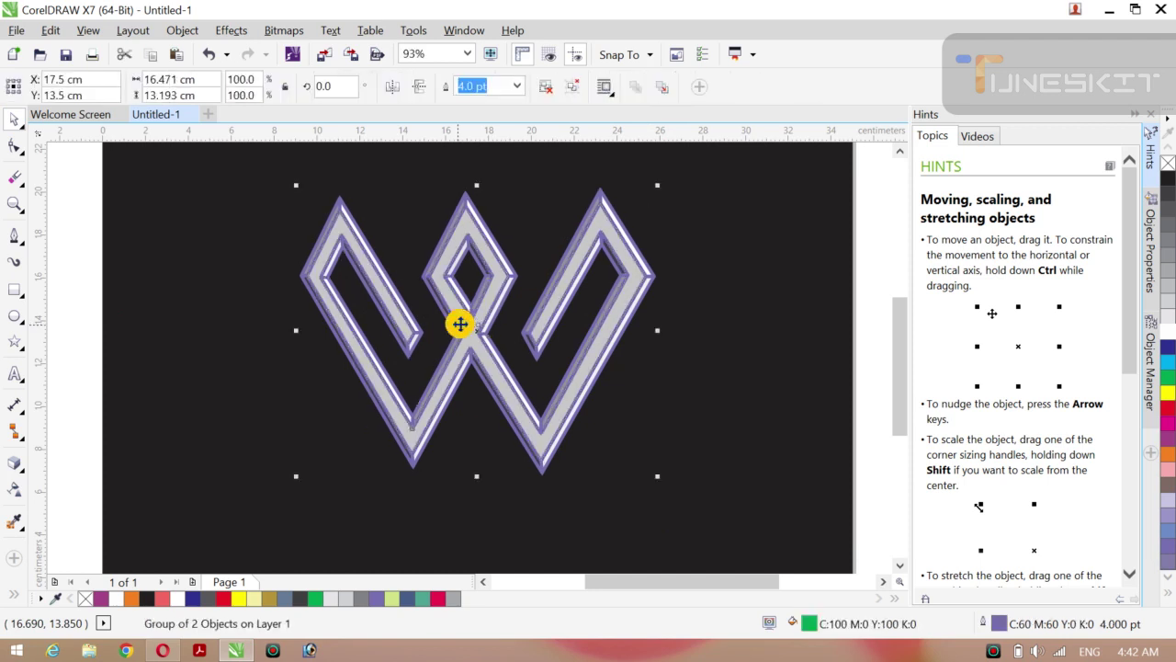
{"action": "left_click", "coordinate": [73, 223]}
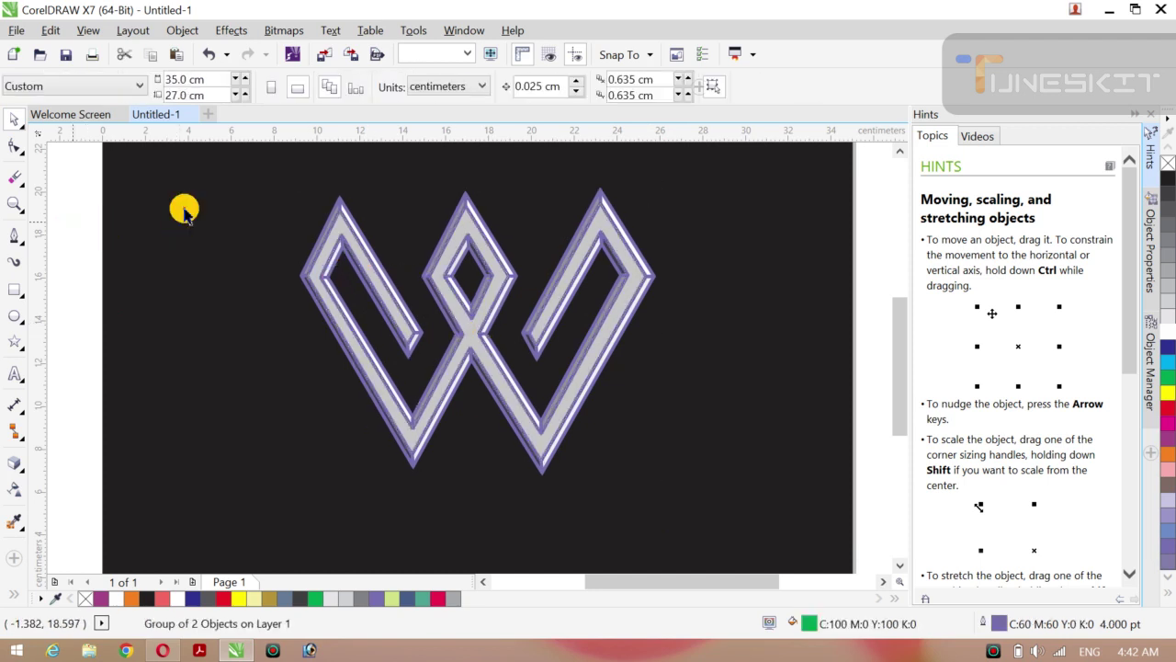
- Unlock the black background rectangle behind the W
{"action": "left_click", "coordinate": [726, 450]}
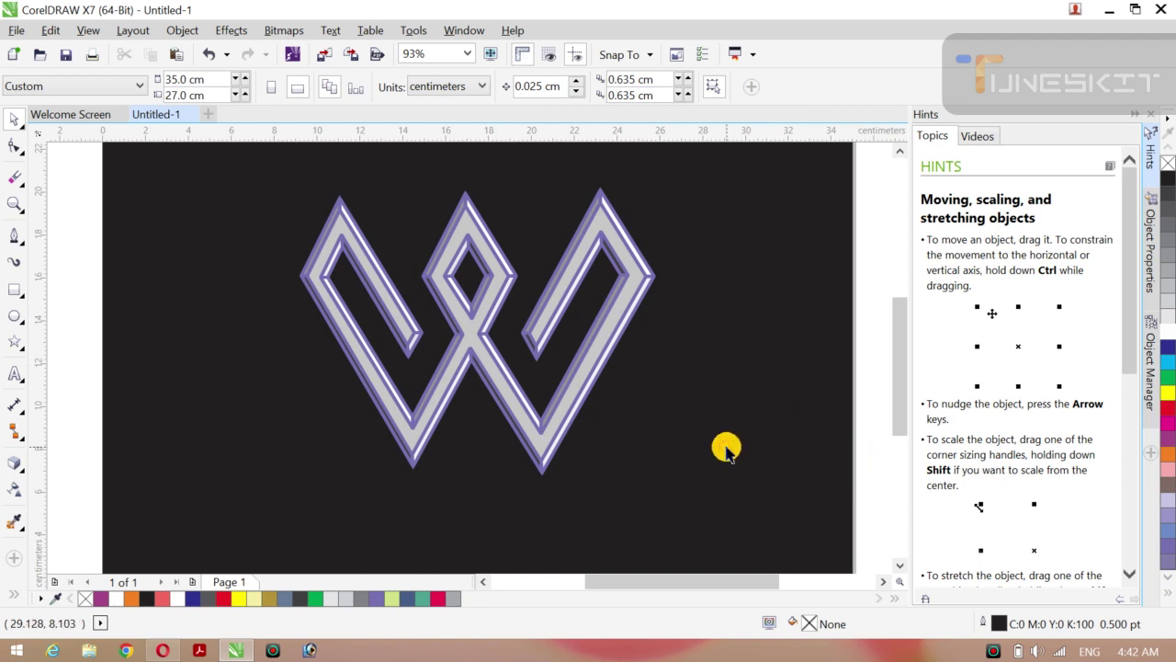
{"action": "right_click", "coordinate": [661, 259]}
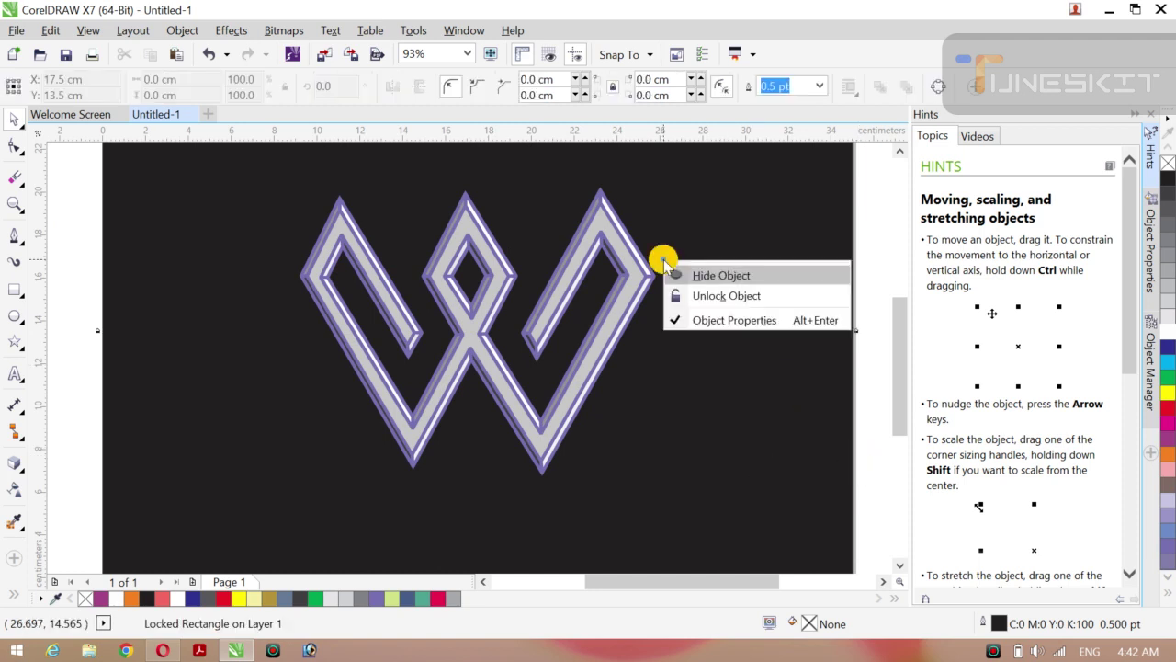
{"action": "left_click", "coordinate": [726, 296]}
{"action": "key", "text": "Escape"}
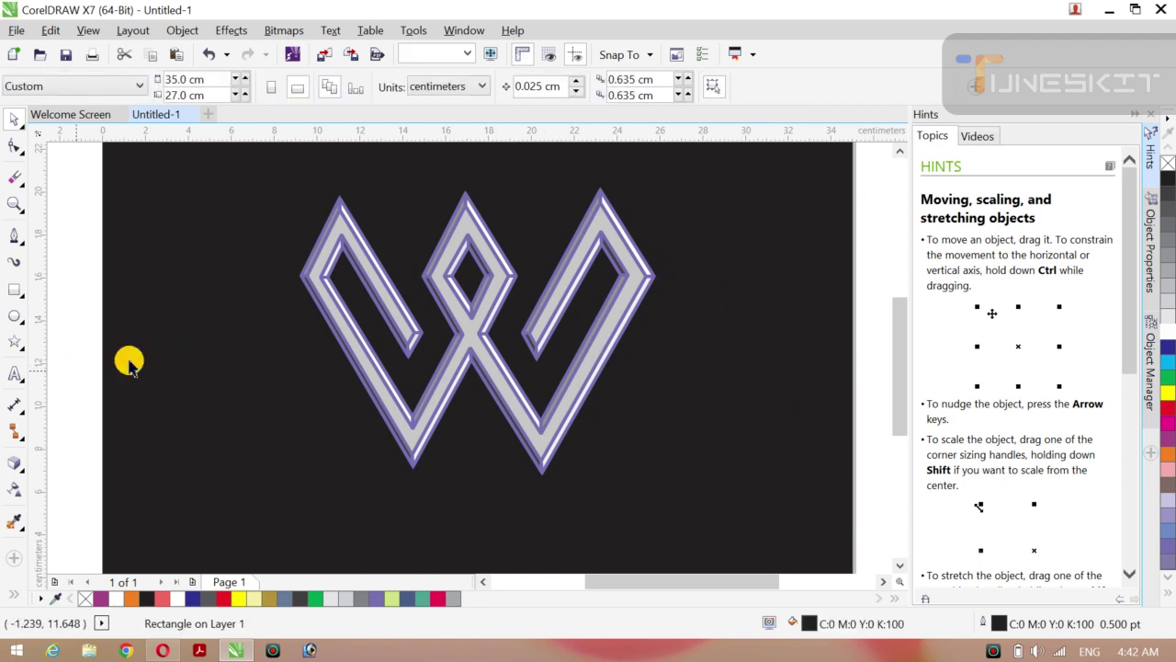
- Try to move the unlocked background rectangle and undo the move
{"action": "left_click", "coordinate": [759, 339]}
{"action": "left_click_drag", "start_coordinate": [780, 413], "coordinate": [762, 388]}
{"action": "key", "text": "ctrl+z"}
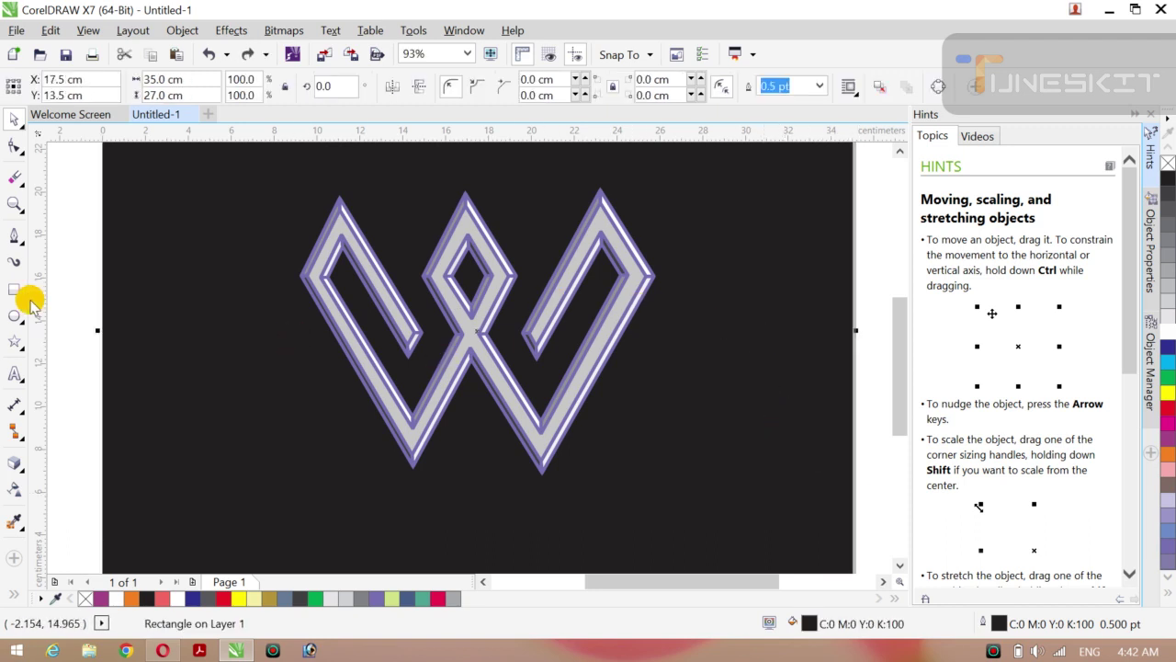
{"action": "left_click", "coordinate": [86, 284]}
{"action": "left_click", "coordinate": [689, 506]}
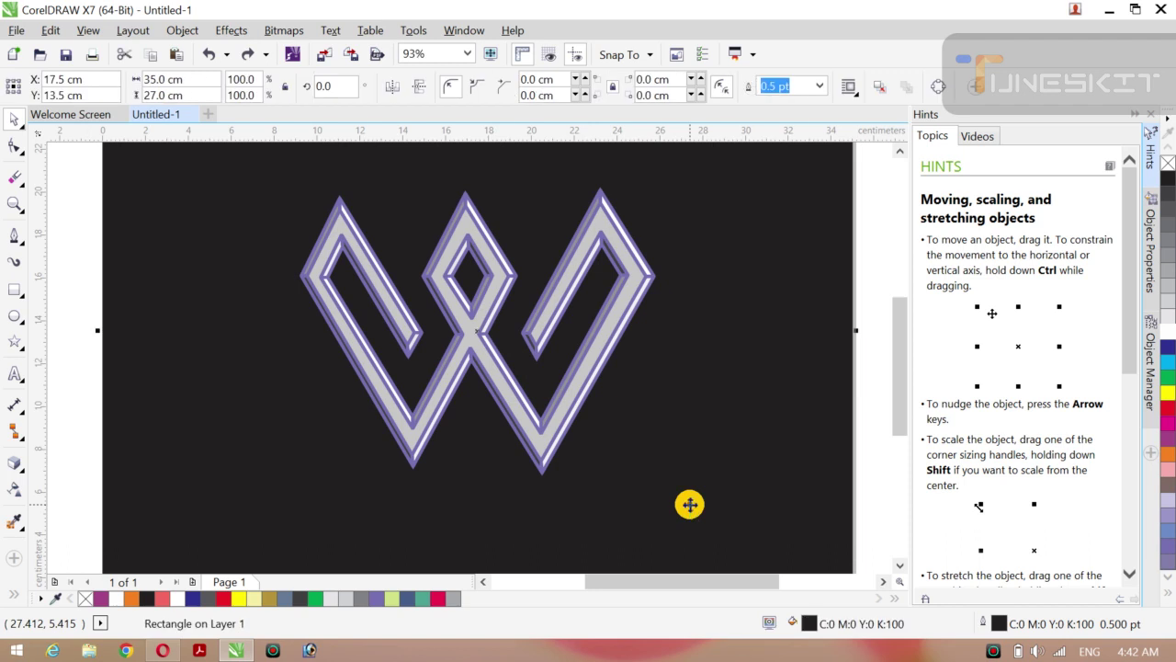
{"action": "scroll", "coordinate": [690, 504], "scroll_direction": "down", "scroll_amount": 2}
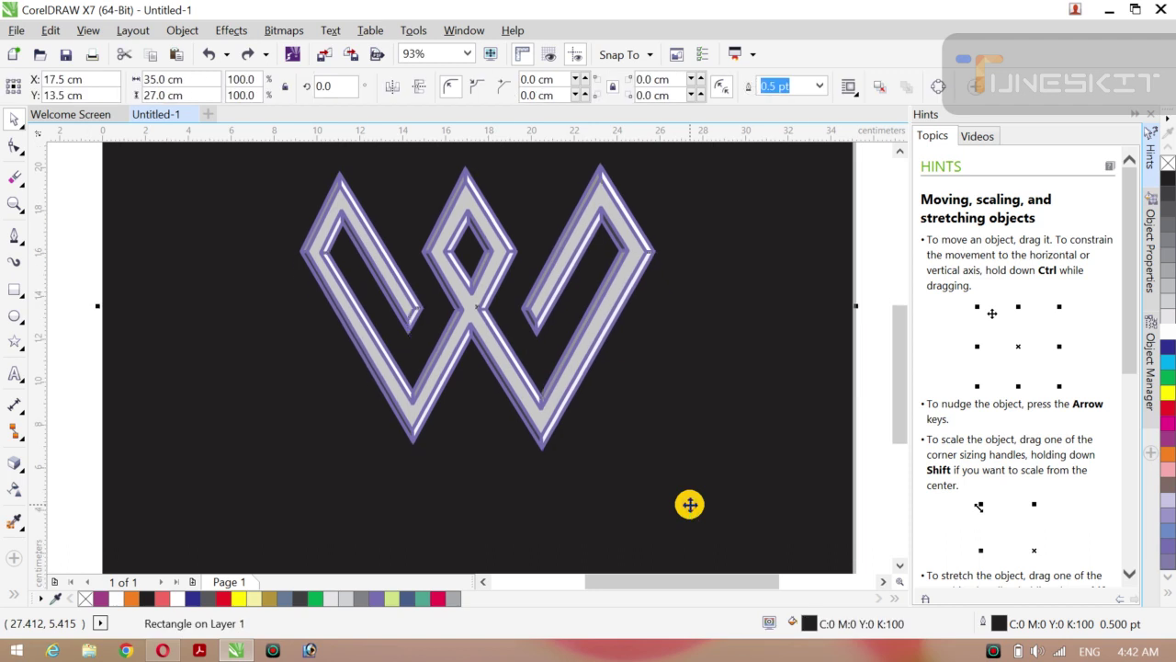
{"action": "scroll", "coordinate": [689, 503], "scroll_direction": "up", "scroll_amount": 2}
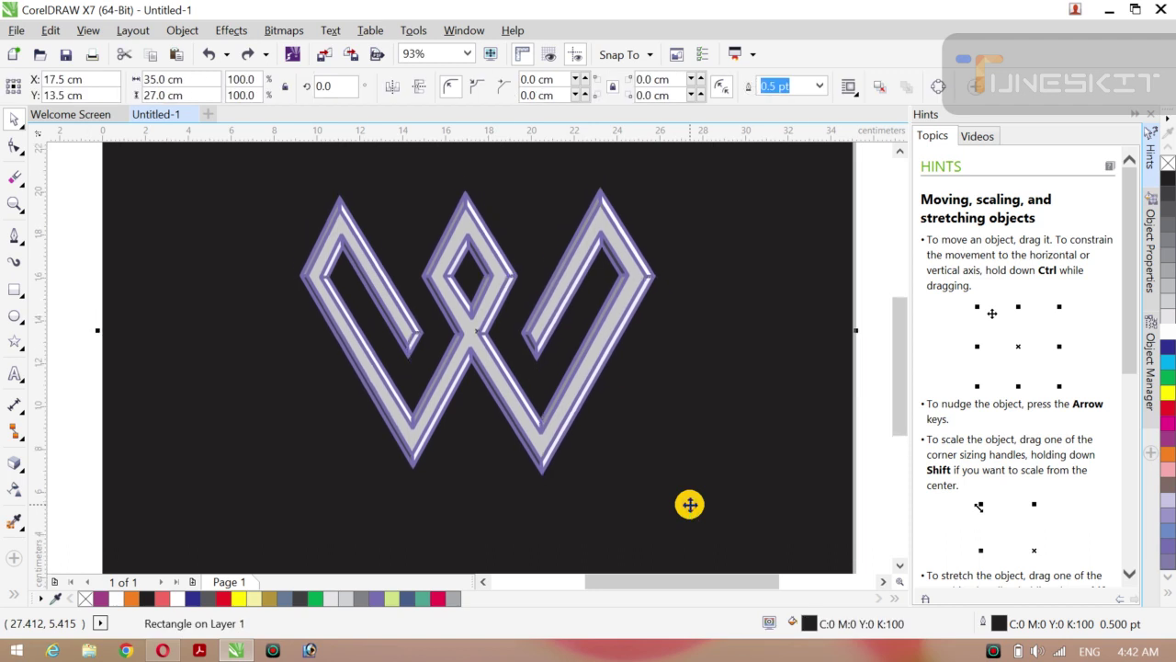
{"action": "left_click", "coordinate": [79, 258]}
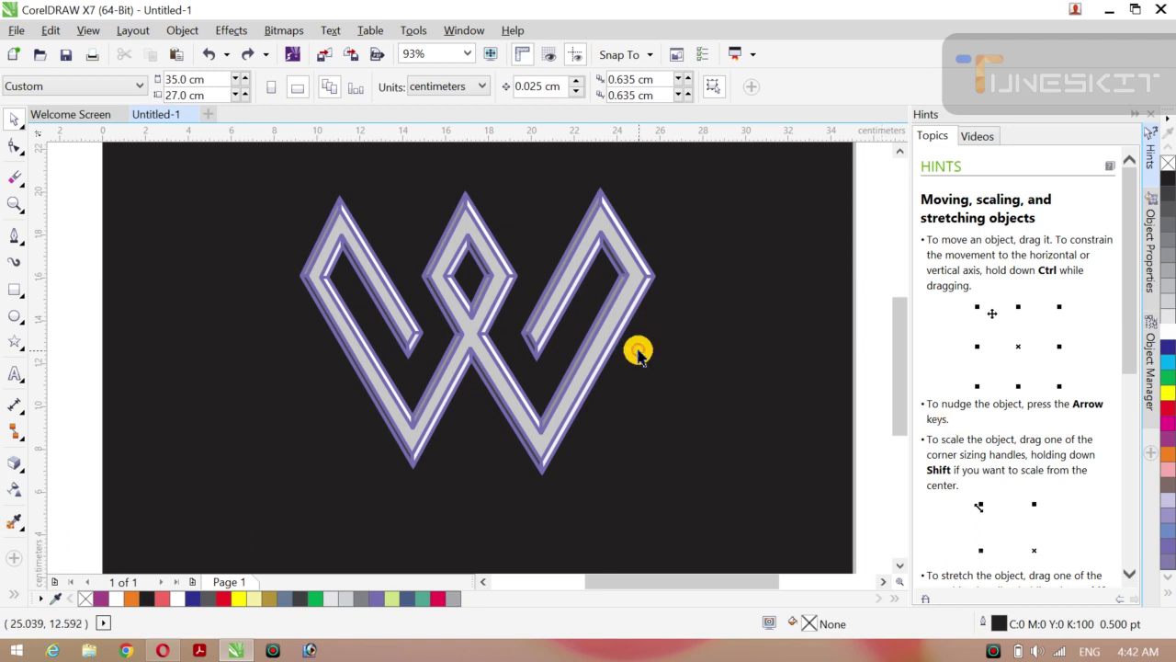
- Shrink the W group to about 12.6 × 10.1 cm and place a smaller copy, about 9 × 7.2 cm, on the page's lower right
{"action": "left_click", "coordinate": [572, 371]}
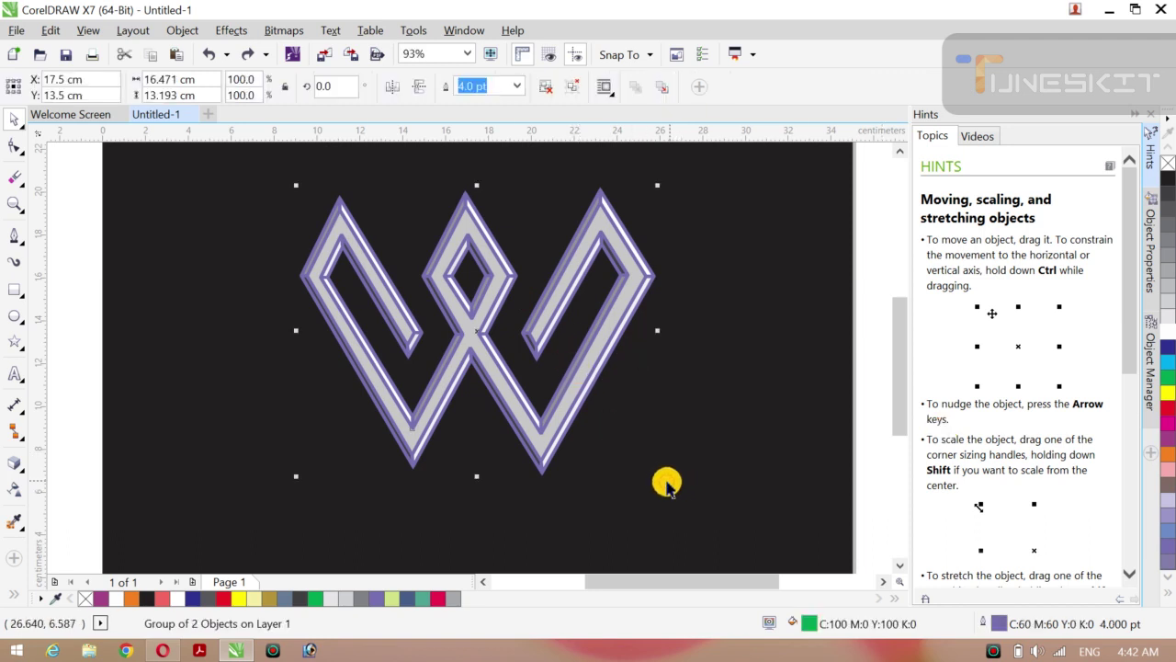
{"action": "left_click_drag", "start_coordinate": [660, 478], "coordinate": [615, 443]}
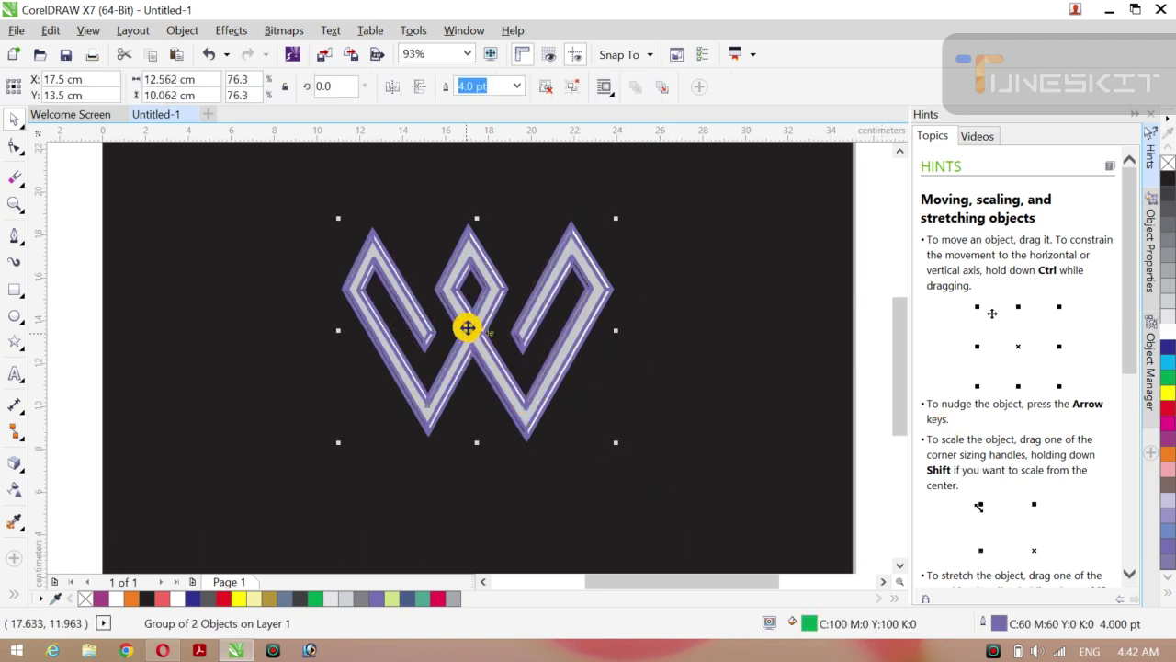
{"action": "left_click_drag", "start_coordinate": [482, 332], "coordinate": [760, 400]}
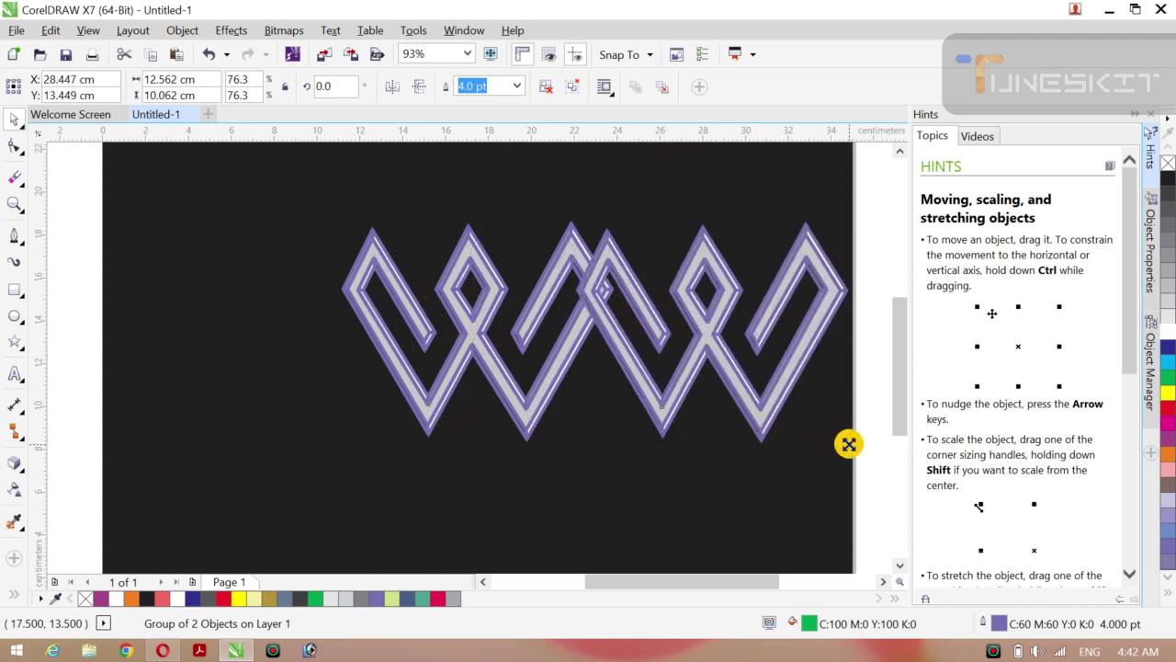
{"action": "left_click_drag", "start_coordinate": [848, 444], "coordinate": [813, 414]}
{"action": "left_click_drag", "start_coordinate": [708, 330], "coordinate": [714, 442]}
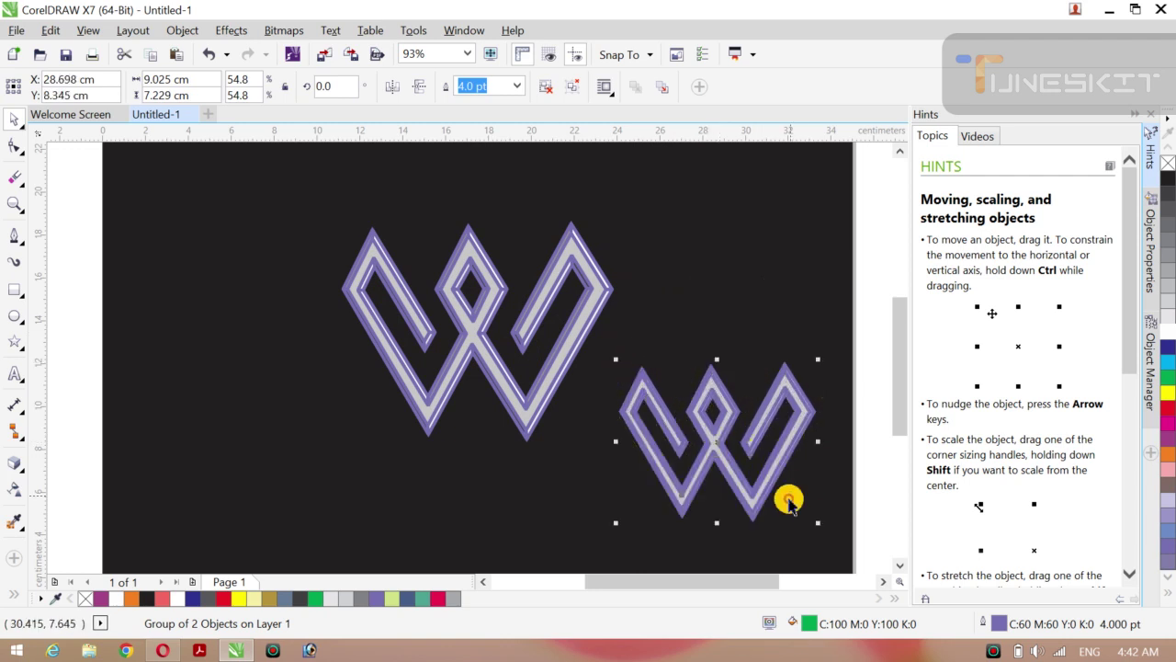
- Set the outline width of the smaller W copy to None
{"action": "left_click", "coordinate": [517, 88]}
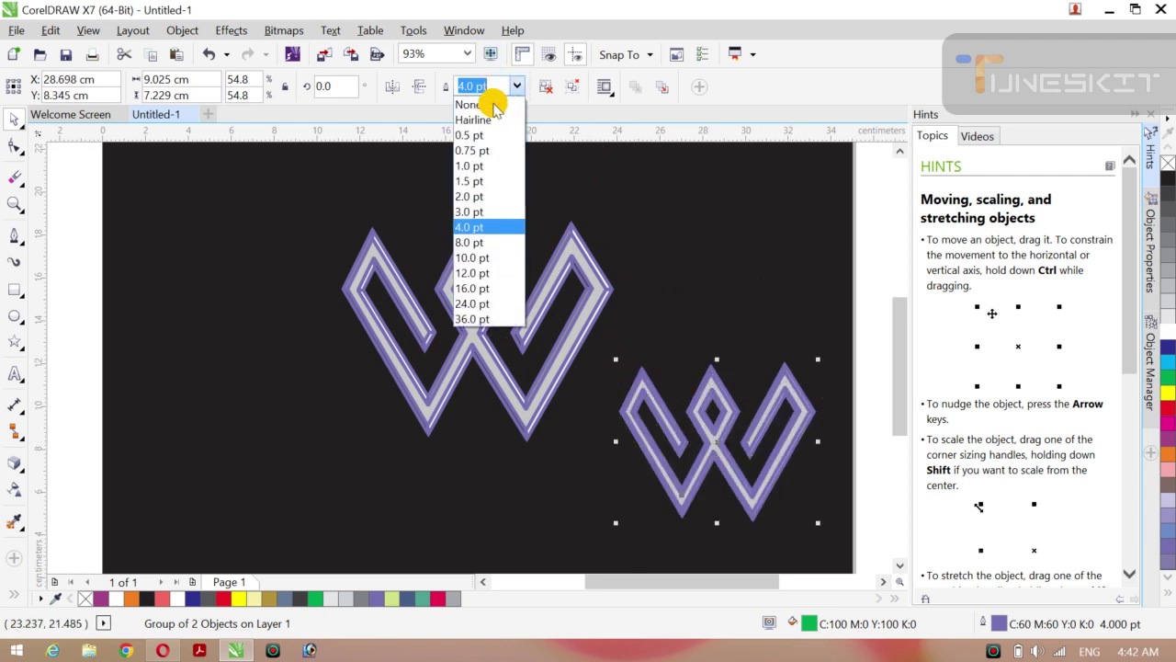
{"action": "left_click", "coordinate": [494, 105]}
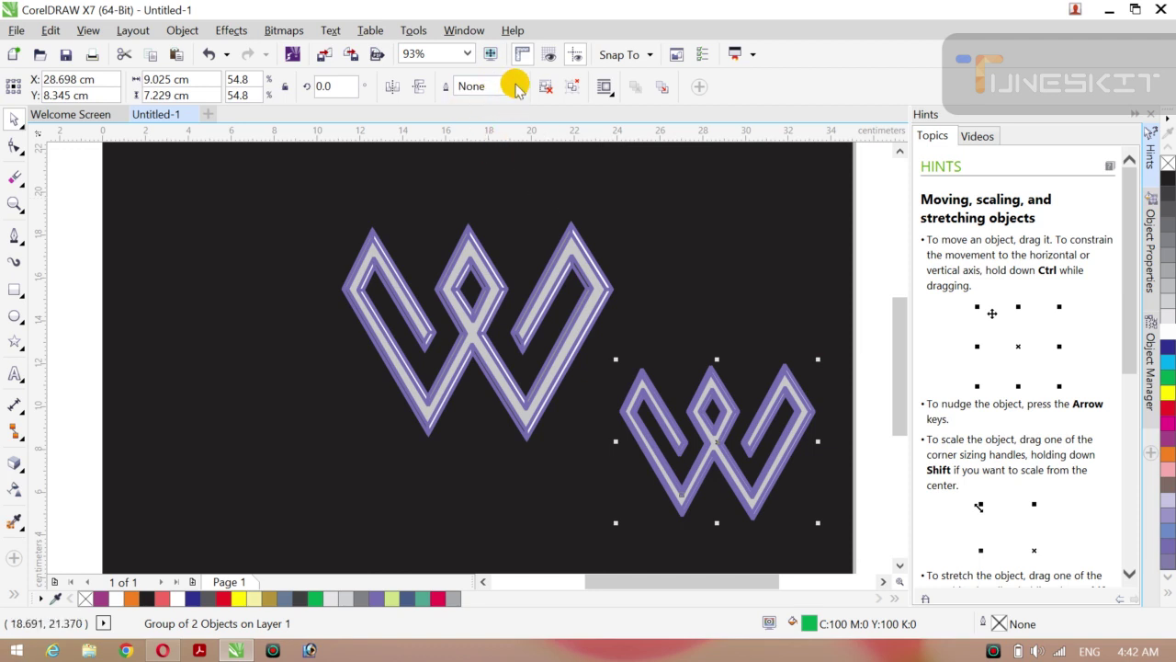
{"action": "left_click", "coordinate": [516, 84]}
{"action": "left_click", "coordinate": [489, 107]}
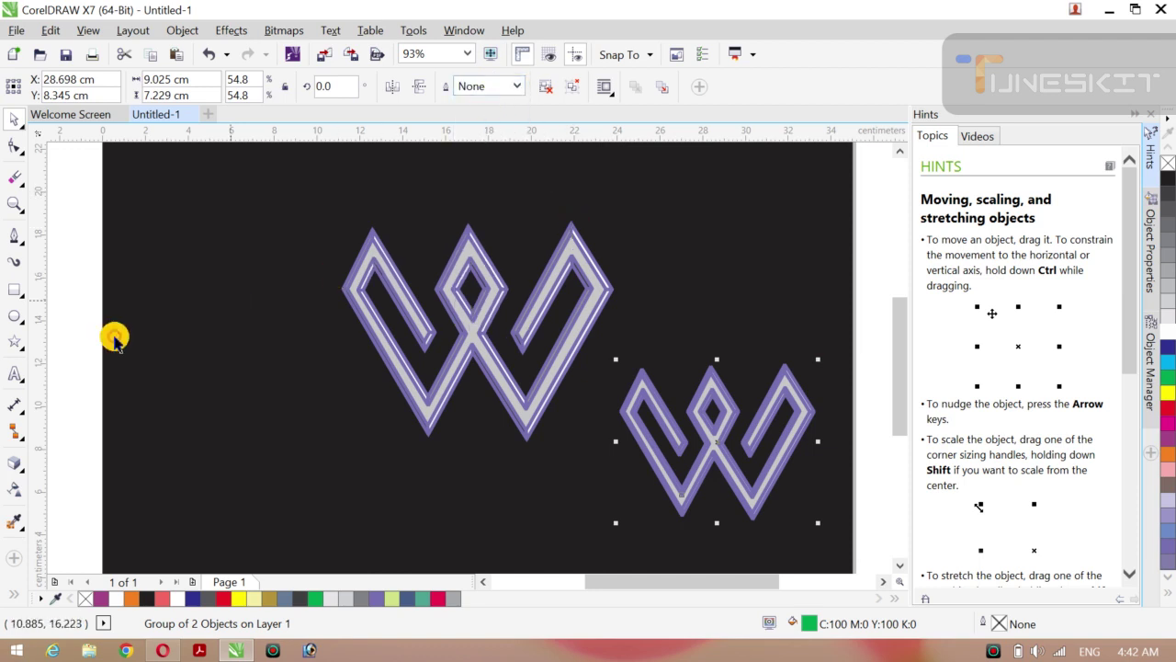
{"action": "left_click", "coordinate": [74, 328]}
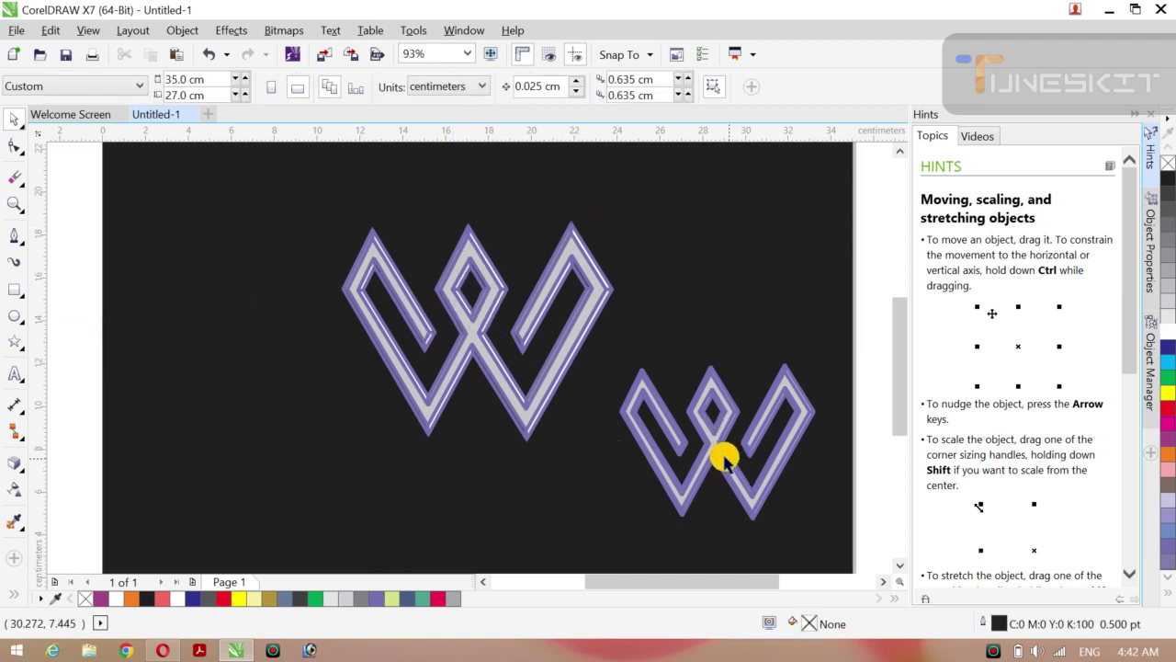
- Nudge the small W up, fill it with C20 M80 Y0 K20, and place a duplicate on the page's lower left
{"action": "left_click", "coordinate": [722, 454]}
{"action": "left_click_drag", "start_coordinate": [723, 438], "coordinate": [722, 437]}
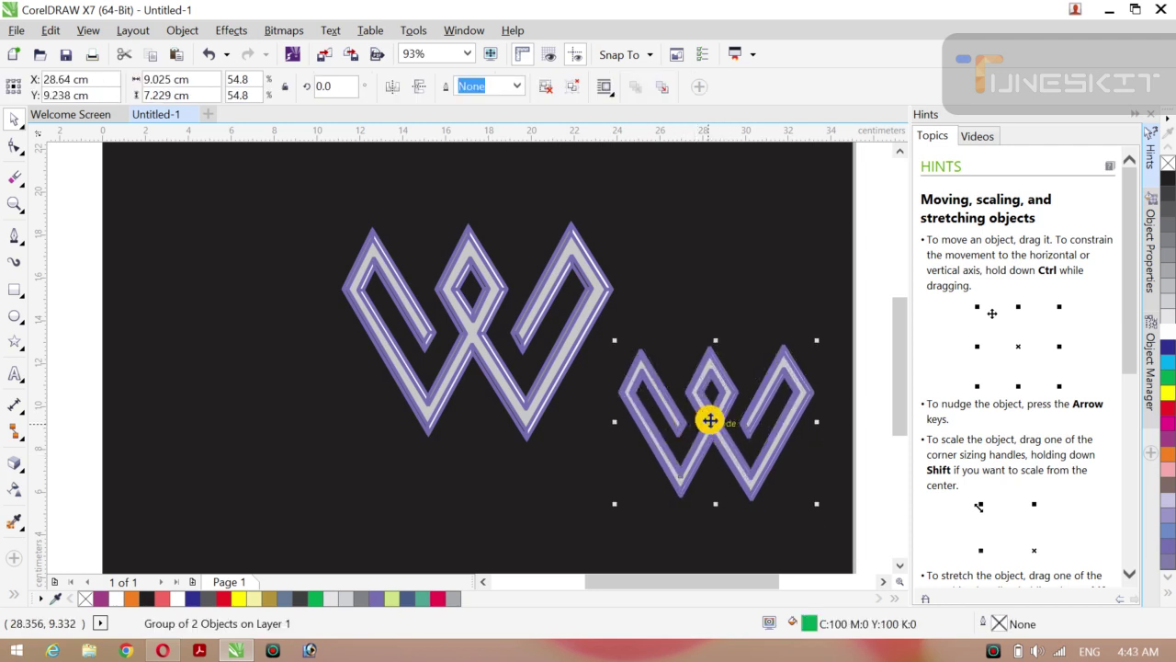
{"action": "left_click", "coordinate": [1168, 439]}
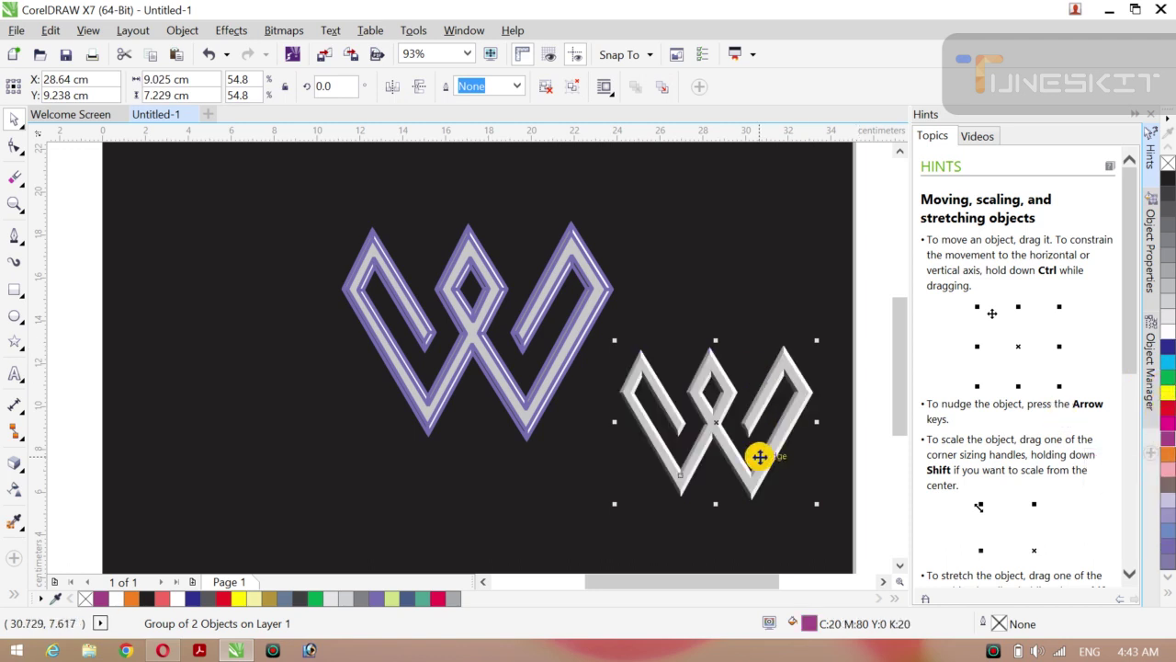
{"action": "left_click_drag", "start_coordinate": [636, 407], "coordinate": [223, 419]}
{"action": "left_click", "coordinate": [69, 342]}
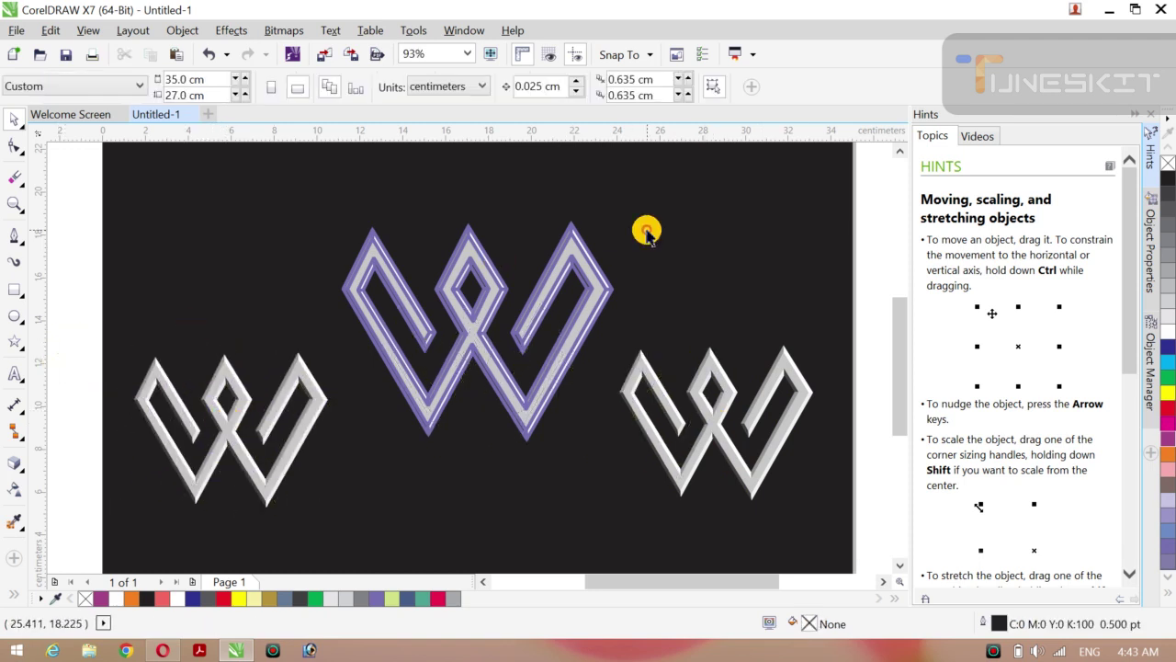
- Enlarge the purple-outlined W to about 14.2 × 11.4 cm and move it up above the two smaller copies
{"action": "left_click", "coordinate": [519, 397]}
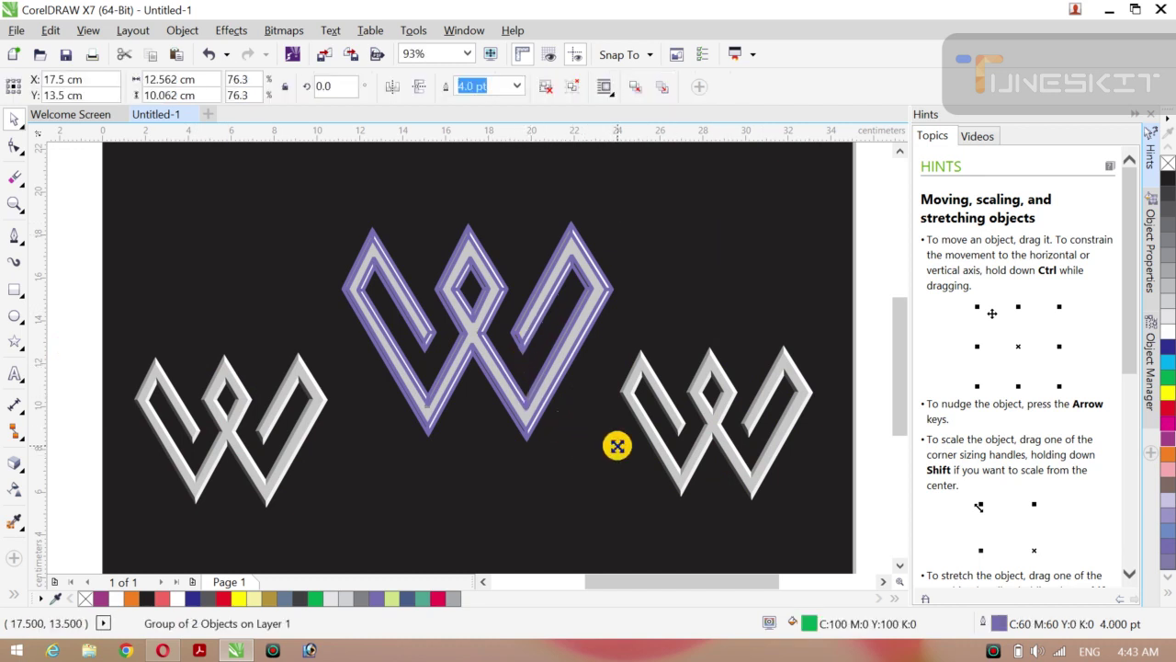
{"action": "left_click_drag", "start_coordinate": [616, 446], "coordinate": [644, 460]}
{"action": "left_click_drag", "start_coordinate": [460, 328], "coordinate": [460, 292]}
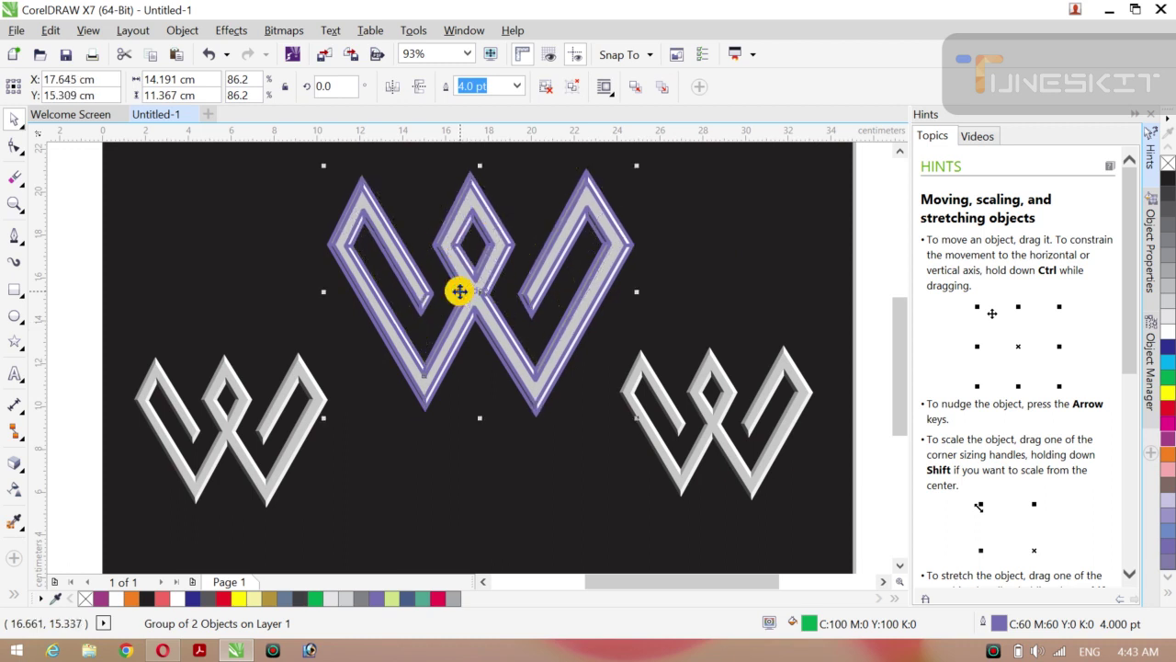
{"action": "left_click", "coordinate": [71, 292]}
{"action": "left_click", "coordinate": [722, 281]}
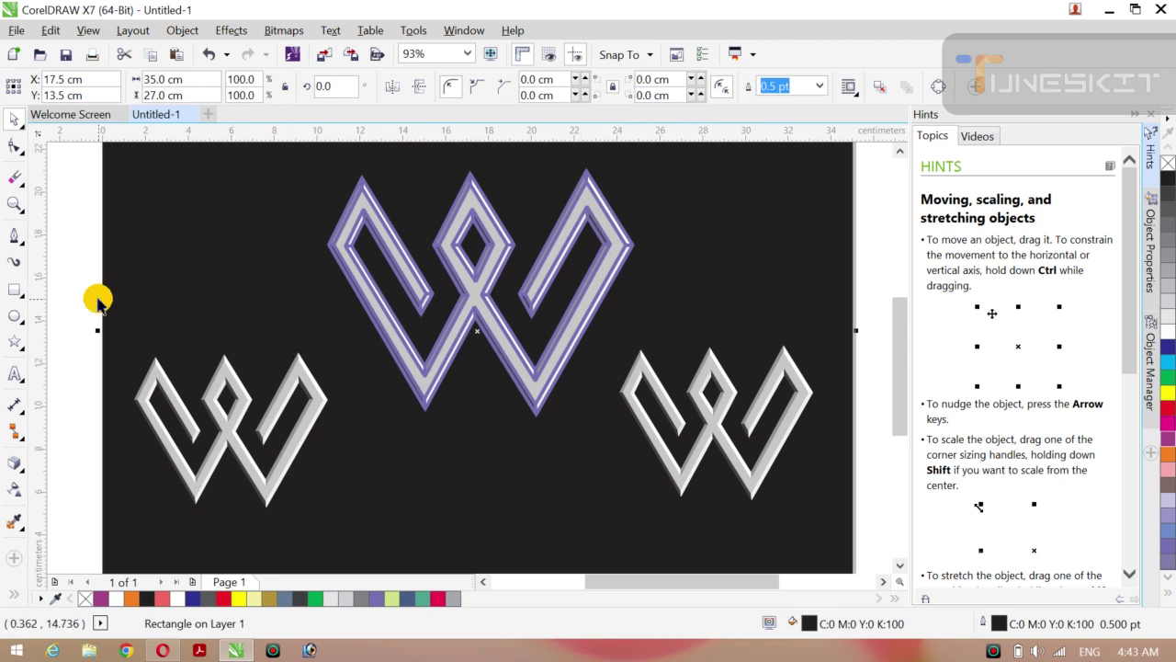
{"action": "left_click", "coordinate": [66, 290]}
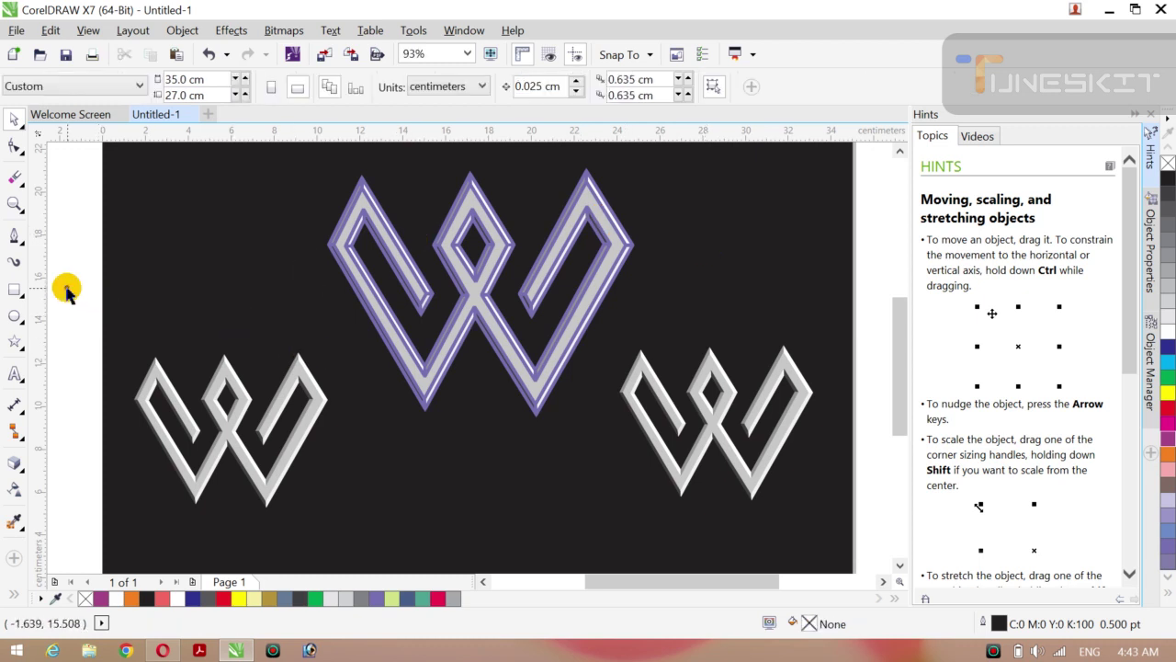
- Add the artistic text "LOGO EFFECT" in 24 pt Arial below the large W
{"action": "left_click", "coordinate": [15, 376]}
{"action": "left_click", "coordinate": [358, 474]}
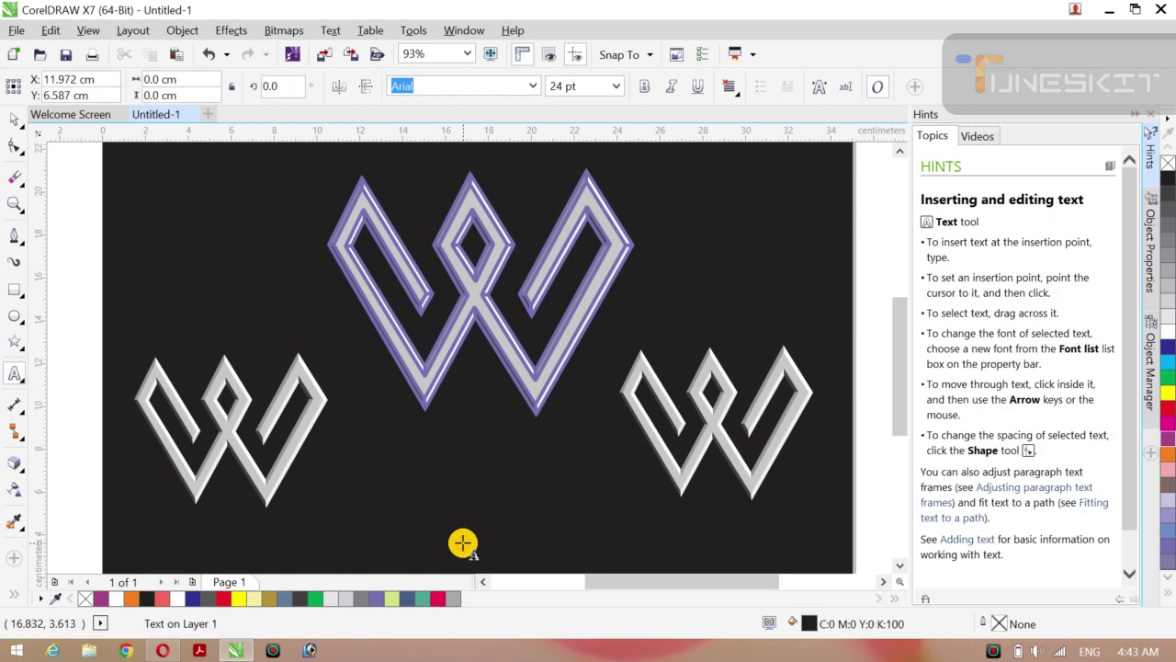
{"action": "type", "text": "W"}
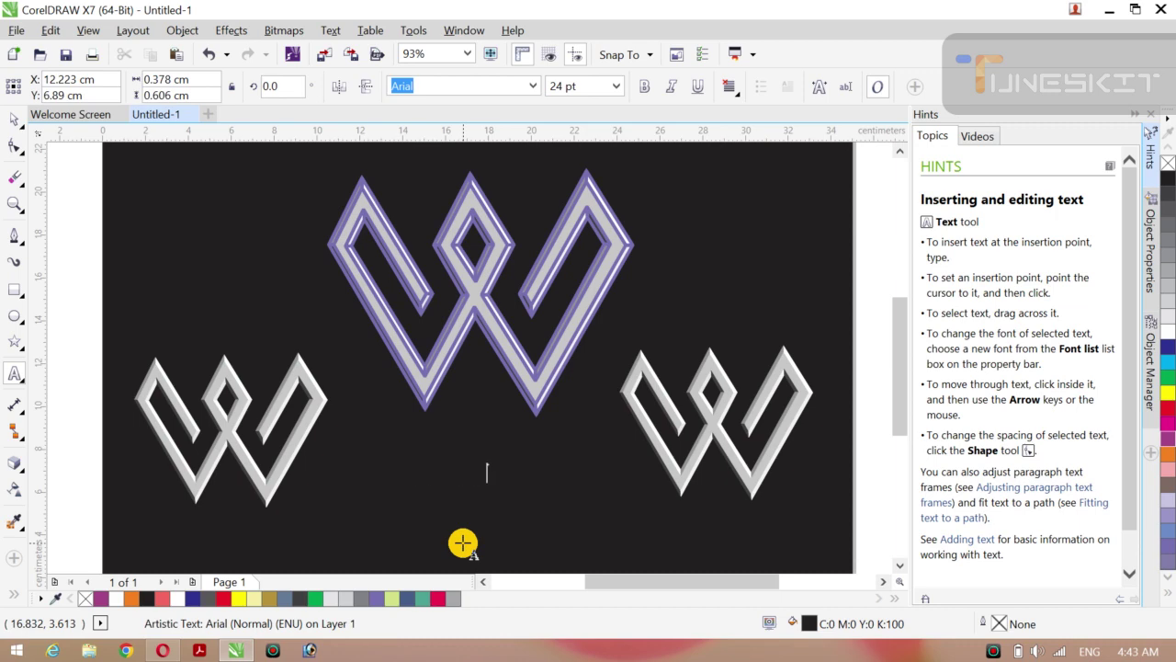
{"action": "key", "text": "Escape"}
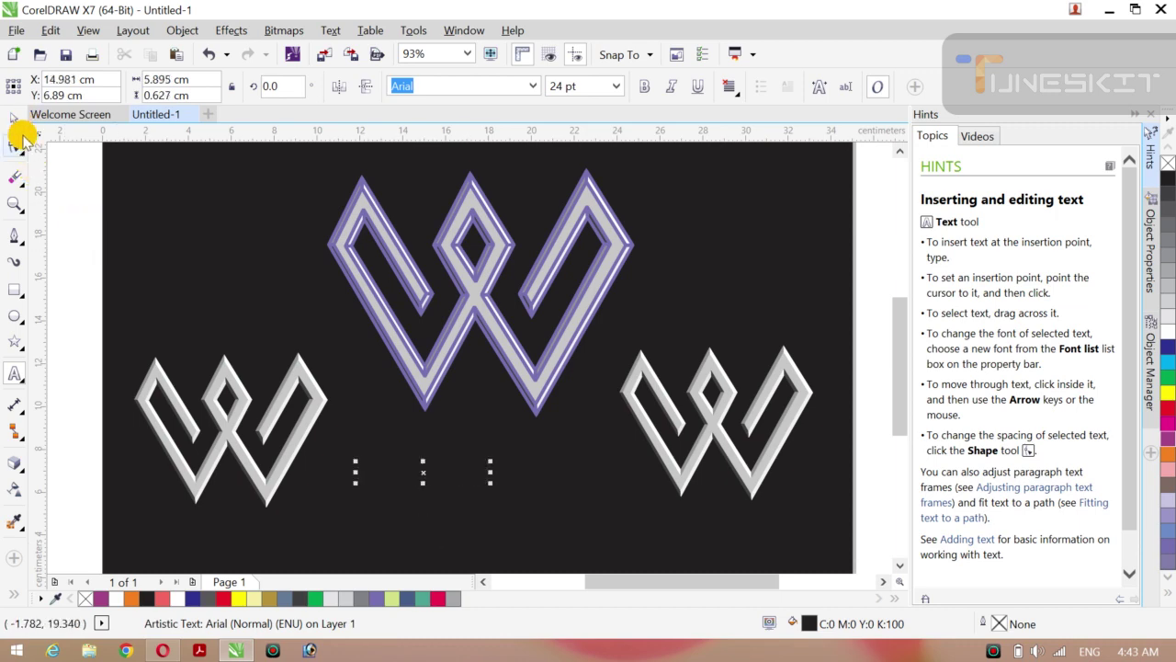
- Fill the LOGO EFFECT text with white and enlarge it about its center to about 46.5 pt
{"action": "left_click", "coordinate": [22, 128]}
{"action": "left_click", "coordinate": [43, 120]}
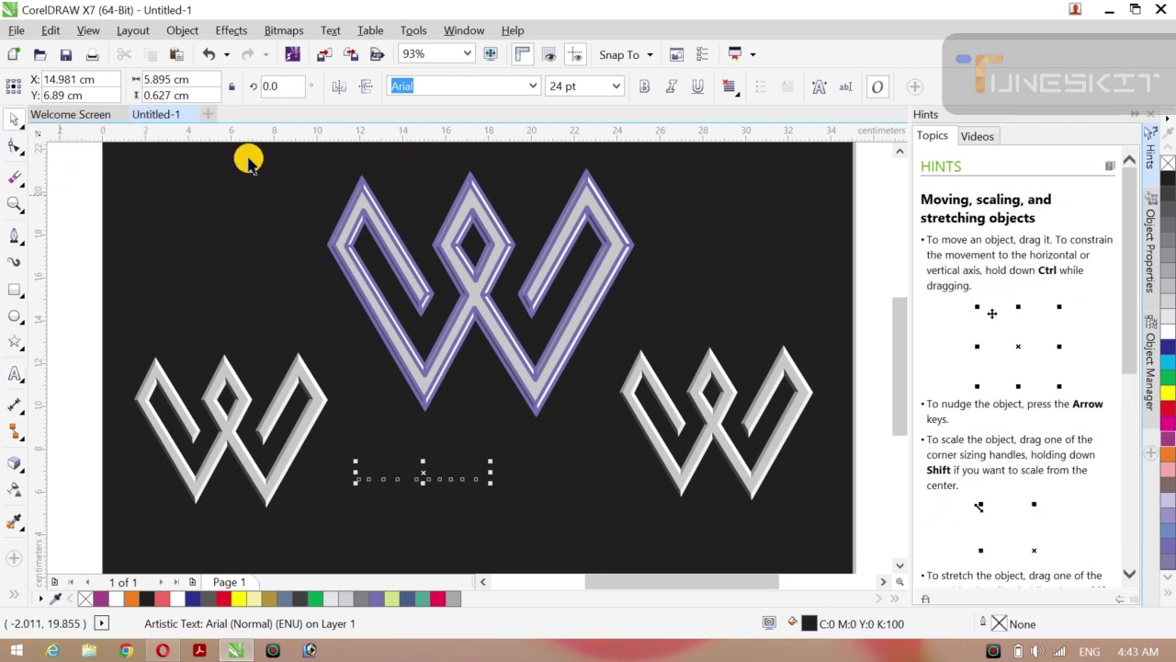
{"action": "left_click", "coordinate": [1167, 333]}
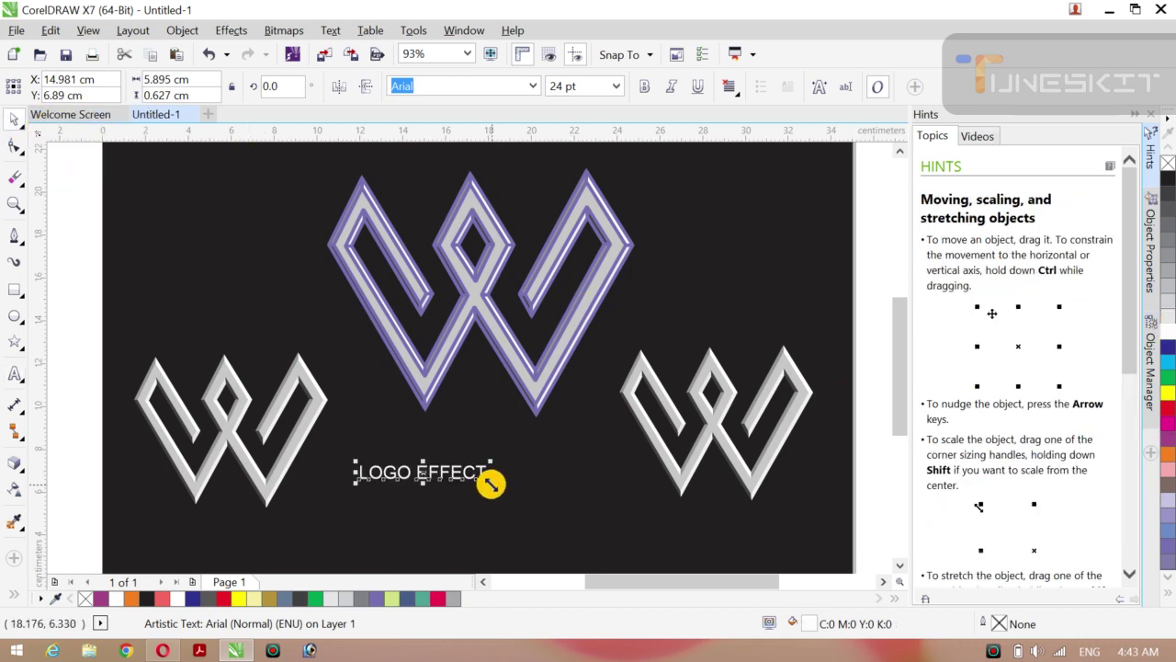
{"action": "left_click_drag", "start_coordinate": [491, 483], "coordinate": [552, 501]}
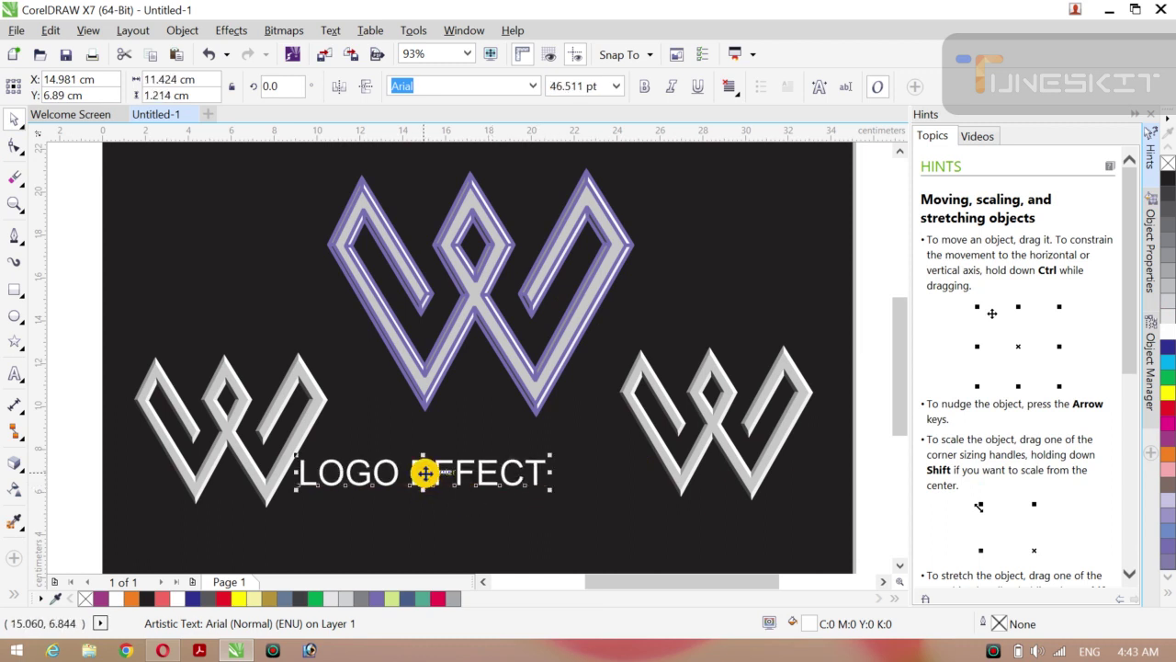
- Center the LOGO EFFECT text below the large W, make it bold, and stretch it to about 13.7 × 2.2 cm
{"action": "left_click_drag", "start_coordinate": [424, 473], "coordinate": [465, 436]}
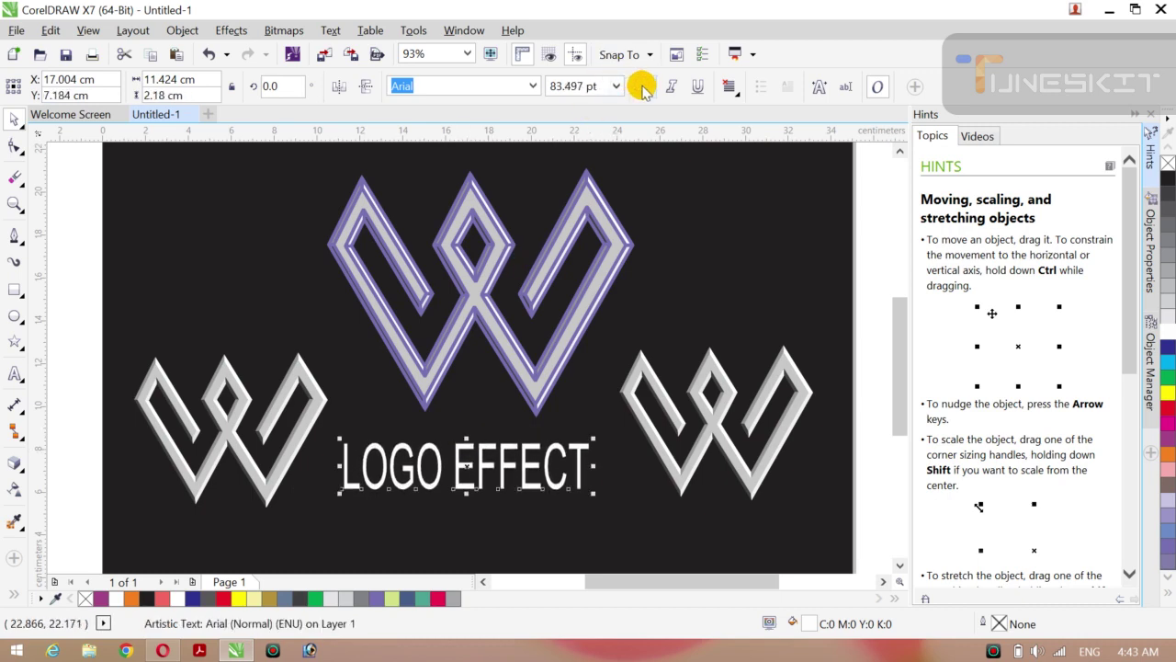
{"action": "left_click", "coordinate": [643, 87]}
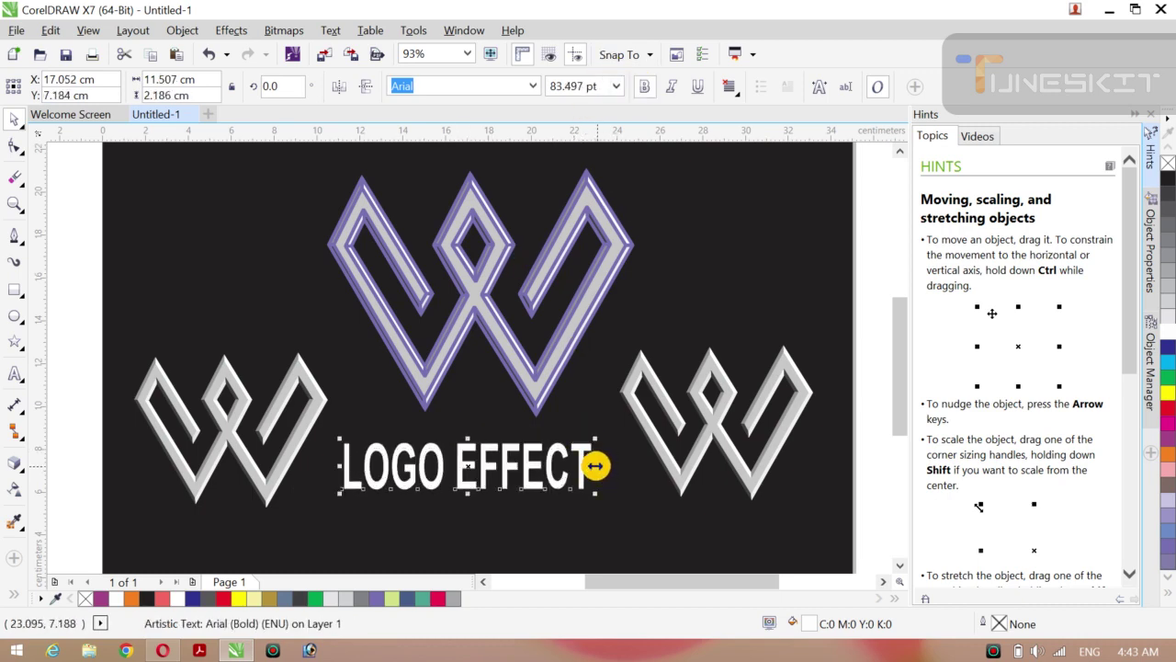
{"action": "left_click_drag", "start_coordinate": [595, 466], "coordinate": [543, 472]}
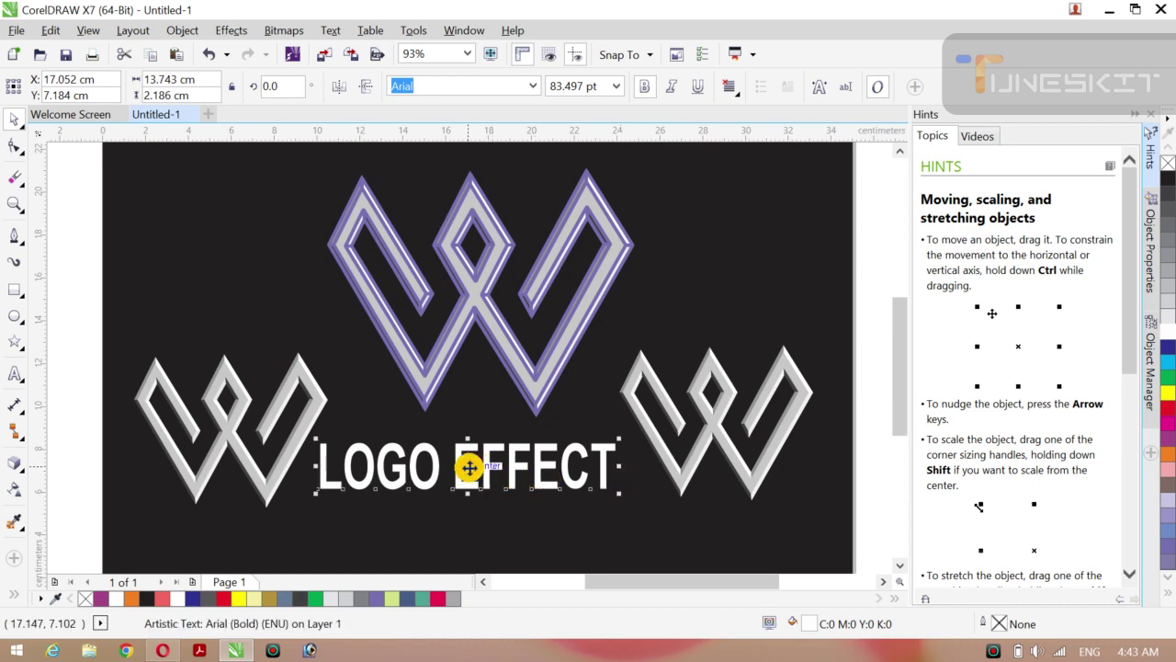
{"action": "left_click_drag", "start_coordinate": [472, 467], "coordinate": [468, 467]}
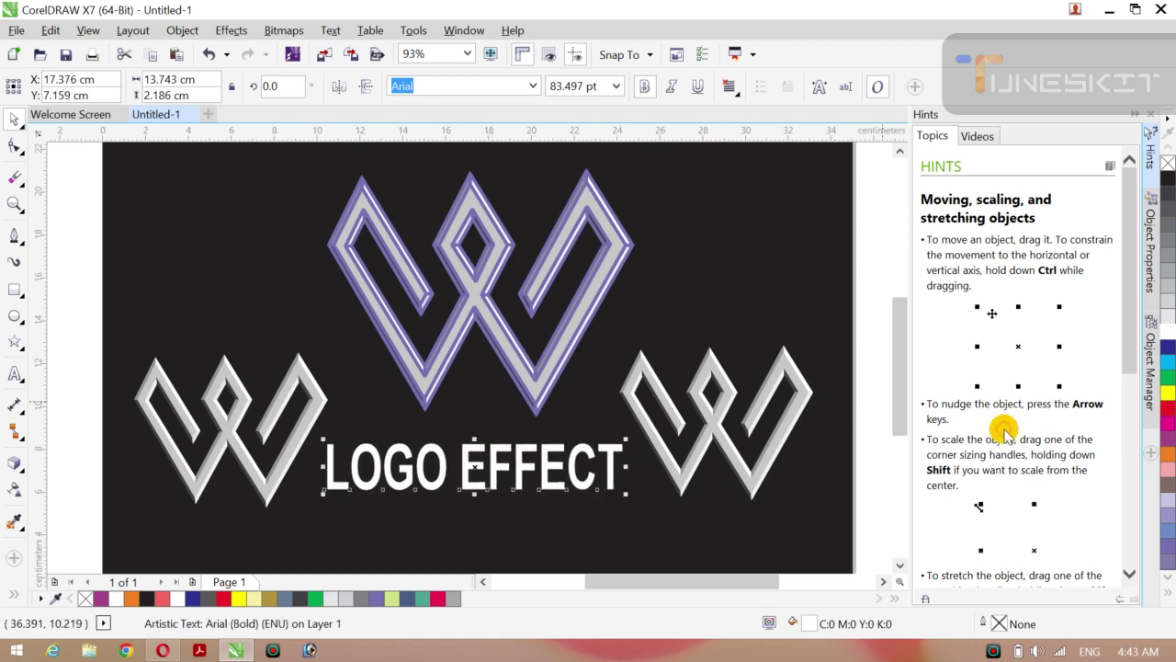
- Try a 70% black fill on the LOGO EFFECT text and restore its white fill
{"action": "left_click", "coordinate": [1168, 230]}
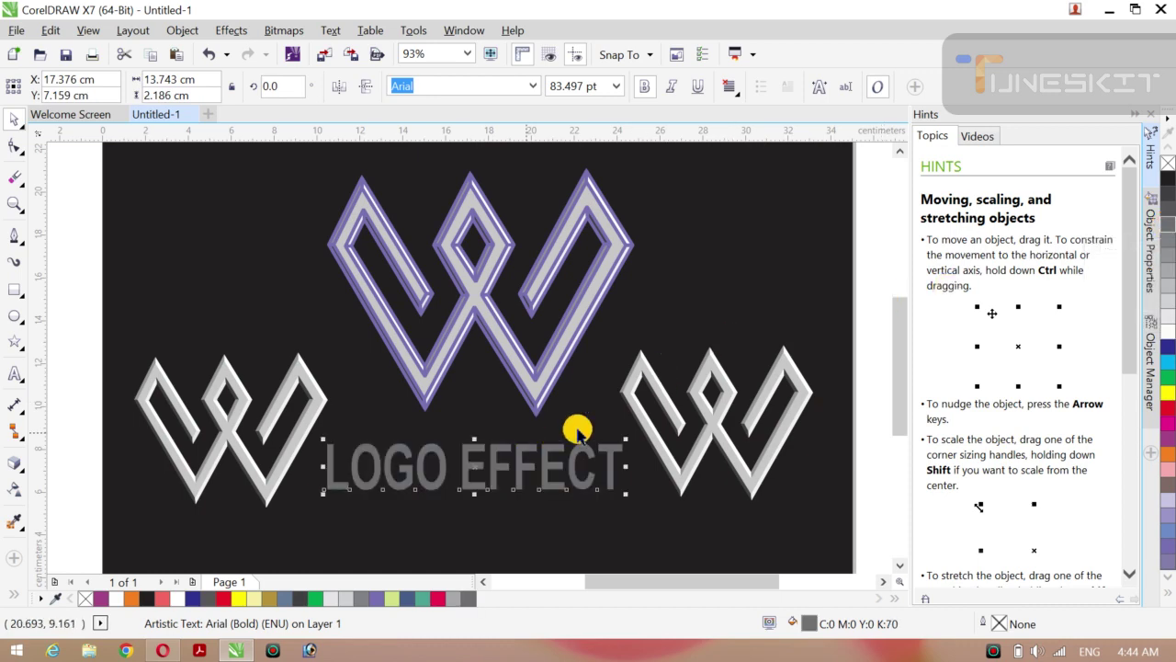
{"action": "left_click", "coordinate": [86, 273]}
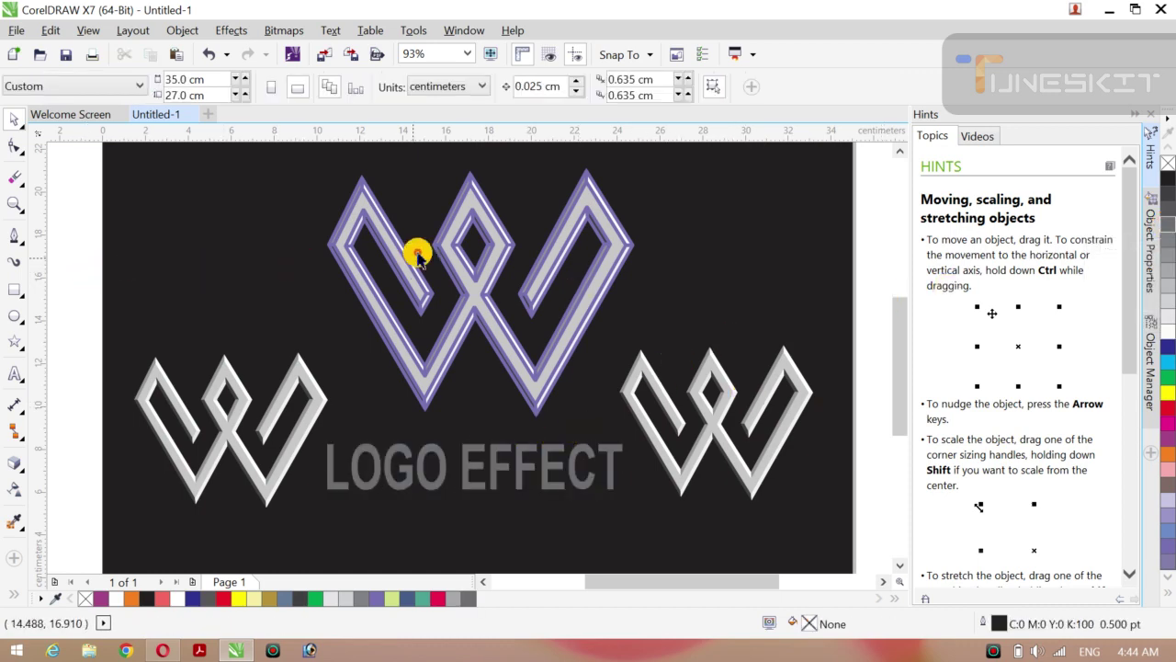
{"action": "left_click", "coordinate": [555, 490]}
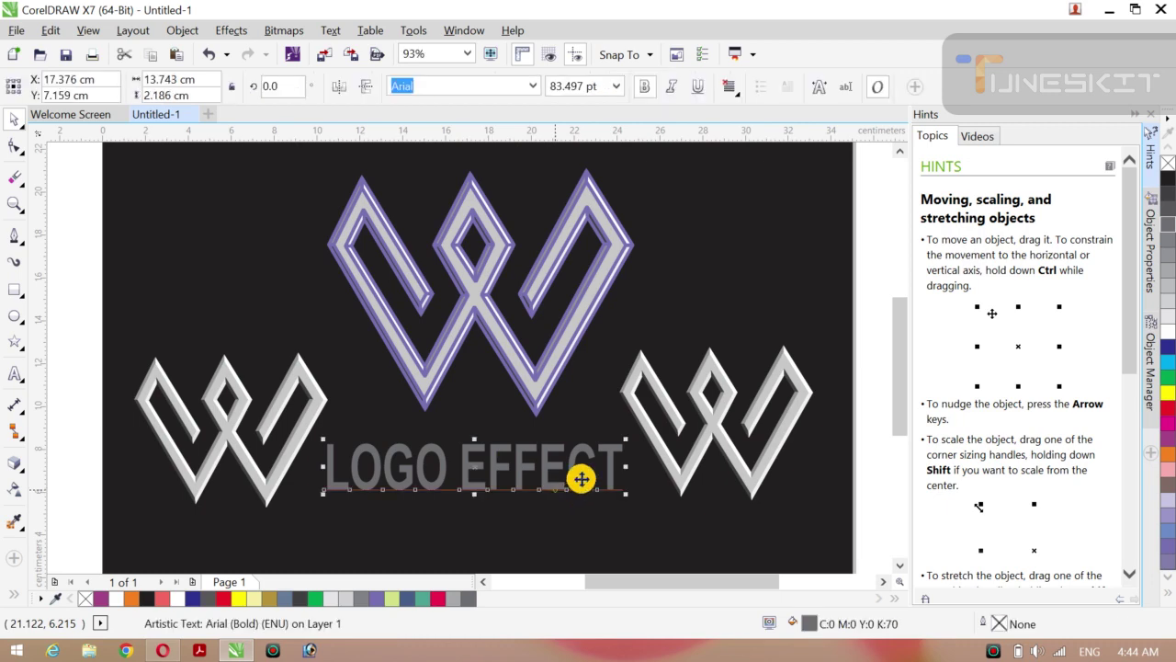
{"action": "left_click", "coordinate": [1165, 333]}
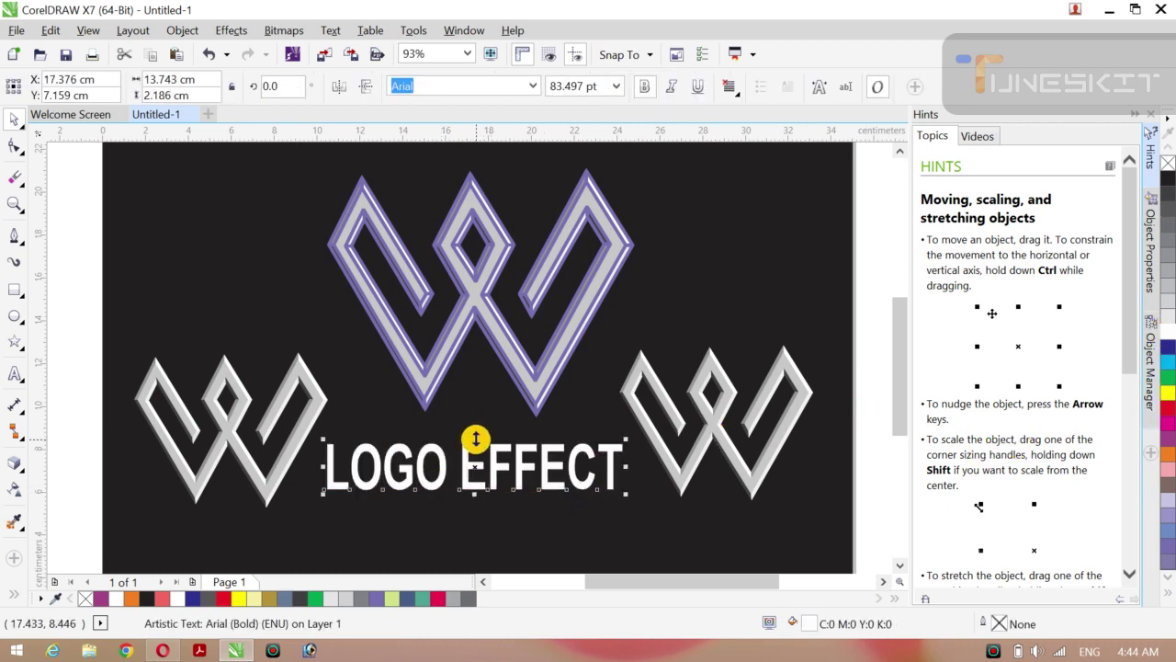
- Stretch the caption upward to about 2.9 cm high and change its font to Bauhaus 93
{"action": "left_click_drag", "start_coordinate": [475, 439], "coordinate": [475, 426]}
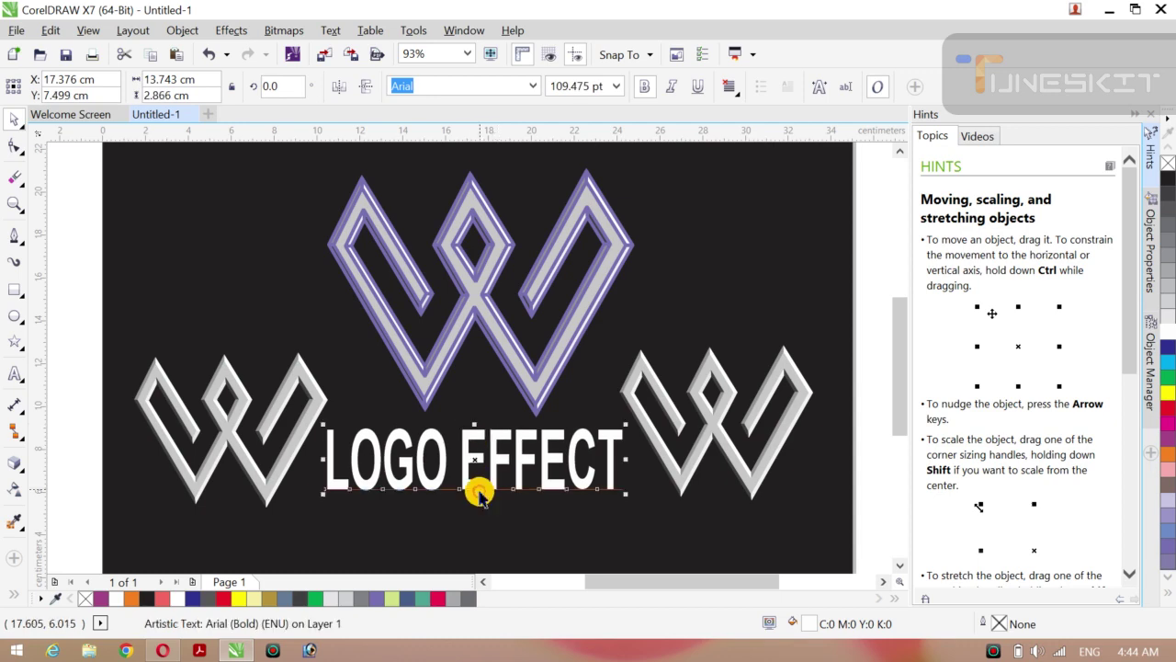
{"action": "left_click", "coordinate": [532, 87]}
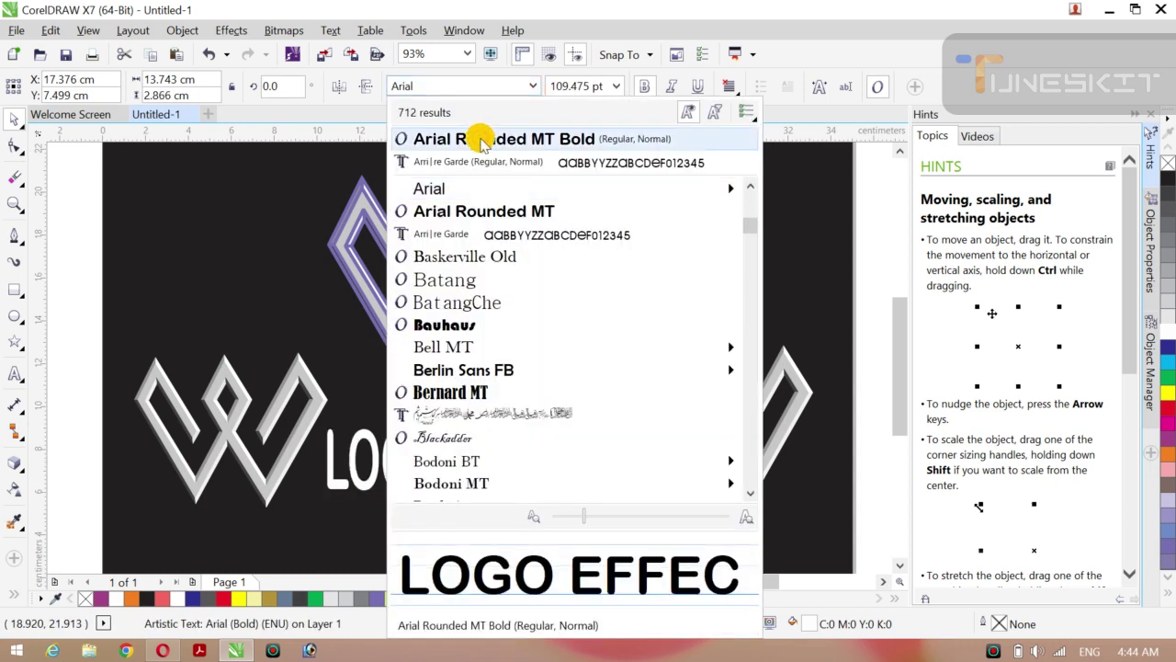
{"action": "left_click", "coordinate": [460, 324]}
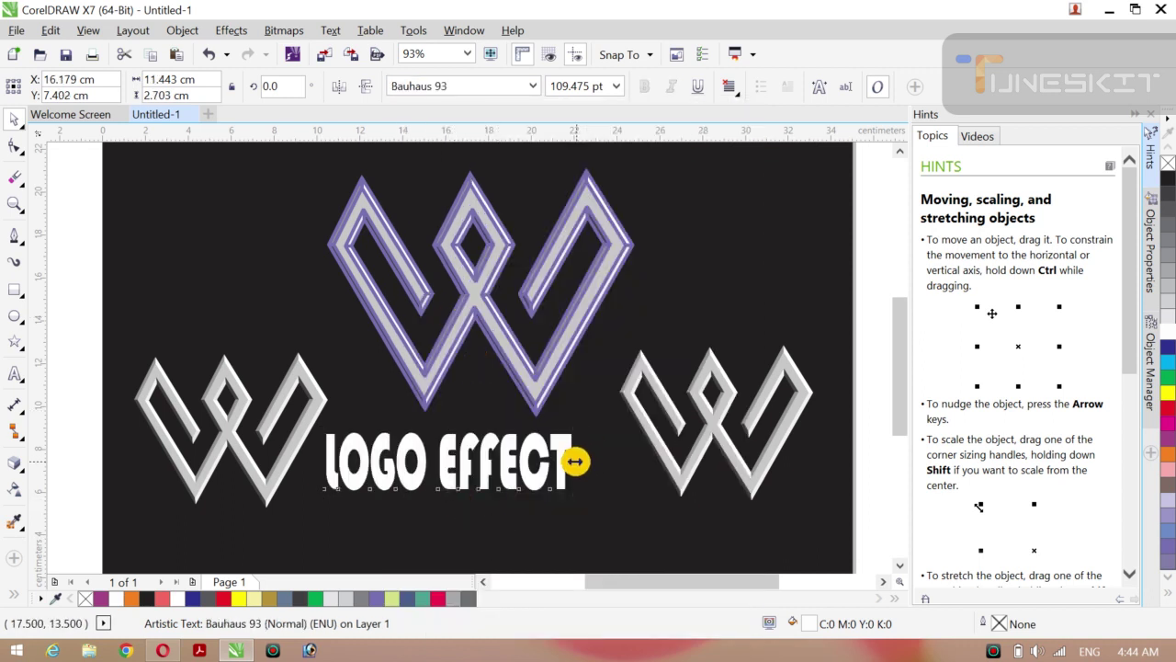
- Lower the LOGO EFFECT caption slightly and stretch it to about 14.5 cm wide and 3.4 cm high
{"action": "left_click_drag", "start_coordinate": [576, 462], "coordinate": [619, 470]}
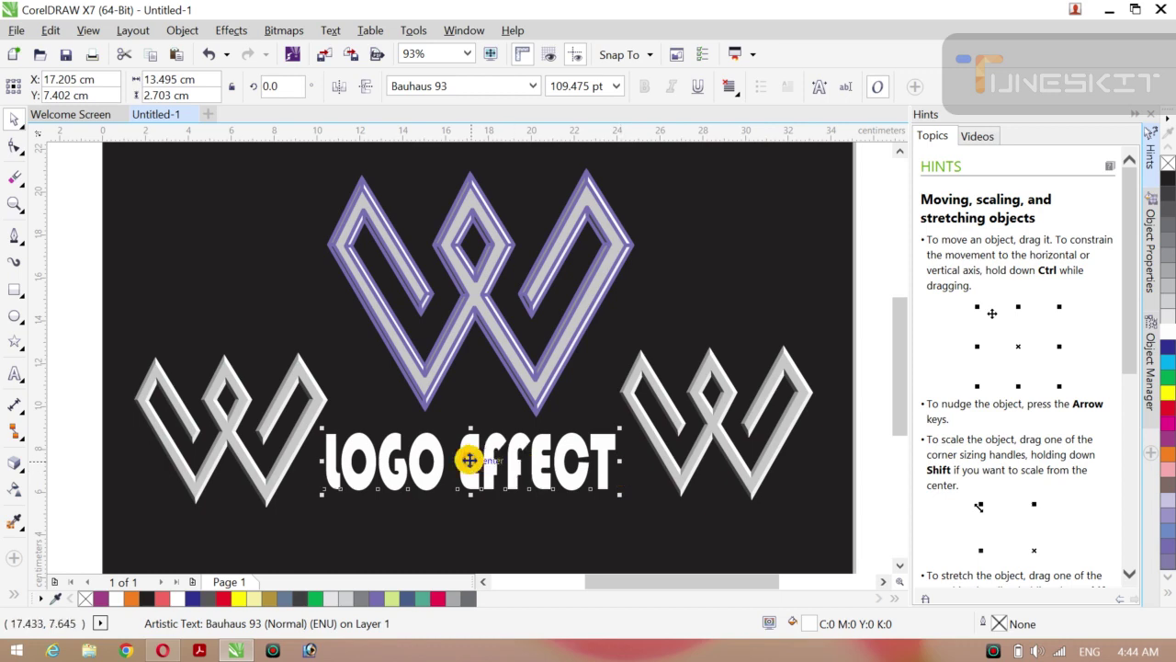
{"action": "left_click_drag", "start_coordinate": [471, 464], "coordinate": [472, 513]}
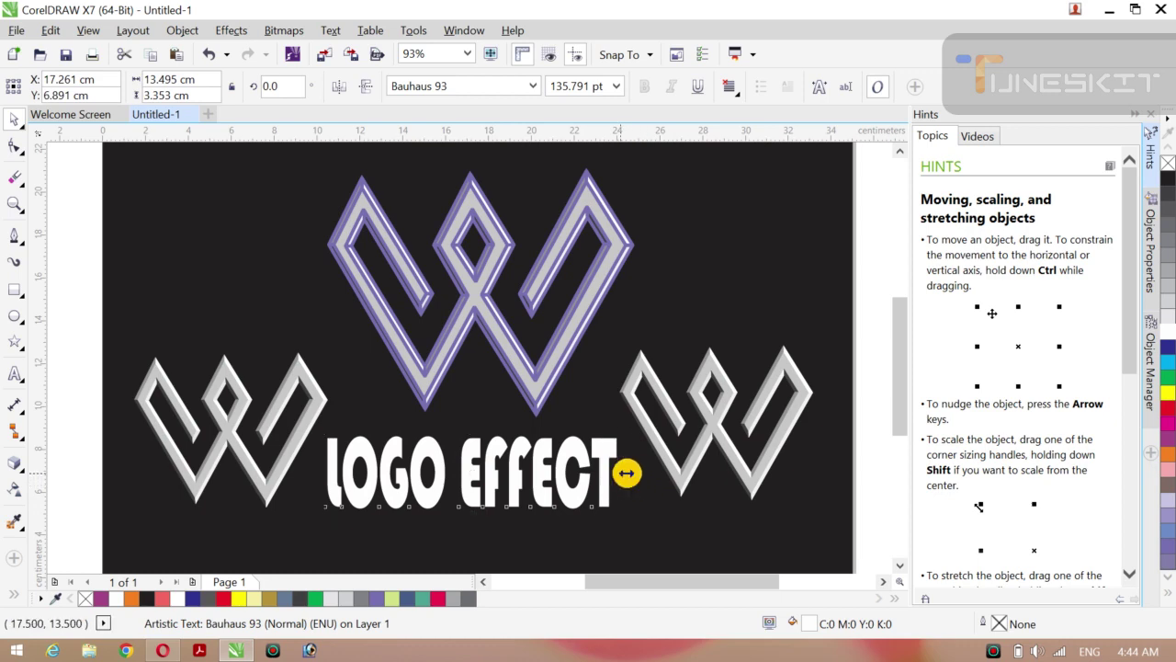
{"action": "left_click_drag", "start_coordinate": [625, 472], "coordinate": [643, 473]}
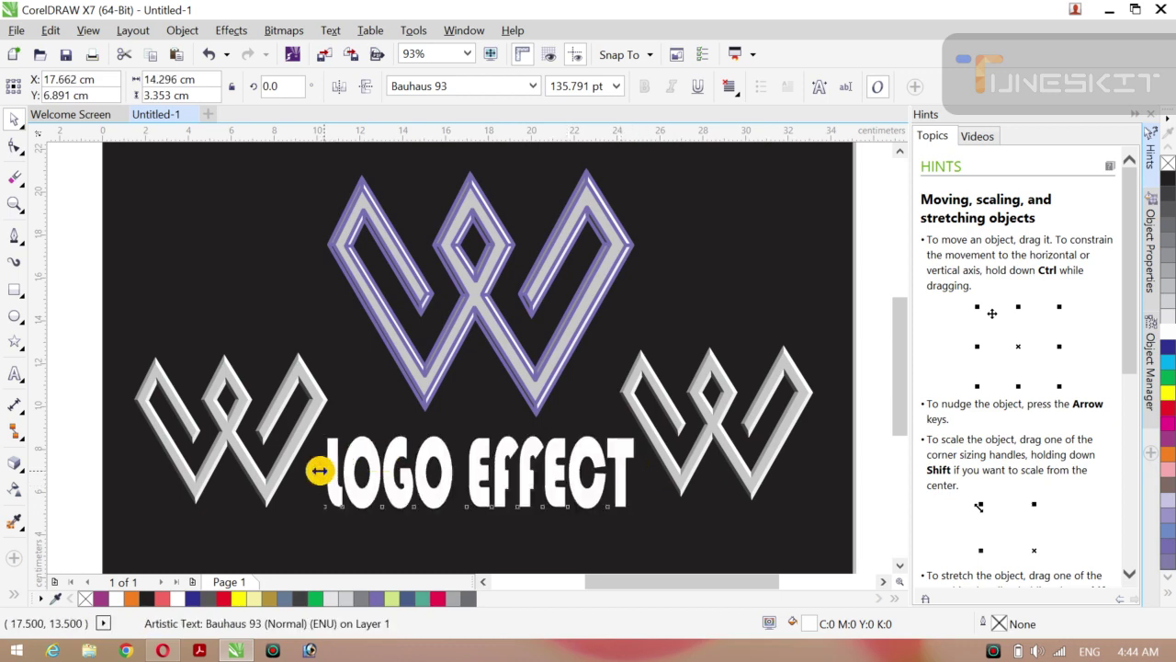
{"action": "left_click_drag", "start_coordinate": [319, 471], "coordinate": [315, 472]}
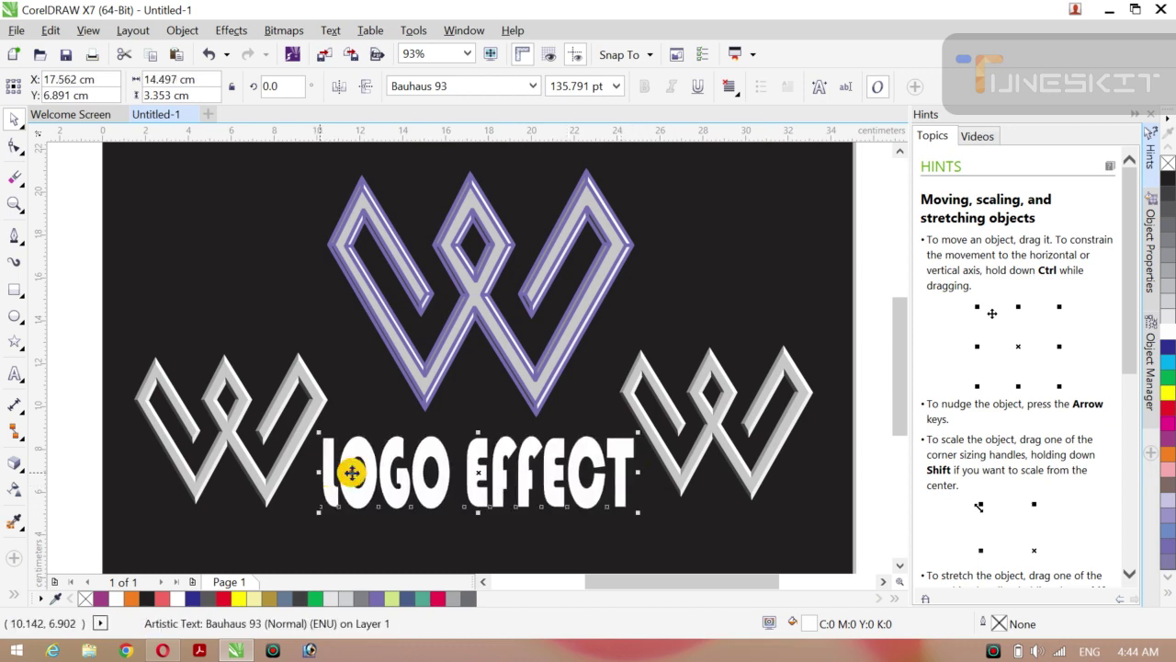
- Underline the LOGO EFFECT caption and nudge it slightly down to sit centered under the large W
{"action": "left_click", "coordinate": [696, 86]}
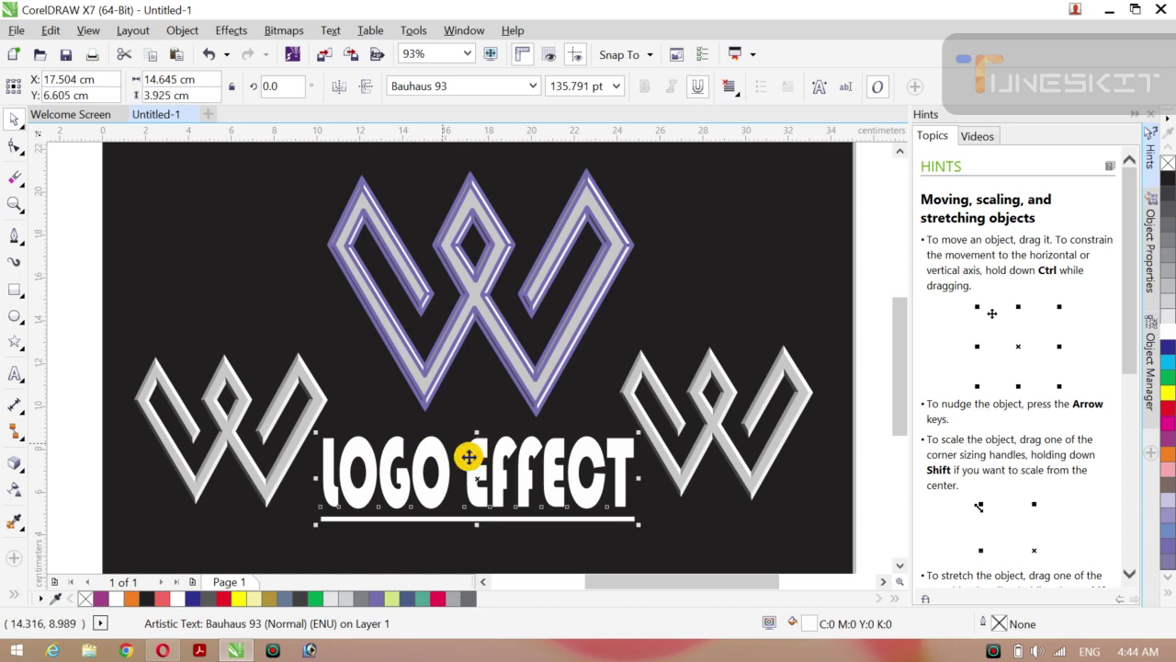
{"action": "left_click_drag", "start_coordinate": [480, 479], "coordinate": [483, 485]}
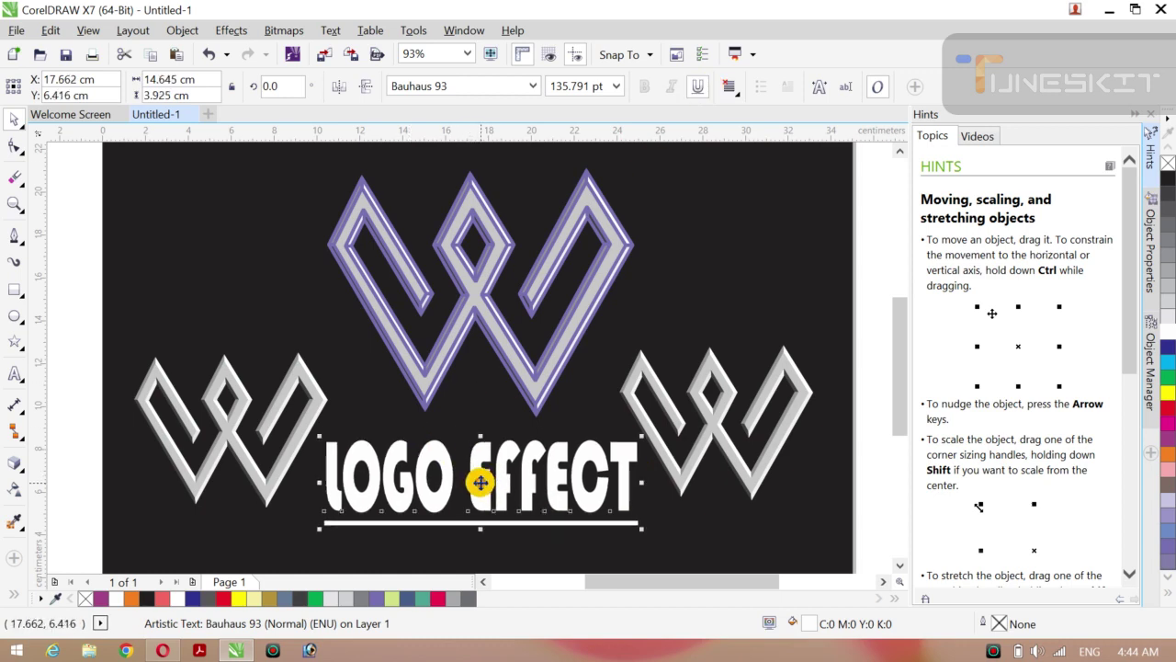
{"action": "left_click", "coordinate": [74, 313]}
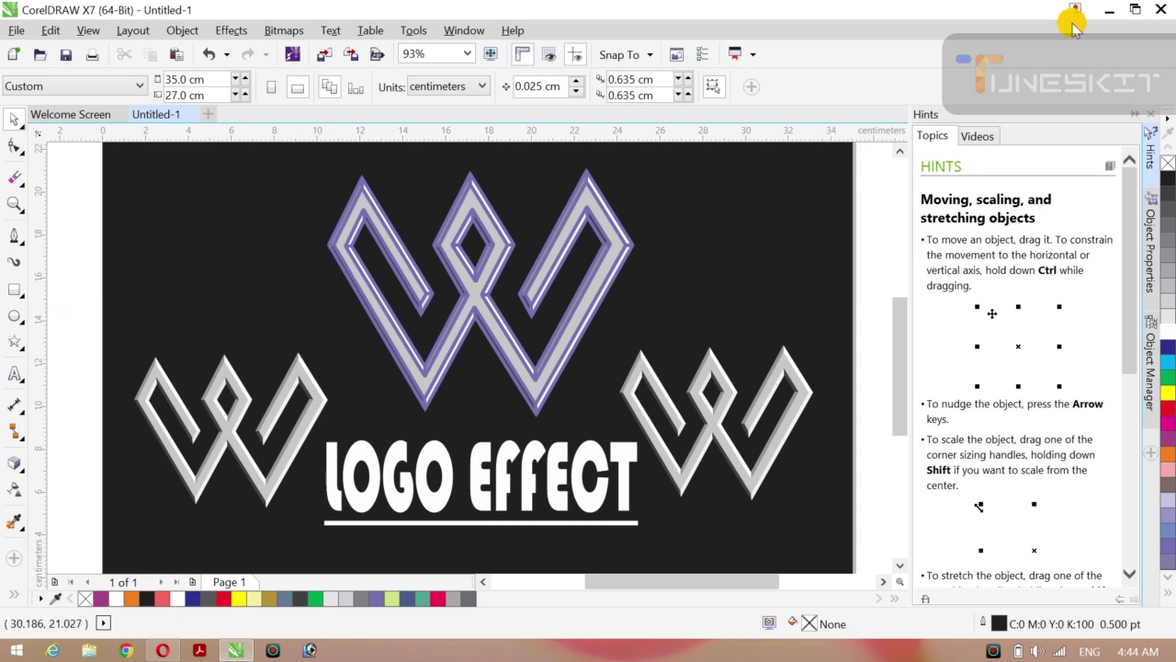
- Minimize the drawing program's window to show the desktop
{"action": "left_click", "coordinate": [1106, 10]}
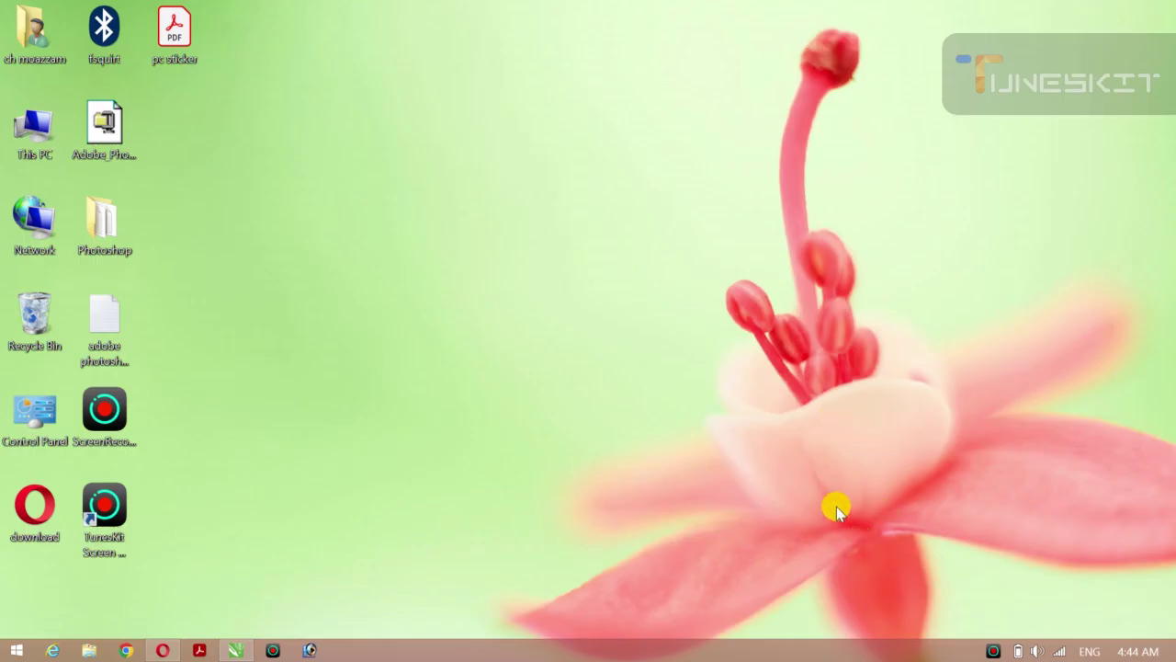